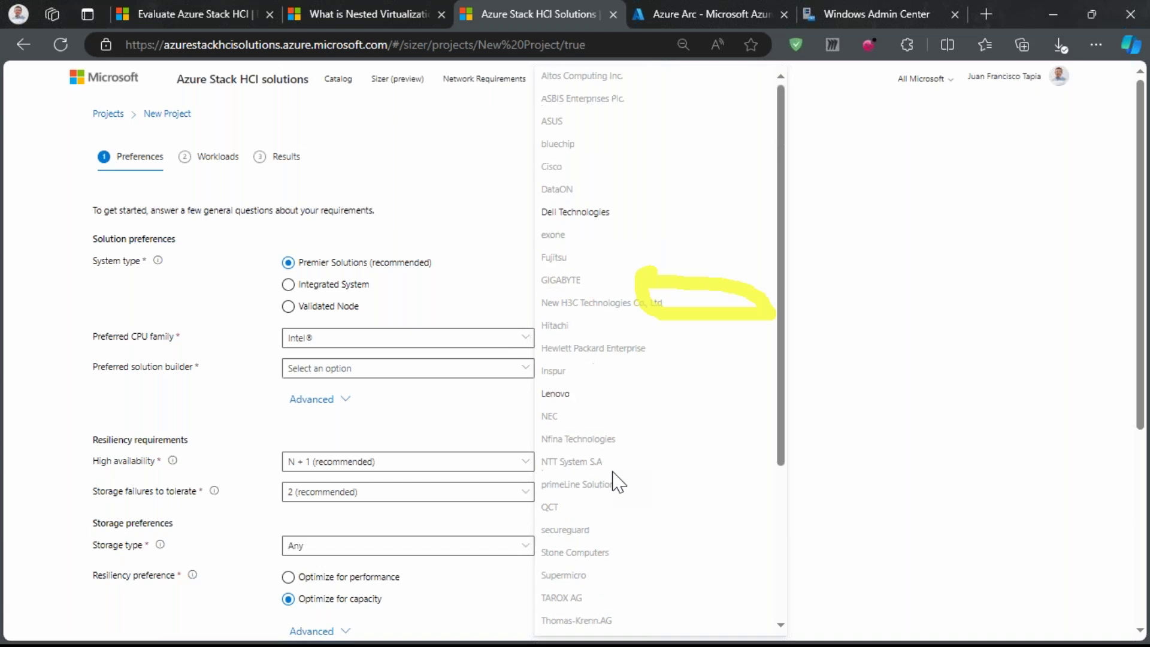
Require a 2-node solution in the advanced solution preferences and choose Dell Technologies as the preferred solution builder
click(336, 401)
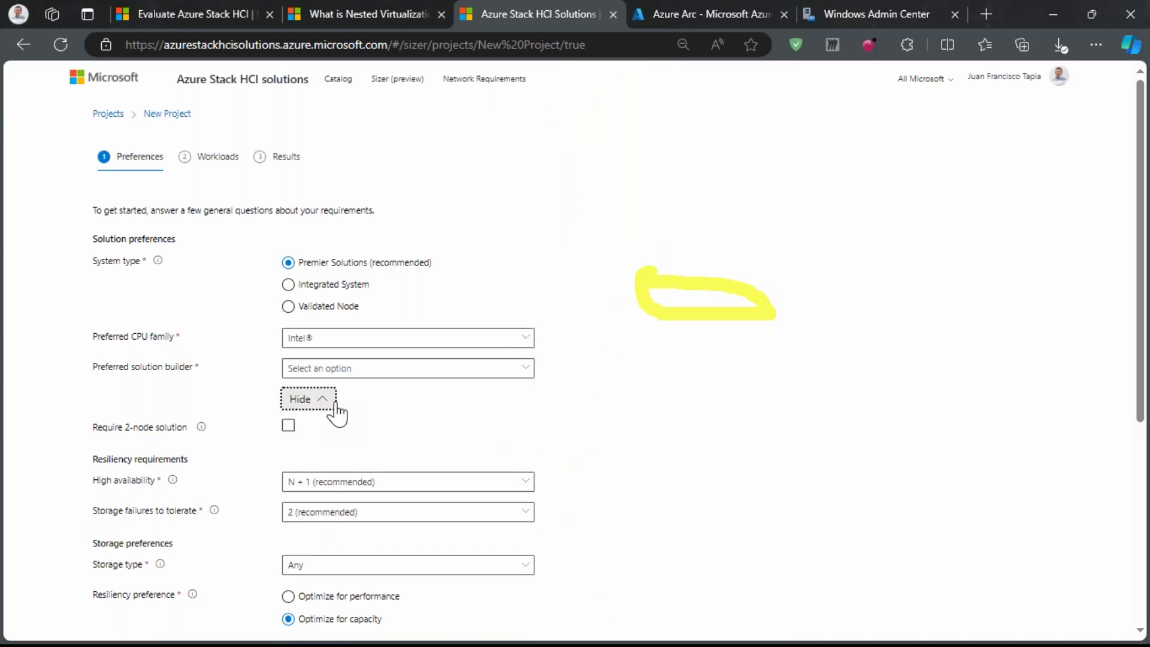
click(289, 427)
click(381, 376)
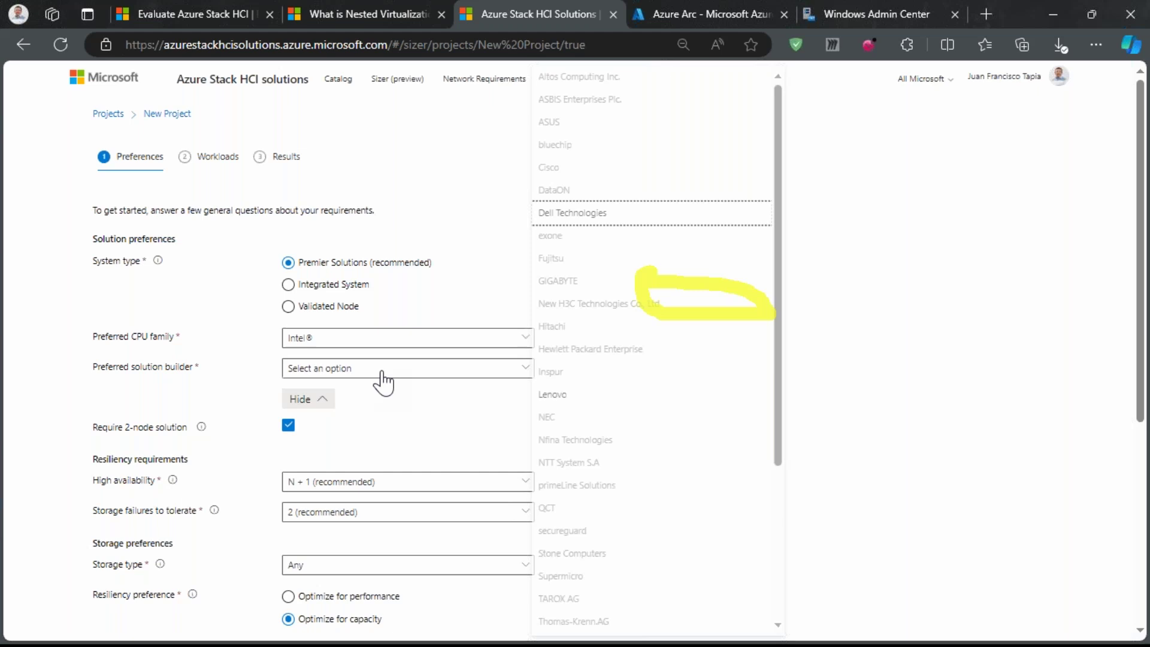
click(638, 229)
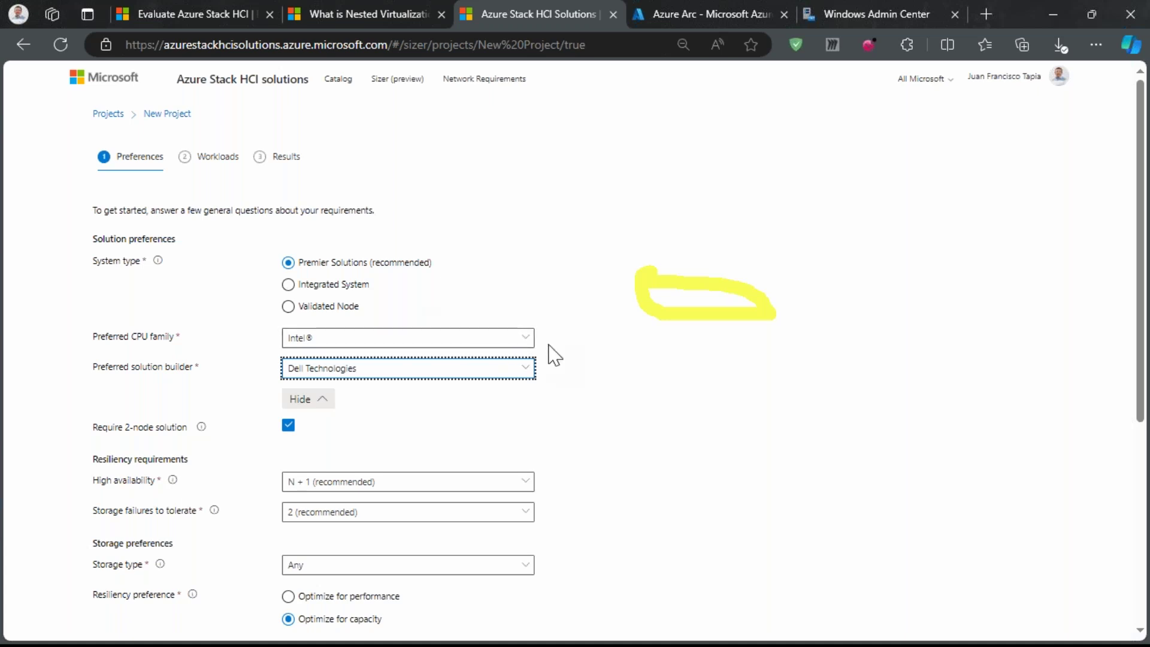
Set the storage type preference to All flash
scroll(552, 352, down, 1)
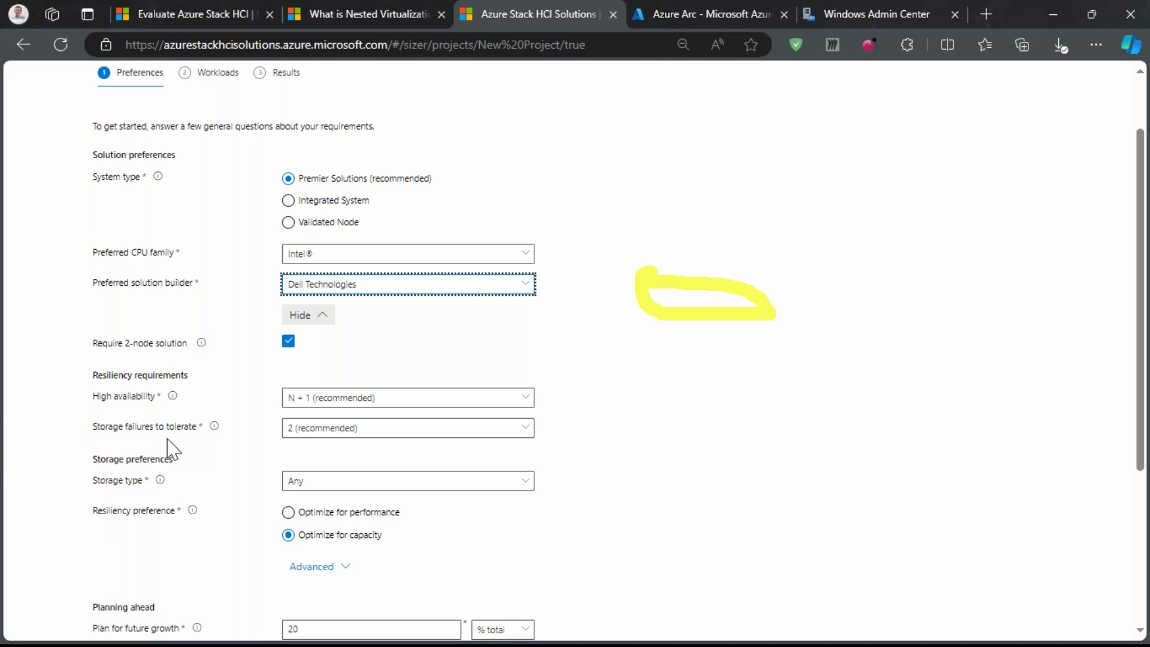
click(381, 482)
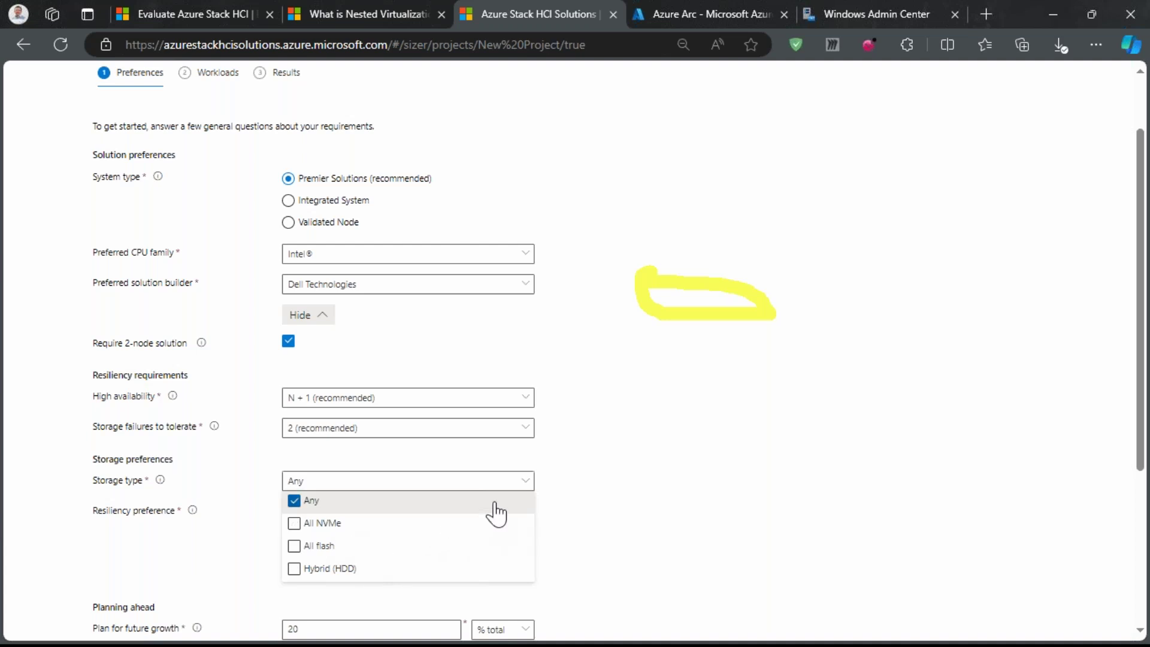
click(353, 554)
click(710, 509)
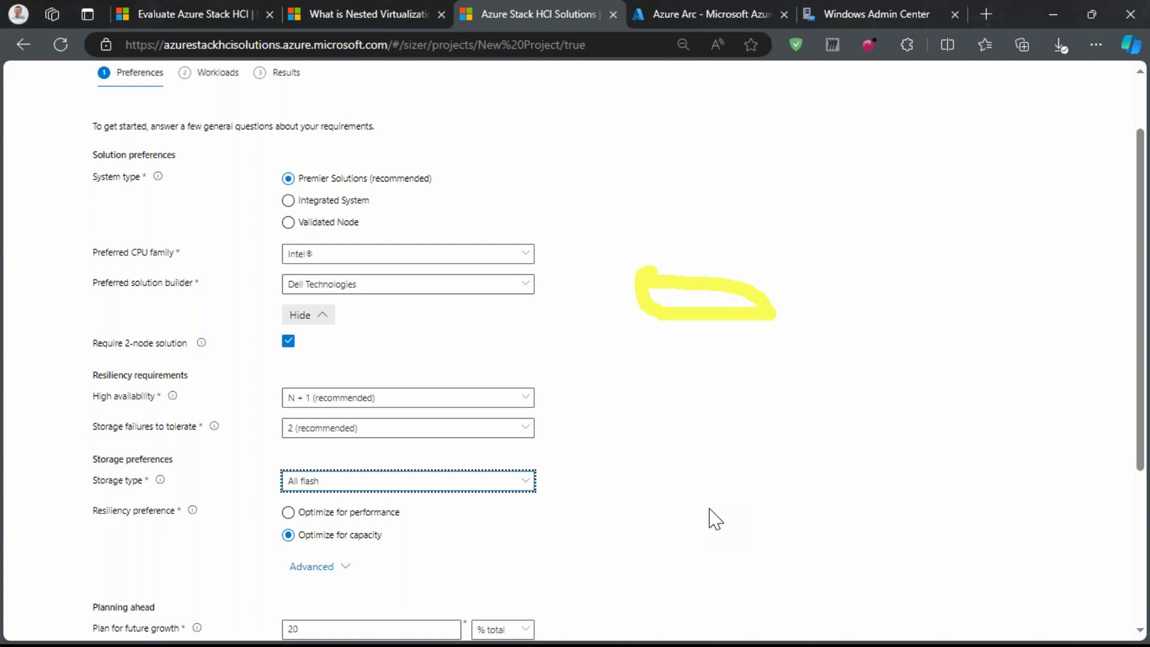
scroll(693, 516, down, 3)
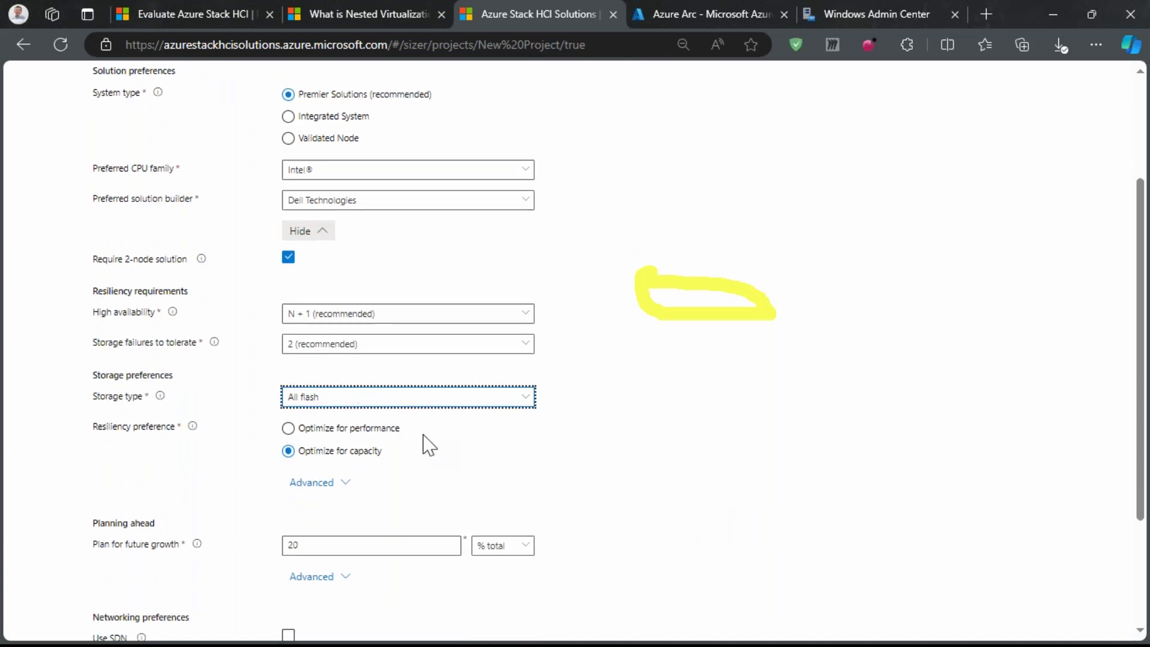
scroll(508, 444, down, 3)
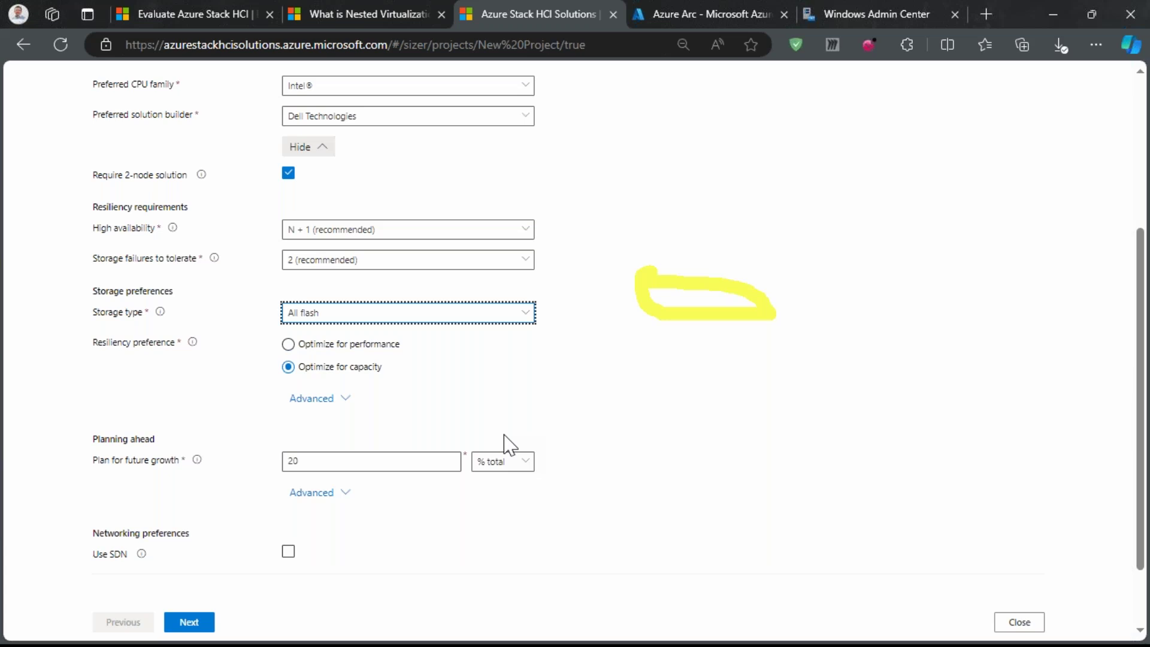
drag(69, 473, 217, 478)
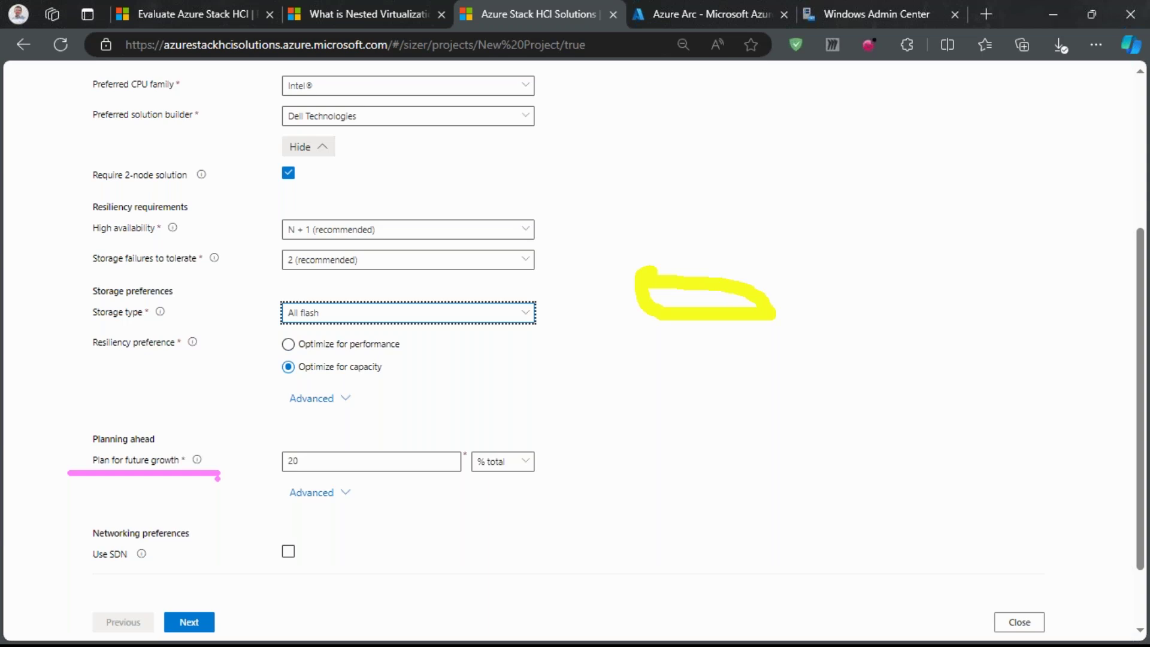
drag(264, 443, 617, 478)
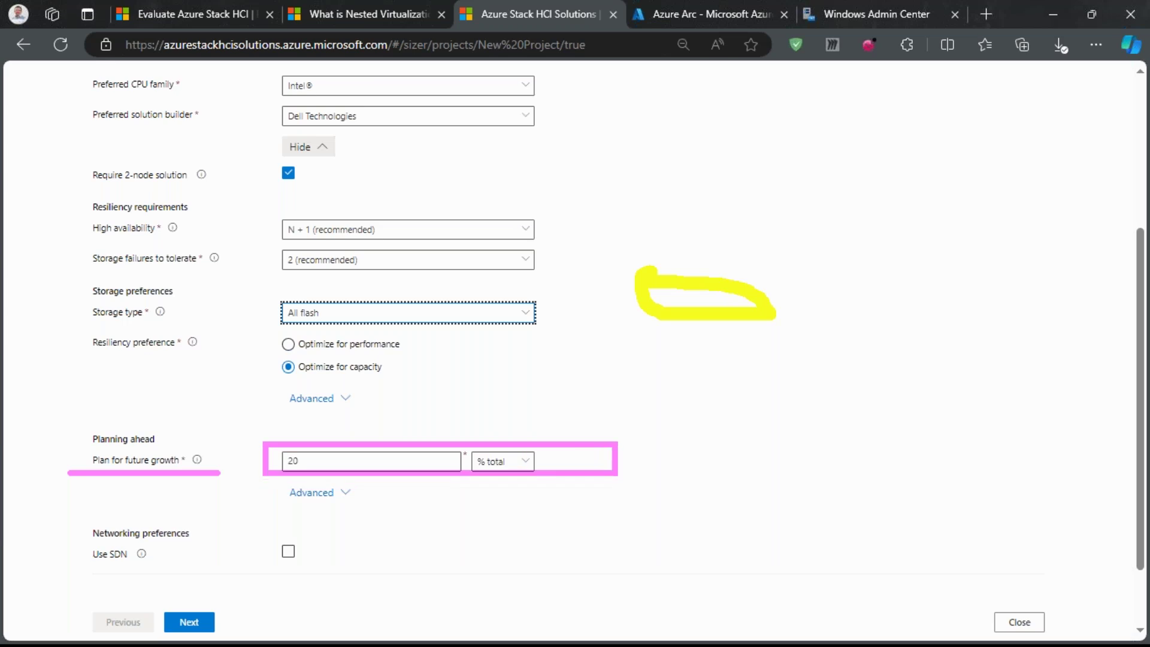
drag(473, 434, 550, 387)
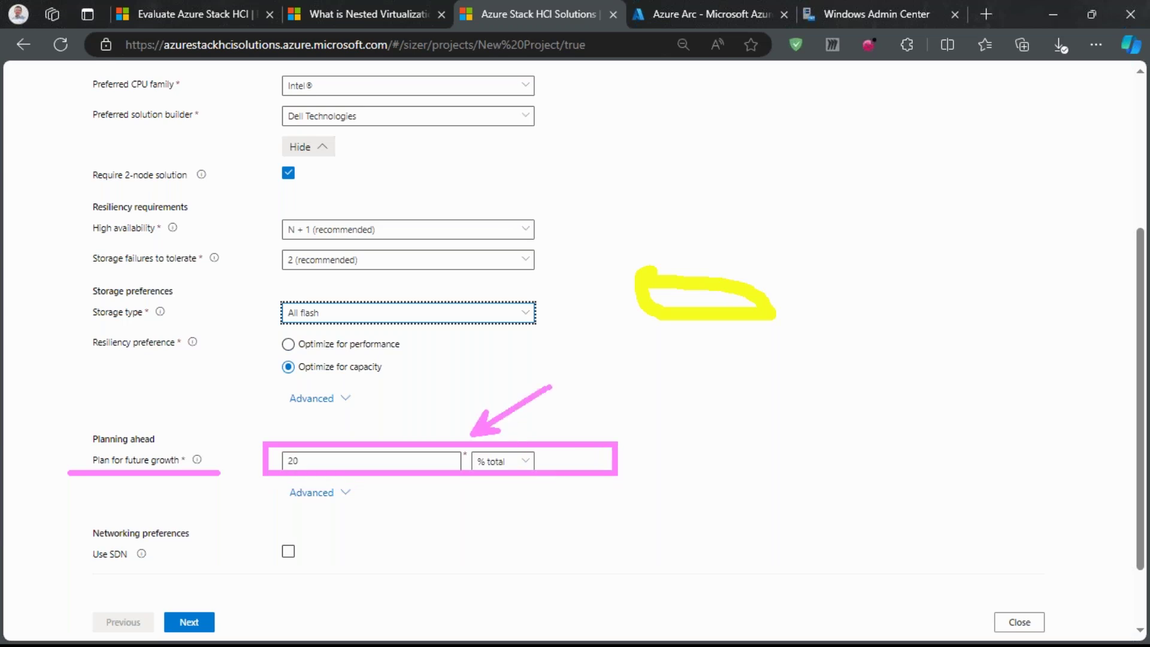
mouse_move(215, 509)
mouse_down()
mouse_move(174, 496)
mouse_move(228, 533)
mouse_move(162, 483)
mouse_up()
key(Escape)
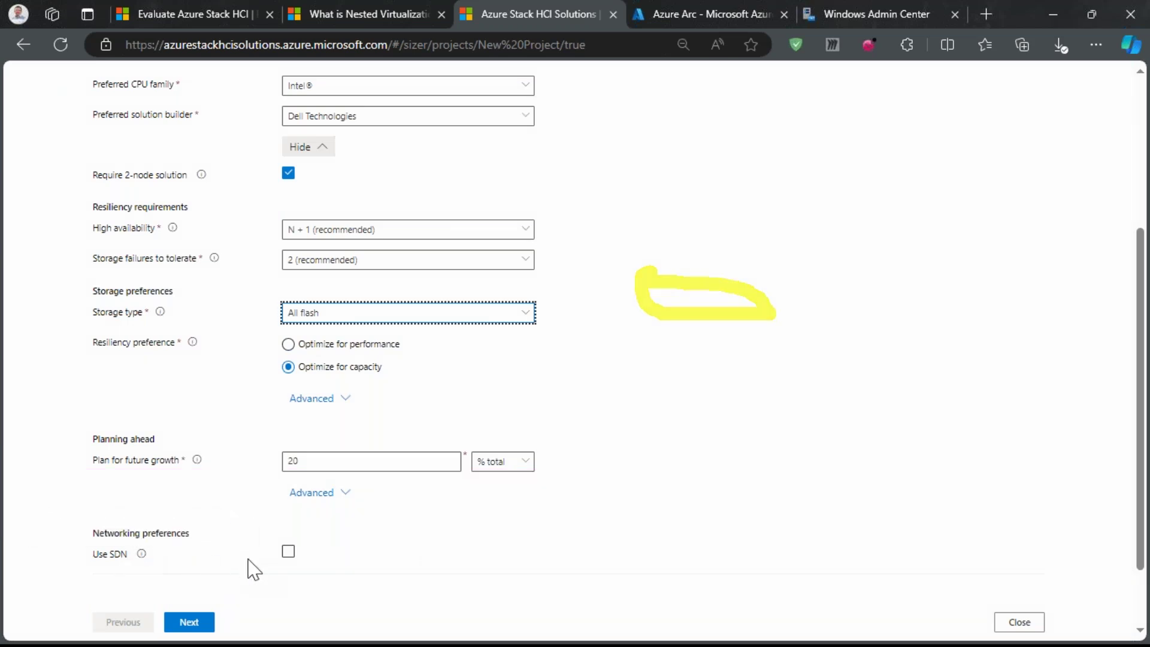
Enable SDN in the networking preferences with 2 network controller VMs, 2 SLB VMs and 2 RAS Gateway VMs
click(289, 552)
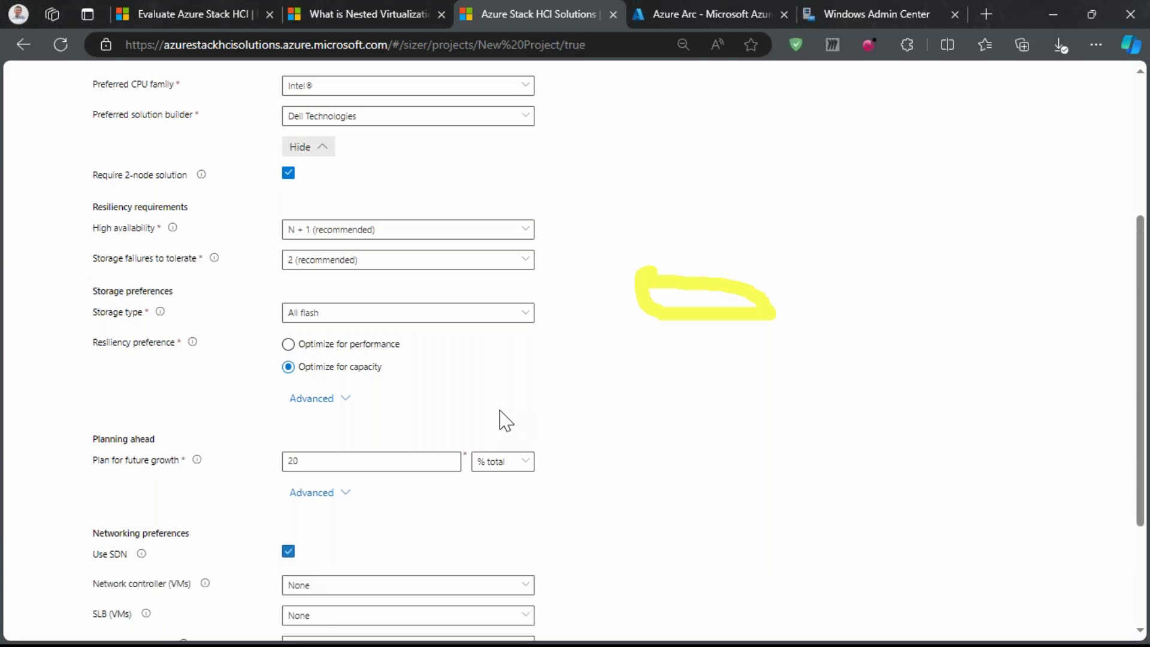
scroll(506, 420, down, 1)
scroll(507, 419, down, 3)
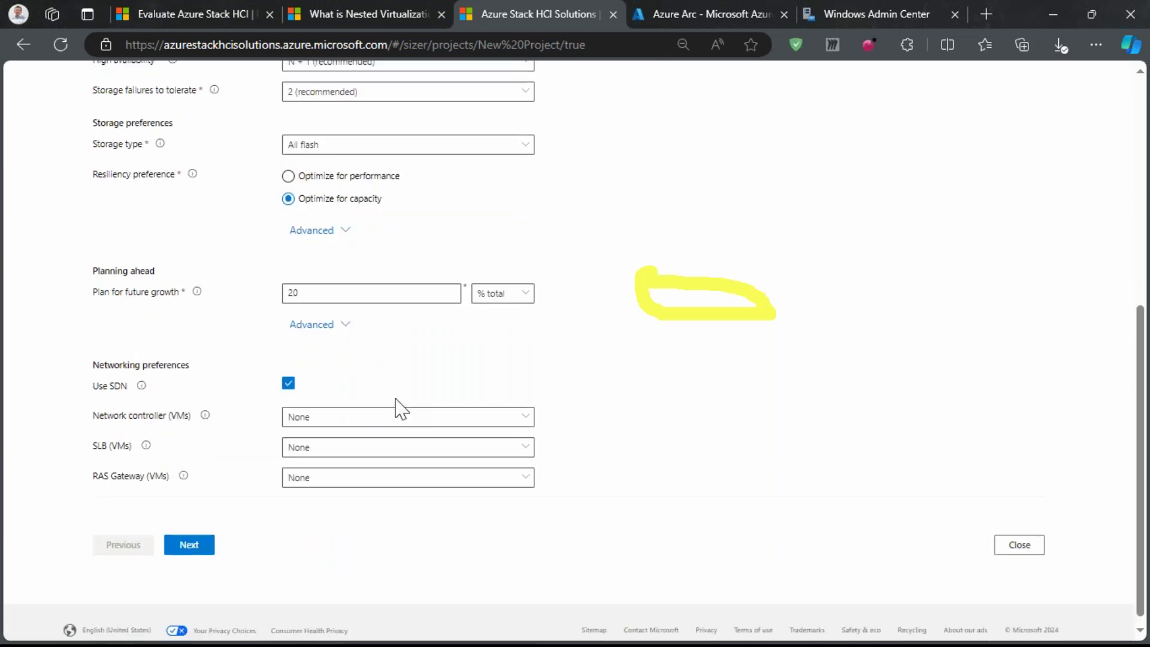
click(313, 419)
click(354, 463)
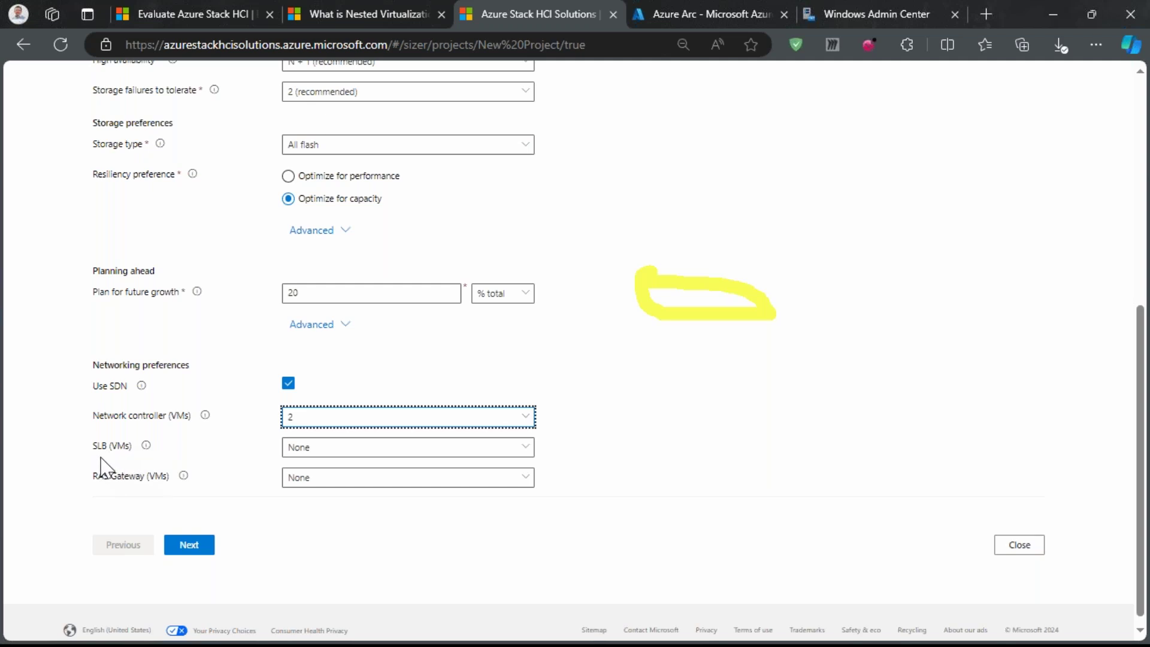
click(329, 462)
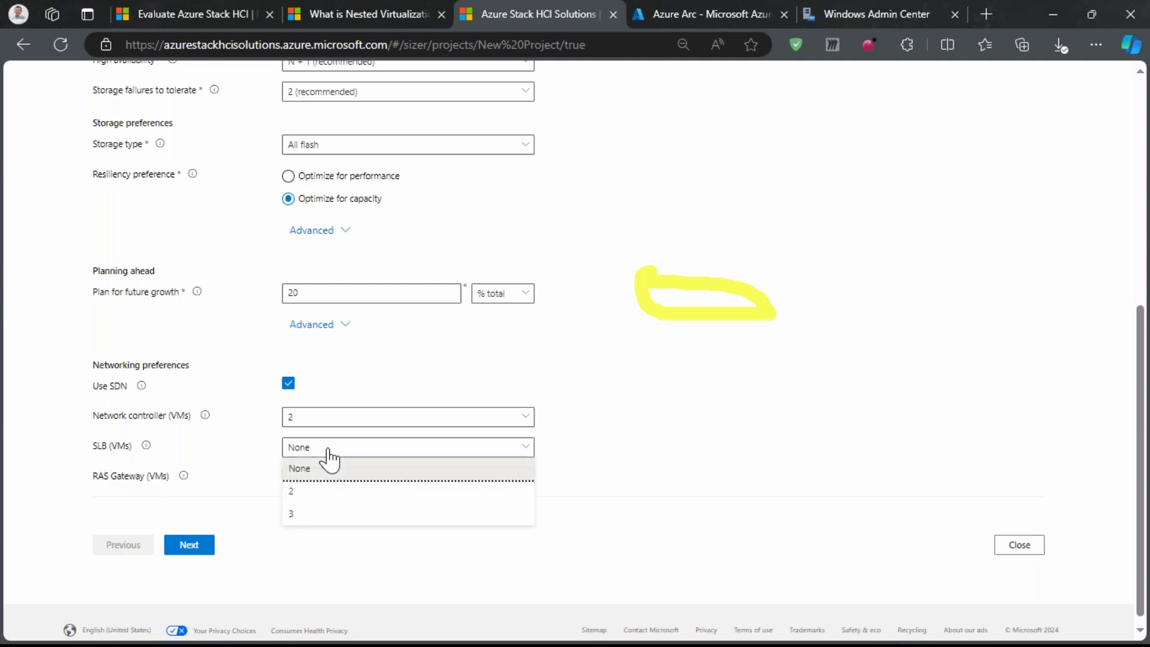
click(321, 509)
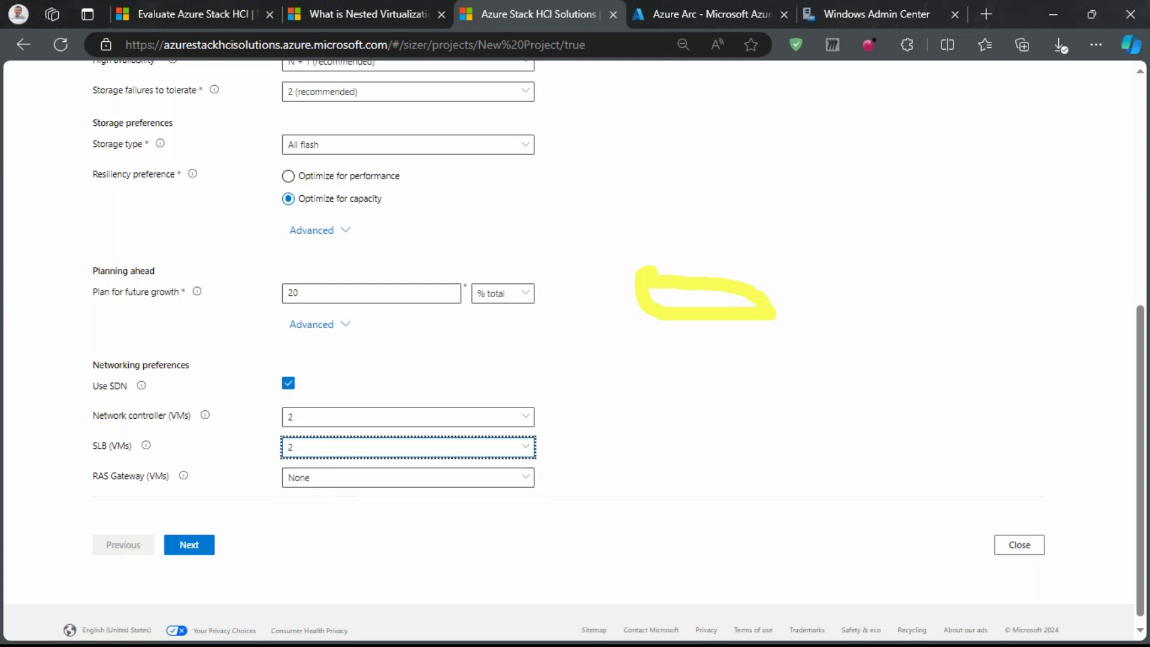
click(390, 482)
click(378, 522)
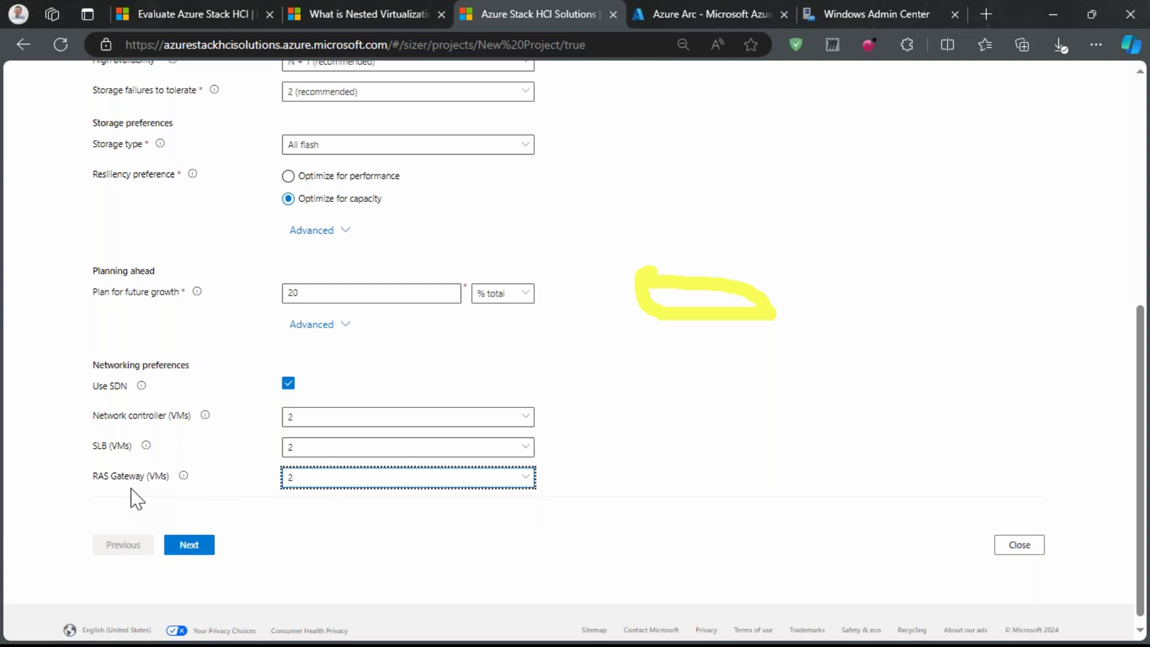
Proceed from the preferences to the workloads stage and start adding a workload
mouse_move(184, 477)
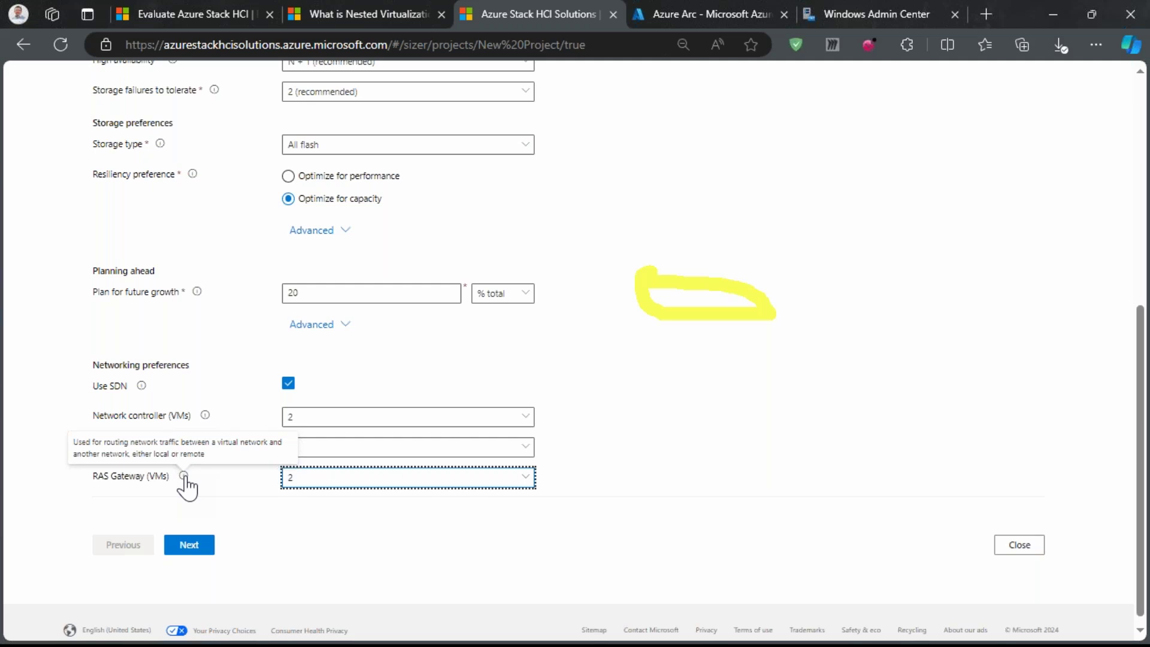
click(206, 548)
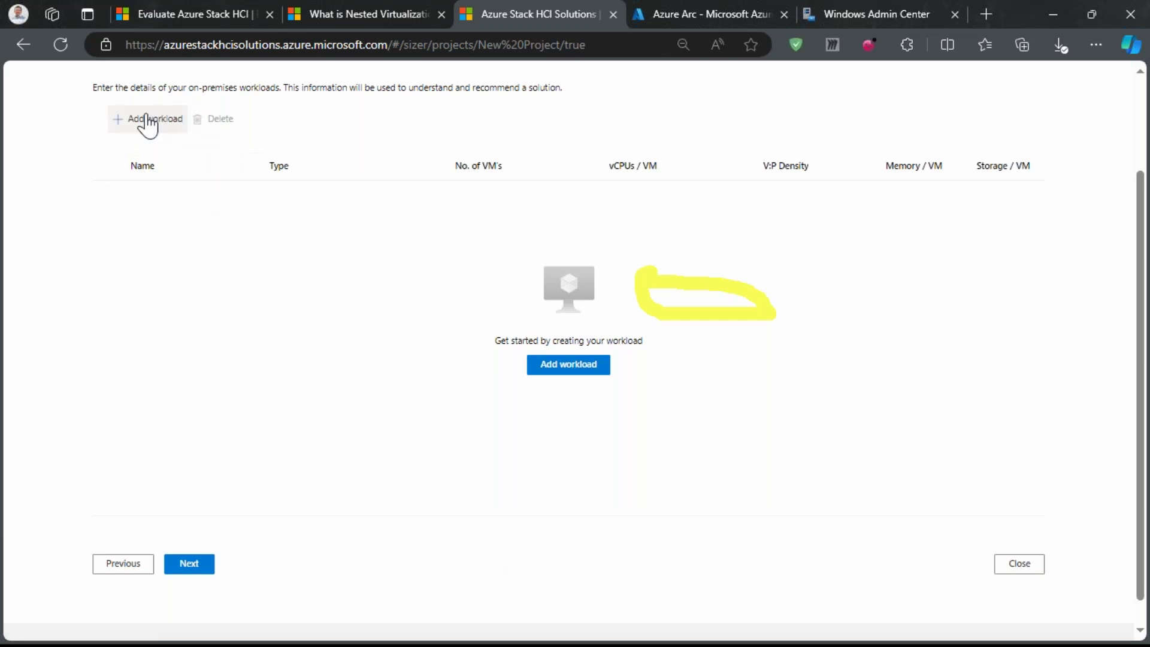
click(570, 367)
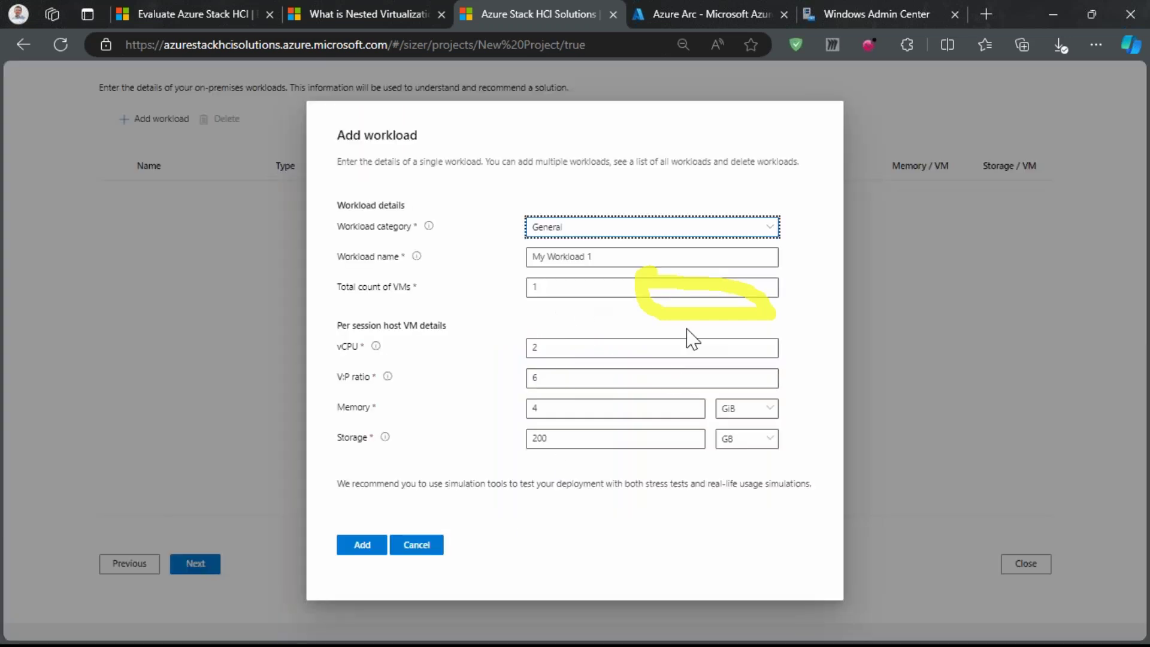
Try the Azure Virtual Desktop workload category, view its workload types, and return the category to General
click(559, 234)
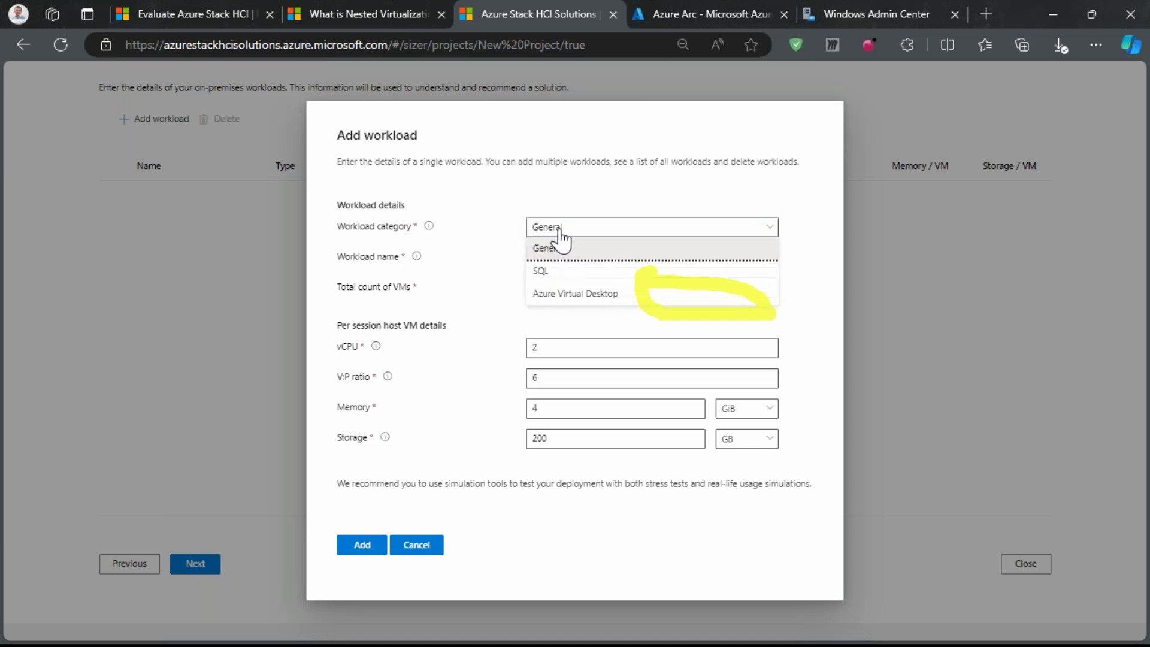
click(576, 300)
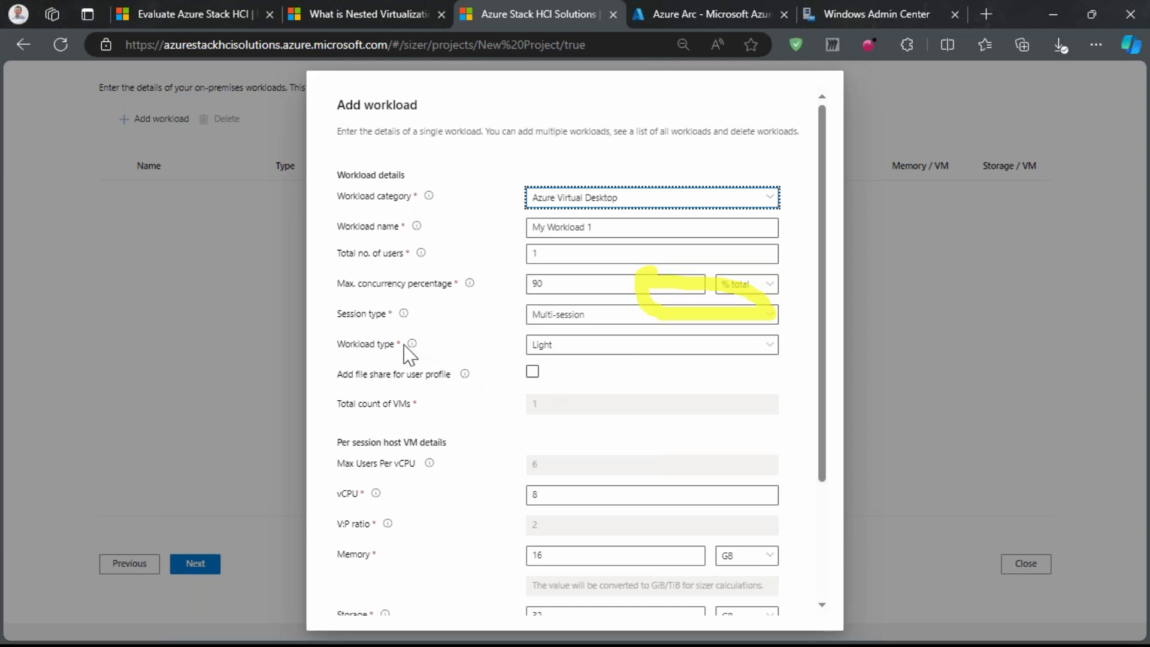
click(617, 347)
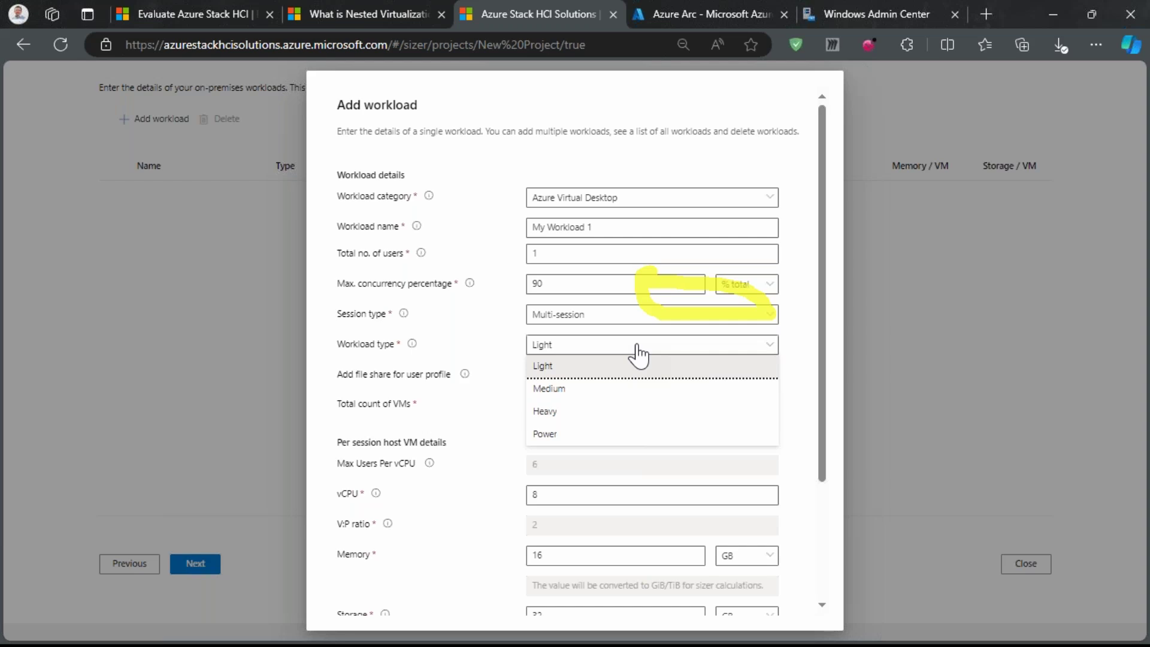
click(672, 204)
click(646, 218)
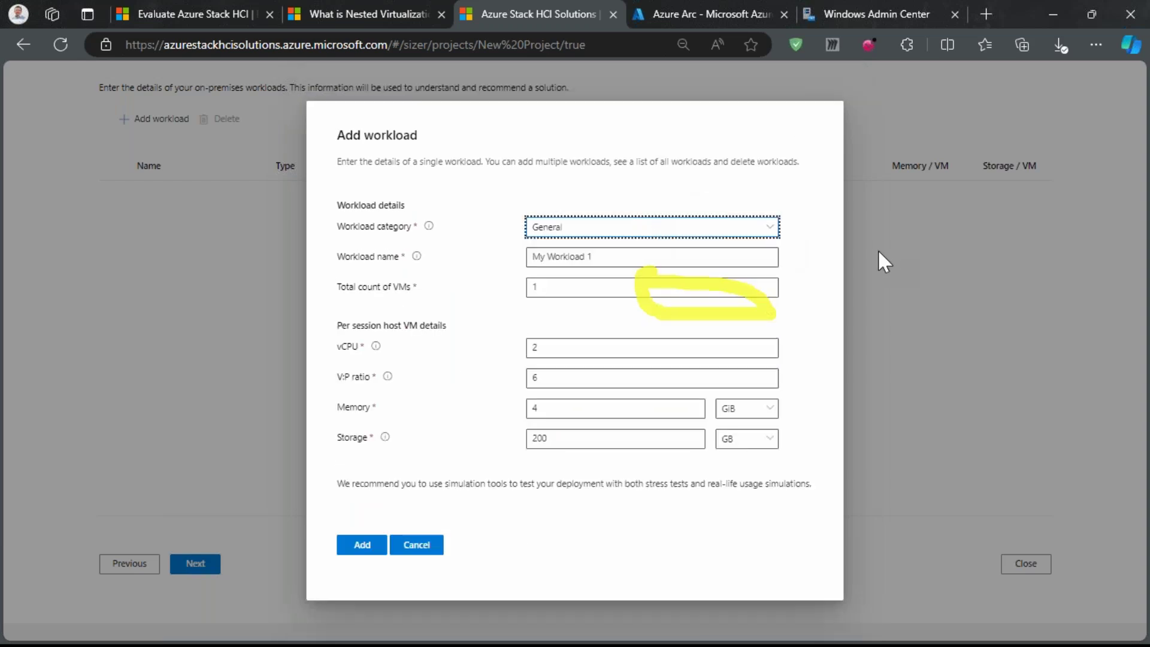
Set the General workload's total count of VMs to 25 and the vCPUs per VM to 4
double_click(555, 286)
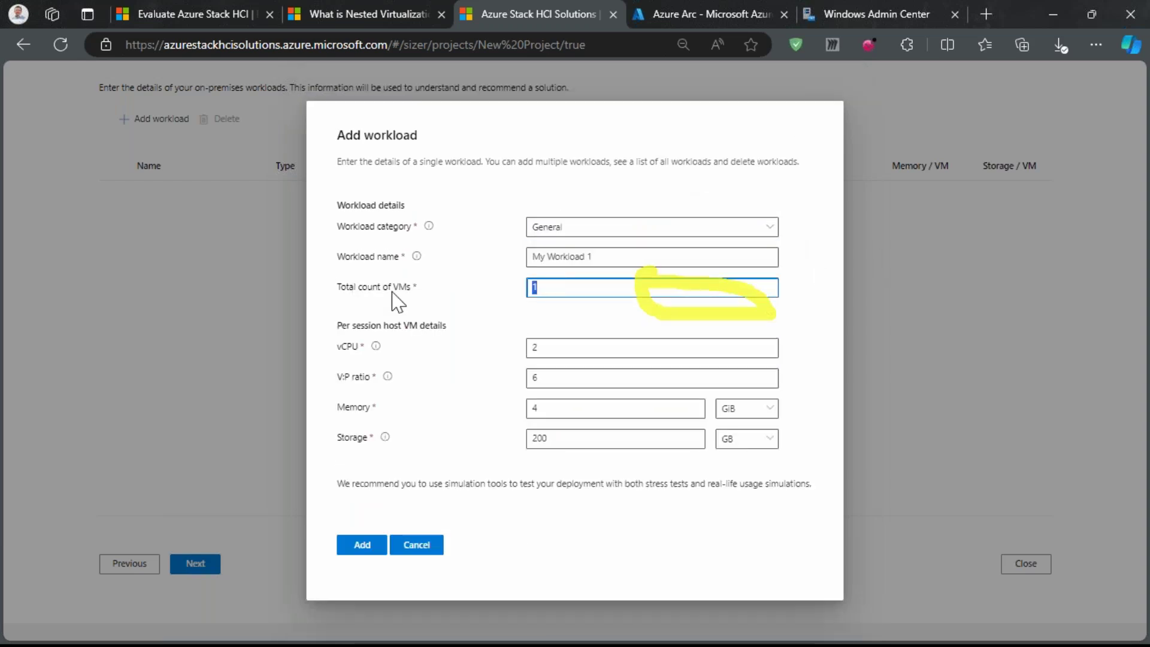
text(25)
click(563, 348)
key(ctrl+a)
text(4)
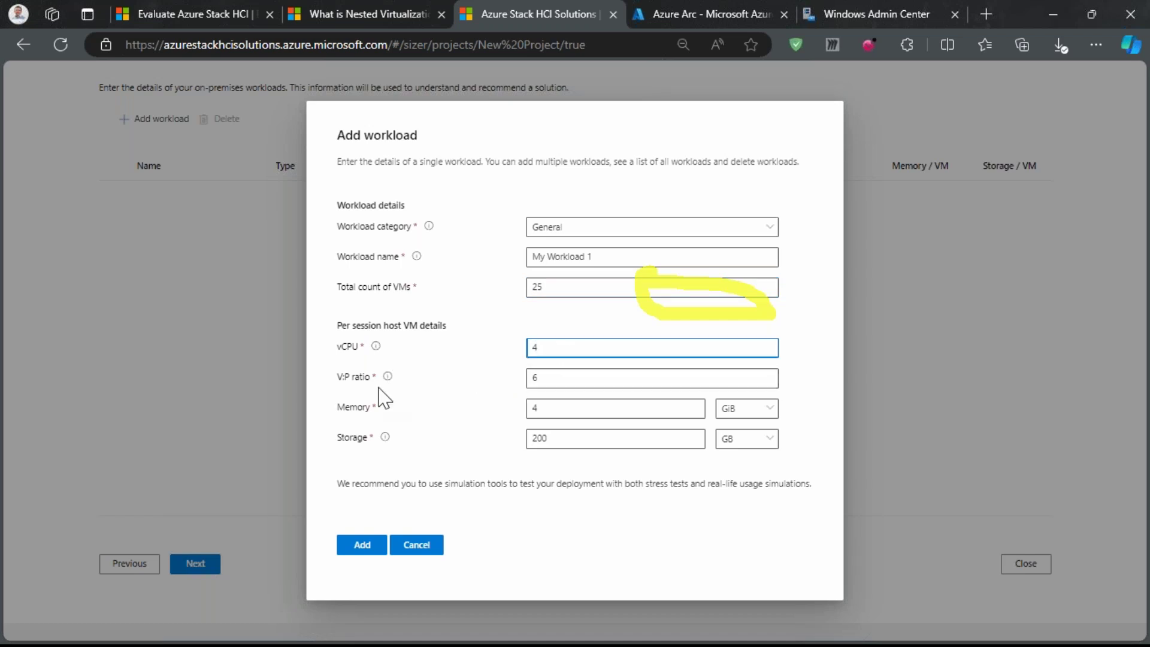
Set the memory per VM to 8 GiB and storage to 100 GB, and add the workload to the project
click(578, 375)
key(ctrl+a)
click(569, 411)
key(ctrl+a)
text(8)
key(Tab)
text(100)
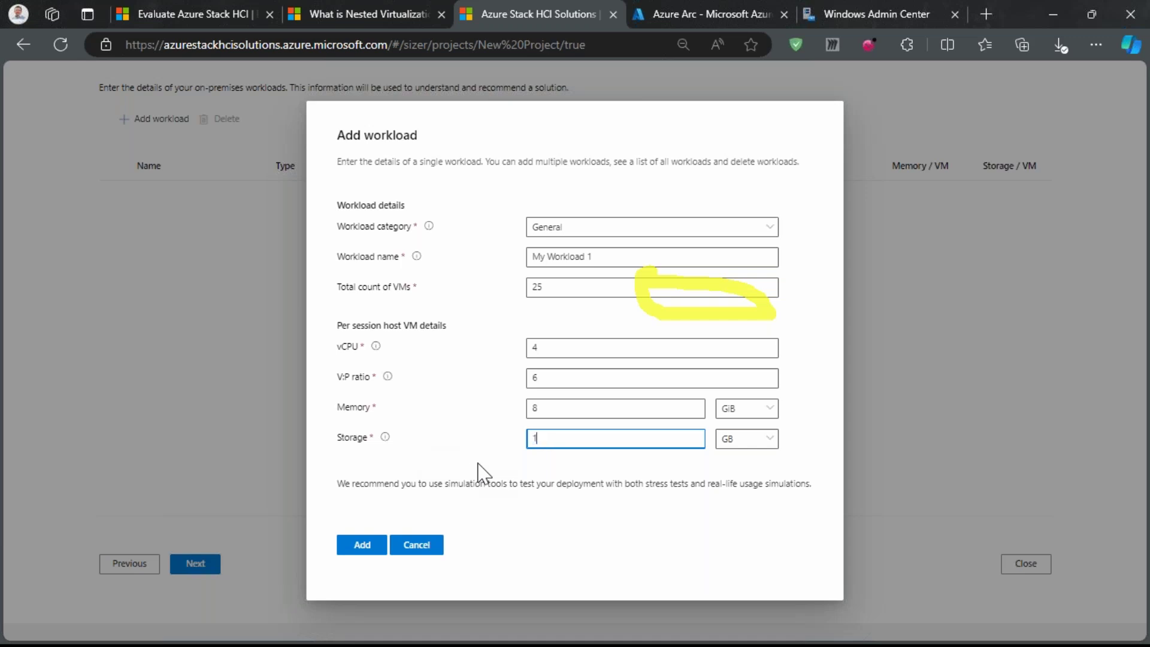
click(368, 548)
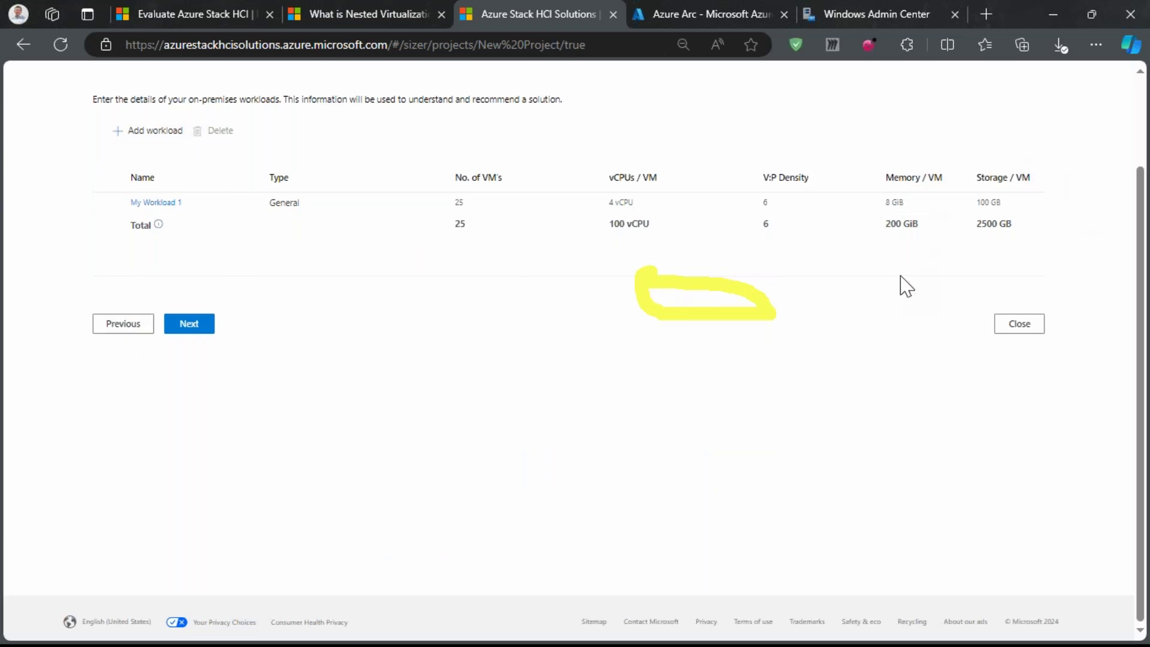
Proceed to the sizing results and open the catalog listing of the suggested hardware in a new browser tab
click(193, 327)
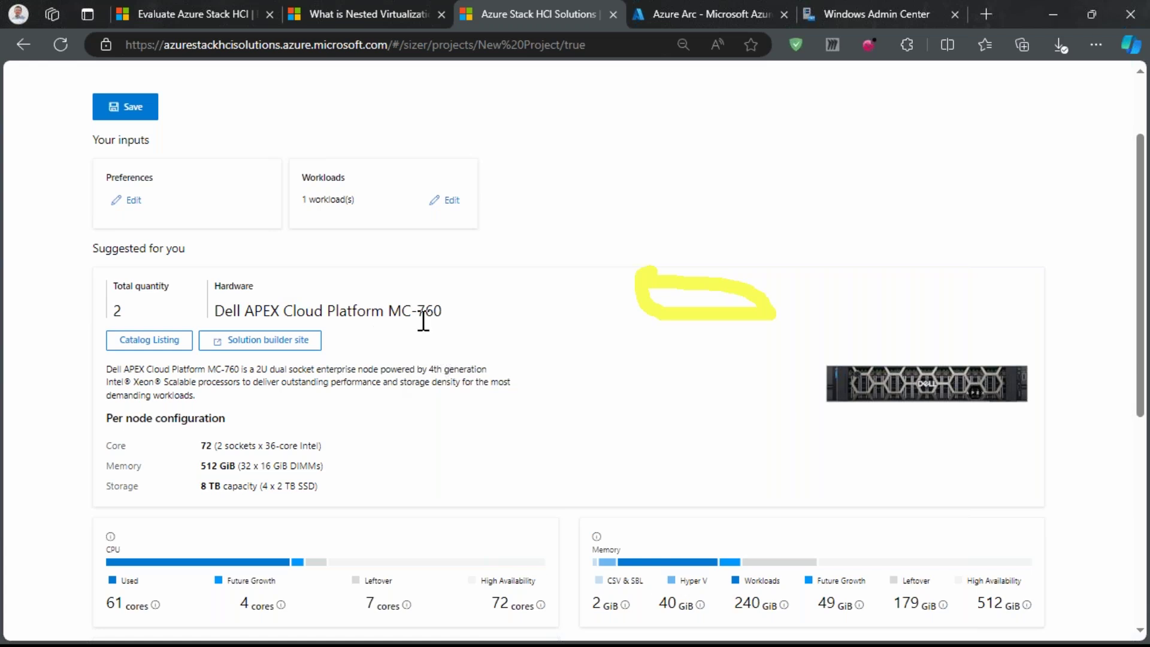
scroll(424, 322, down, 2)
click(157, 257)
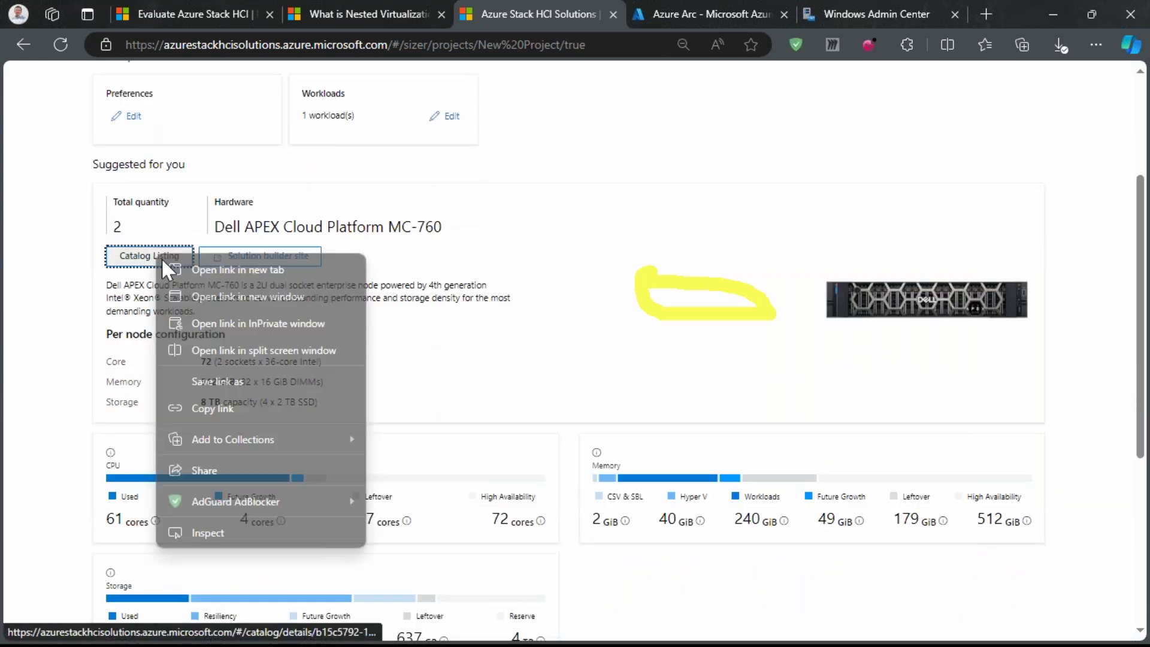
click(613, 13)
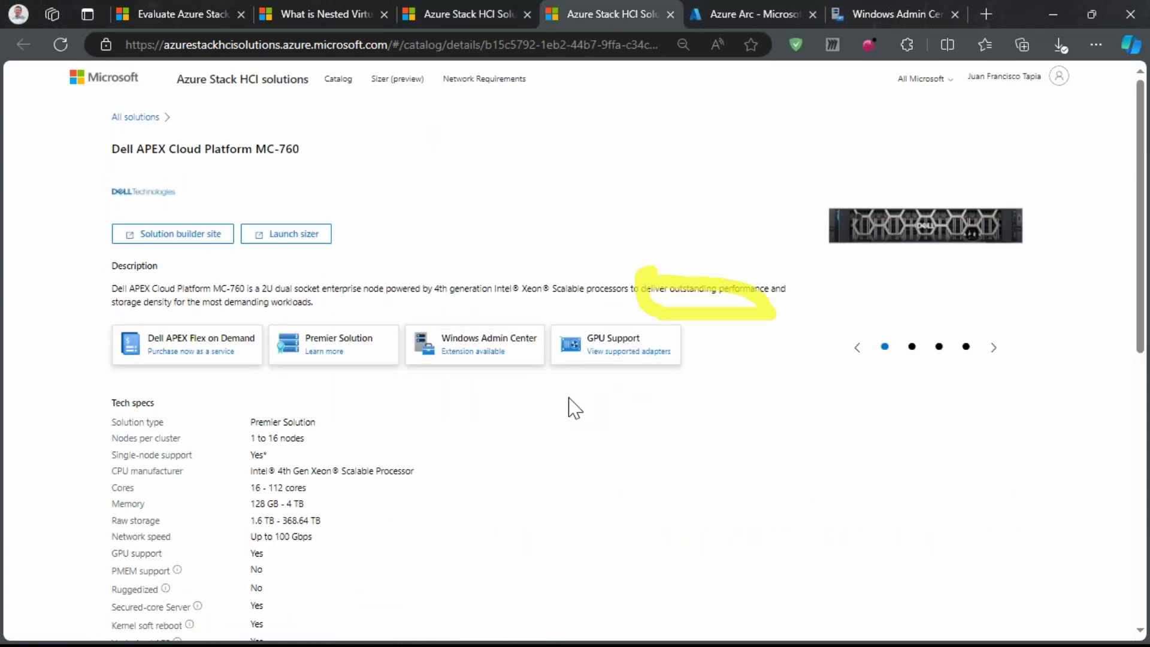
Examine the tech specs and available configurations of the Dell APEX Cloud Platform MC-760
scroll(572, 407, down, 2)
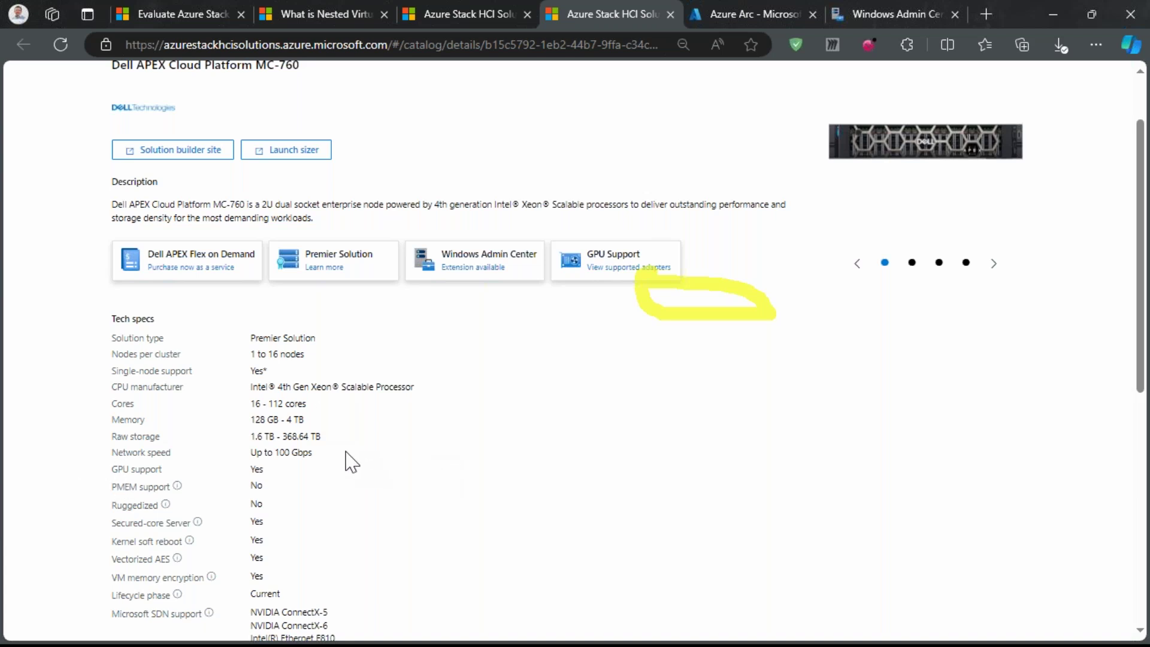
scroll(350, 462, down, 2)
scroll(352, 462, down, 6)
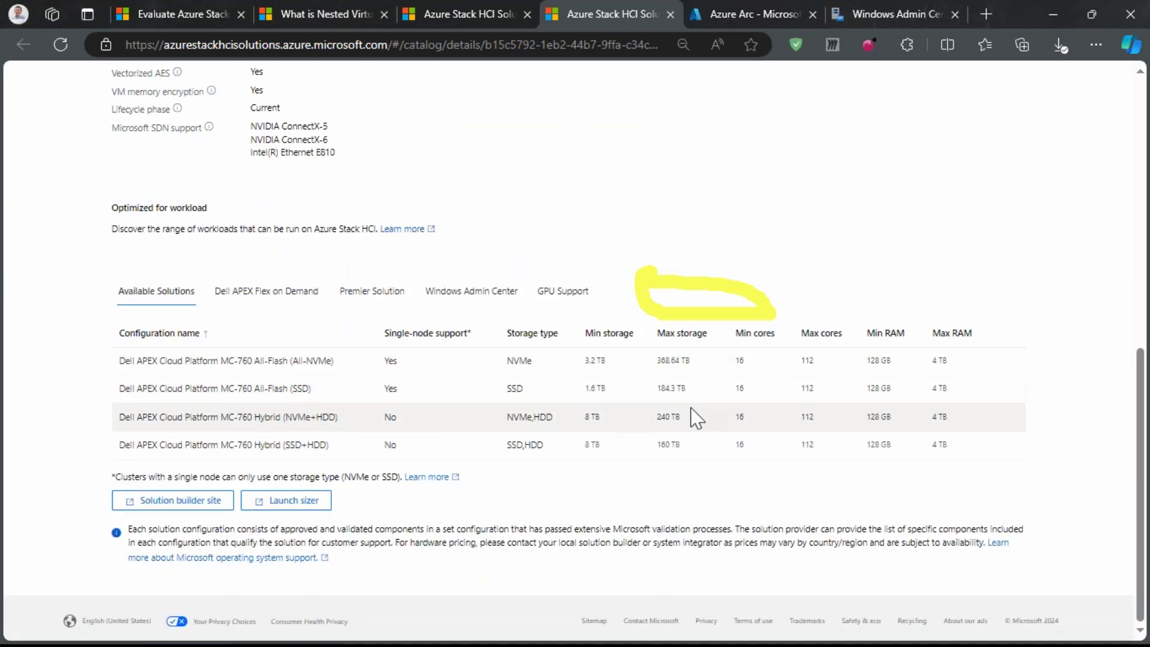
scroll(1007, 467, up, 10)
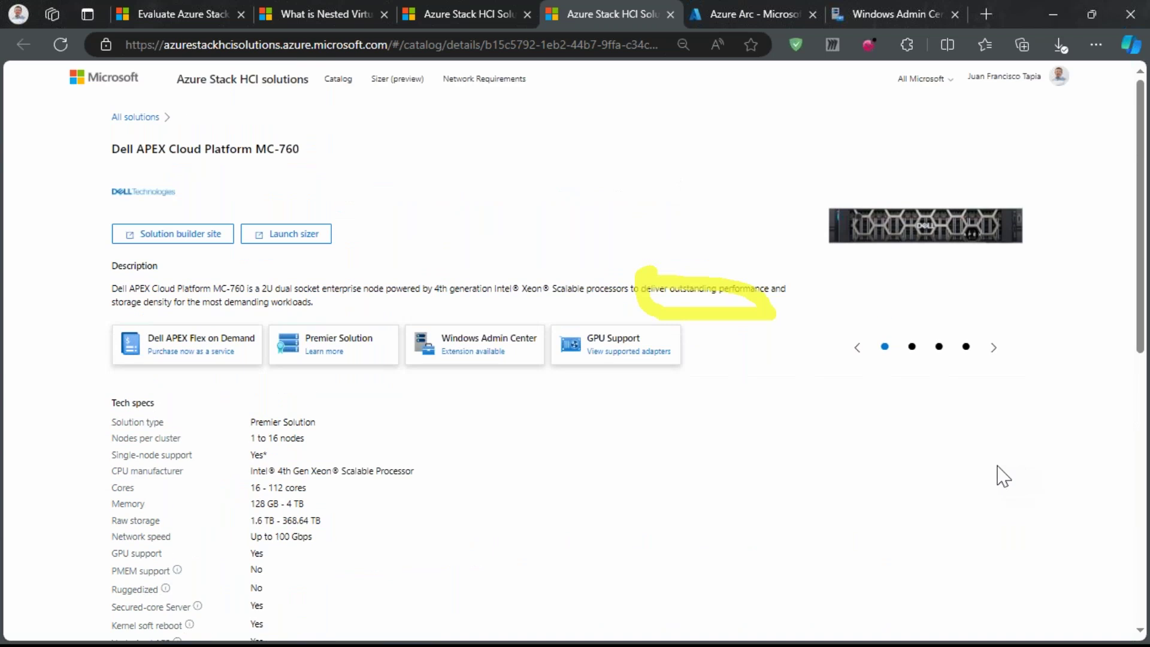
Review the CPU, memory and storage estimates in the sizing results, and open the suggested hardware's solution builder site
click(445, 10)
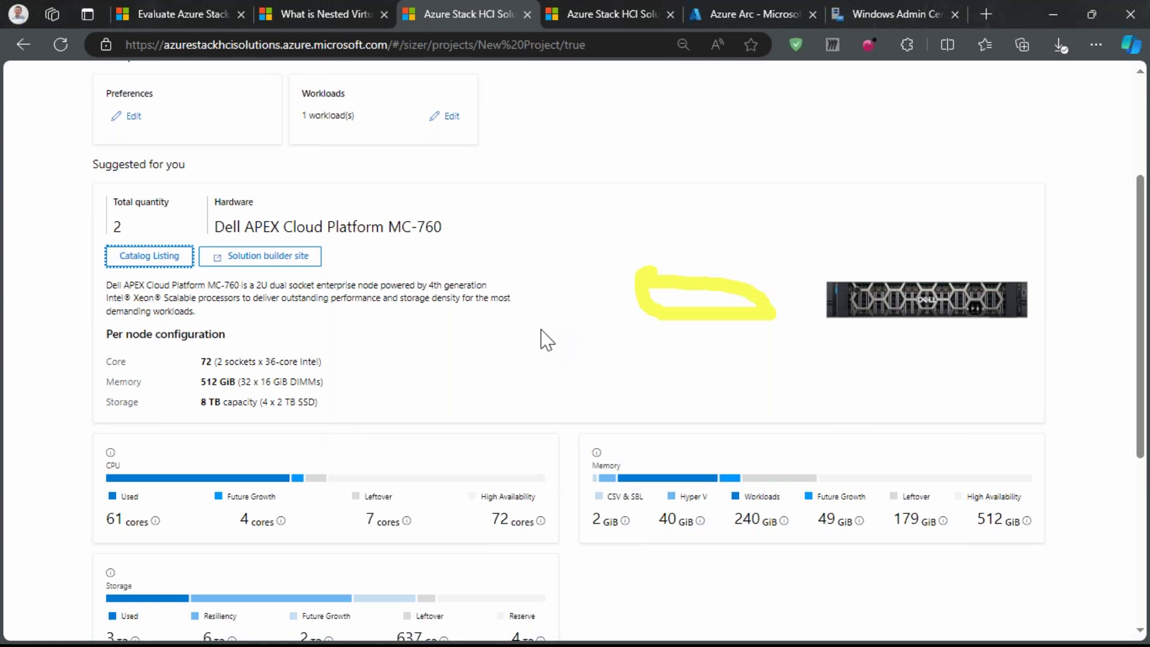
scroll(546, 340, down, 2)
scroll(547, 341, down, 5)
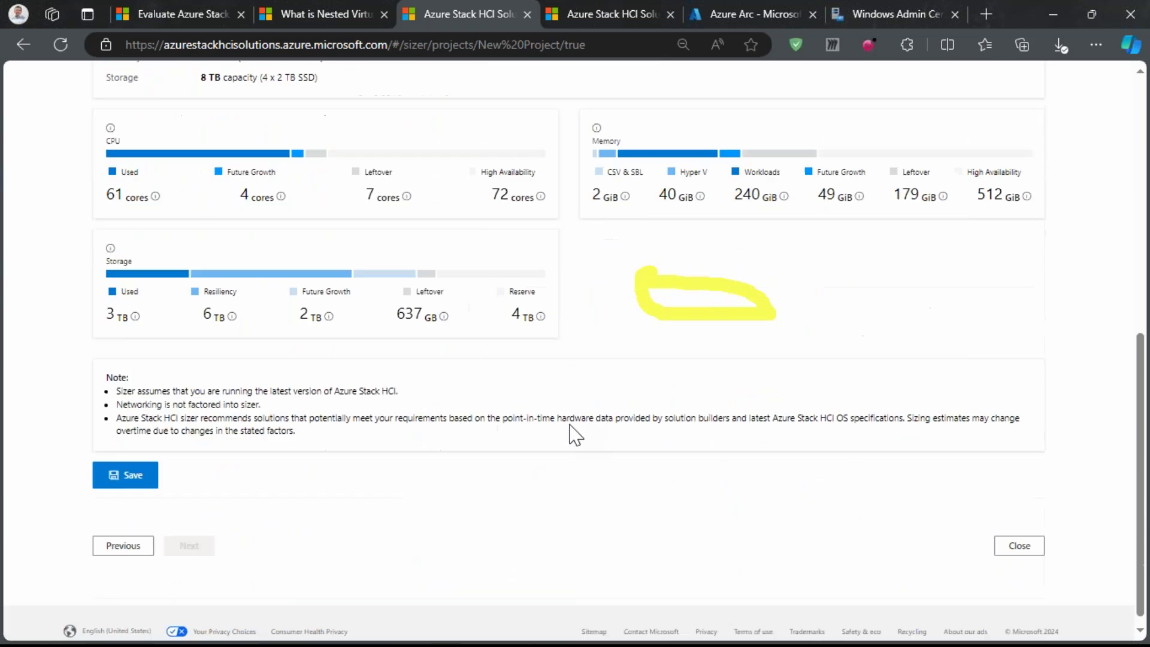
scroll(576, 435, up, 8)
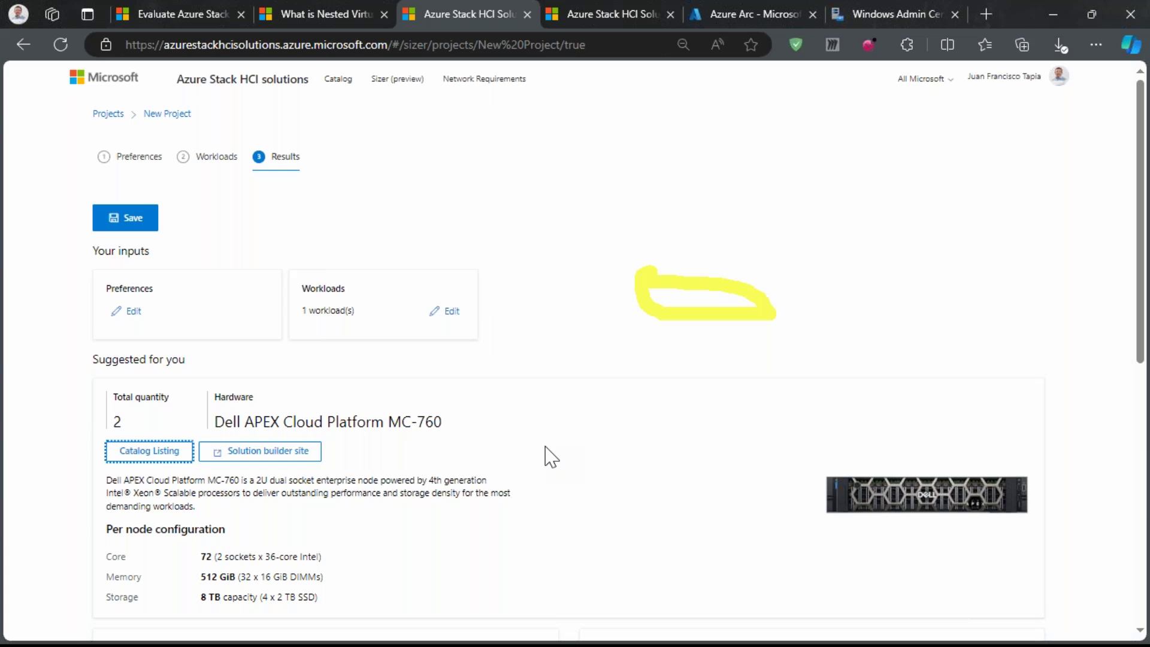
click(305, 459)
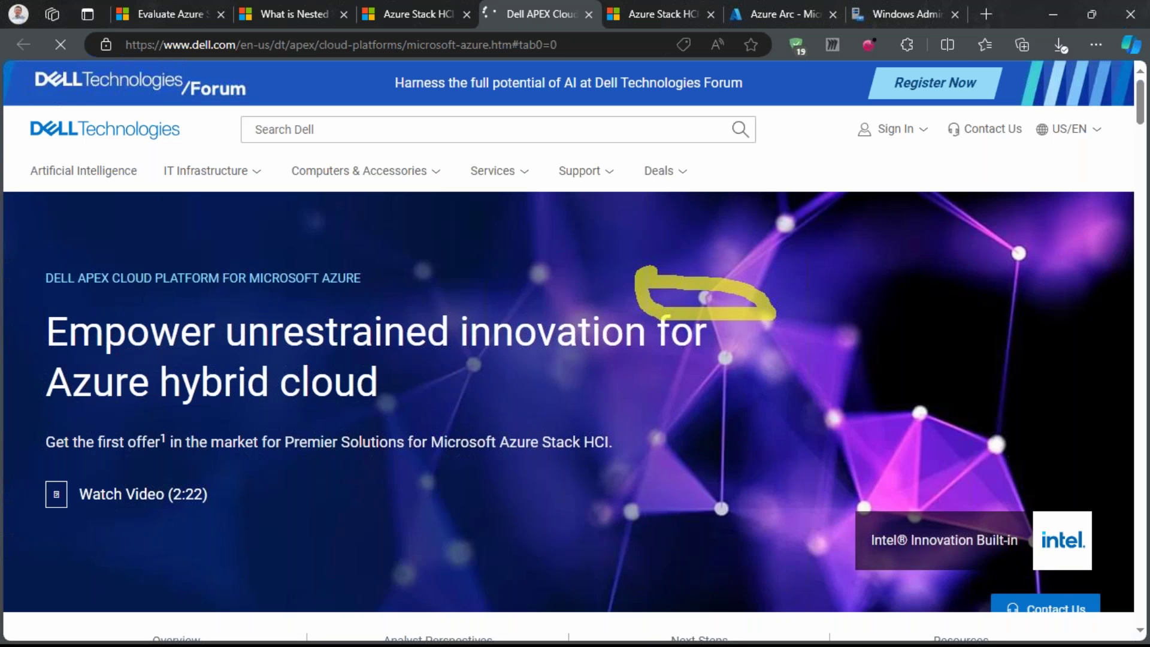
mouse_move(269, 412)
mouse_down()
mouse_move(705, 477)
mouse_move(642, 478)
mouse_move(830, 447)
mouse_up()
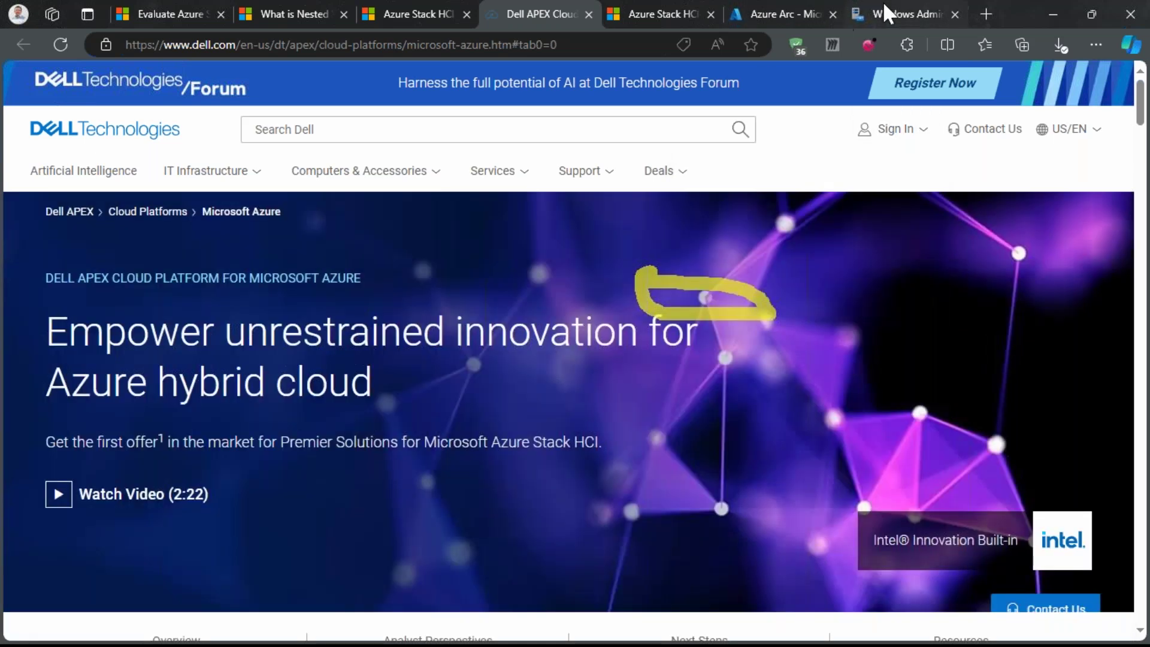
Switch to Windows Admin Center, connect to DataBridge.homelab.local, and minimize the HCI-OO-HomeLab connection window and the AnyDesk session
click(885, 13)
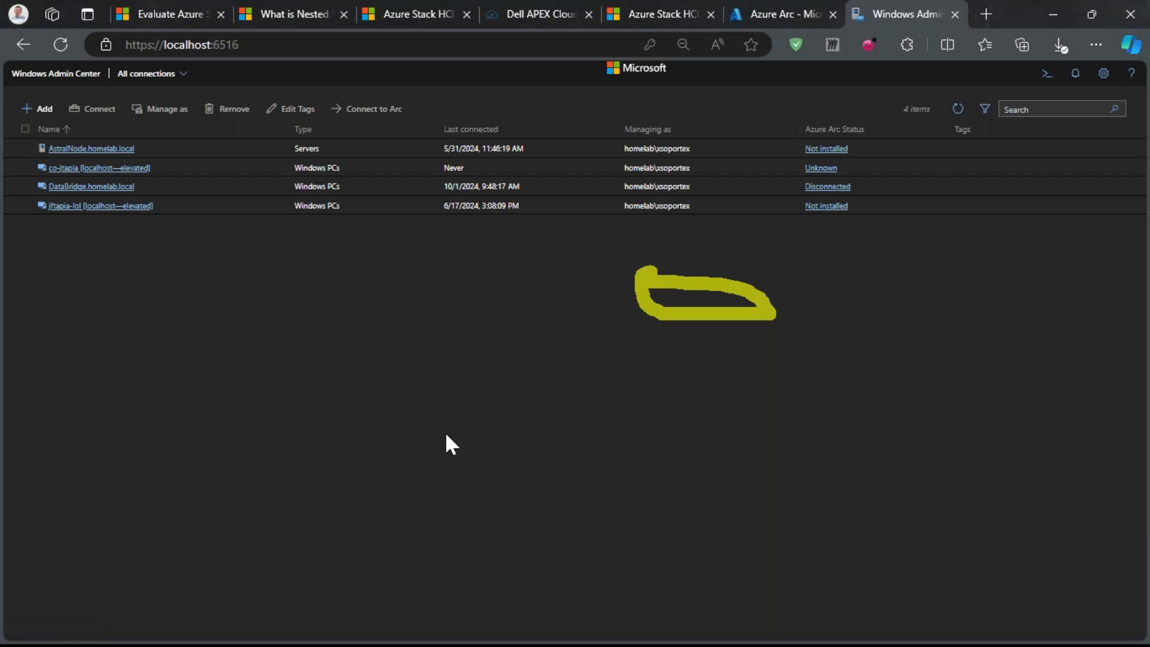
click(88, 187)
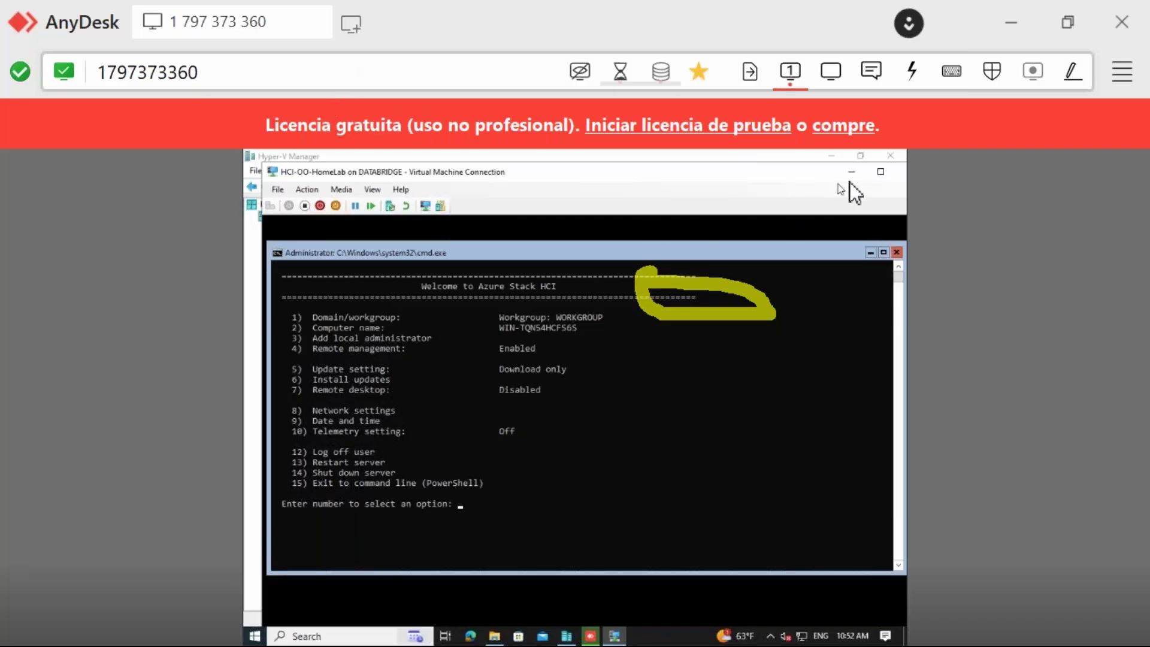
click(852, 176)
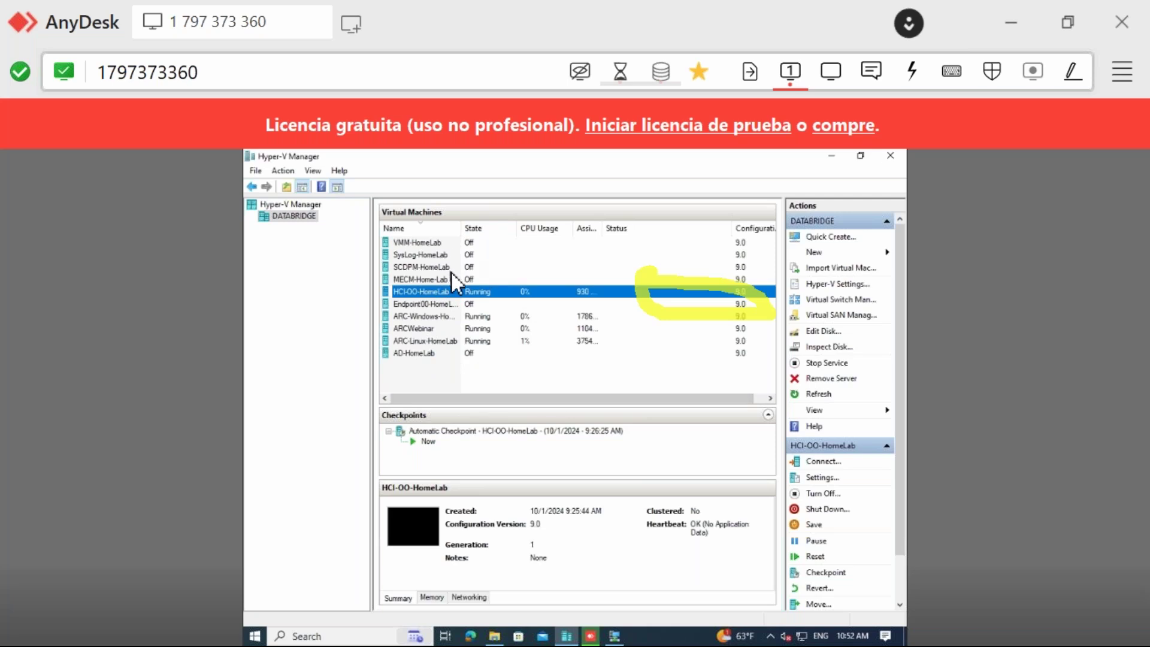
click(1012, 22)
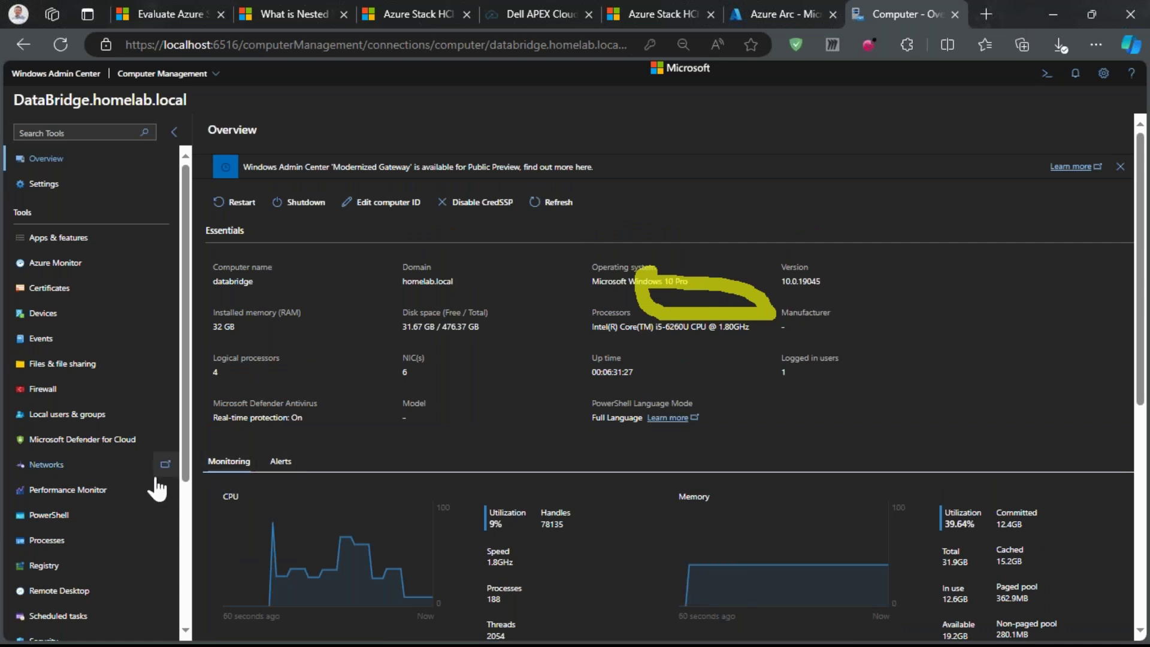
Look through the DataBridge management tools, and open the available extensions in the Windows Admin Center settings
scroll(158, 488, down, 3)
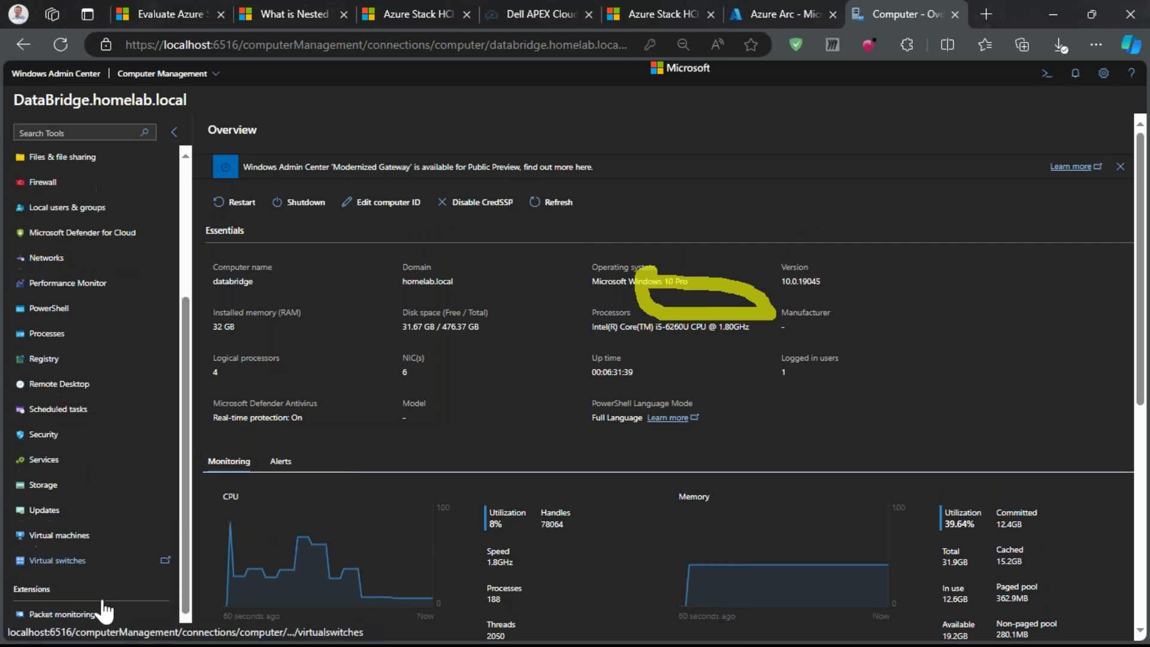
scroll(103, 610, down, 1)
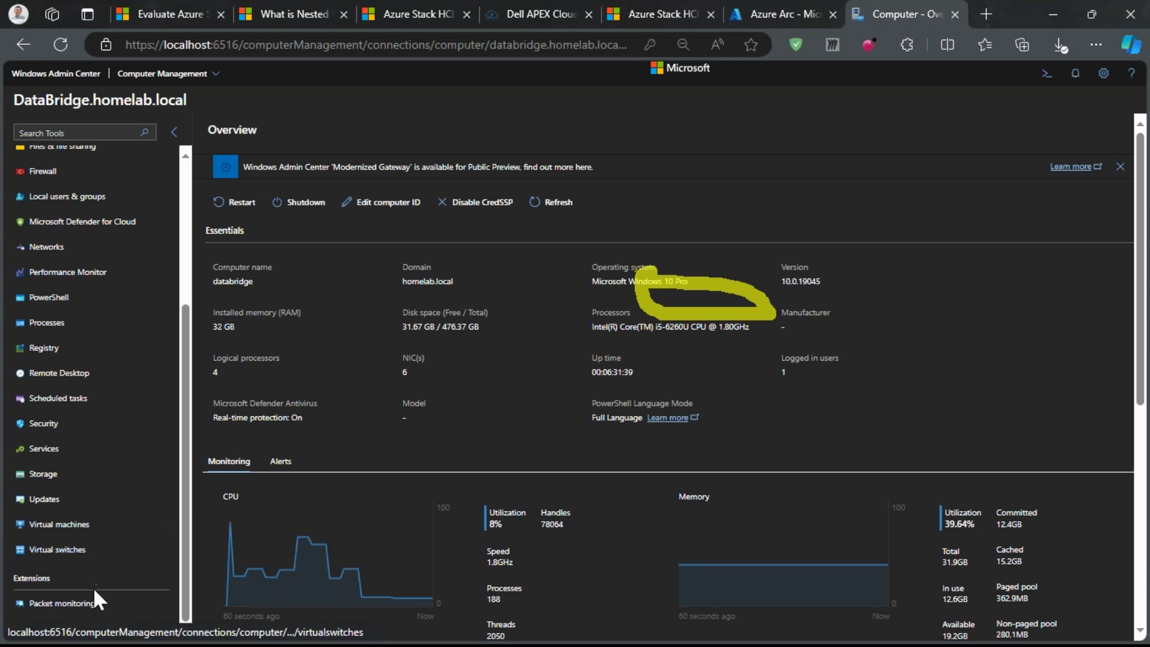
click(1104, 79)
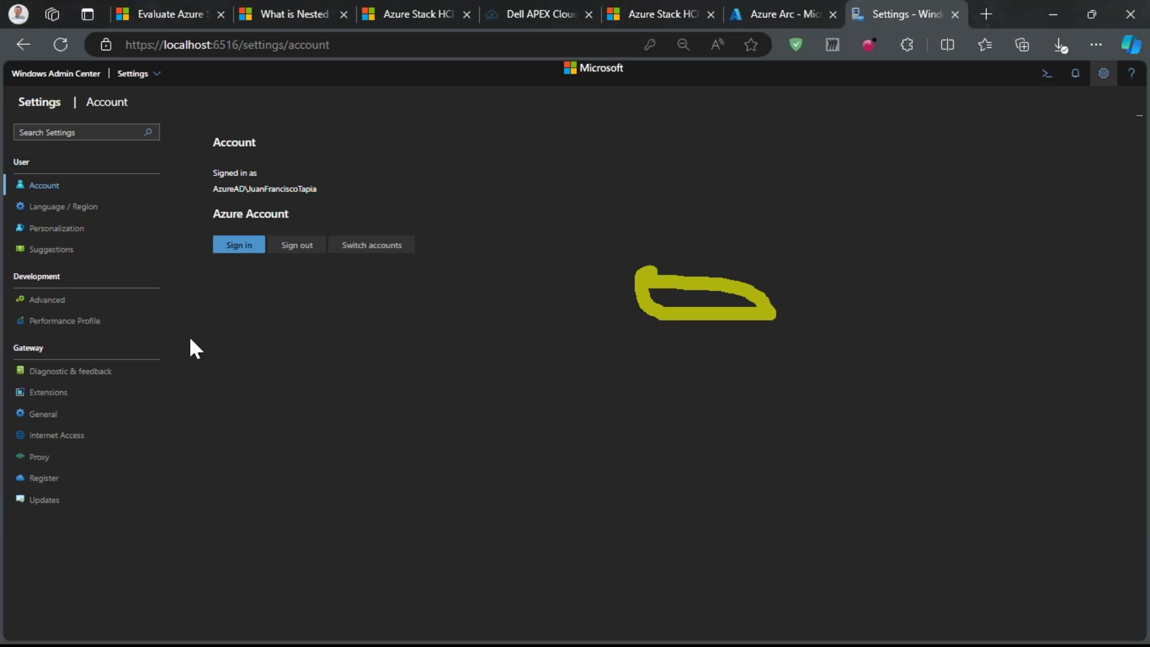
click(48, 393)
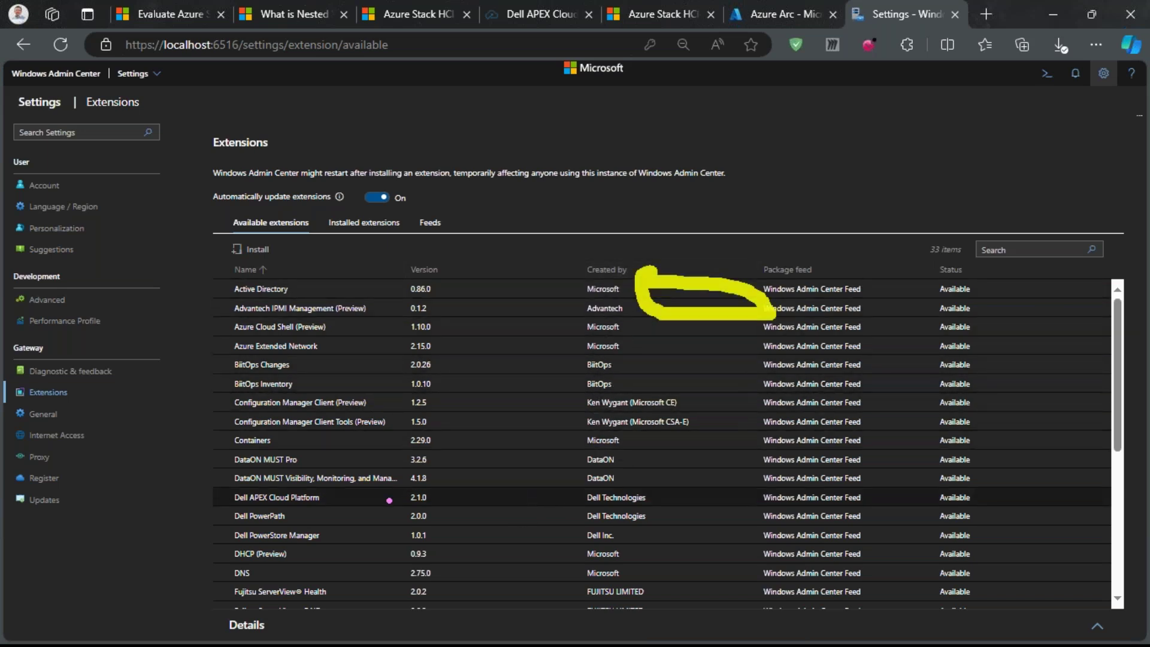
mouse_move(206, 482)
mouse_down()
mouse_move(697, 557)
mouse_move(737, 548)
mouse_up()
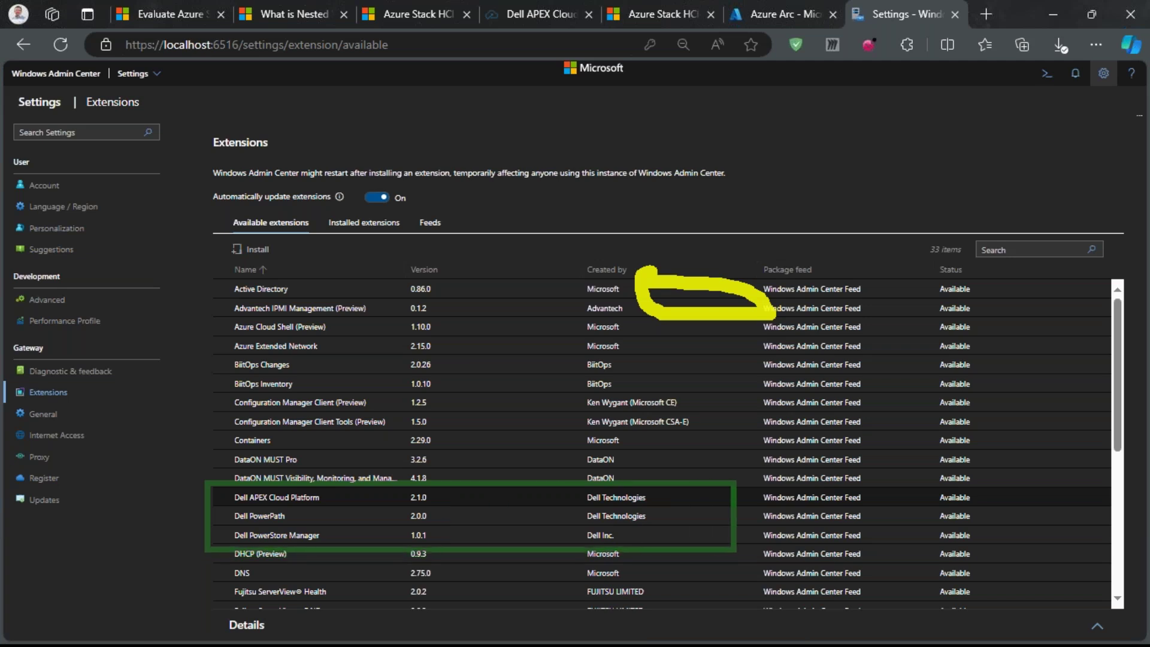
key(p)
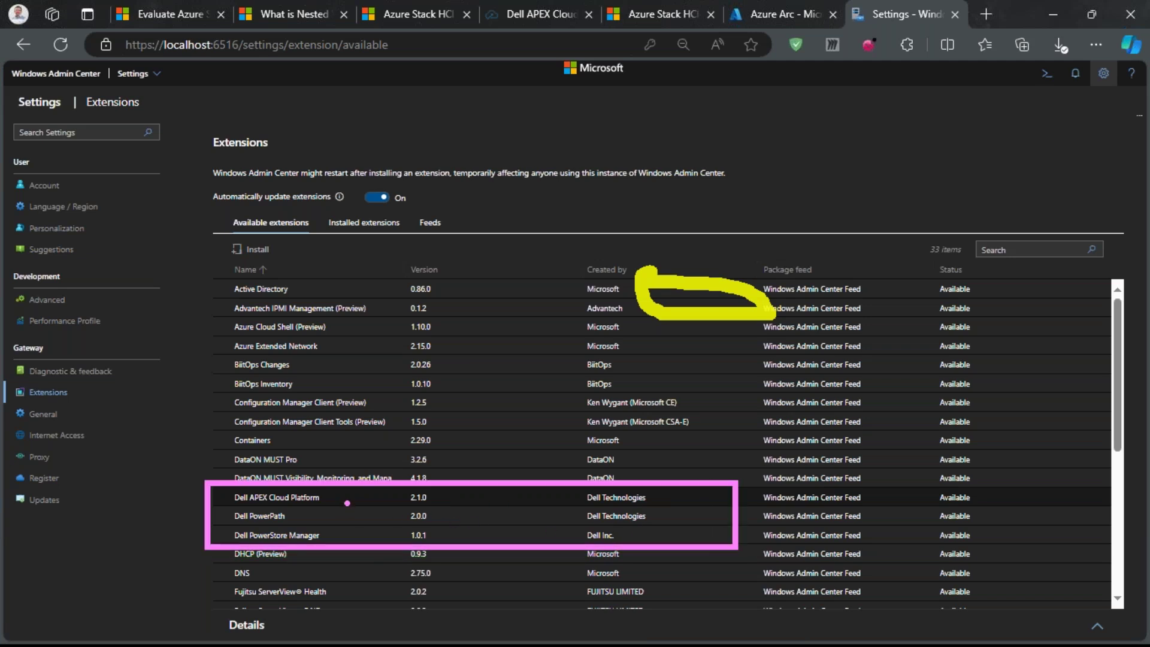
key(g)
mouse_move(311, 519)
mouse_down()
mouse_move(358, 519)
mouse_move(373, 553)
mouse_move(375, 531)
mouse_move(342, 498)
mouse_move(387, 497)
mouse_up()
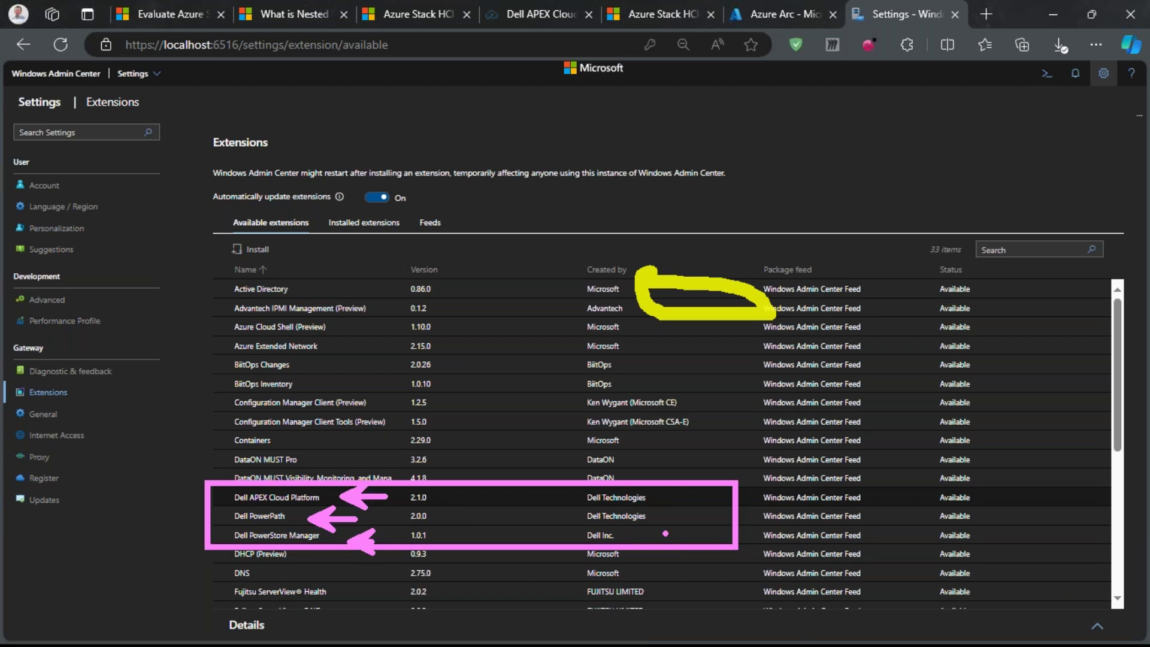
mouse_move(667, 499)
mouse_down()
mouse_move(703, 465)
mouse_move(702, 496)
mouse_up()
drag(646, 533, 698, 550)
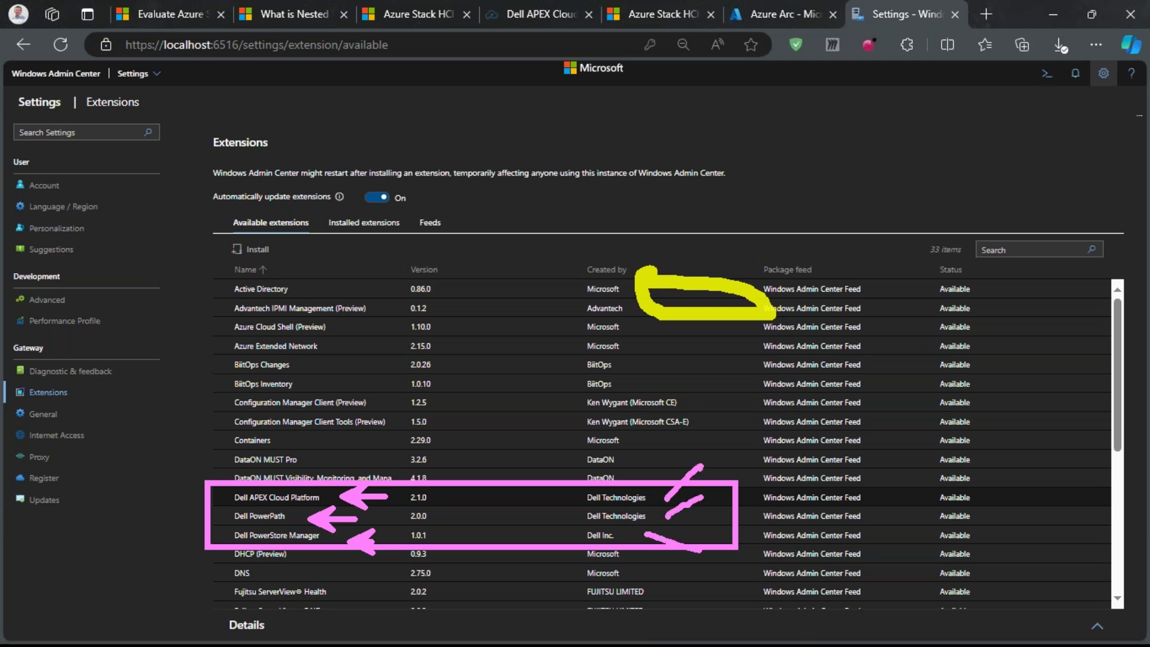
key(Escape)
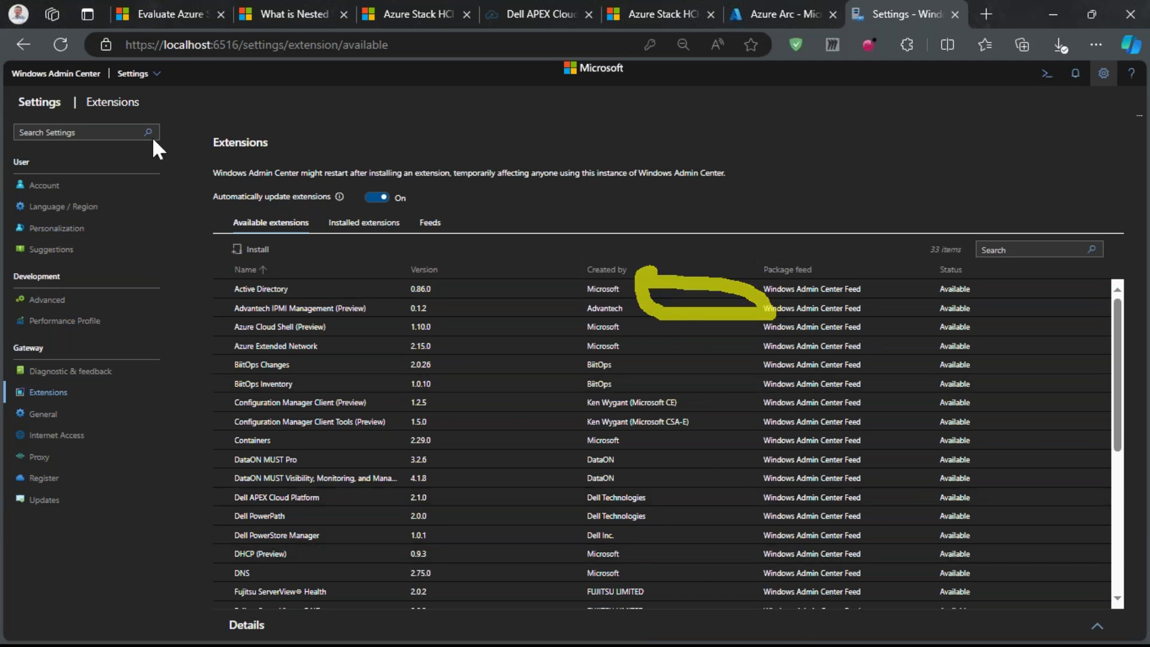
Return to all connections and open the virtual machines inventory of DataBridge.homelab.local
click(134, 73)
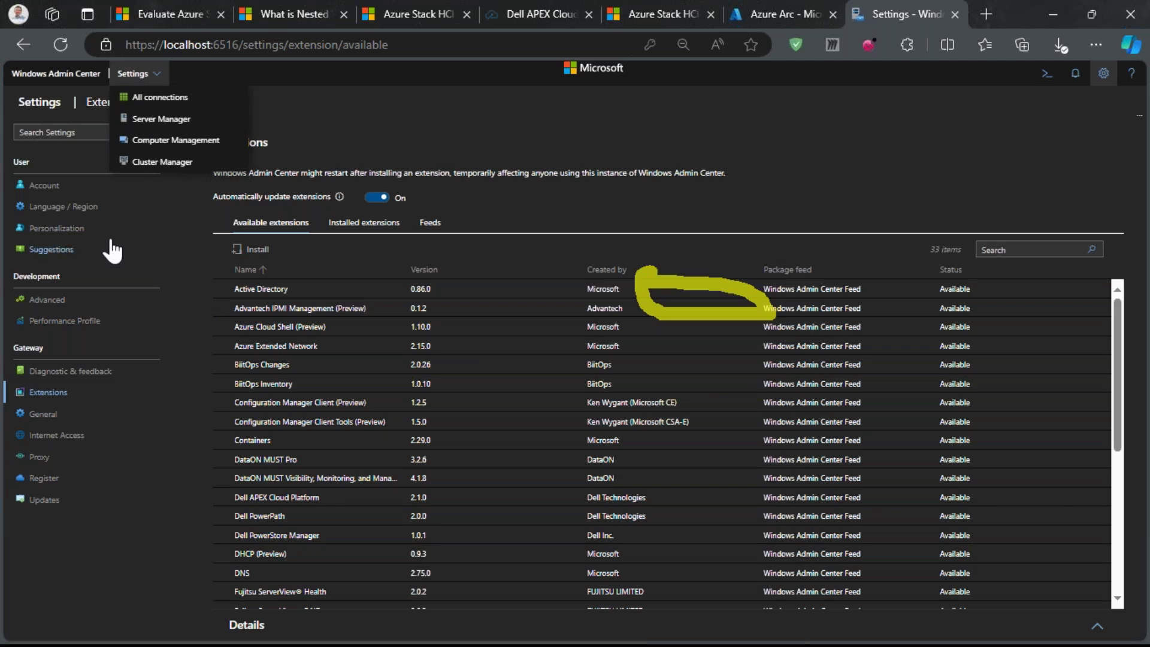
click(68, 74)
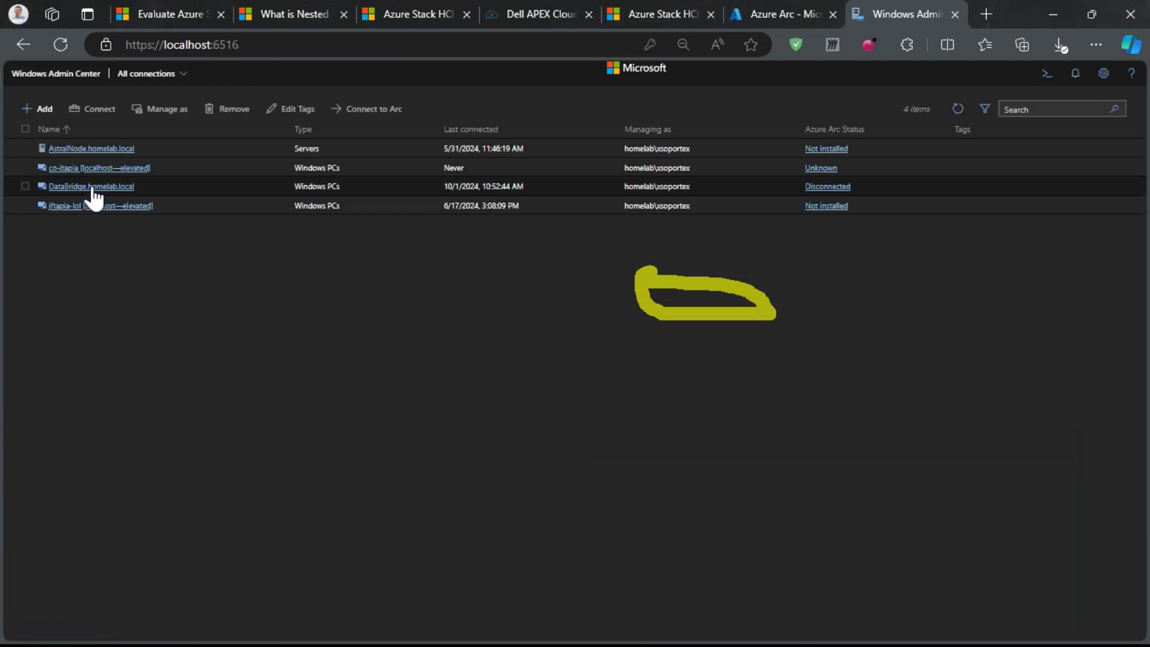
click(93, 188)
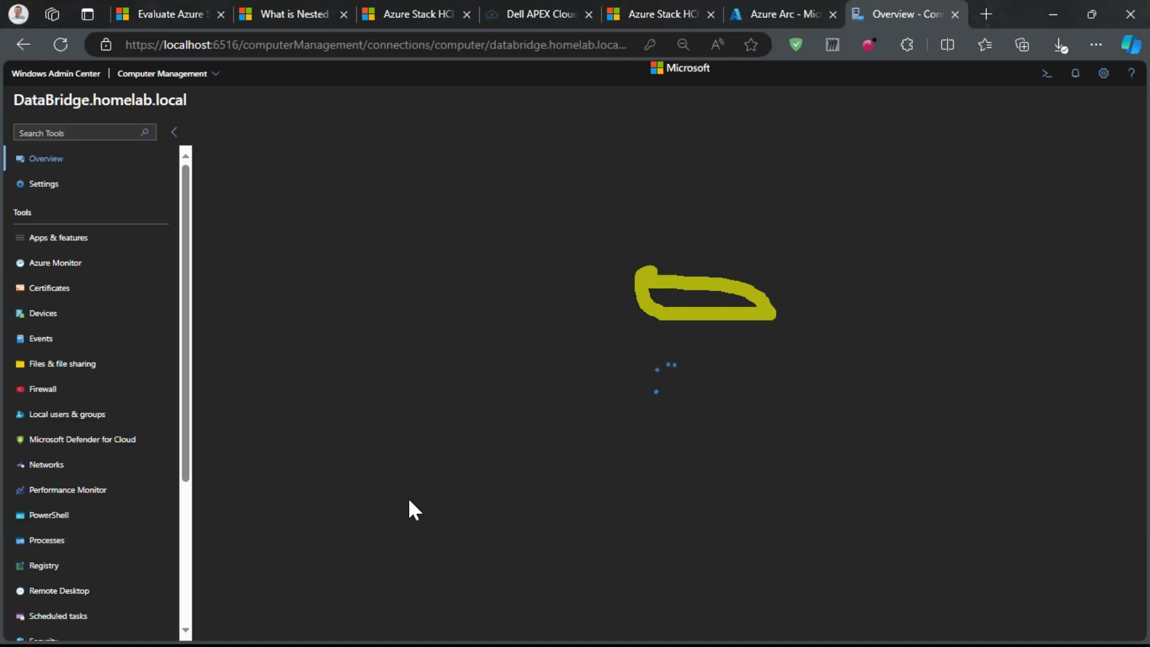
scroll(108, 457, down, 4)
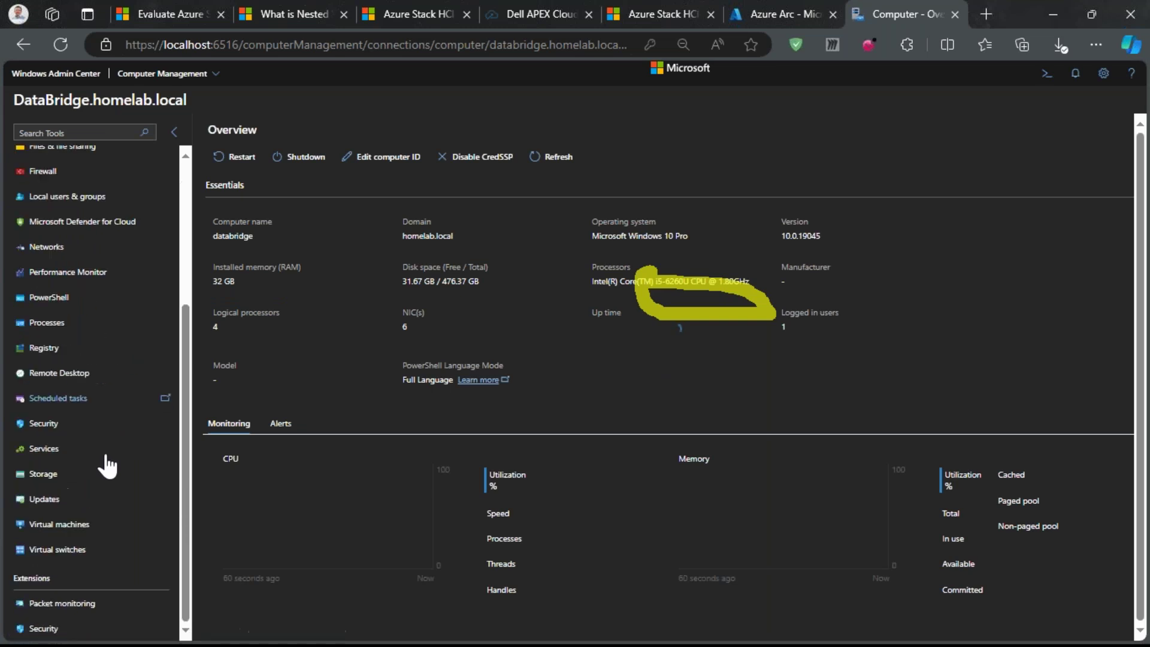
click(66, 526)
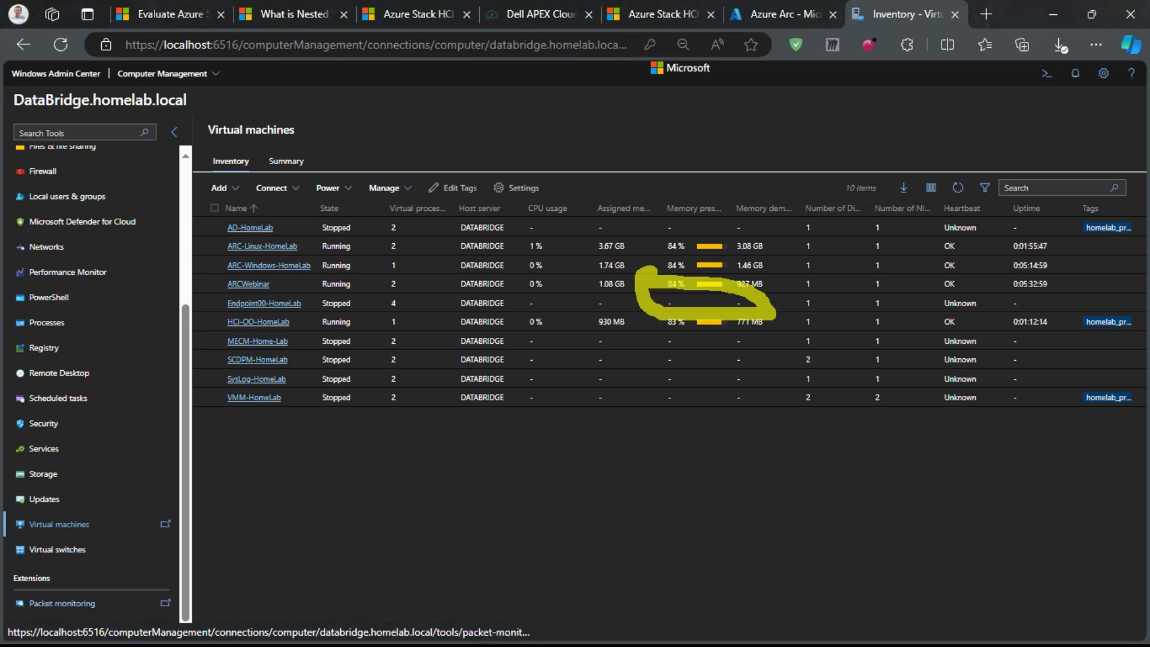
Start a new virtual machine on DataBridge named VM_Webinar and set its generation to Generation 1
click(219, 188)
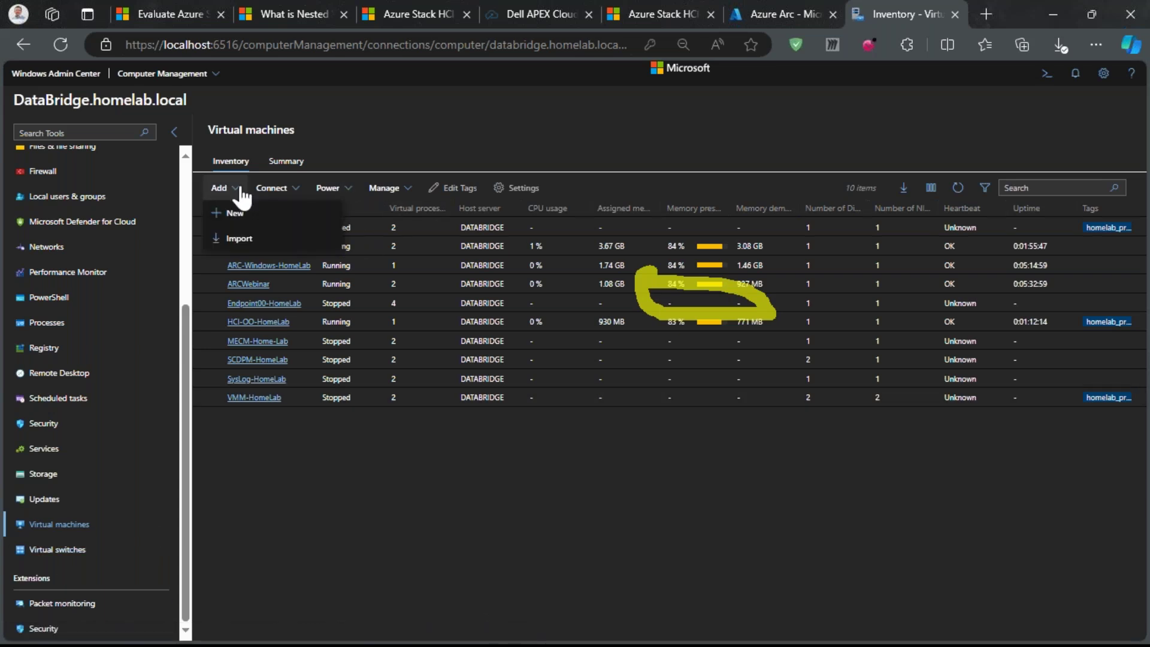
click(233, 215)
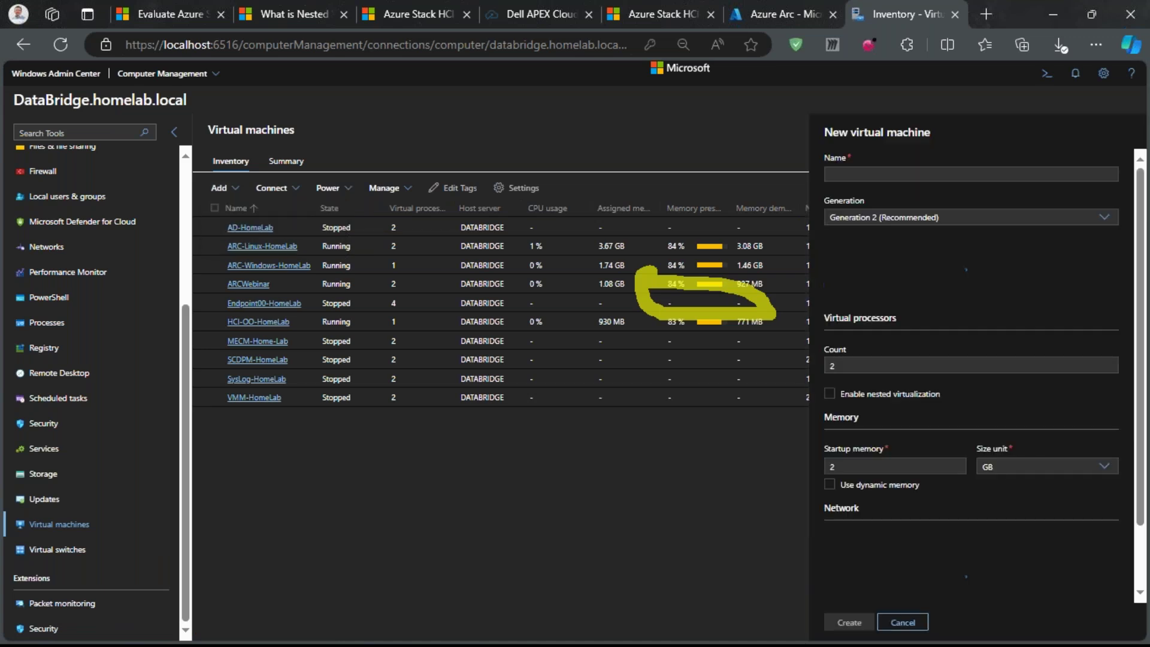
click(1060, 174)
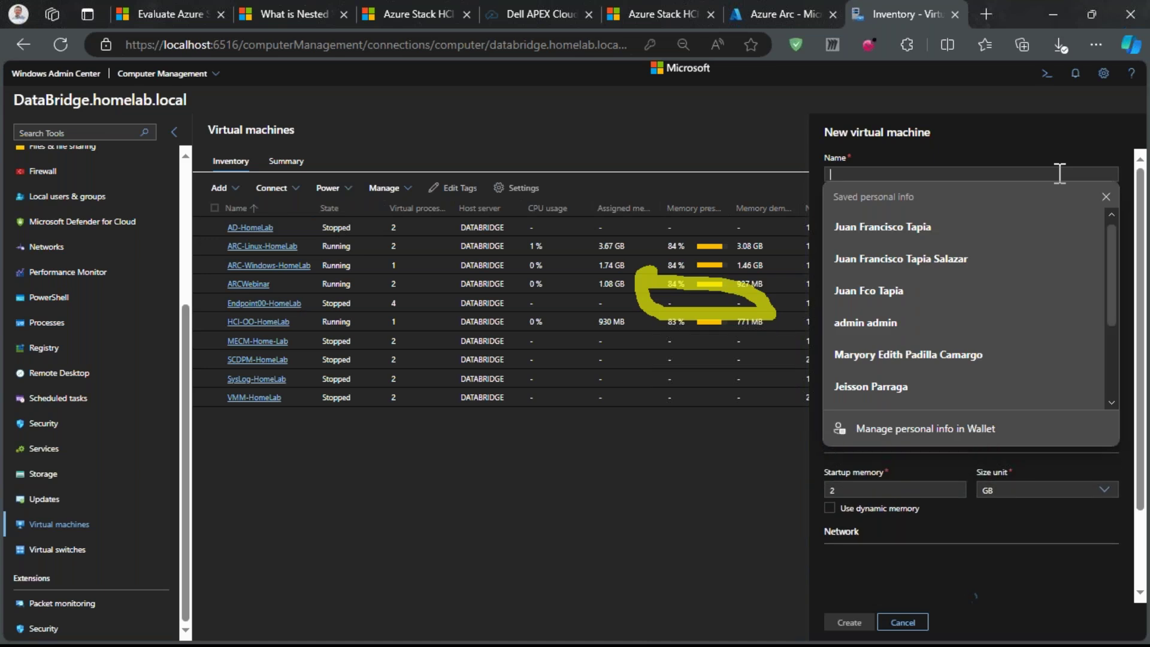
text(VM_)
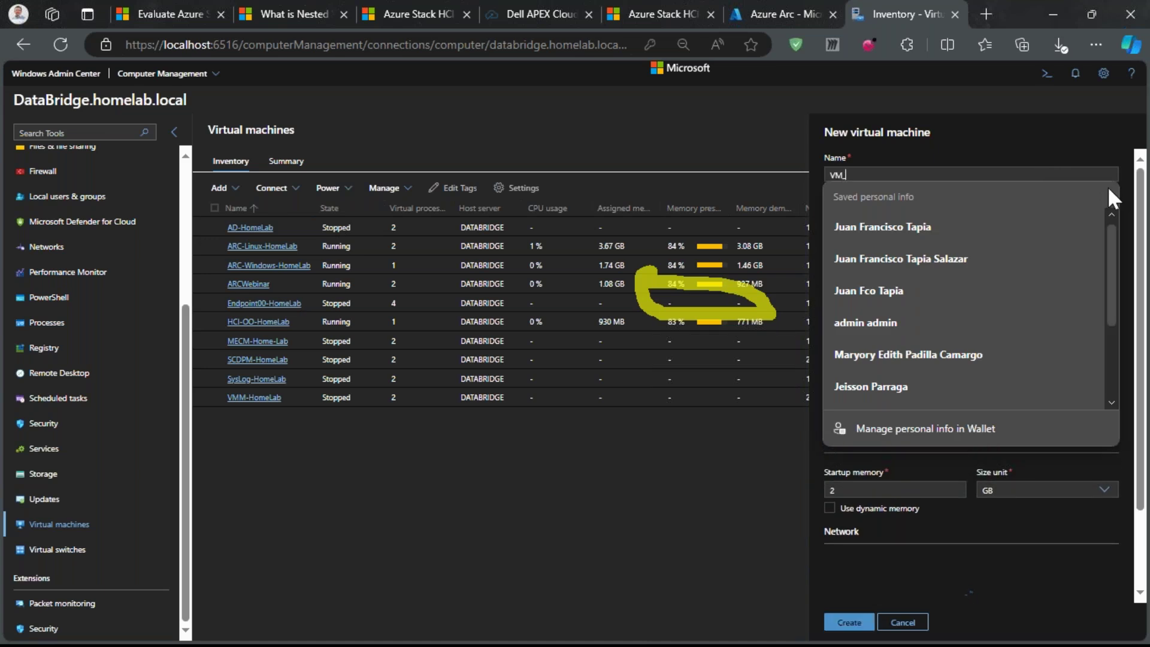
click(1106, 197)
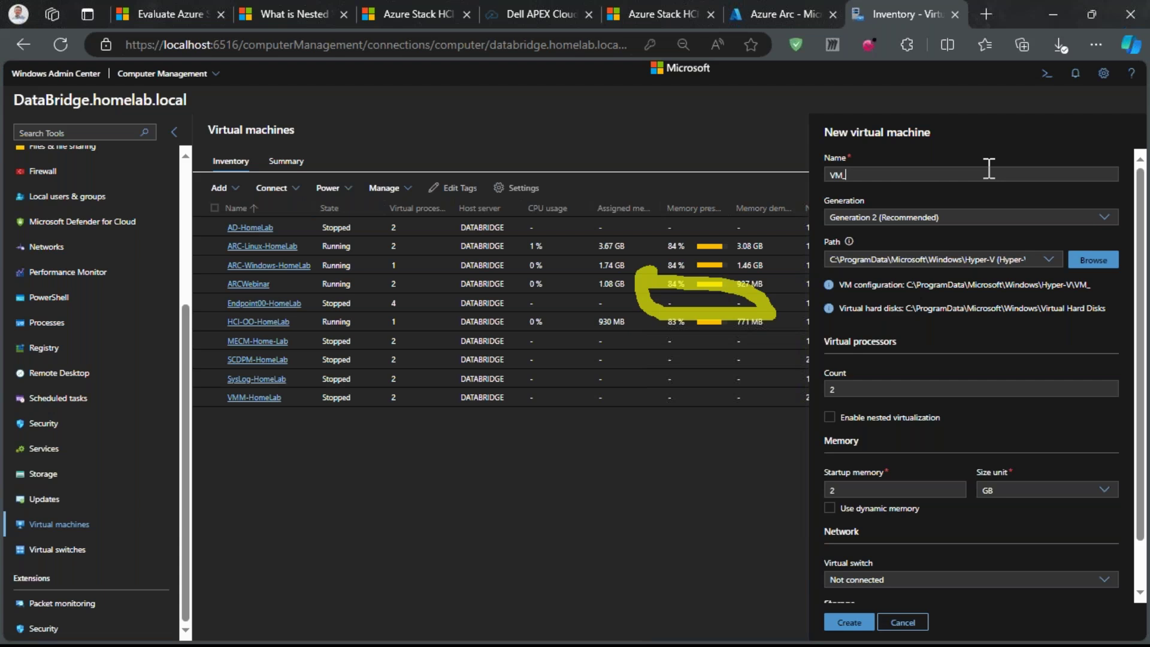
text(Webinar)
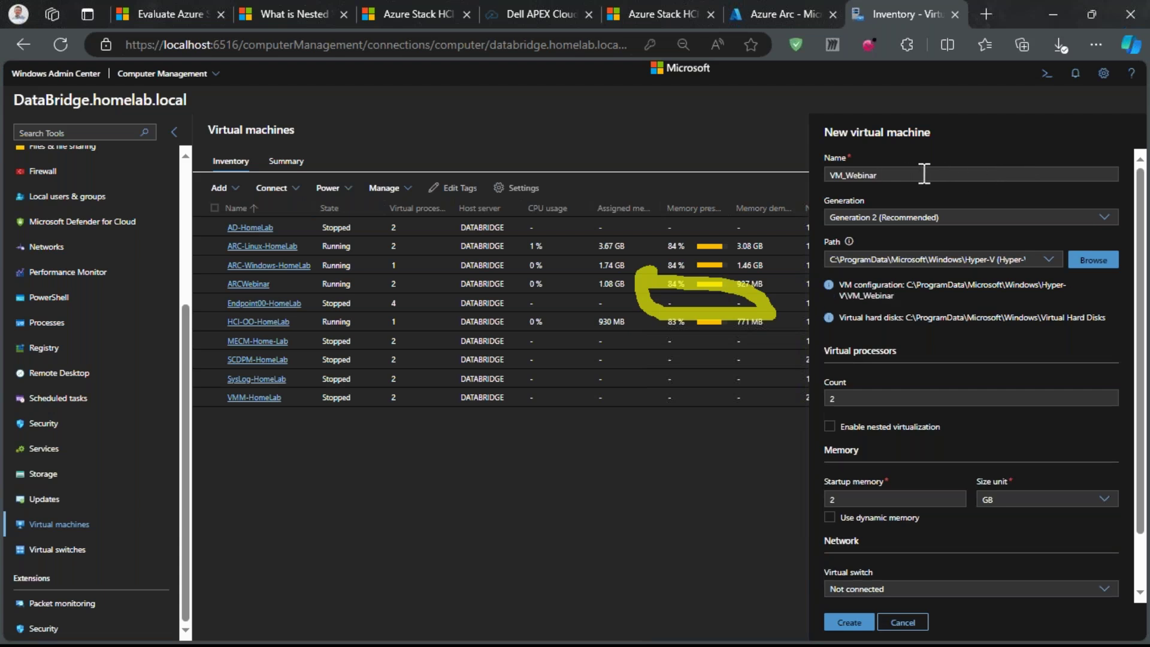
click(959, 216)
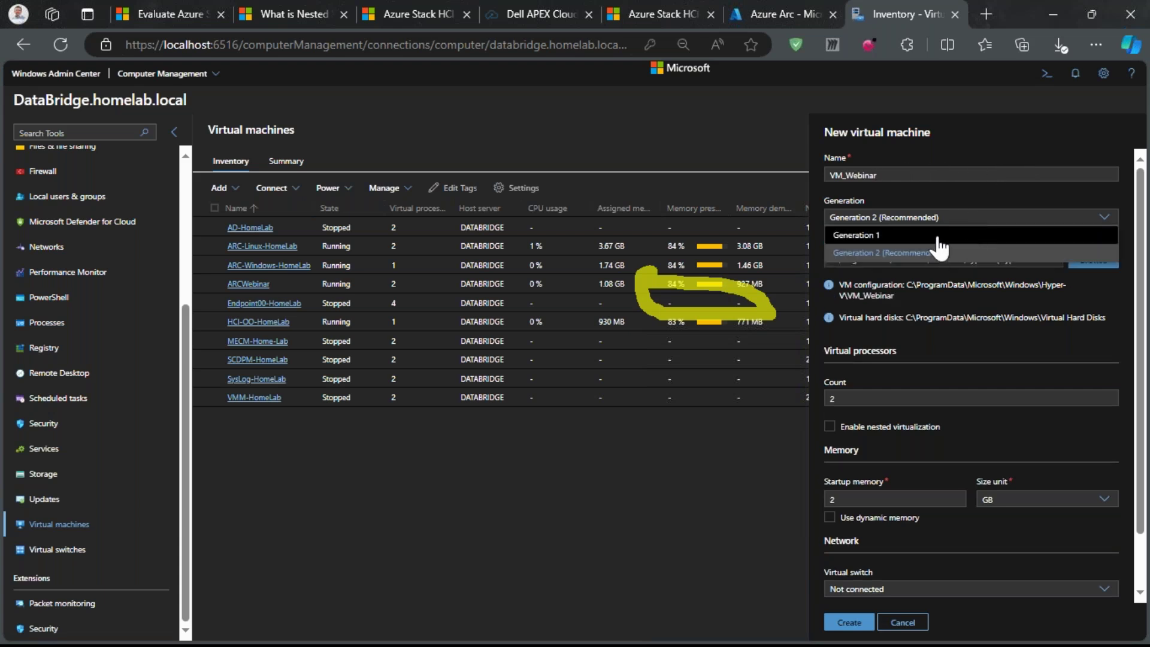
click(937, 234)
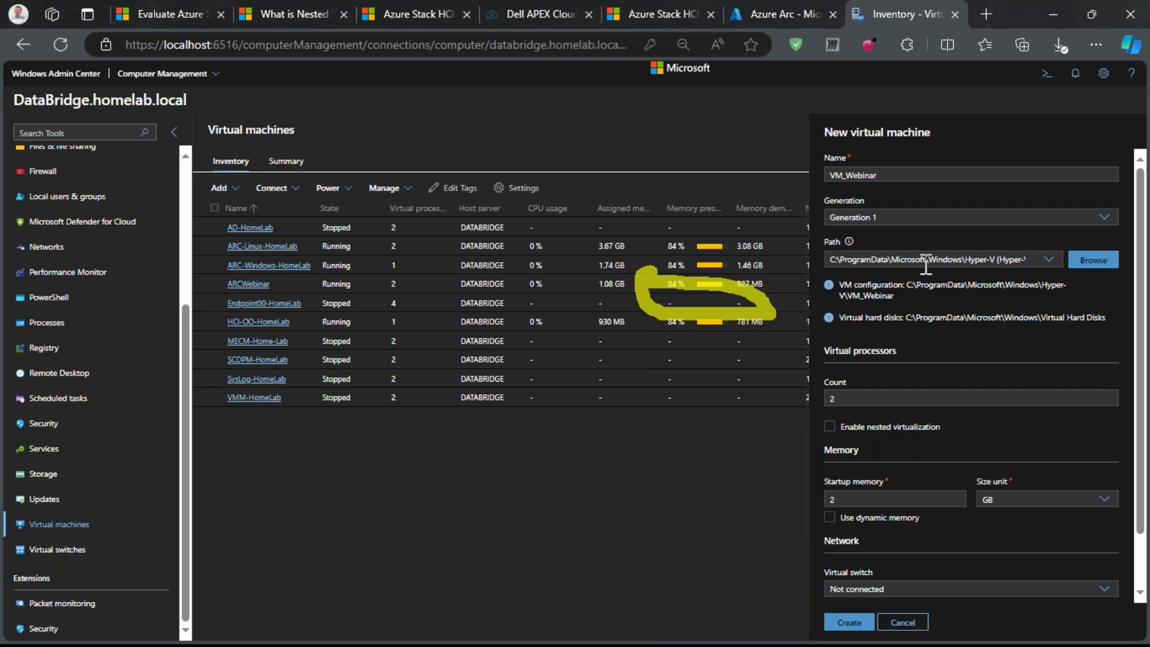
mouse_move(810, 231)
mouse_down()
mouse_move(1033, 234)
mouse_move(1133, 297)
mouse_move(1129, 287)
mouse_up()
drag(806, 304, 542, 507)
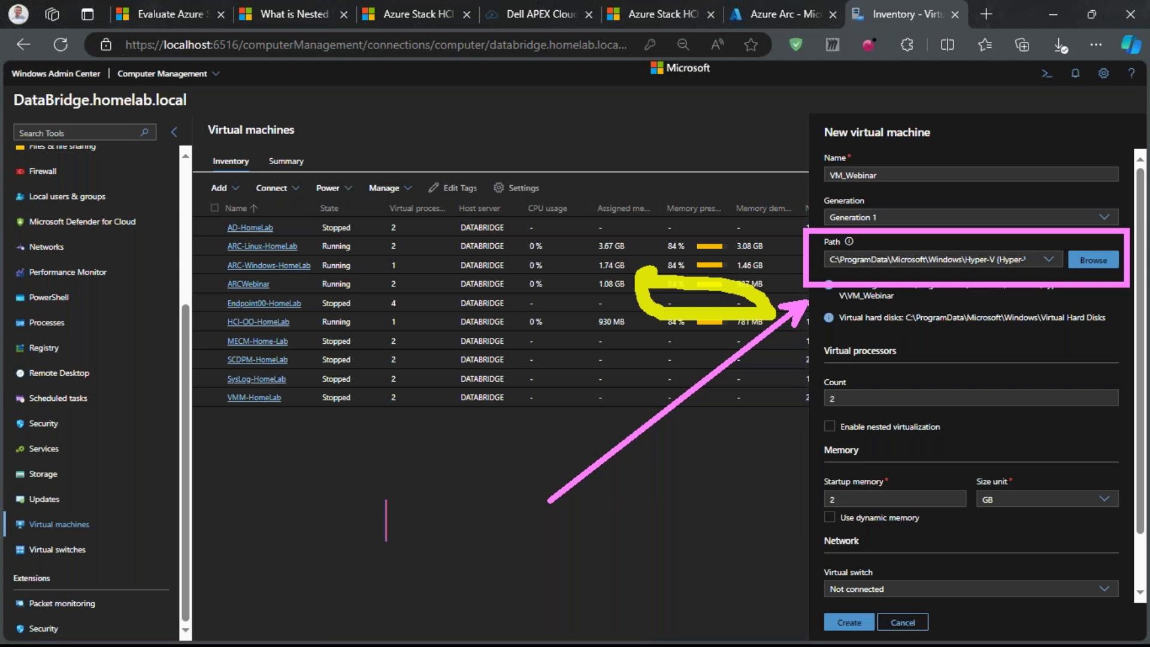
text(S)
key(BackSpace)
text(Storage)
mouse_move(345, 488)
mouse_down()
mouse_move(471, 564)
mouse_move(547, 549)
mouse_up()
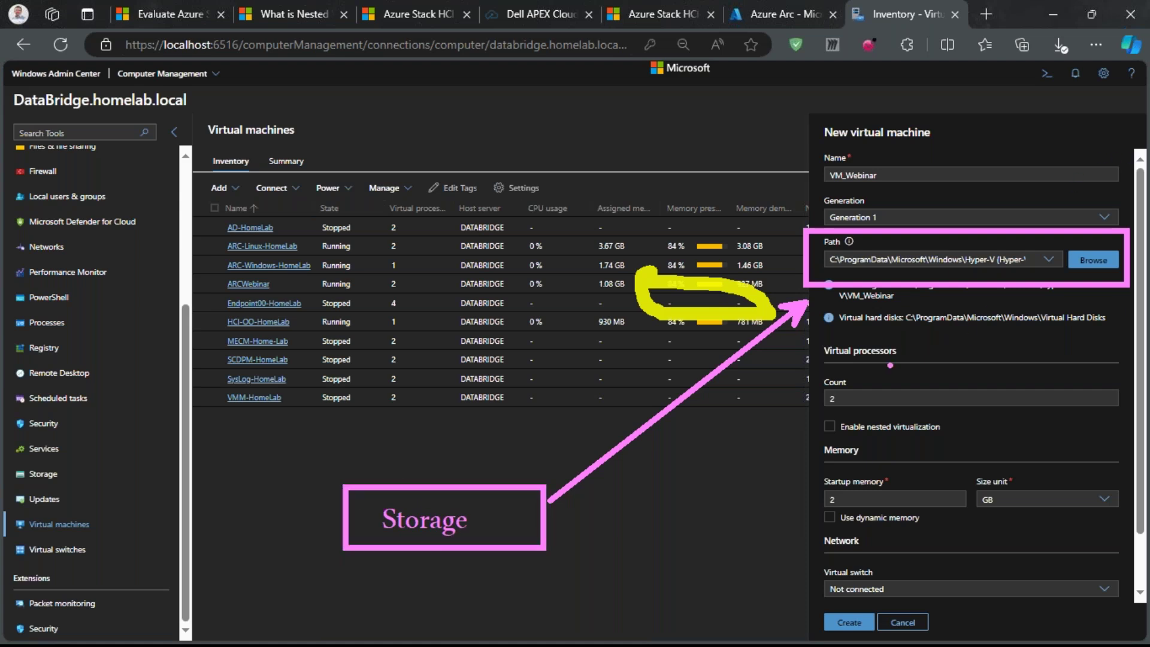
mouse_move(892, 363)
mouse_down()
mouse_move(826, 430)
mouse_move(886, 355)
mouse_up()
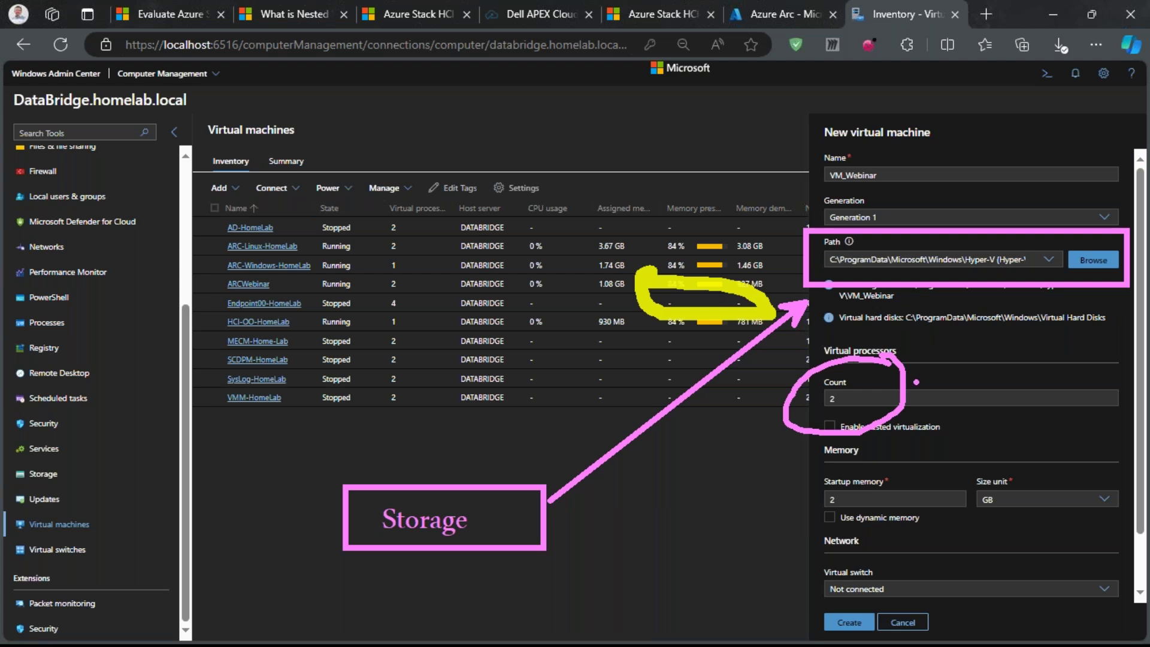
mouse_move(905, 473)
mouse_down()
mouse_move(914, 527)
mouse_move(875, 480)
mouse_up()
mouse_move(1032, 458)
mouse_down()
mouse_move(1054, 474)
mouse_move(952, 527)
mouse_move(1040, 458)
mouse_up()
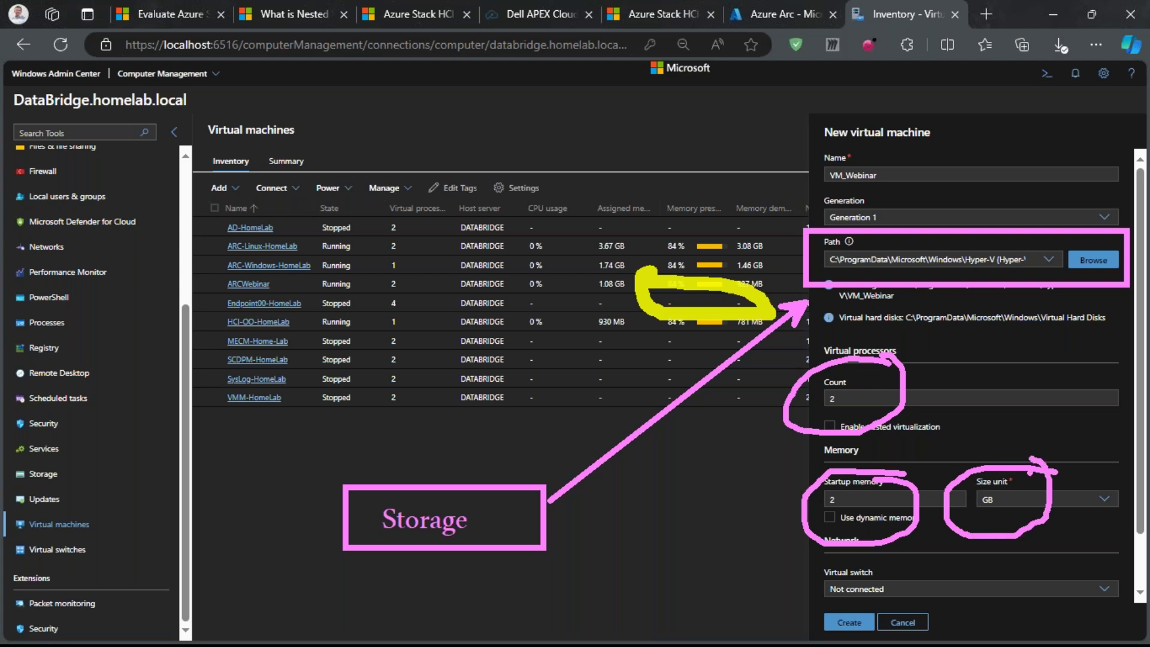
Review the new virtual machine's path, processor, memory, network and storage settings, discard the form, and minimize the browser
mouse_move(916, 567)
mouse_down()
mouse_move(899, 611)
mouse_move(911, 569)
mouse_up()
key(Escape)
scroll(988, 534, down, 1)
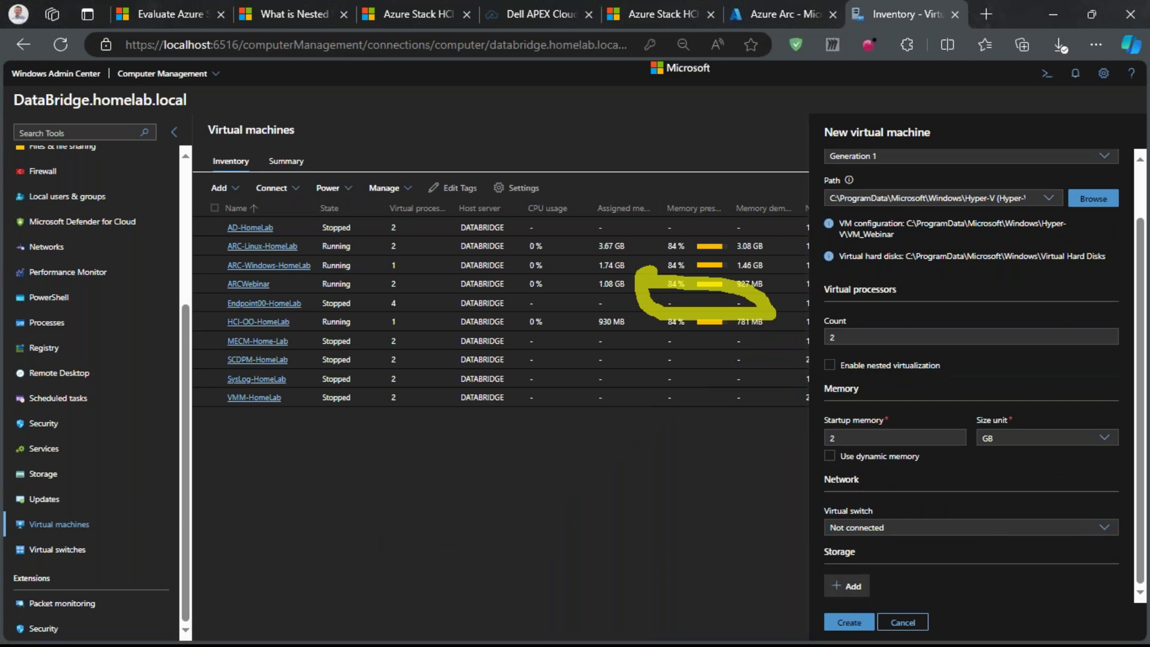
scroll(873, 586, up, 1)
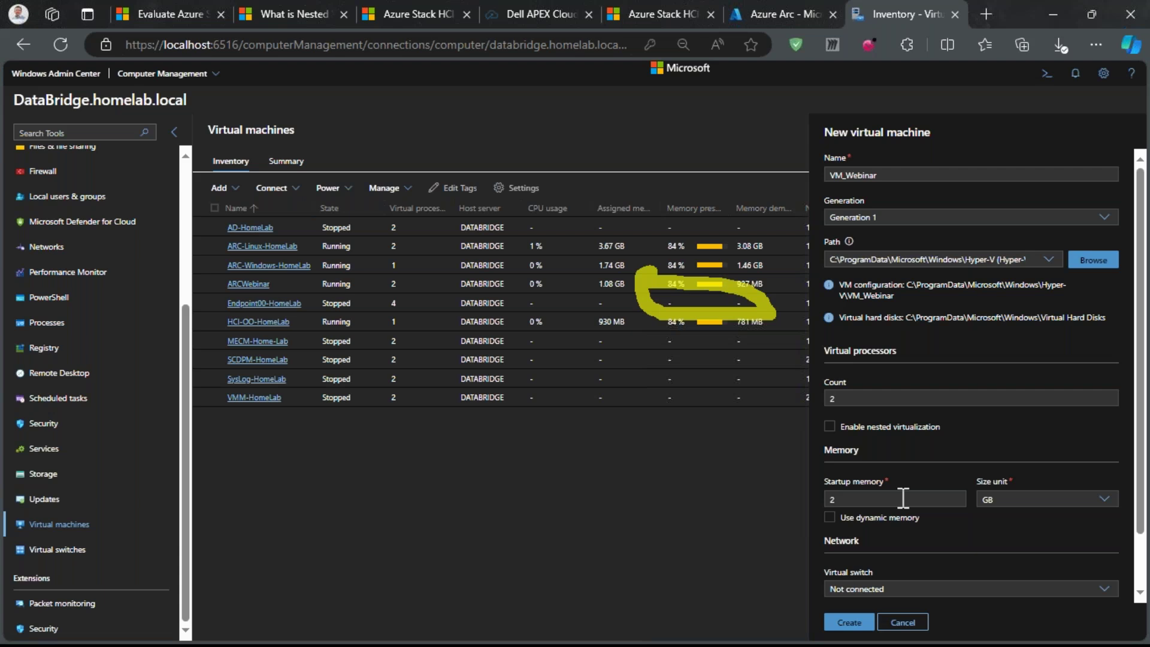
key(Escape)
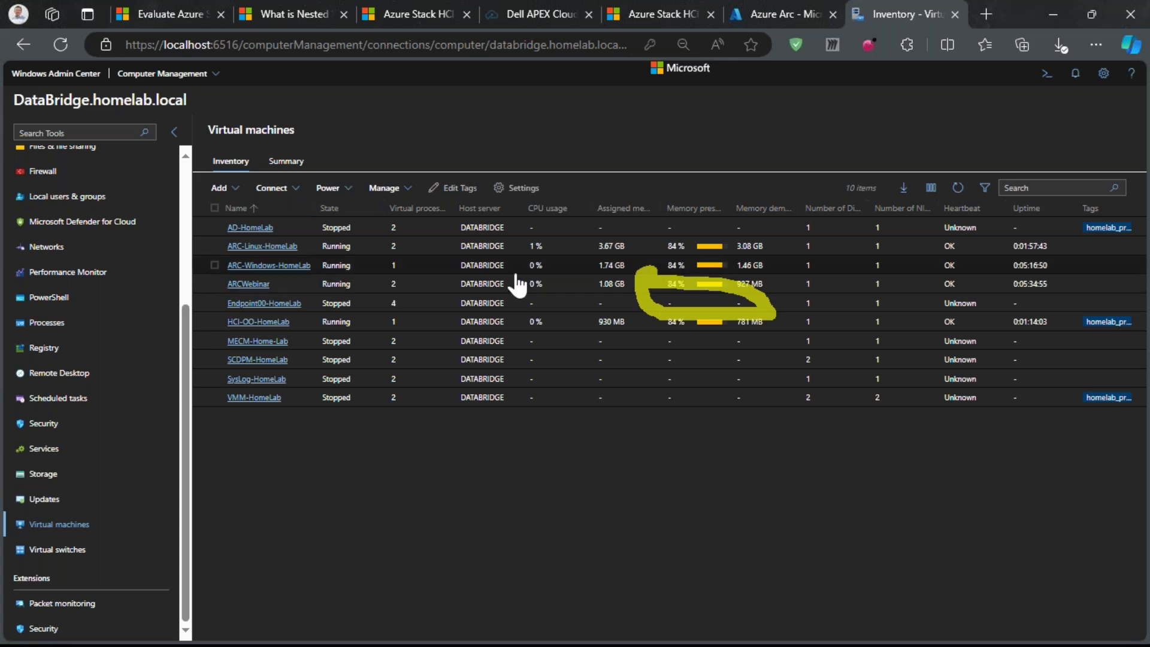
click(1053, 14)
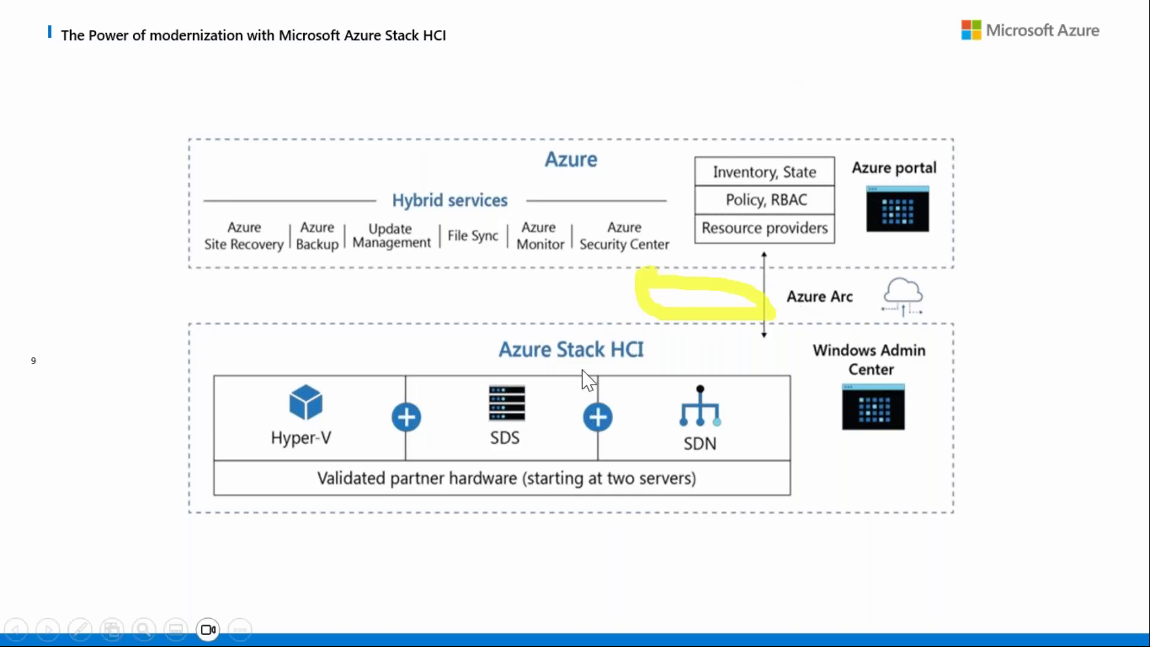
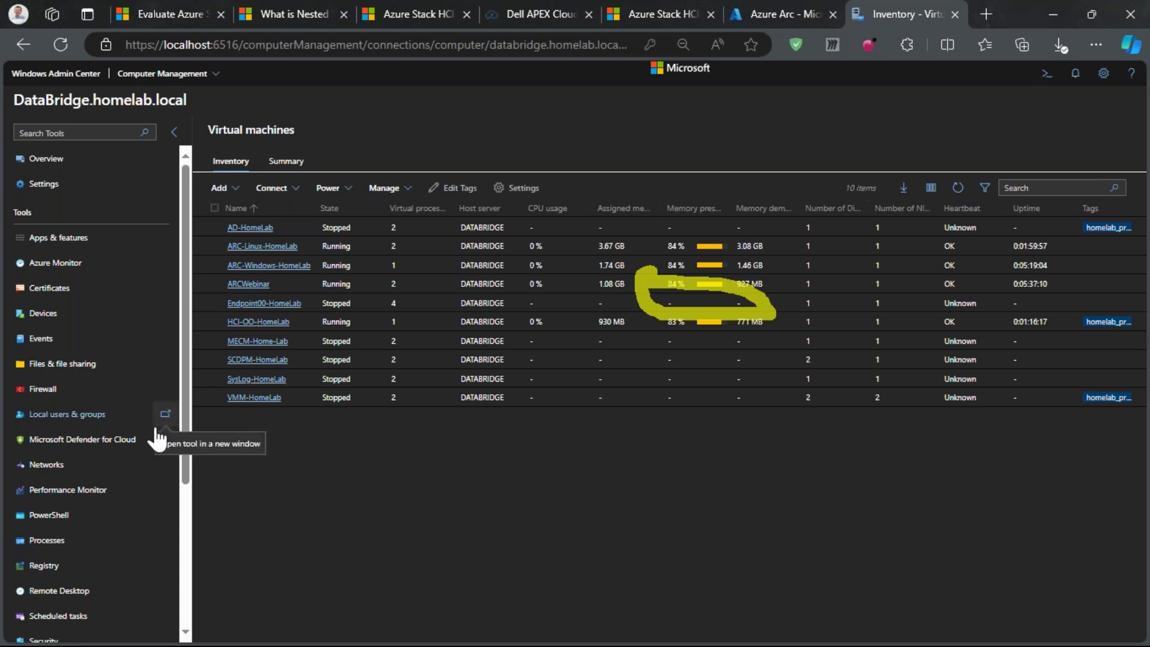
Look through the DataBridge management tools, open Azure Monitor, and dismiss the Azure login notification
scroll(157, 438, down, 3)
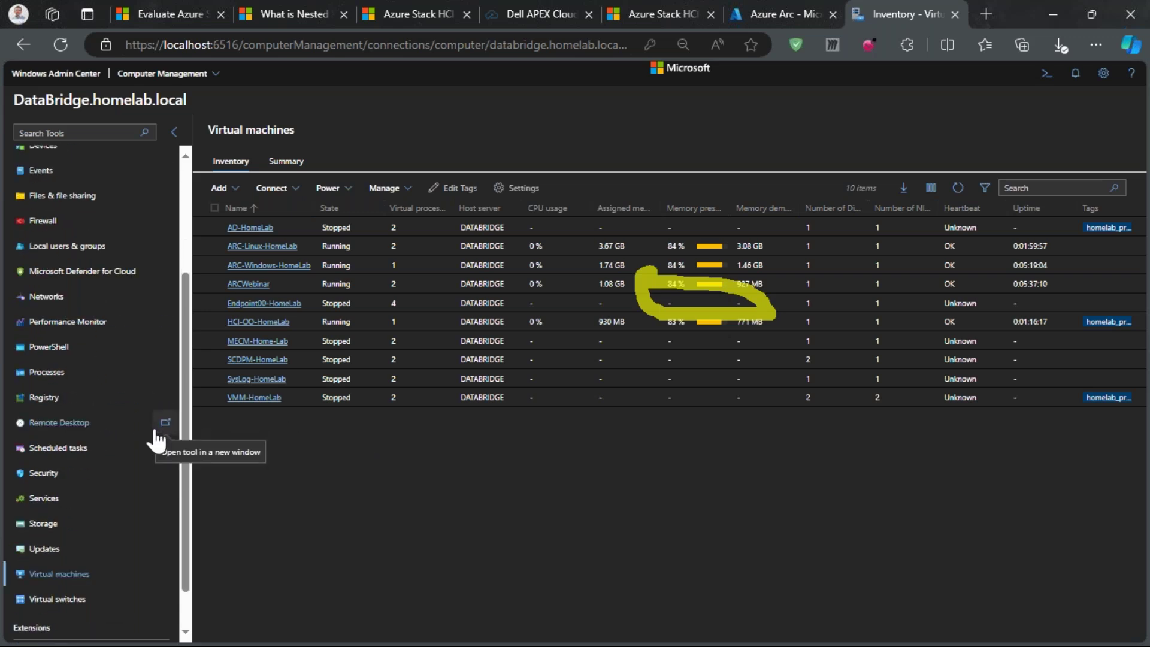
scroll(131, 456, down, 2)
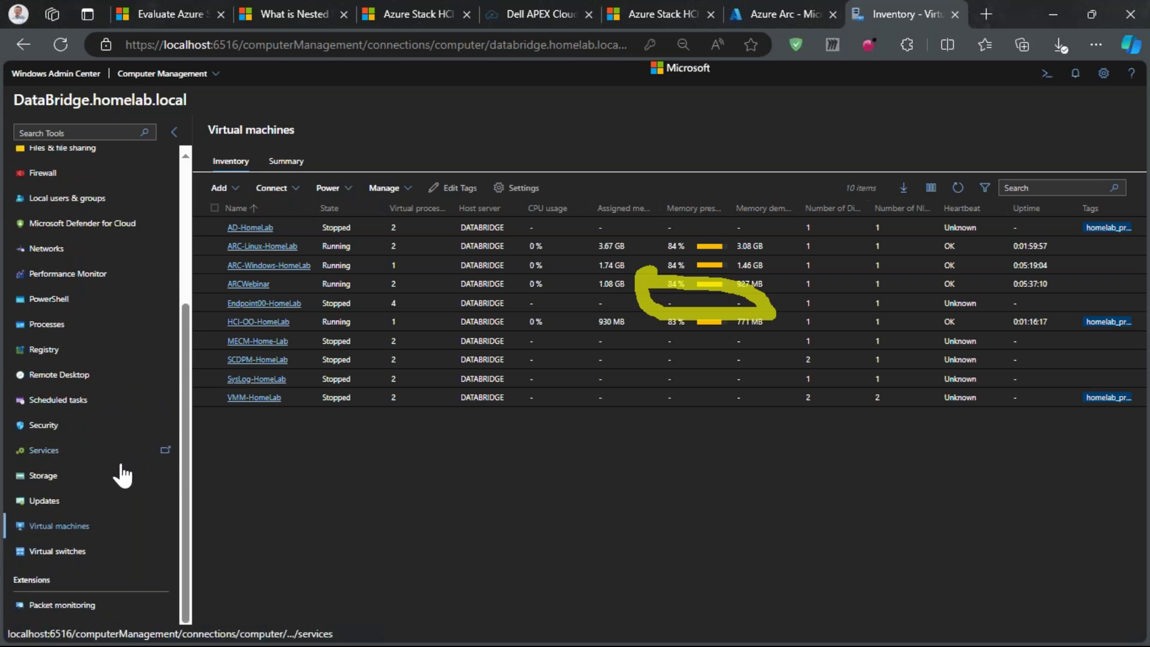
scroll(135, 464, up, 5)
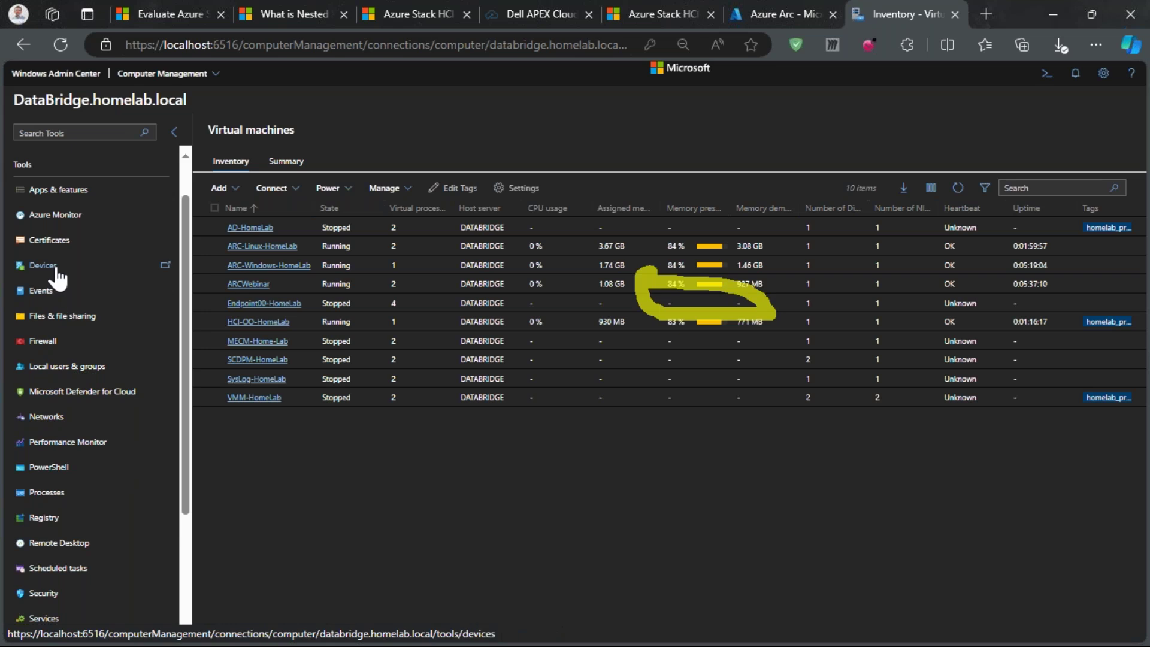
click(56, 214)
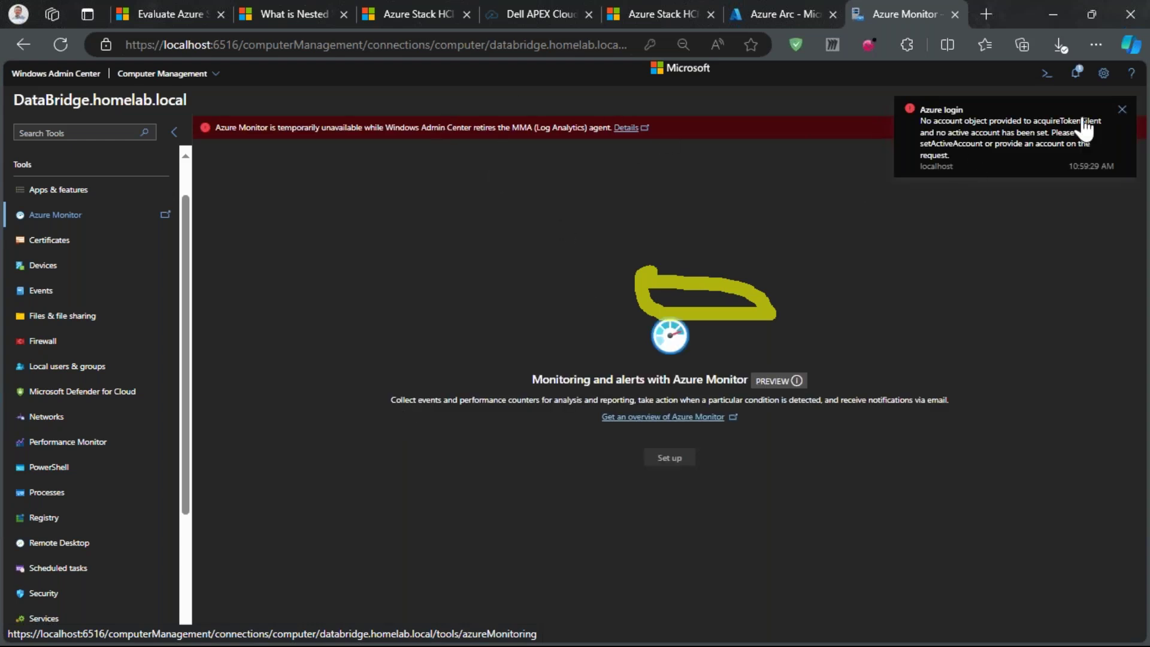
click(1122, 109)
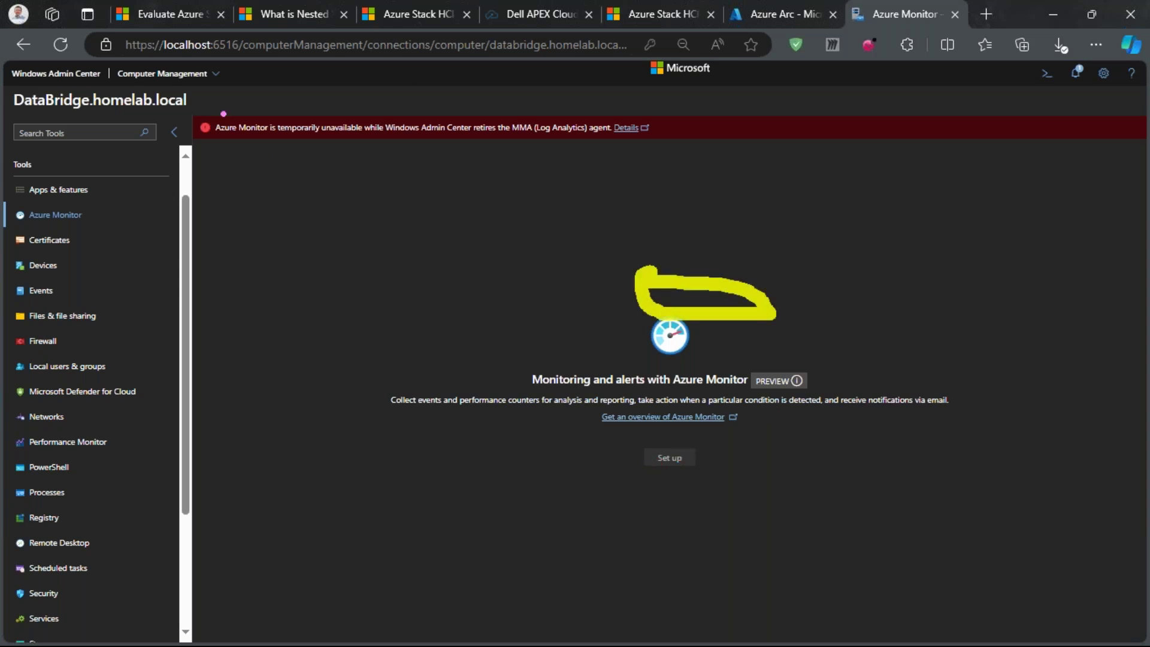
Mark the Azure Monitor banner with a rectangle and an arrow, circle the set-up area, and undo all three markings
mouse_move(191, 98)
mouse_down()
mouse_move(609, 145)
mouse_move(721, 145)
mouse_up()
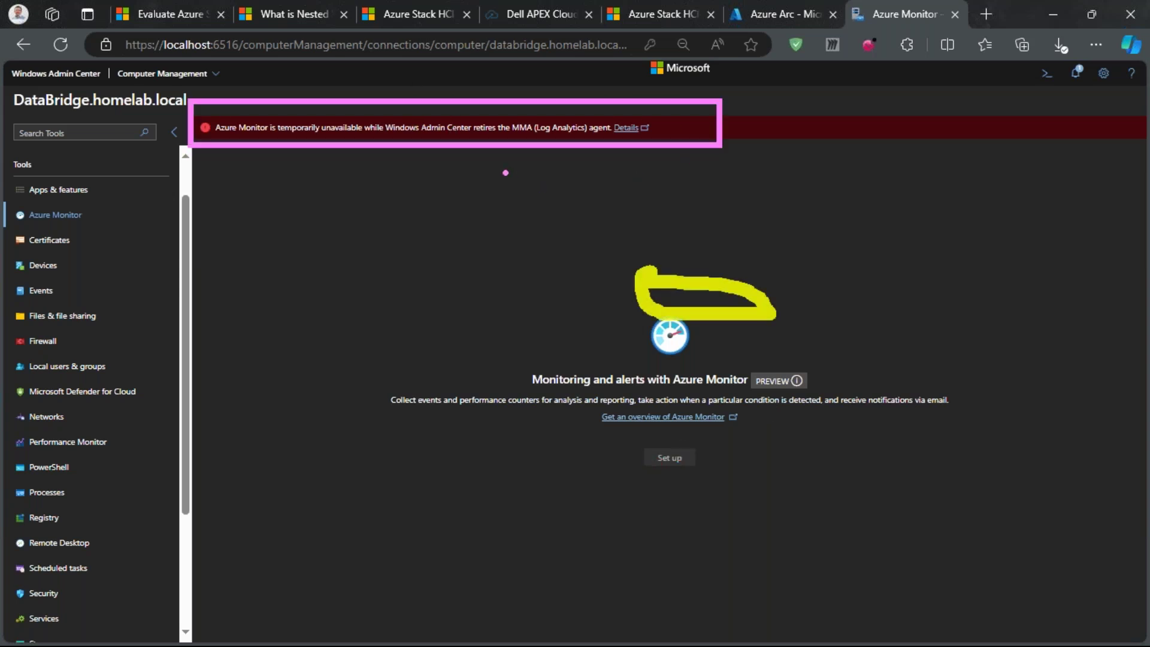
drag(488, 162, 488, 272)
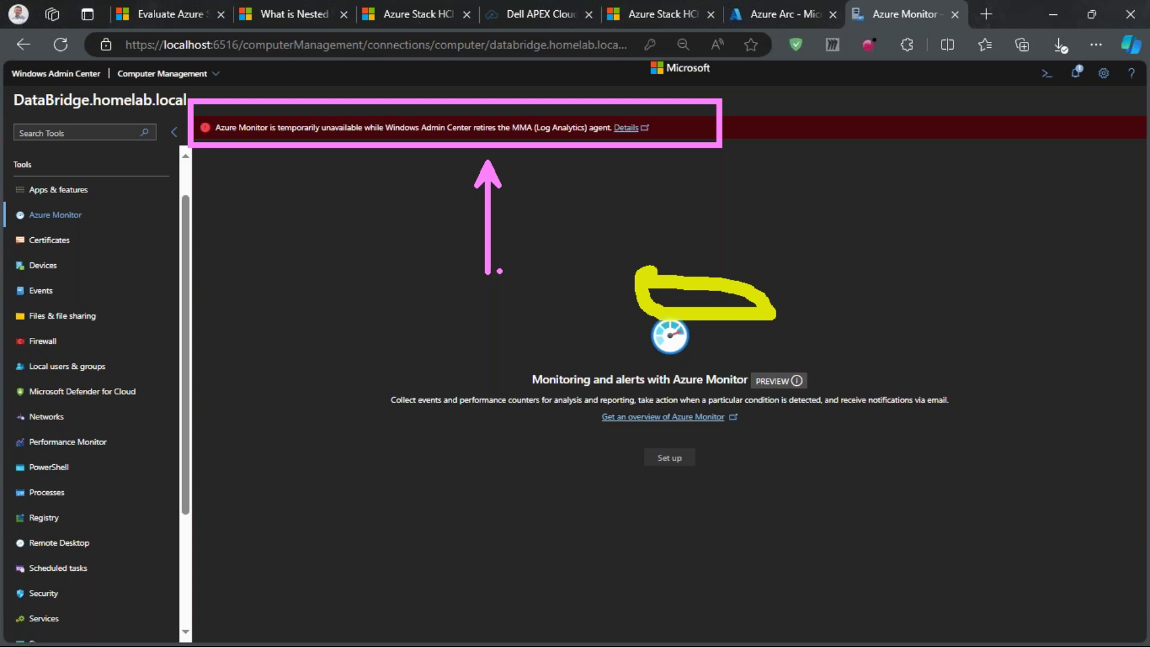
mouse_move(695, 409)
mouse_down()
mouse_move(674, 393)
mouse_move(770, 389)
mouse_move(683, 377)
mouse_up()
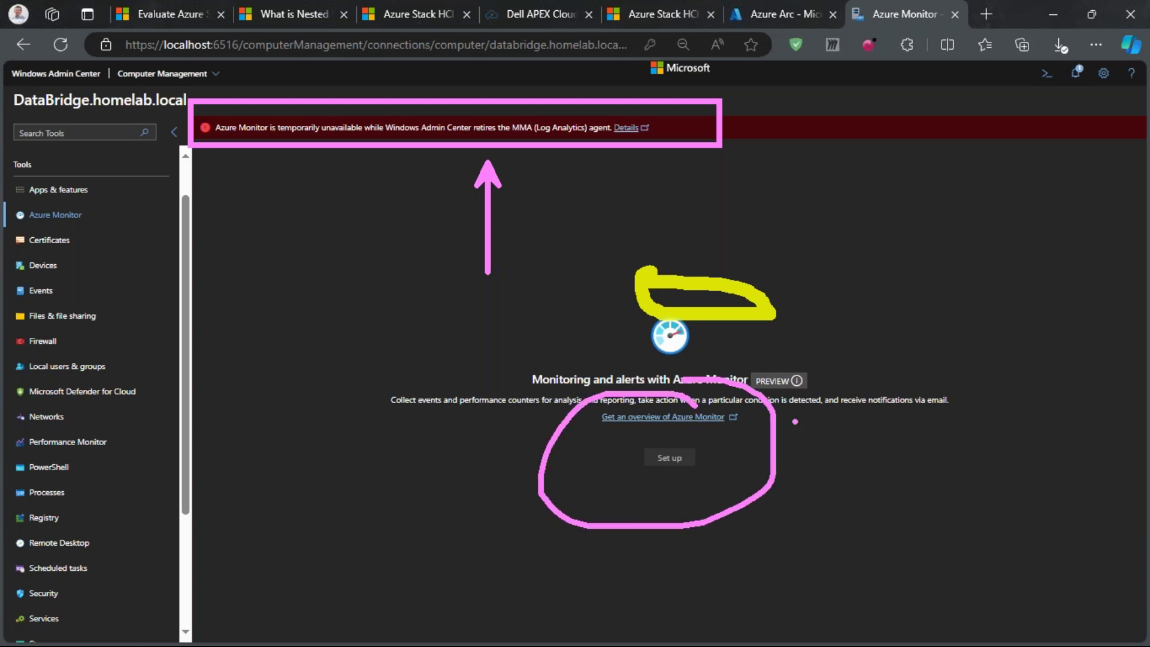
key(ctrl+z)
key(ctrl+z)
key(ctrl+z)
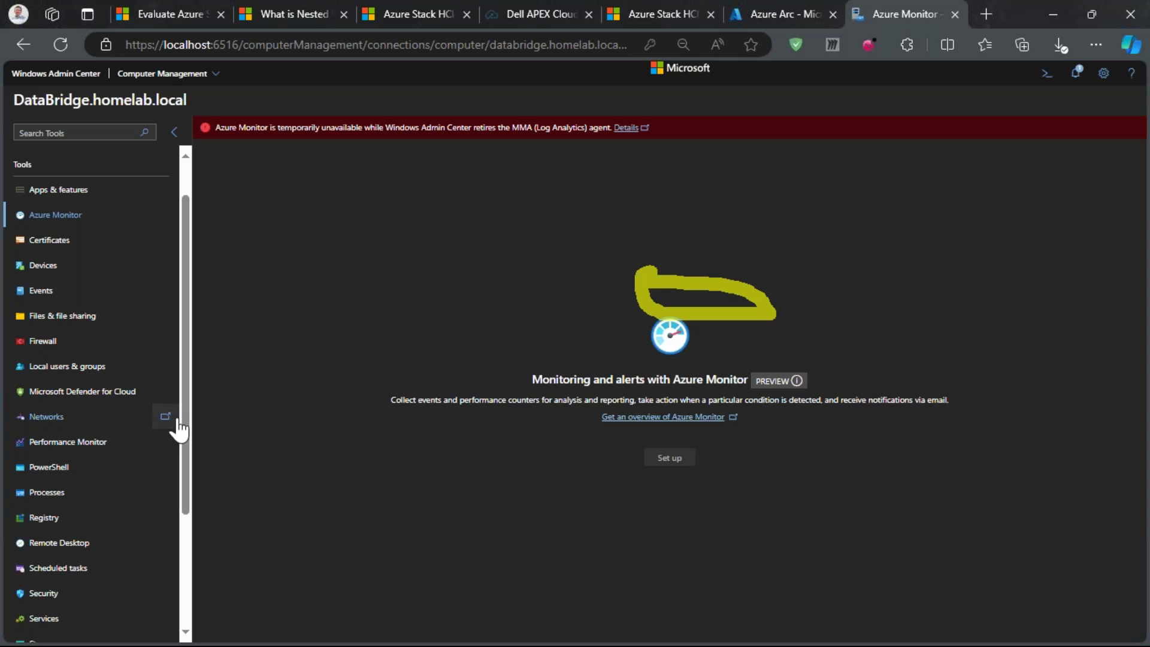
Check the account page in the Windows Admin Center settings, and reopen DataBridge.homelab.local from all connections
drag(188, 436, 176, 540)
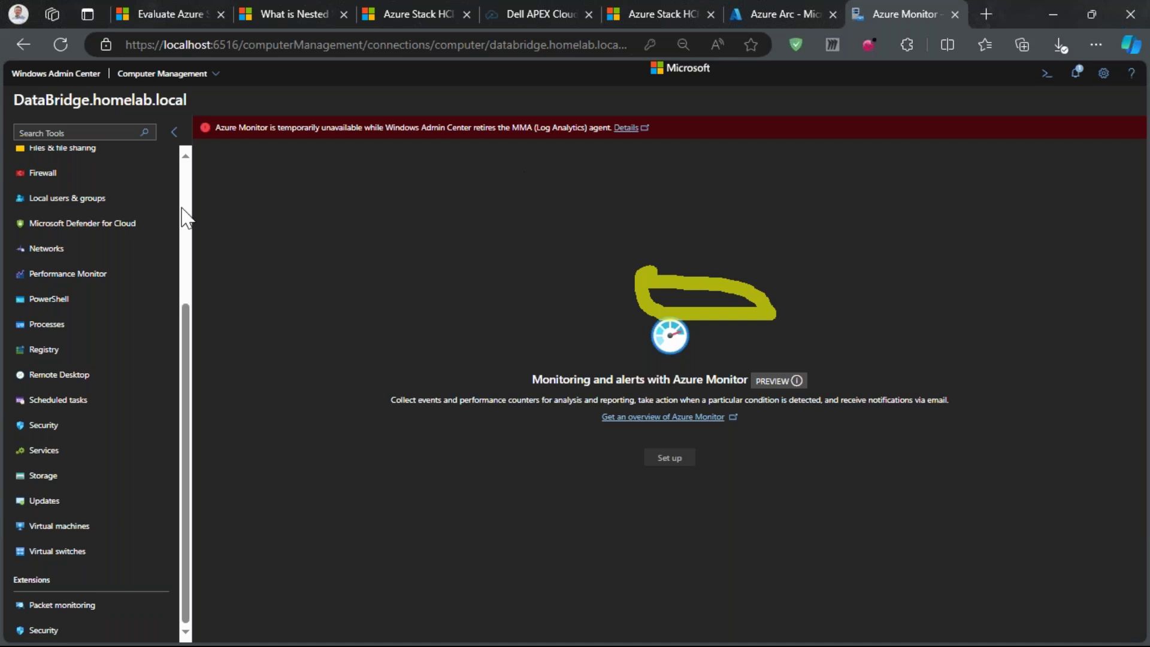
click(1104, 73)
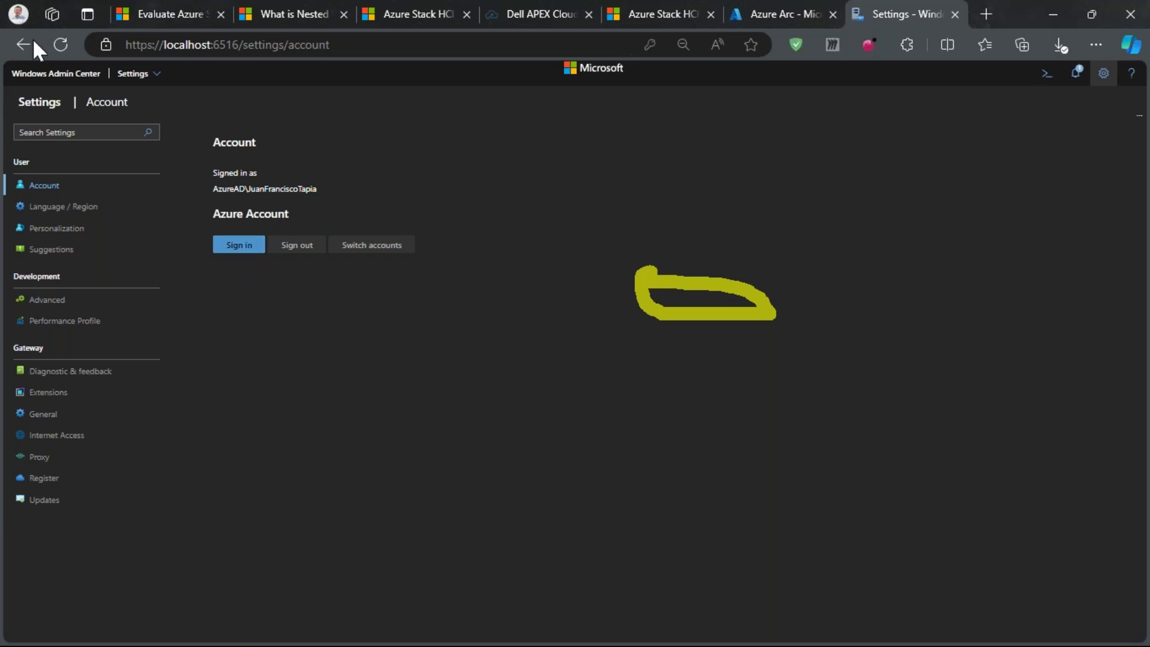
click(47, 75)
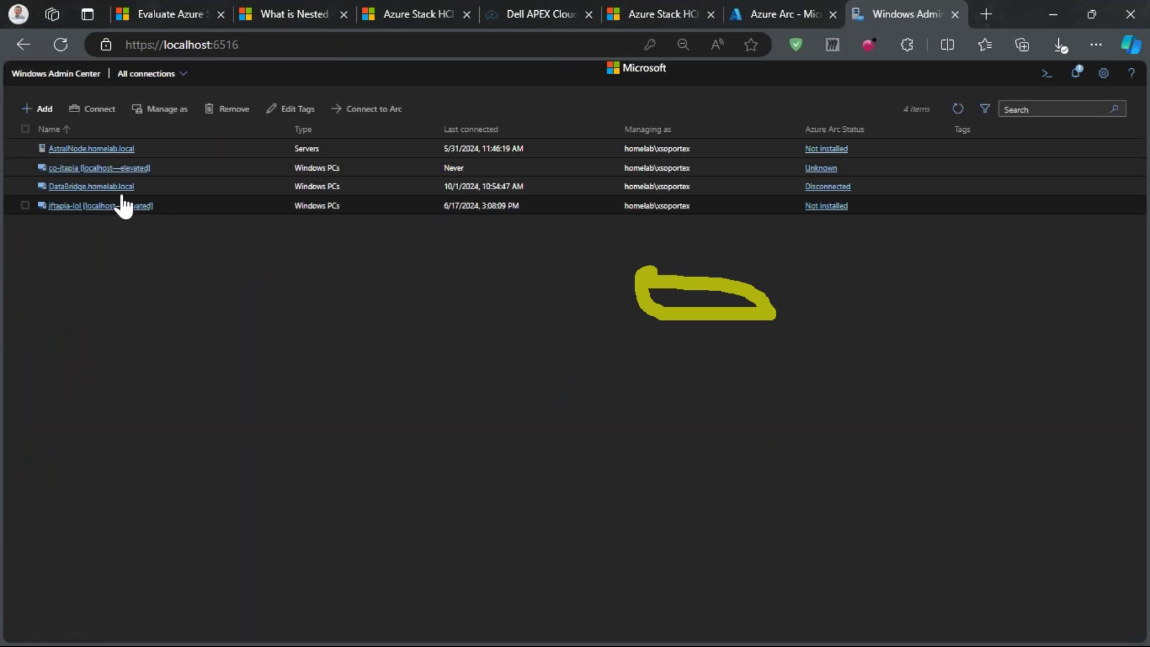
click(95, 187)
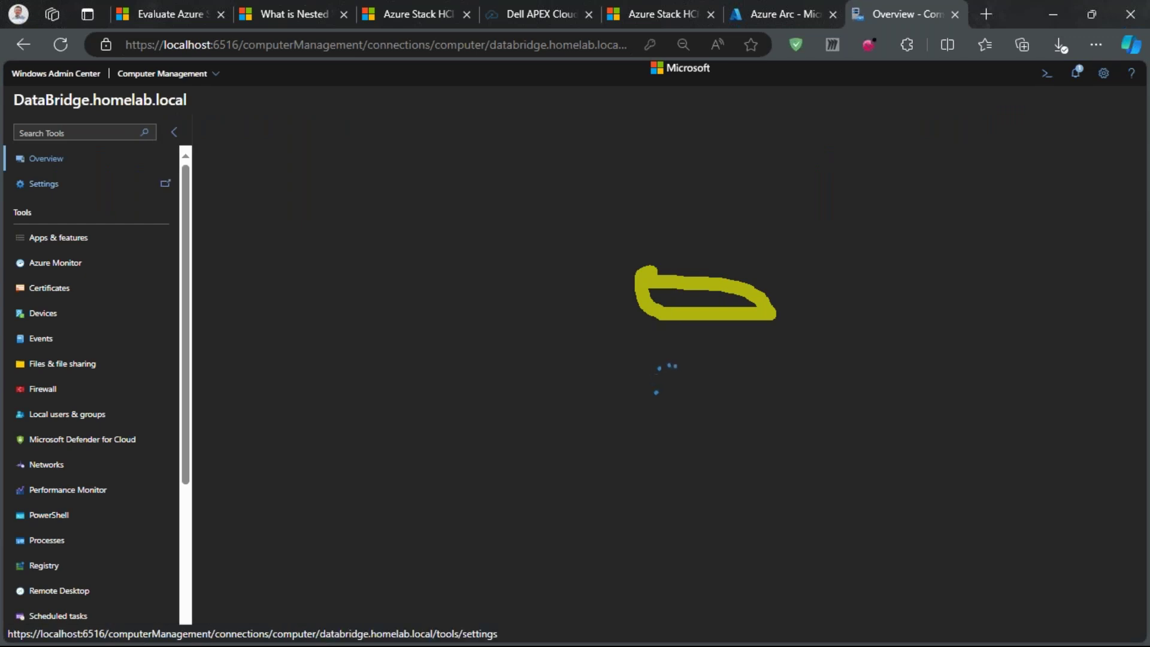
Open the Networks tool of DataBridge, and close the Azure notification details and the notifications list
click(54, 465)
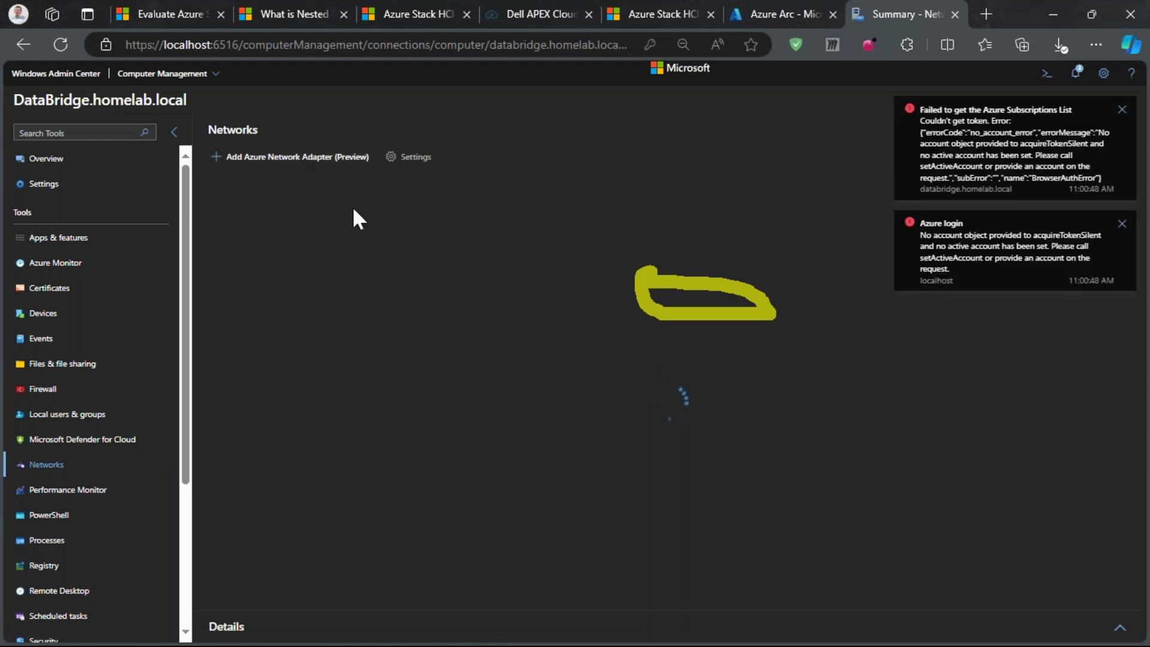
click(1127, 110)
click(1126, 111)
click(1125, 113)
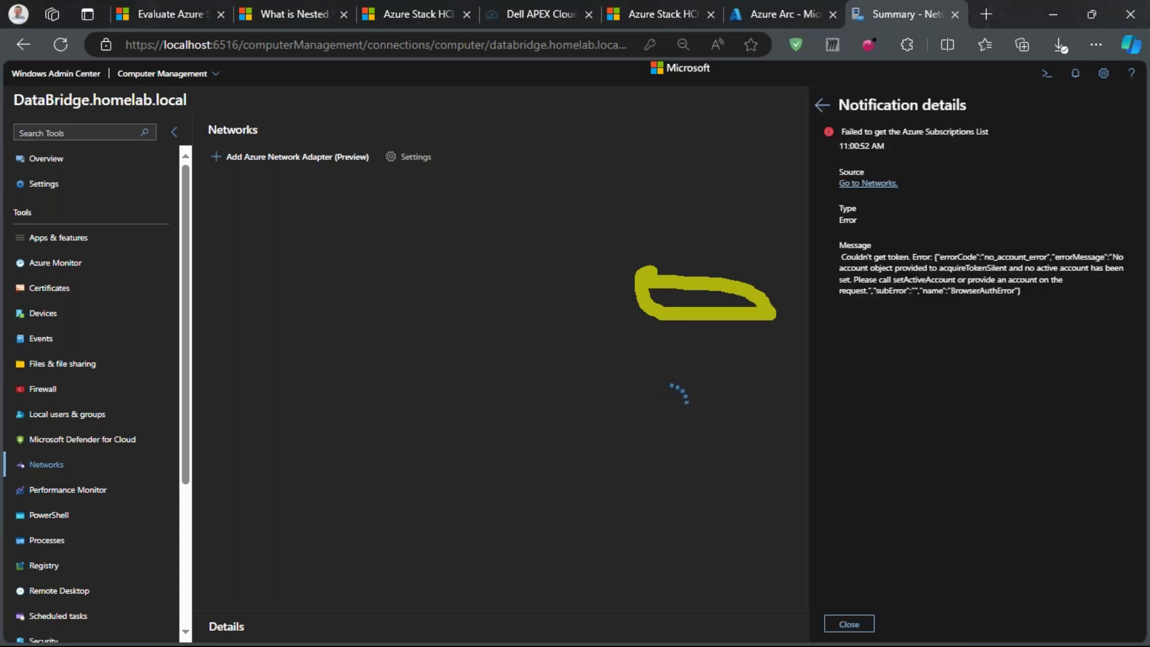
click(818, 105)
click(1131, 183)
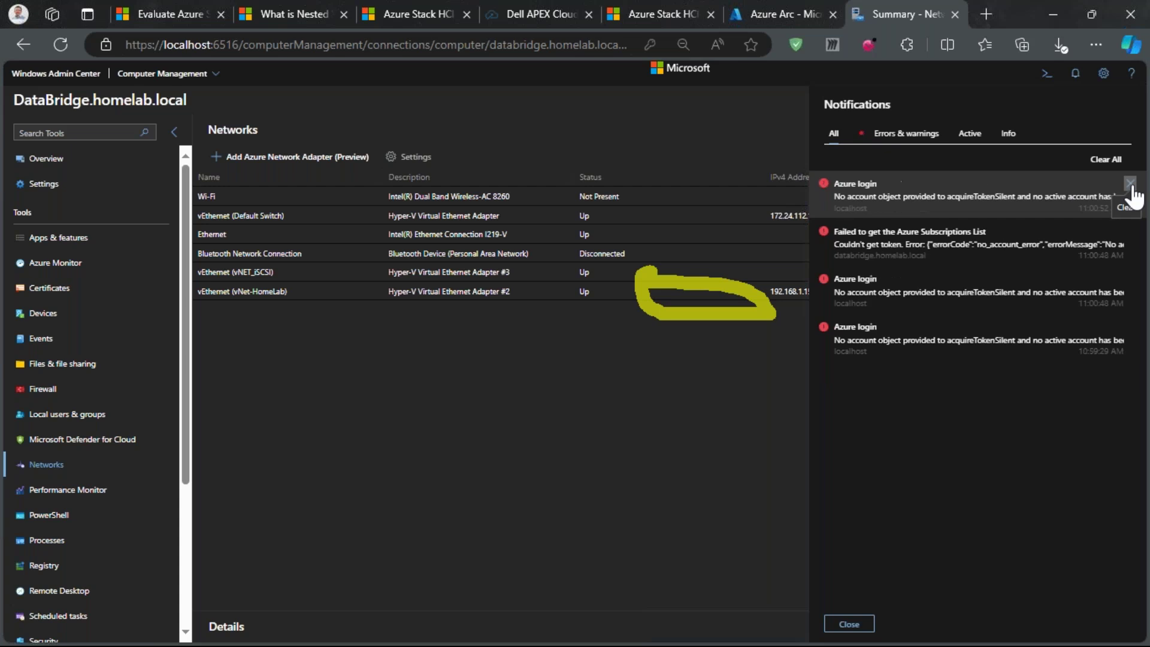
click(833, 133)
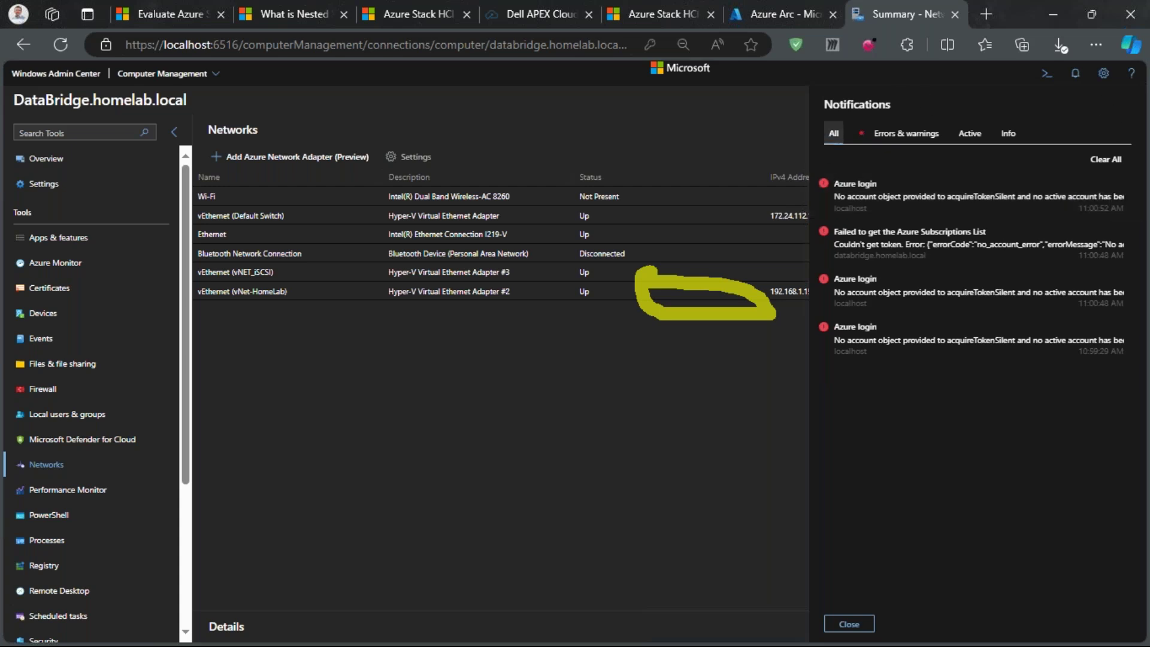
click(1076, 73)
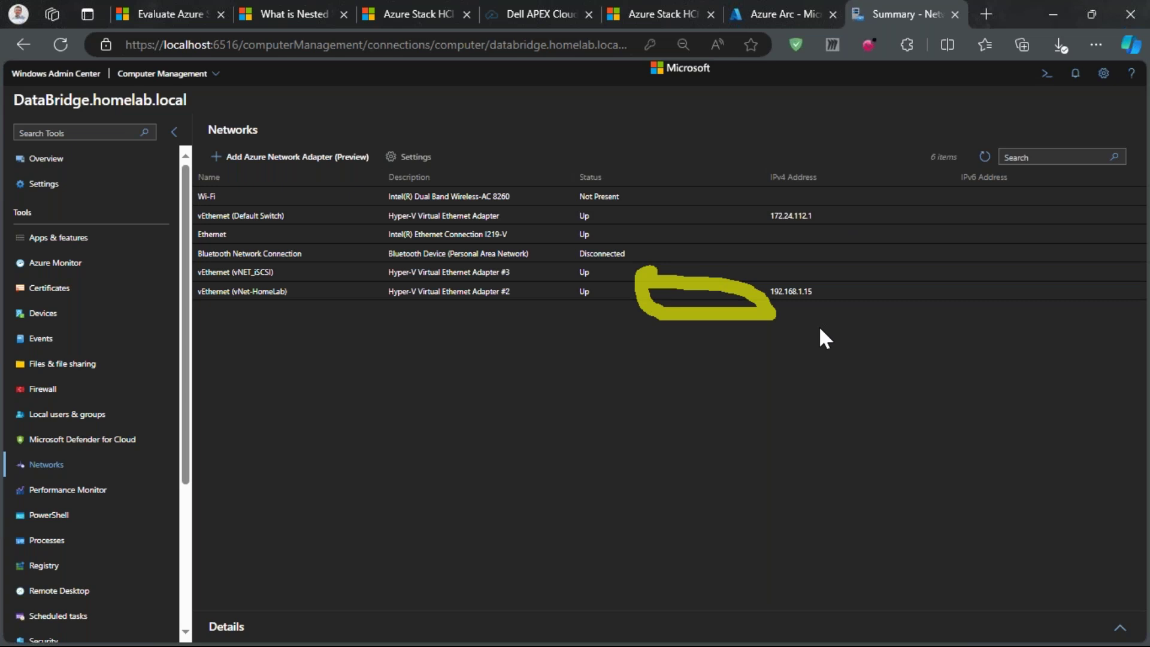
View Microsoft Defender for Cloud on DataBridge, and switch to the Azure portal to review its Defender for Cloud overview
click(126, 443)
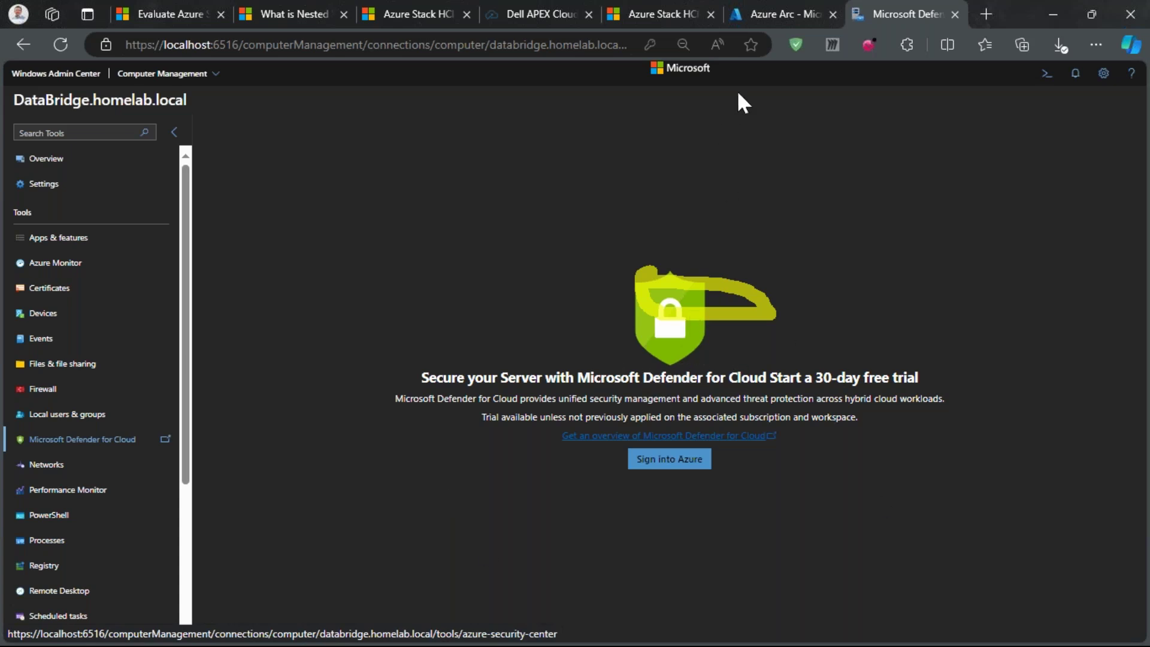
click(766, 14)
click(48, 96)
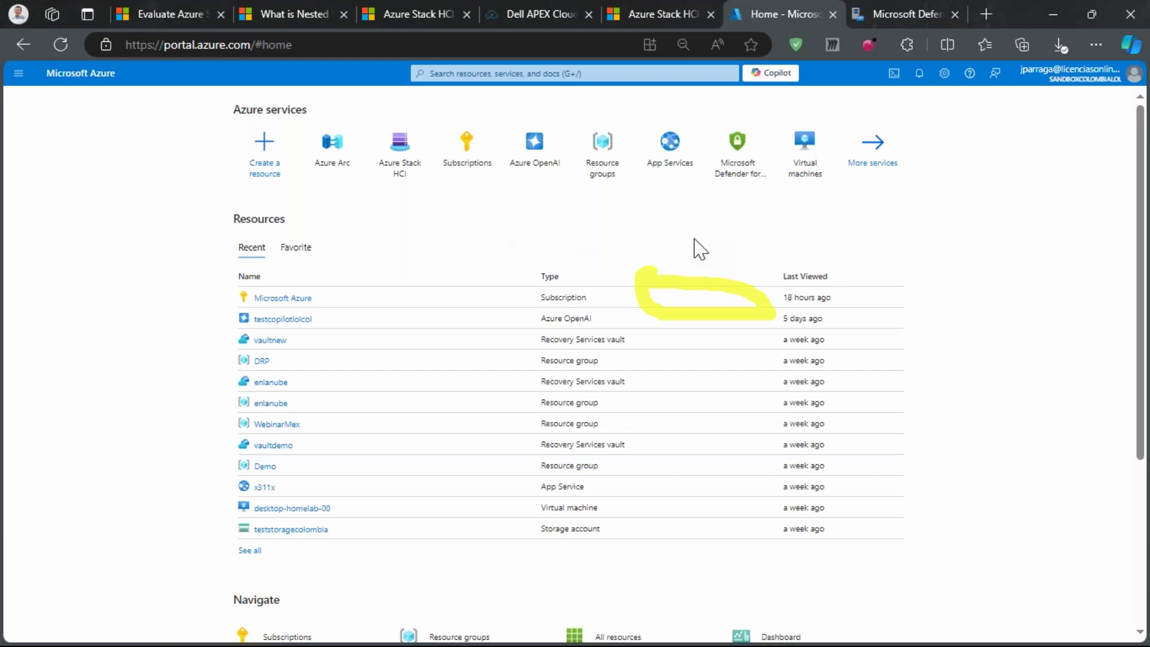
scroll(671, 426, down, 1)
scroll(672, 427, down, 4)
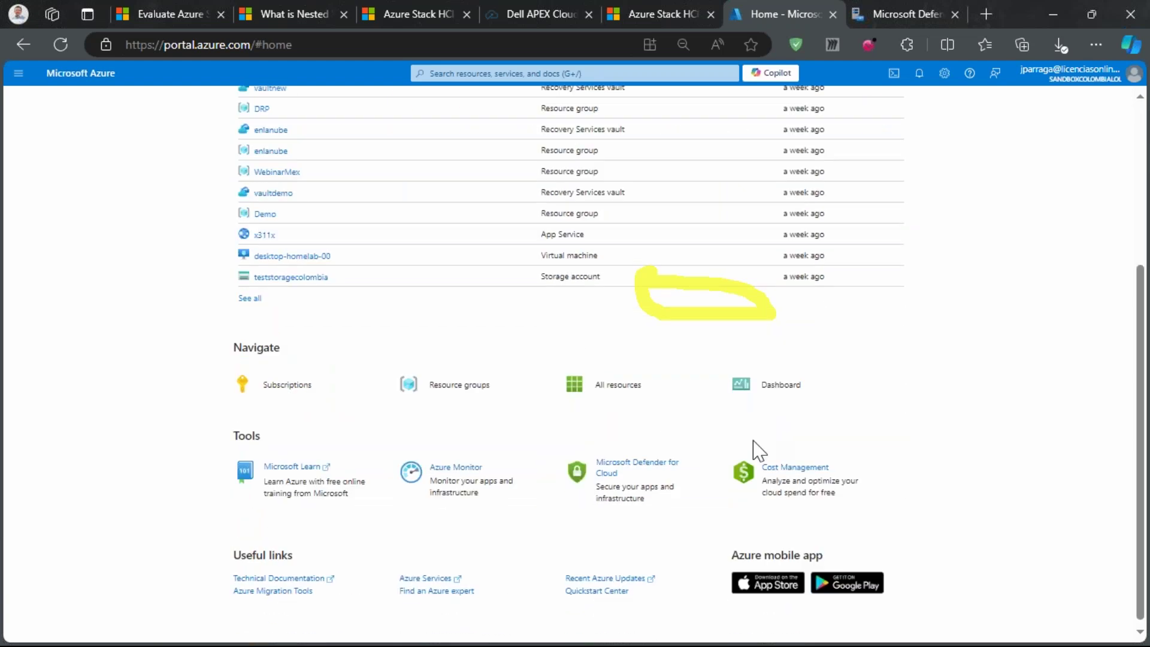
click(671, 509)
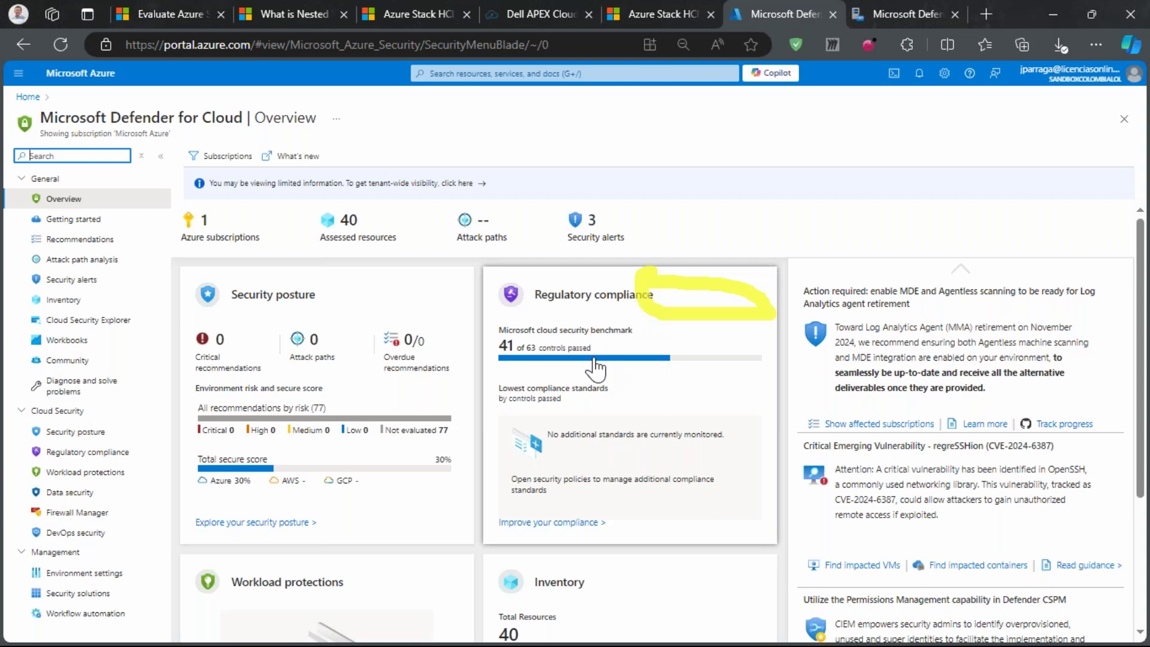
scroll(595, 367, down, 3)
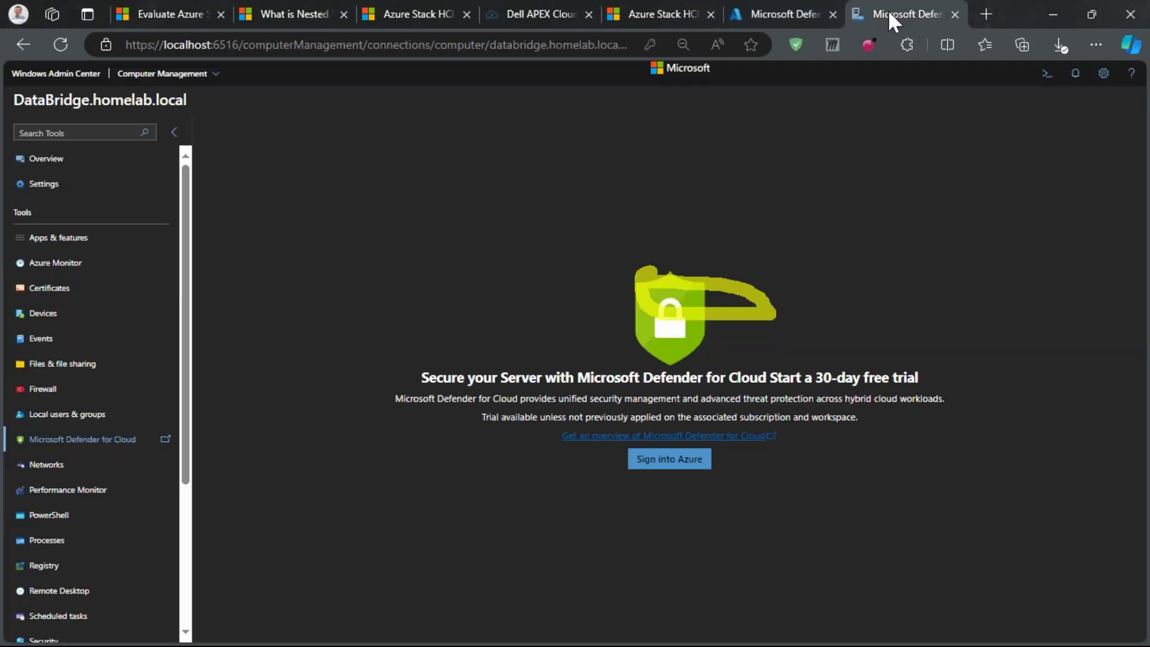
Return to the Azure Stack HCI architecture slide and outline Update Management under Hybrid services with a rectangle
click(889, 12)
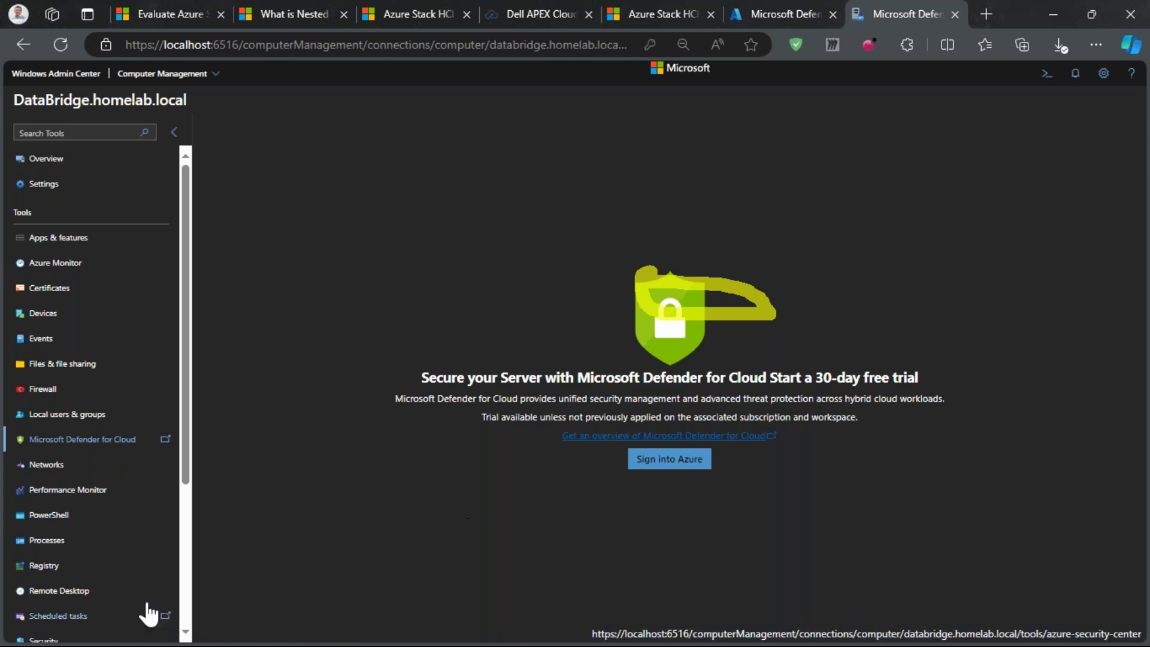
click(1053, 14)
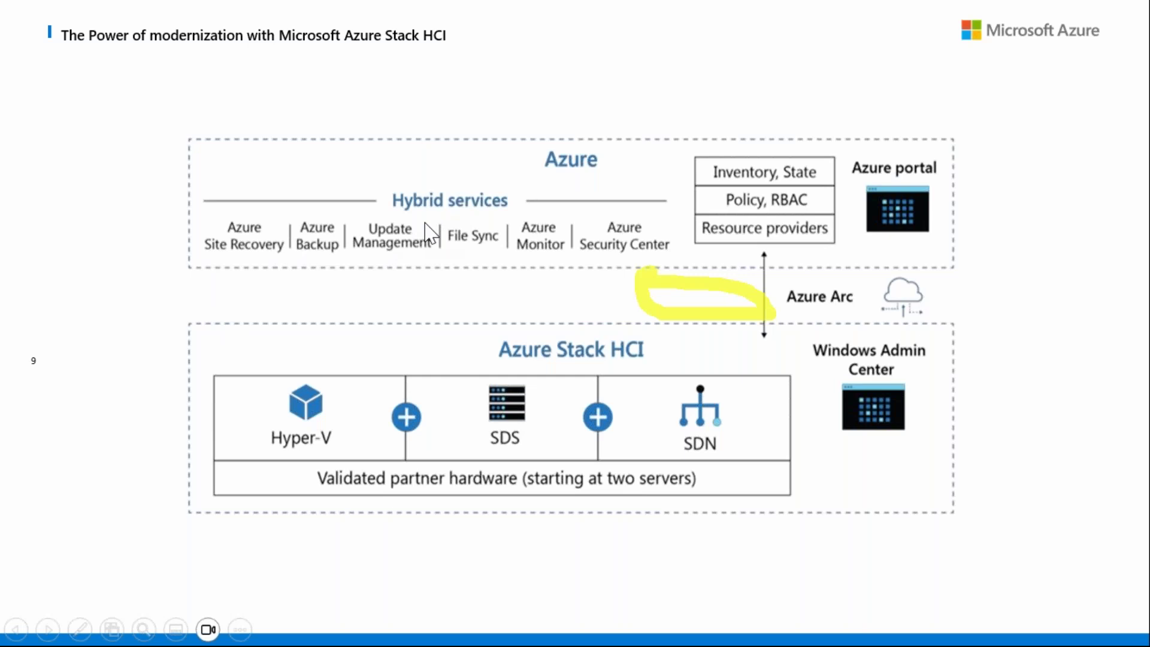
drag(339, 212, 441, 262)
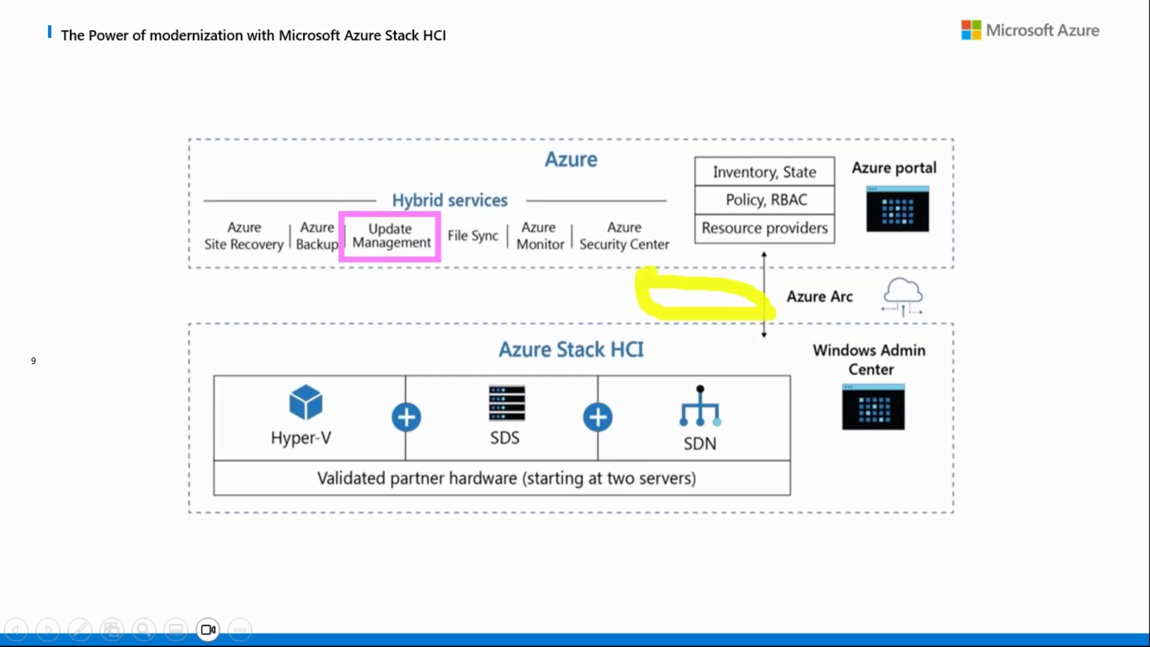
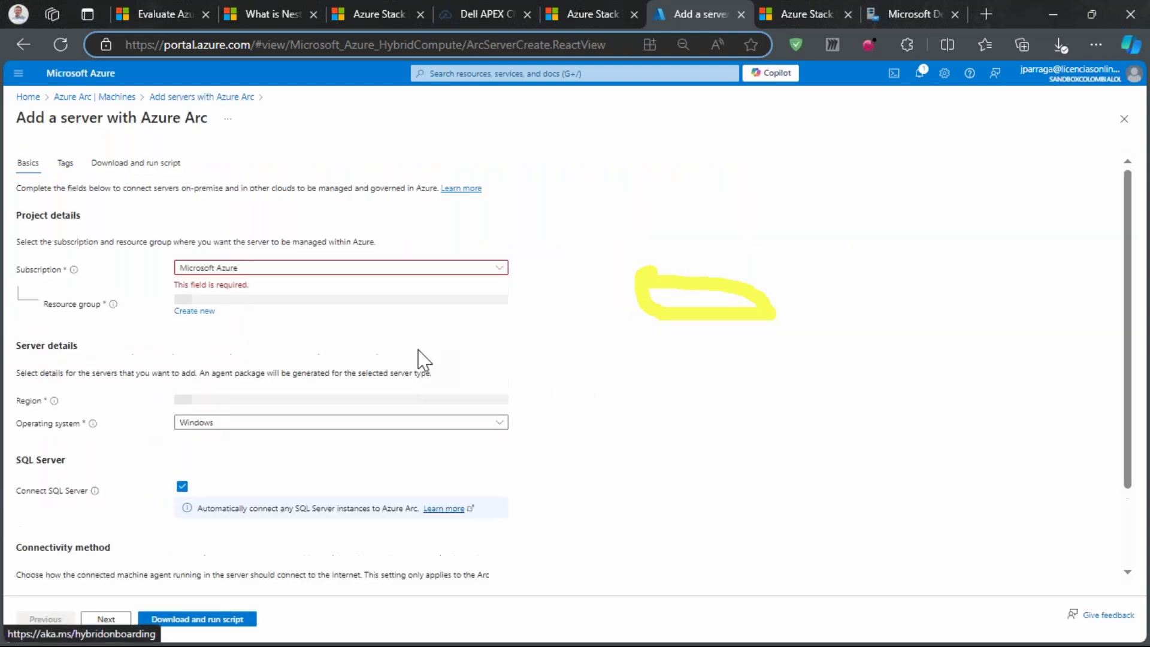
Assign the Azure Arc server to resource group WebinarMex and set its region to (US) East US 2
click(499, 293)
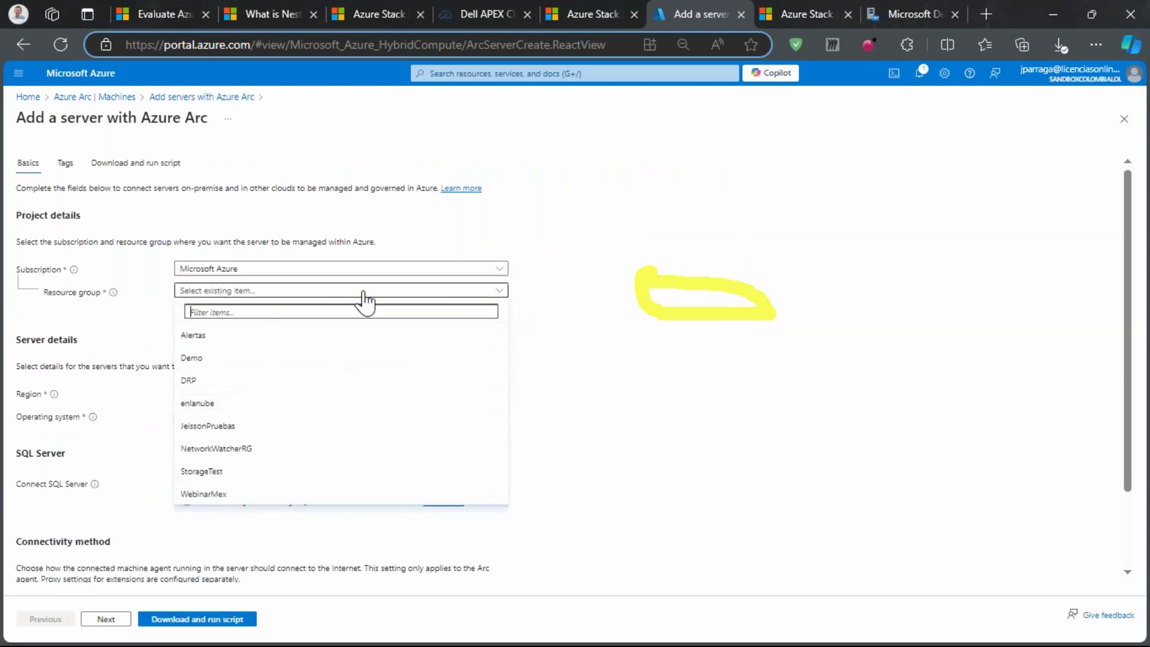
click(226, 491)
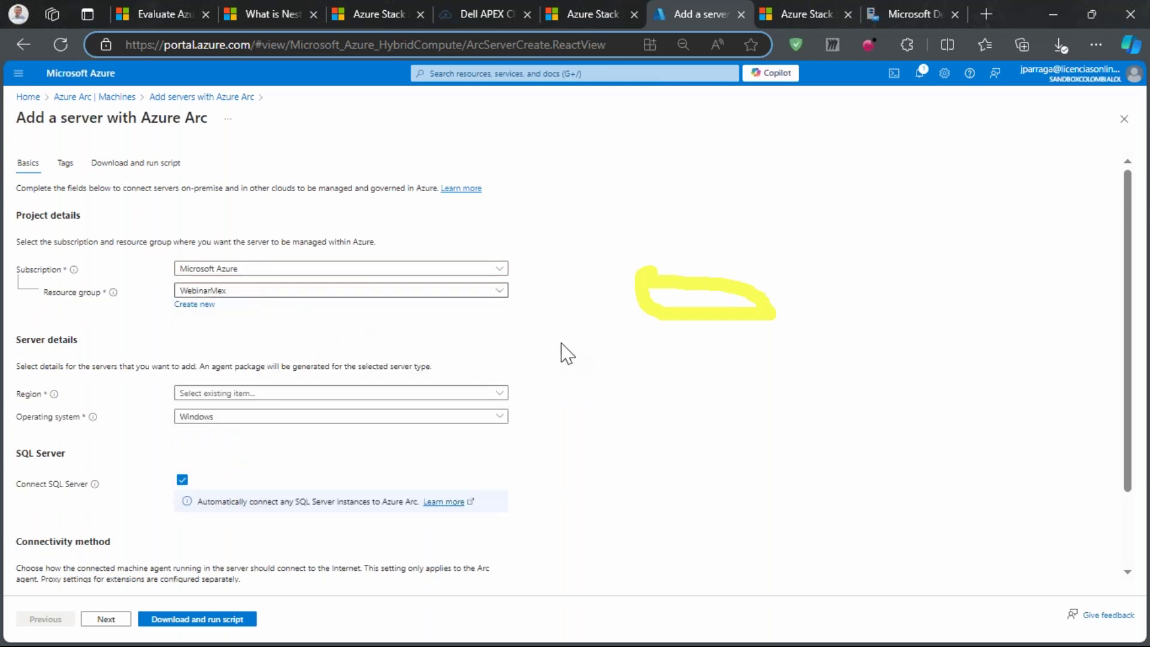
click(503, 394)
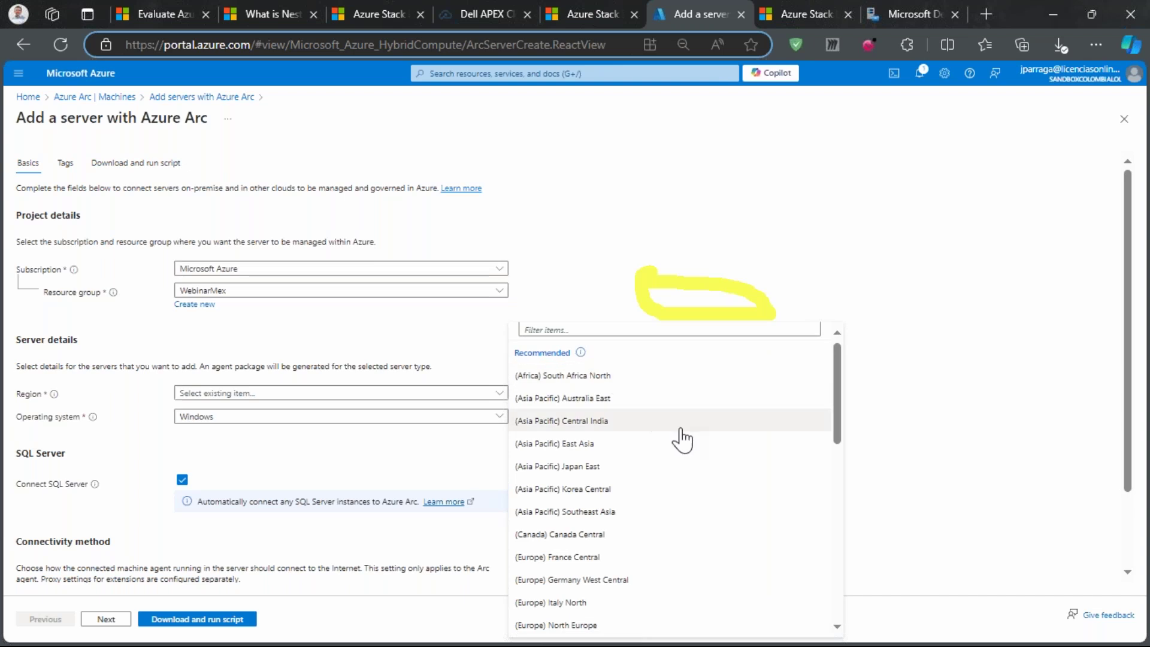
scroll(660, 424, down, 3)
scroll(681, 443, down, 2)
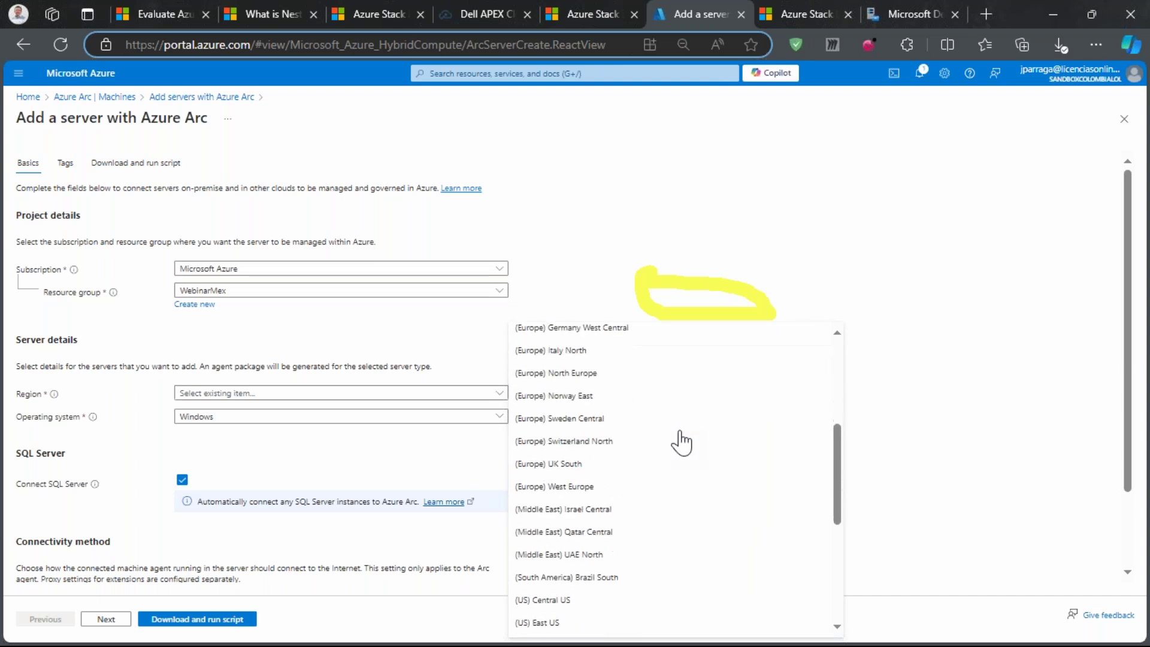
scroll(681, 443, down, 3)
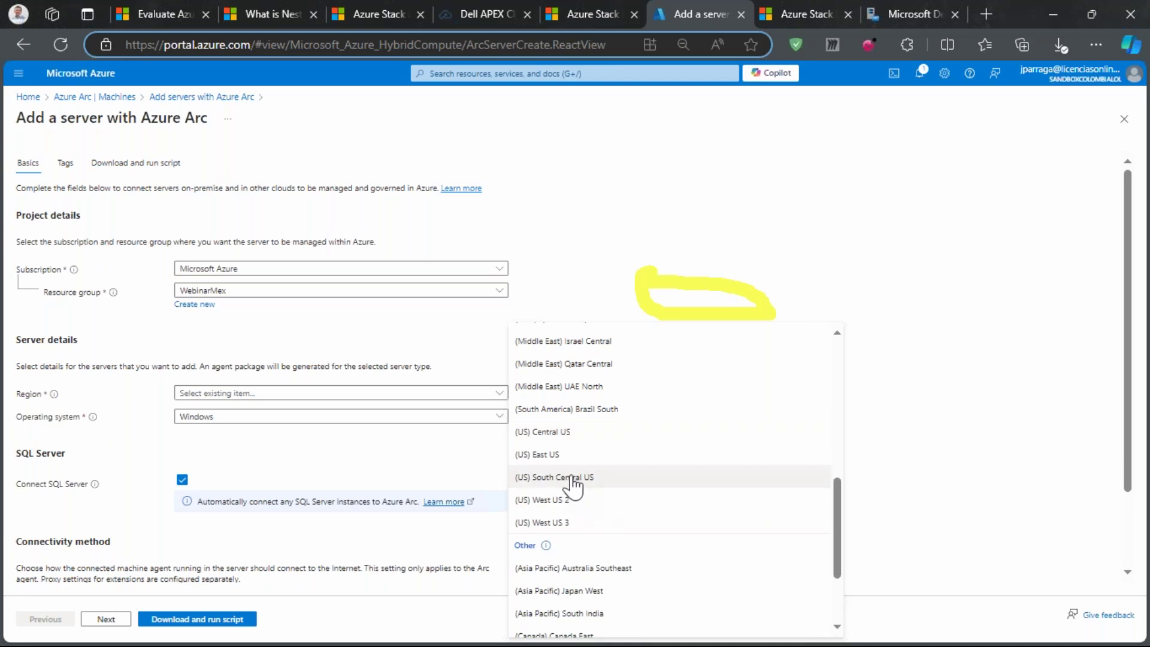
scroll(624, 447, down, 2)
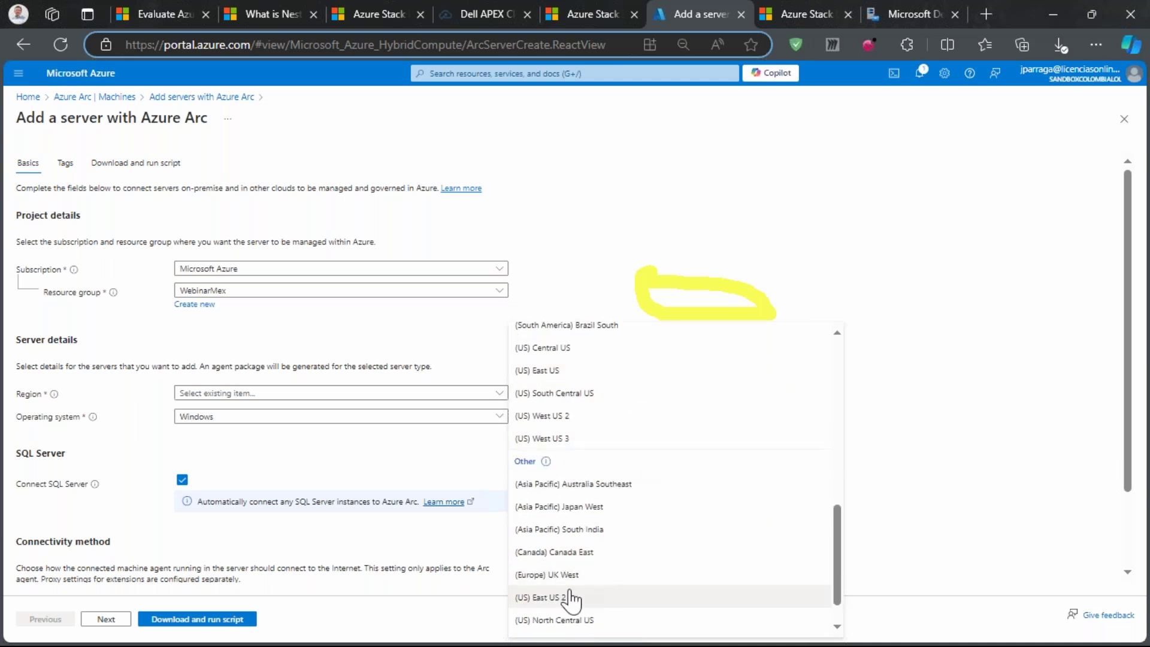
click(562, 596)
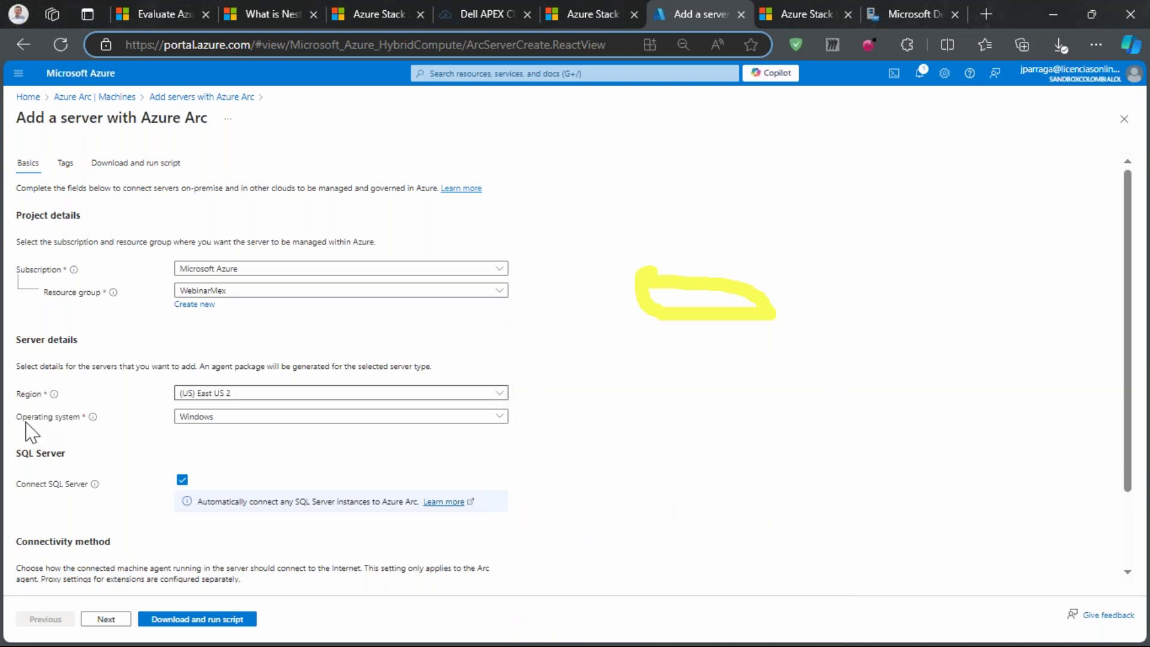
Set the server's operating system to Linux and disable the Connect SQL Server option
click(275, 418)
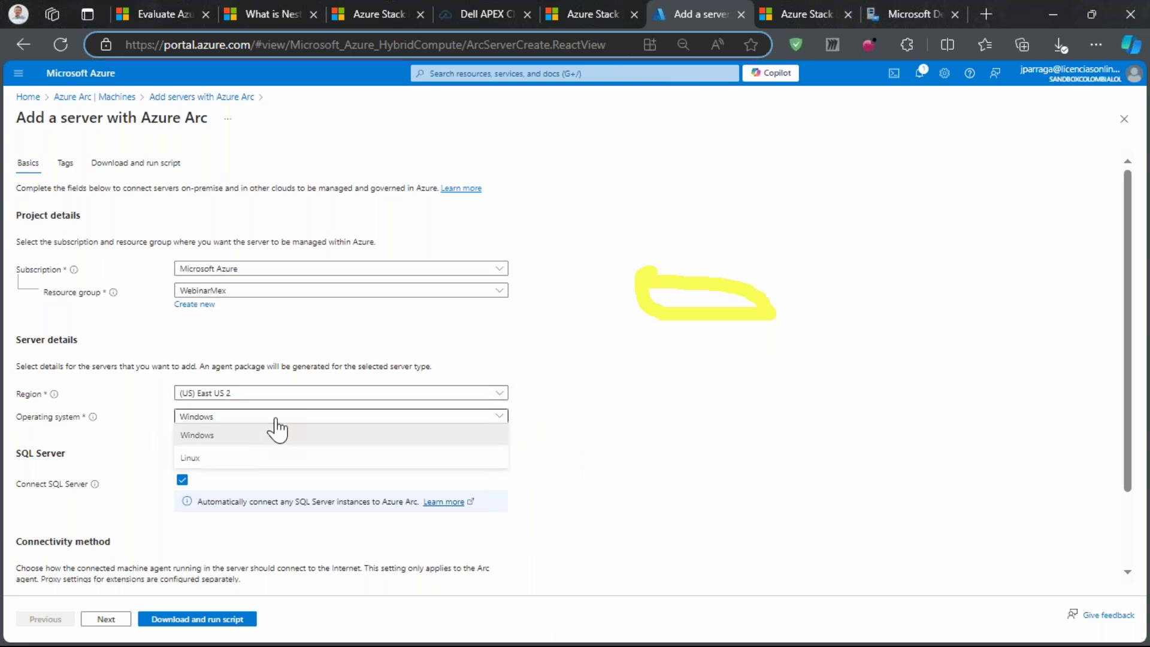
click(265, 460)
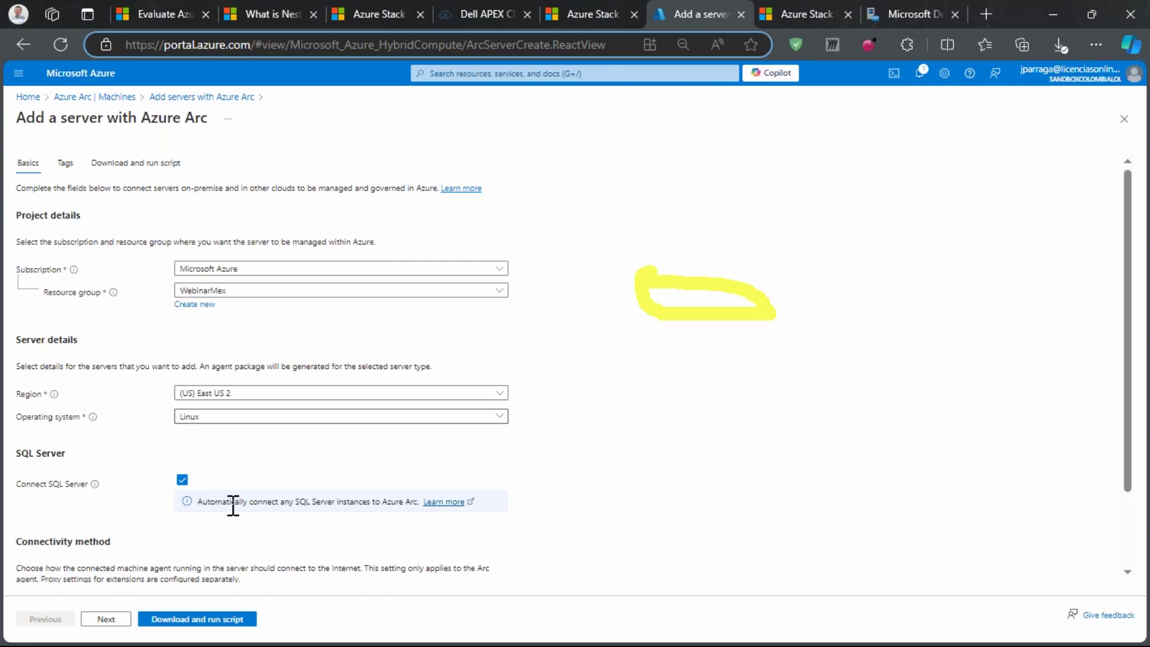
click(183, 481)
scroll(380, 456, down, 2)
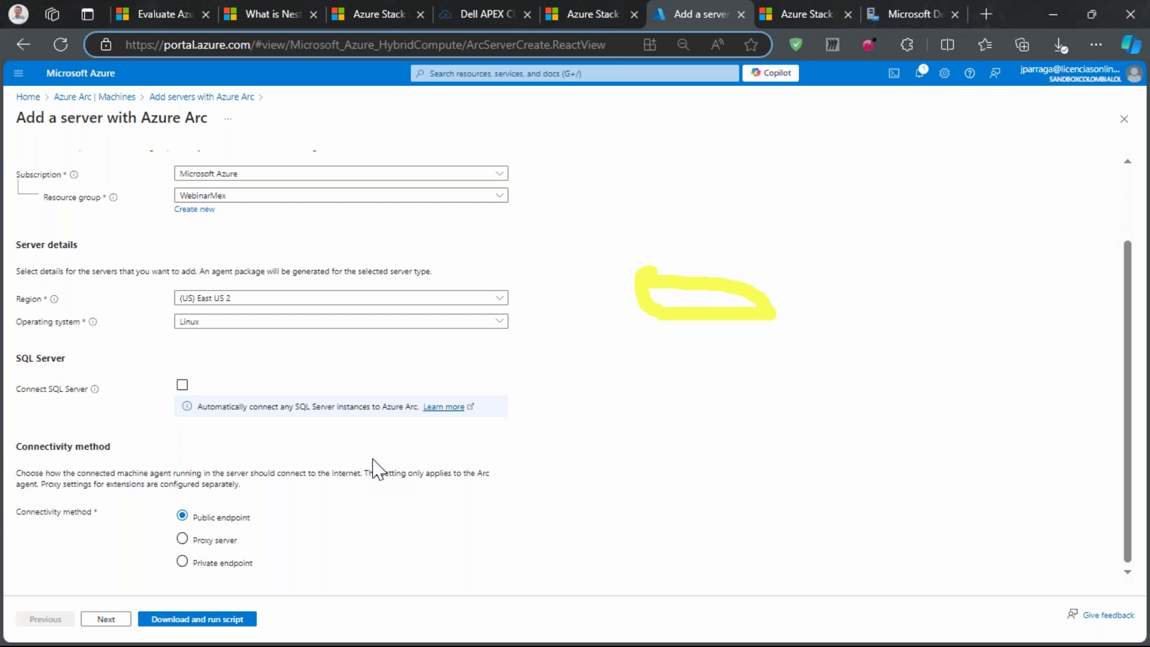
Outline the public and private endpoint options, point an arrow at Proxy server, and undo these annotations
drag(154, 499, 408, 543)
drag(153, 556, 288, 592)
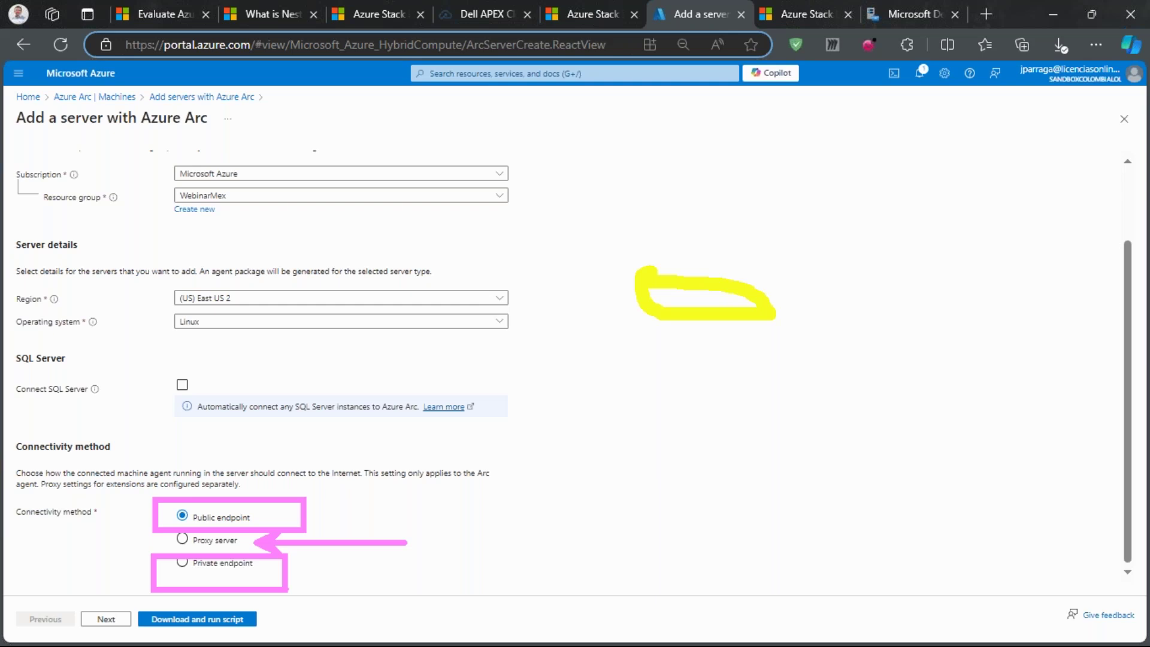
key(ctrl+z)
key(ctrl+z)
key(ctrl+z)
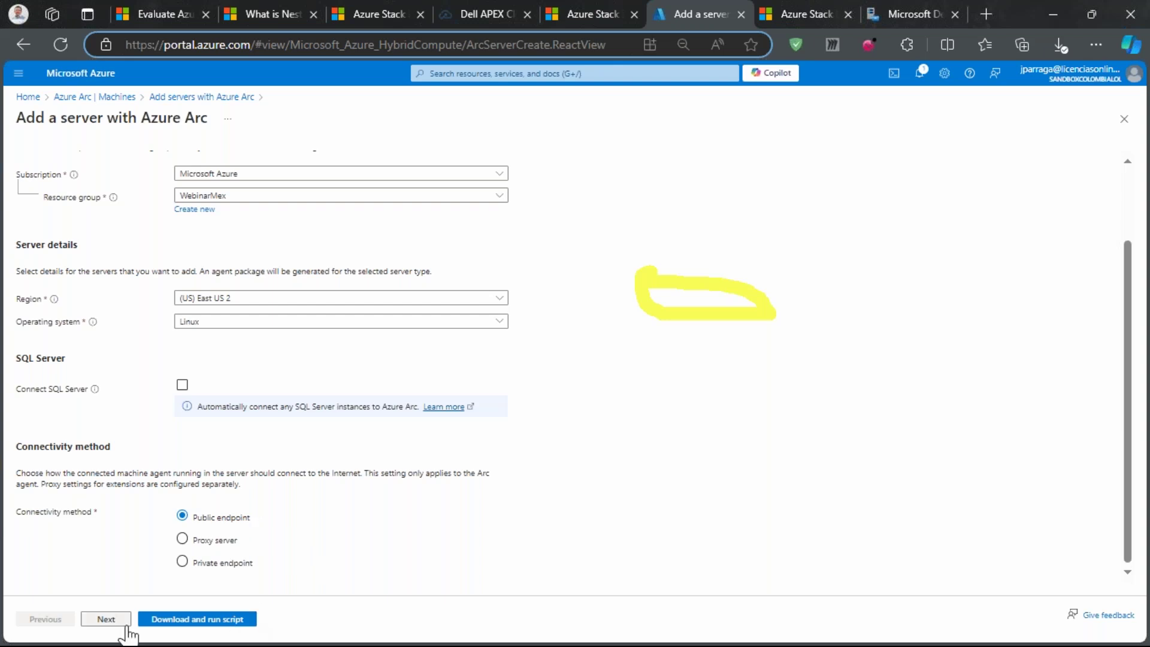
Continue to the physical location tags and set Datacenter to HomeLab and City to Bogota
click(106, 620)
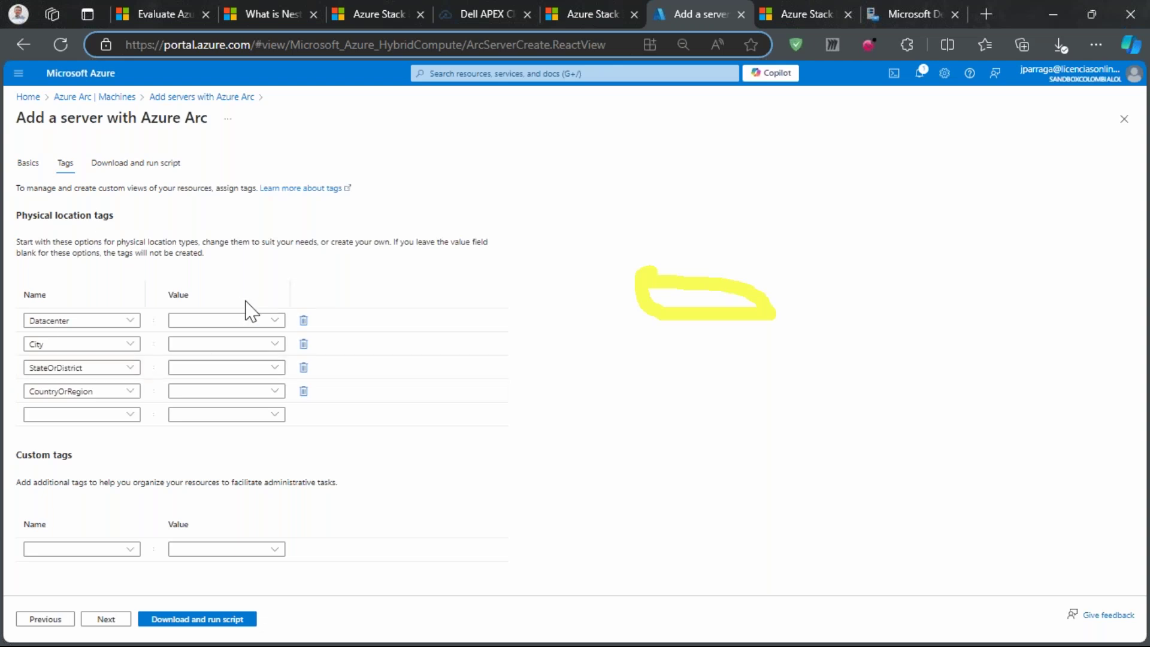
click(275, 319)
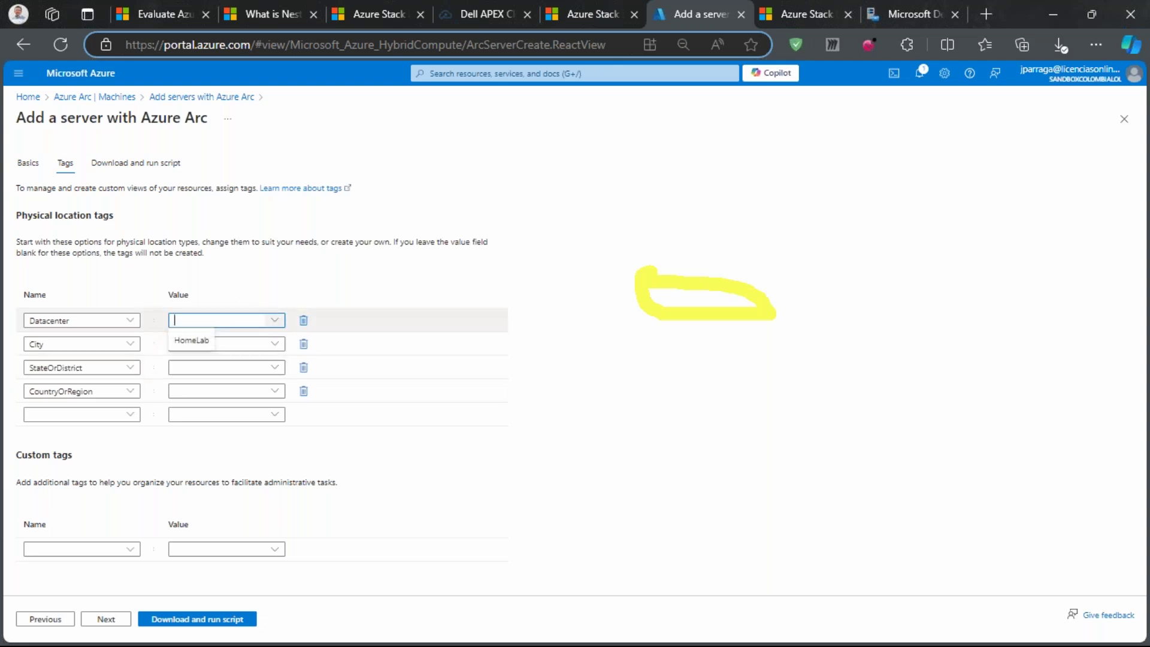
click(193, 346)
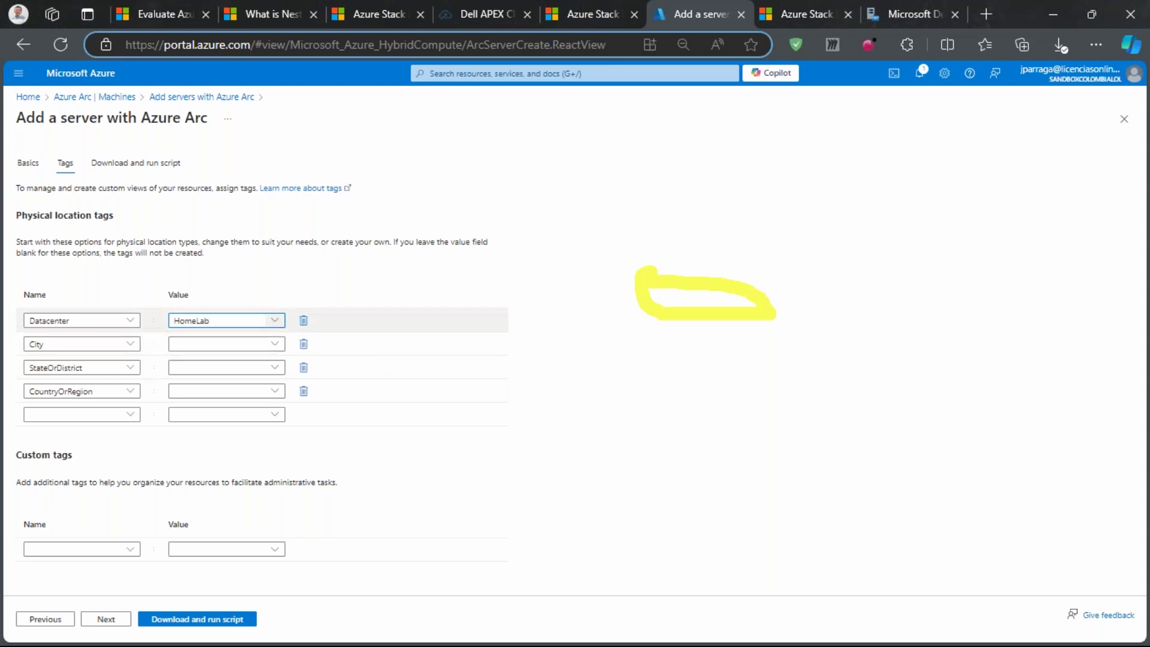
click(242, 345)
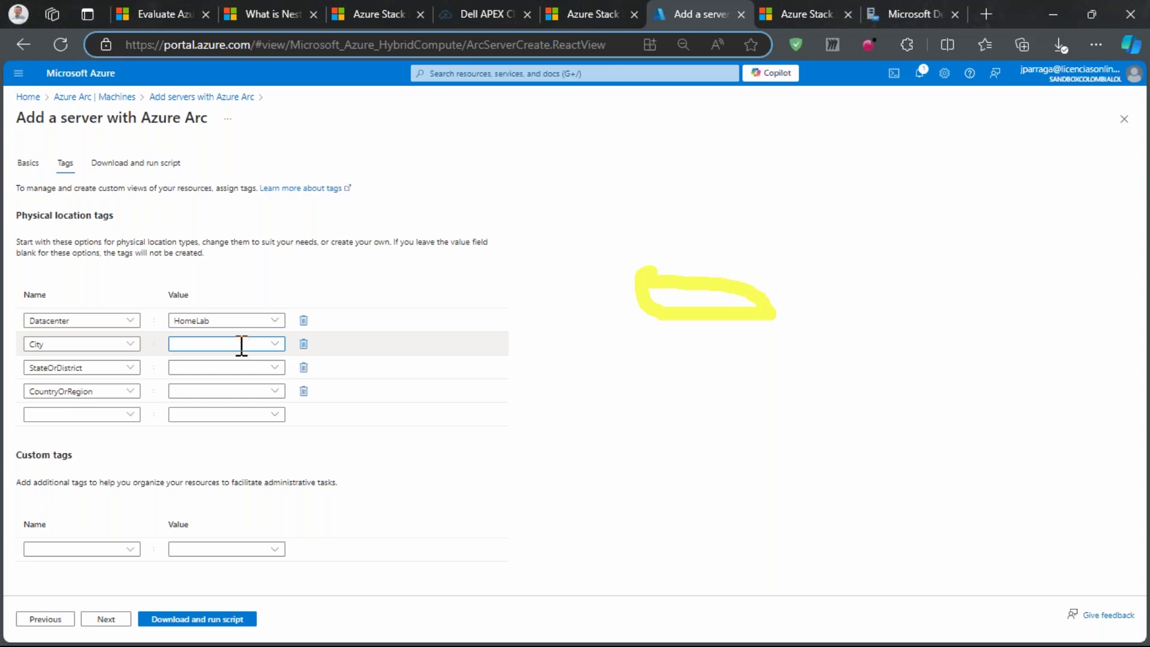
text(Bogota)
click(207, 367)
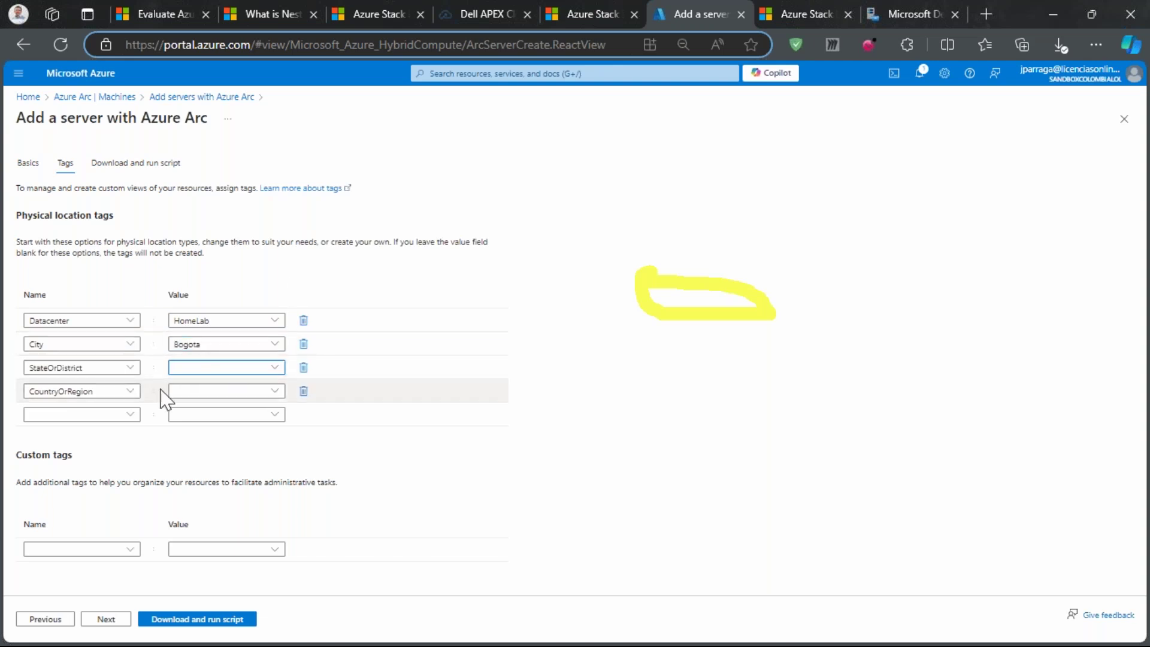
click(198, 390)
click(418, 442)
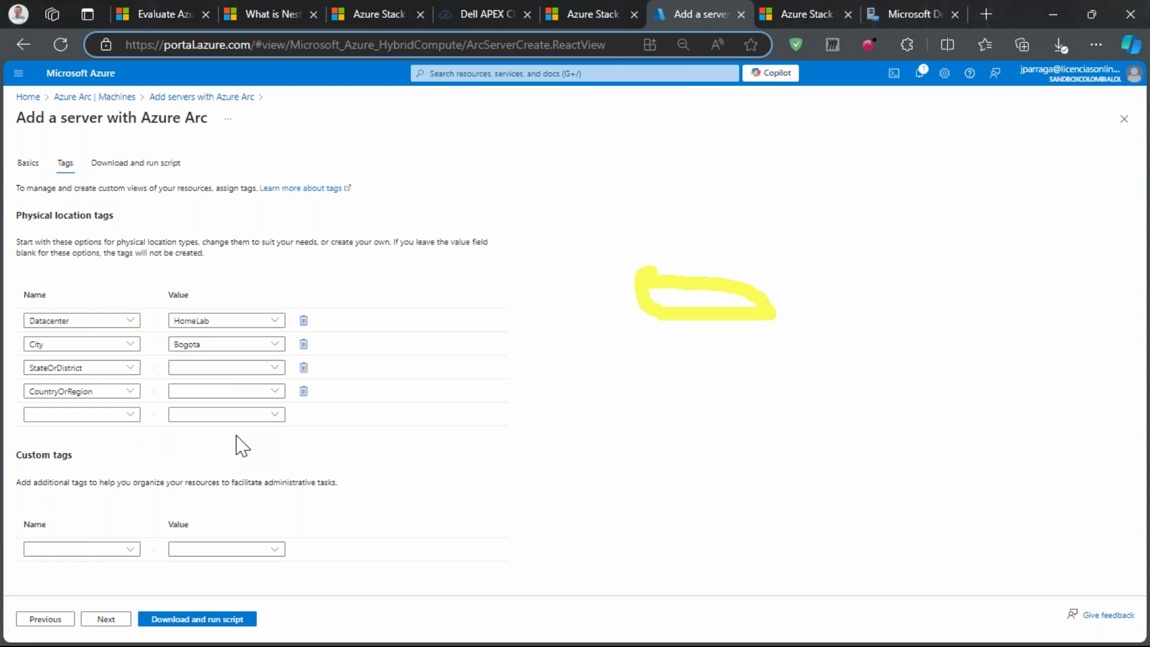
Proceed to the generated Linux onboarding script and download it
click(109, 620)
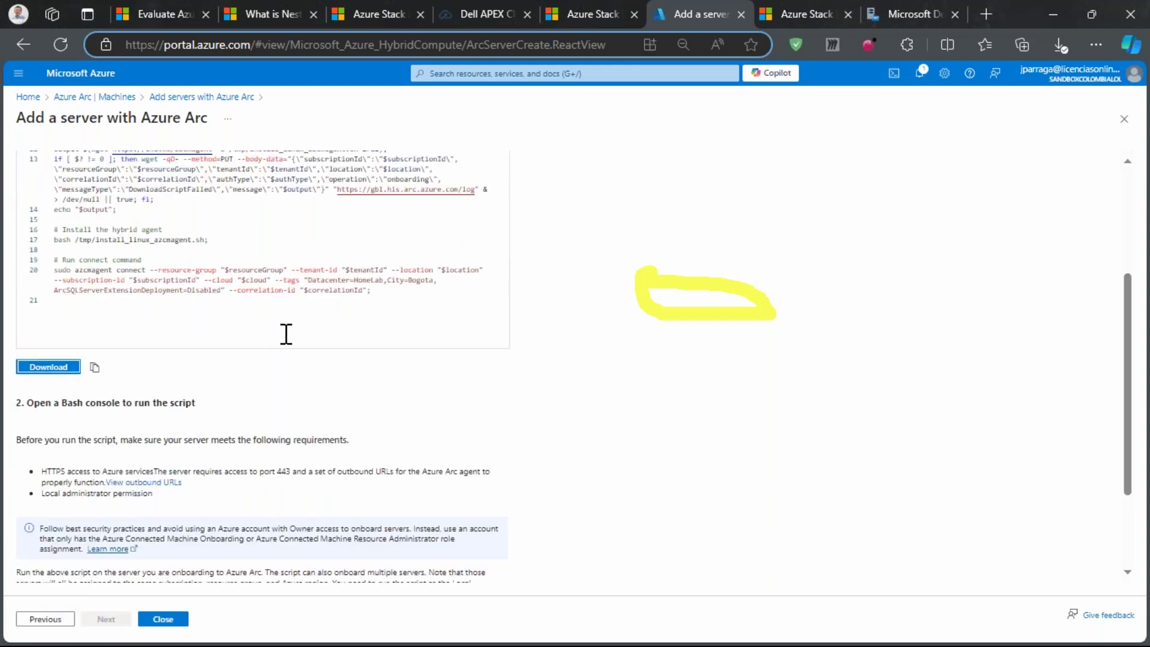
scroll(287, 334, down, 5)
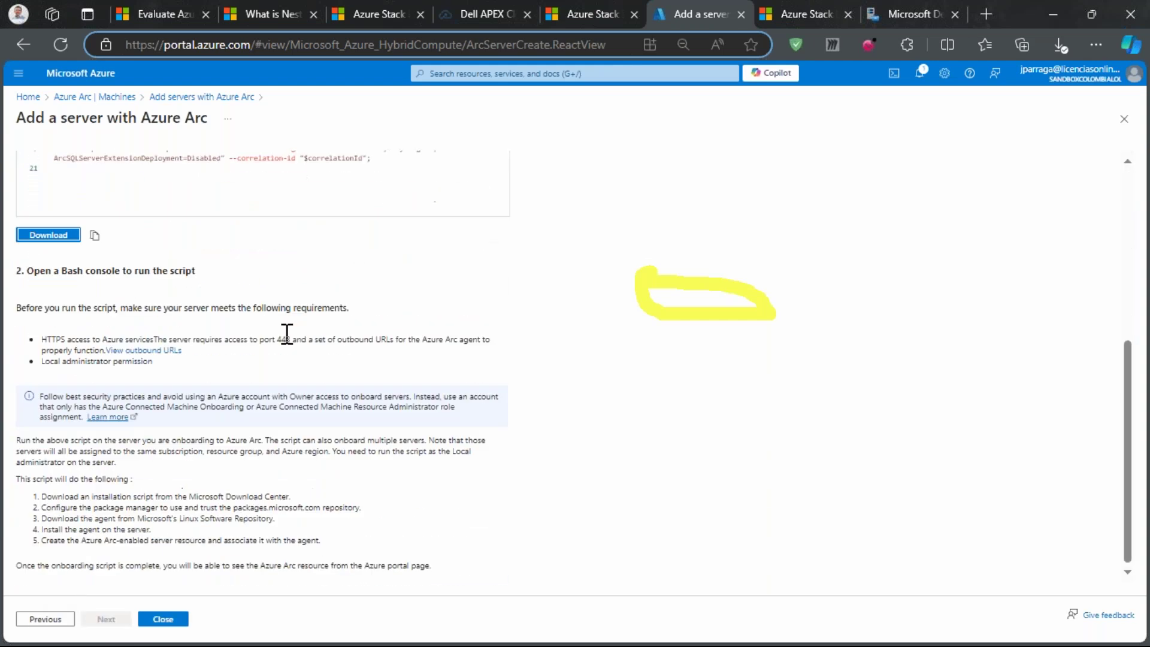
click(54, 235)
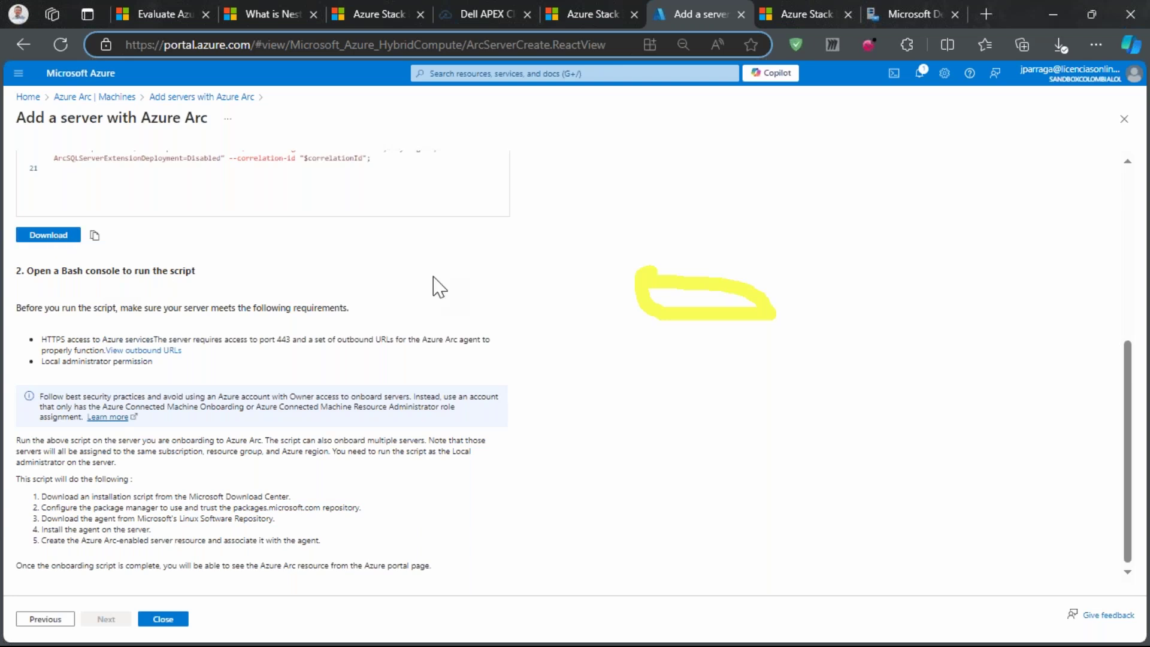
click(1090, 45)
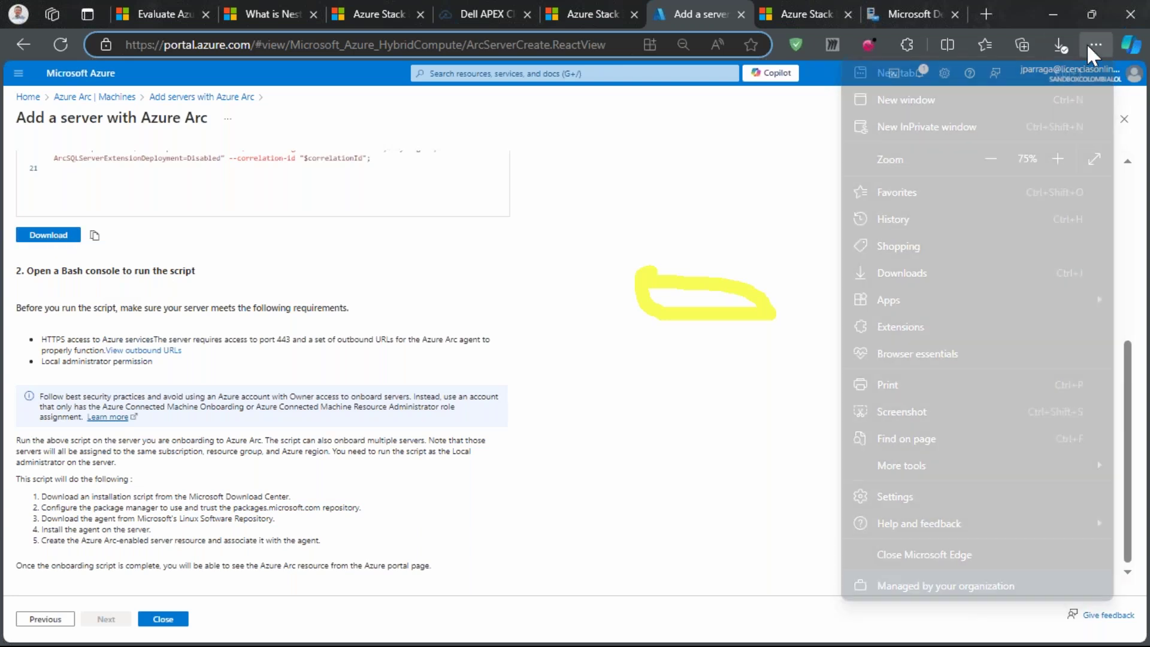
click(1091, 45)
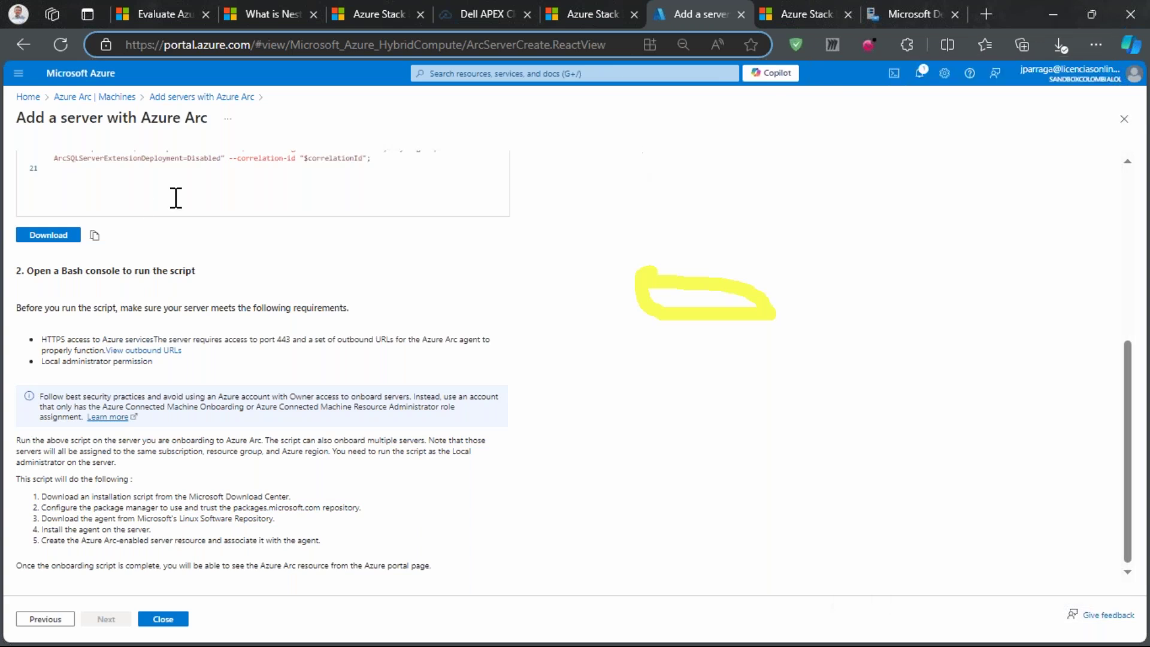
right_click(65, 237)
key(Escape)
Copy the Linux onboarding script to the clipboard and switch to the PuTTY session on arcwebinar
scroll(270, 308, up, 4)
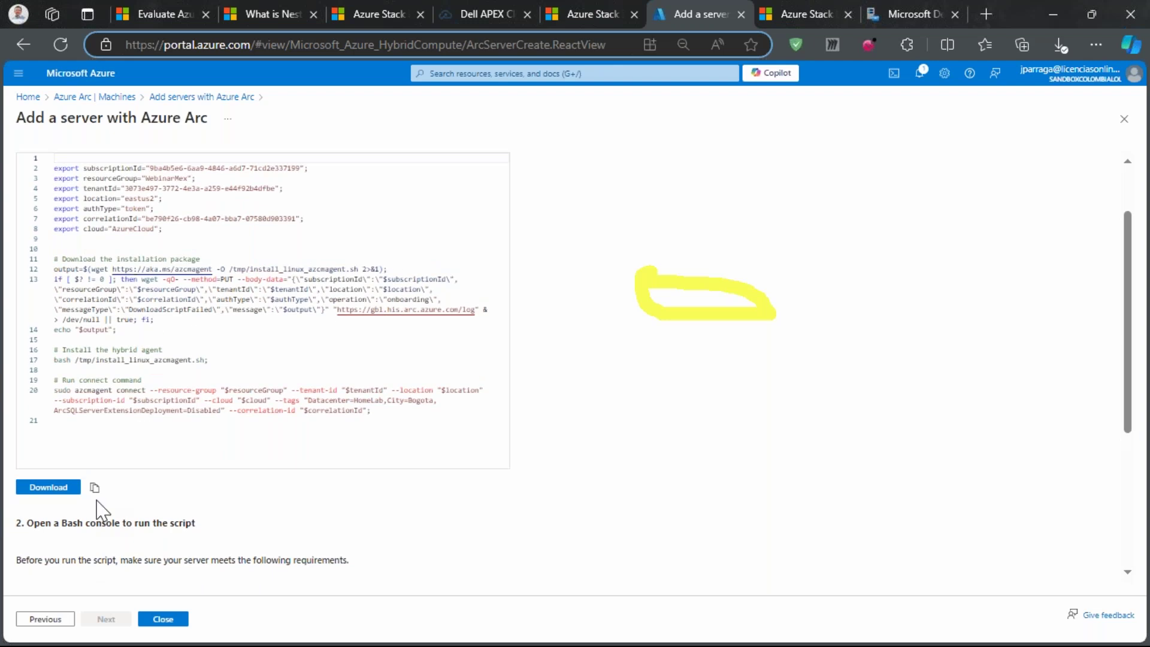
click(95, 487)
click(1055, 14)
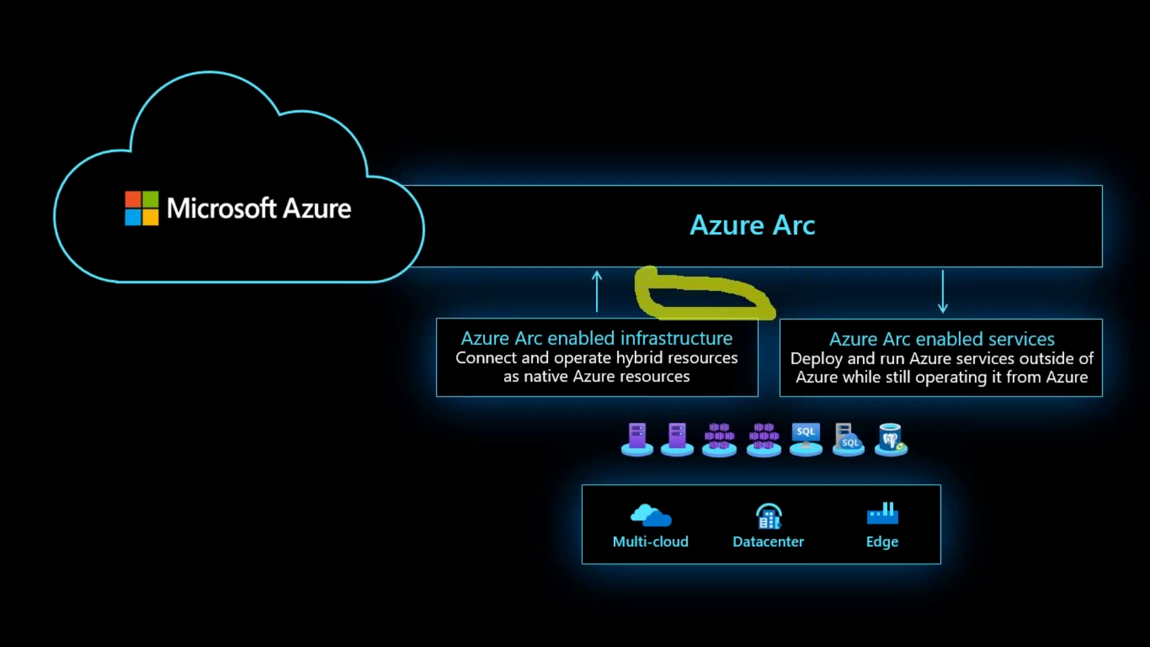
key(alt+Tab)
click(1097, 12)
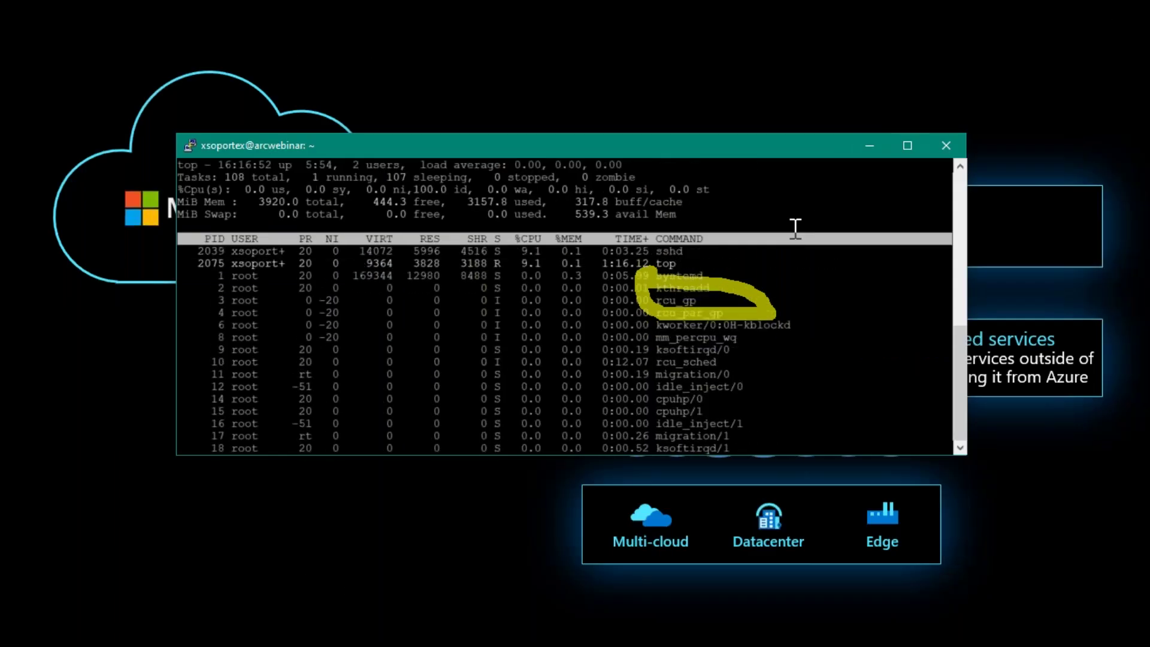
Quit the running top monitor on arcwebinar and maximize the terminal window at an empty prompt
key(q)
key(Return)
key(Return)
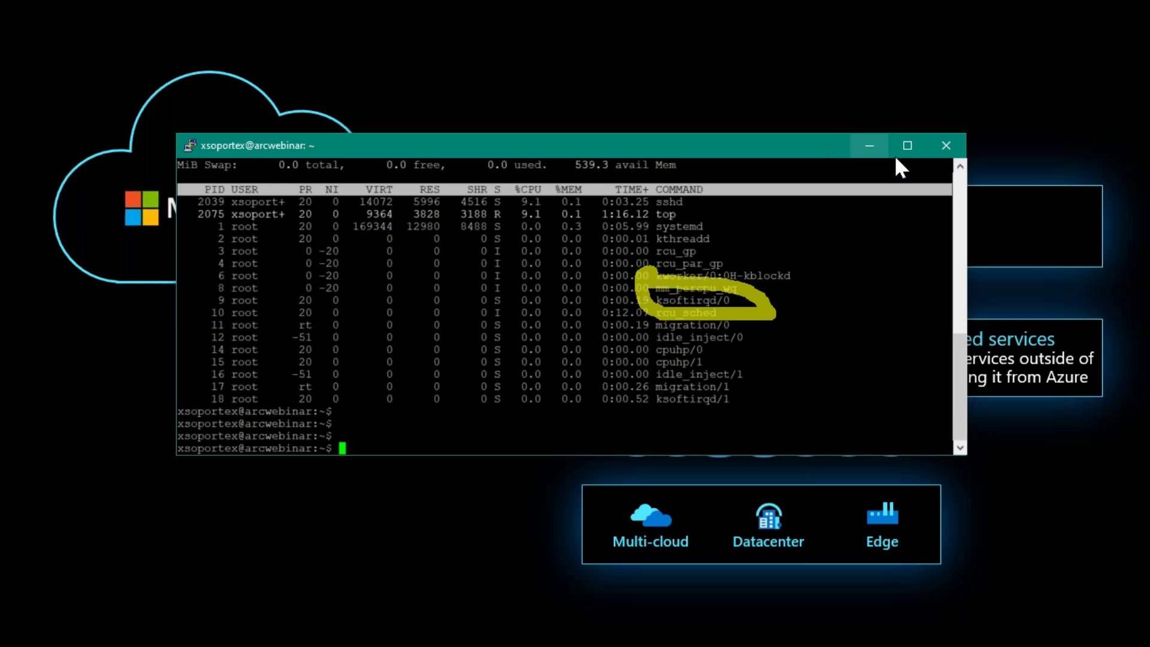
click(908, 146)
key(Return)
key(Return)
key(Return)
key(Return)
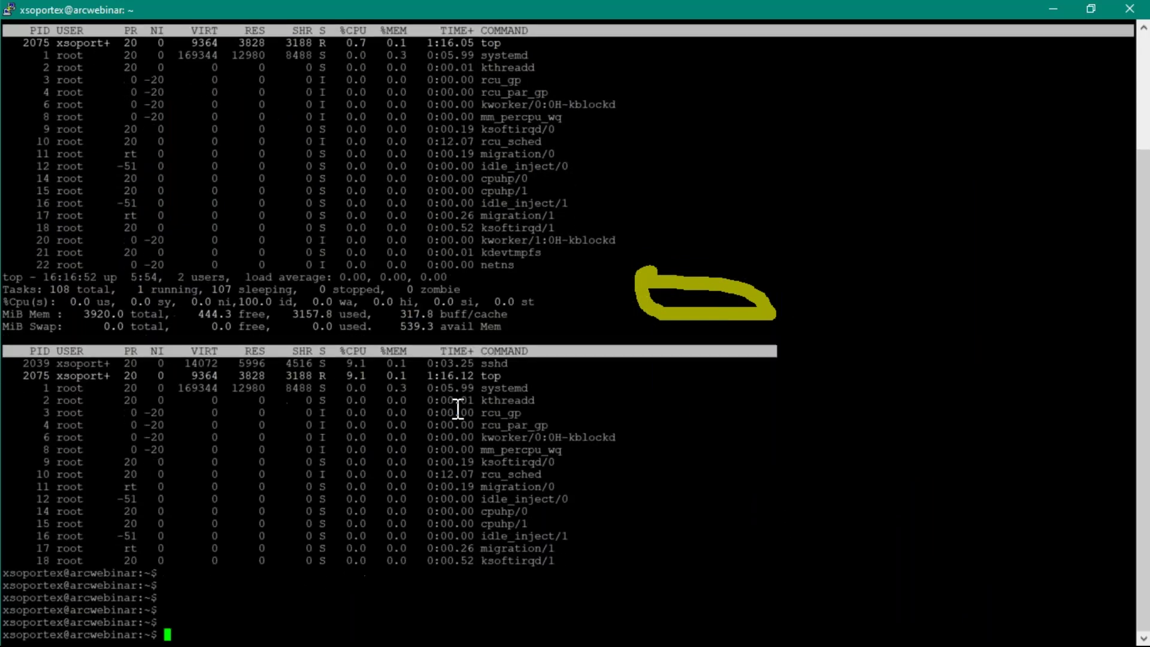
Run lsb_release -a on arcwebinar to check its Linux distribution and release
text(cat  /etc/lsb-release)
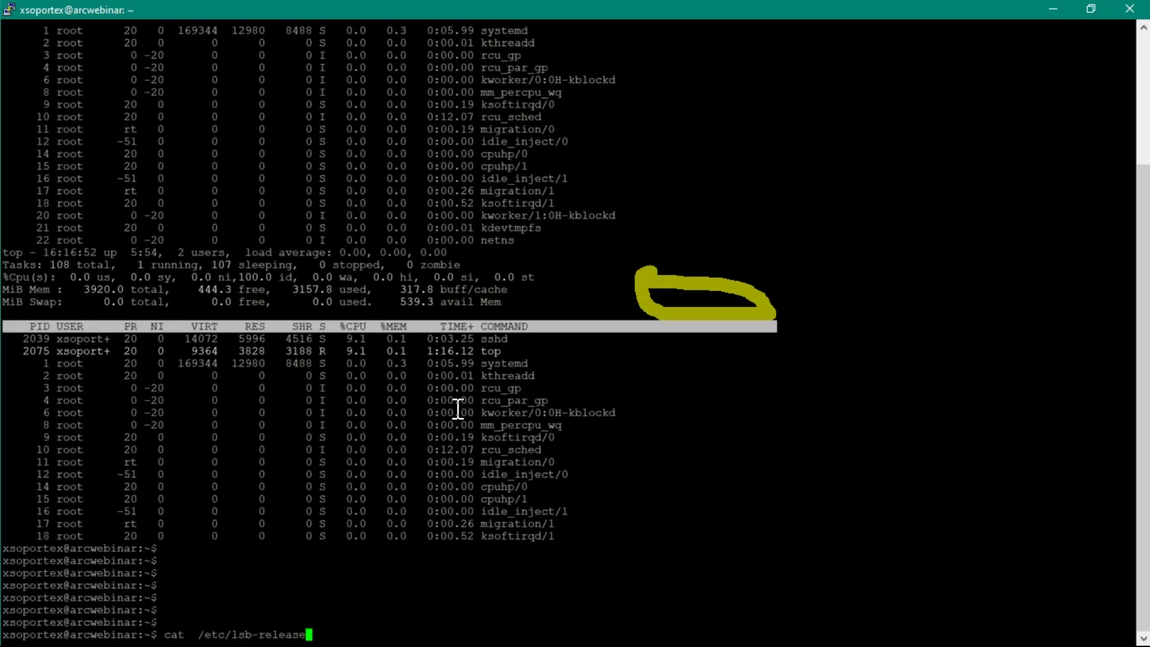
key(Up)
key(Up)
key(Up)
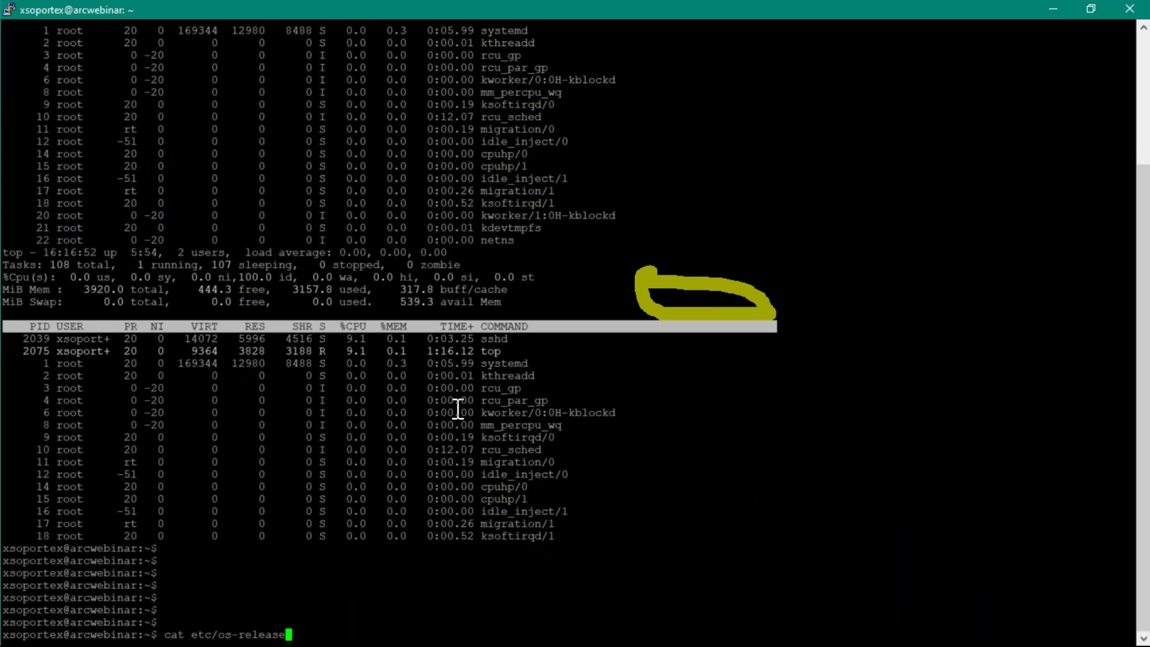
key(Up)
key(Up)
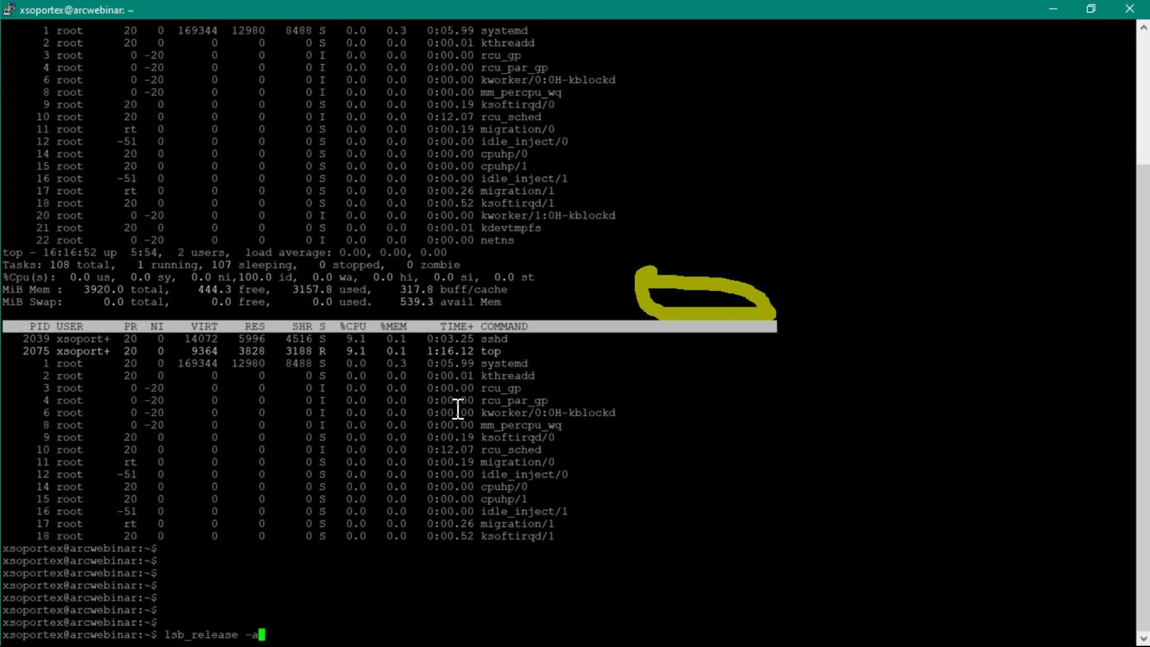
key(Return)
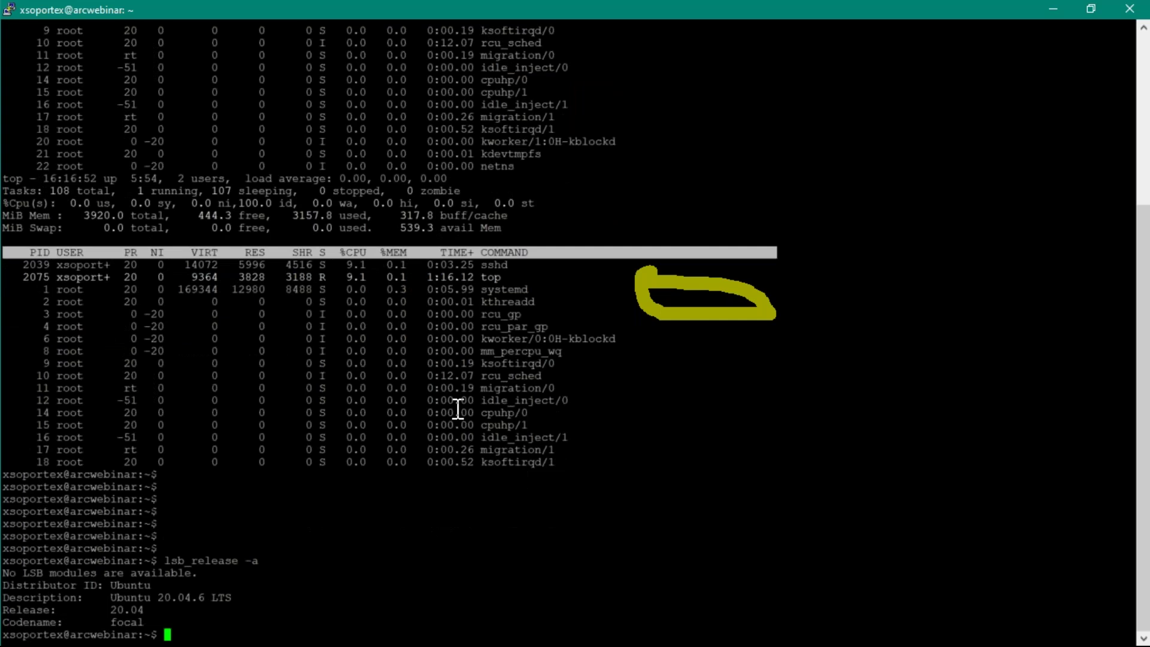
Run uname -a on arcwebinar to check its kernel version and architecture
key(Up)
key(Up)
key(Up)
key(Down)
key(Up)
key(Up)
key(Down)
key(Down)
key(Up)
key(Up)
key(Up)
key(Return)
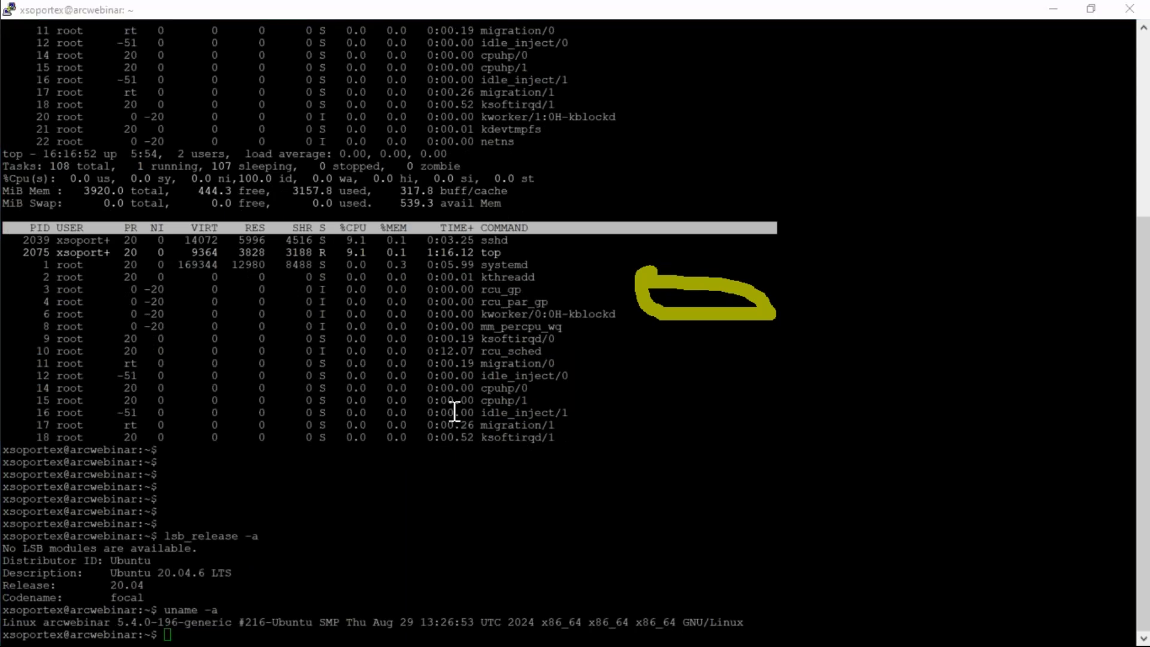
Switch back to the Azure portal and review the Linux onboarding script from its beginning
key(alt+Tab)
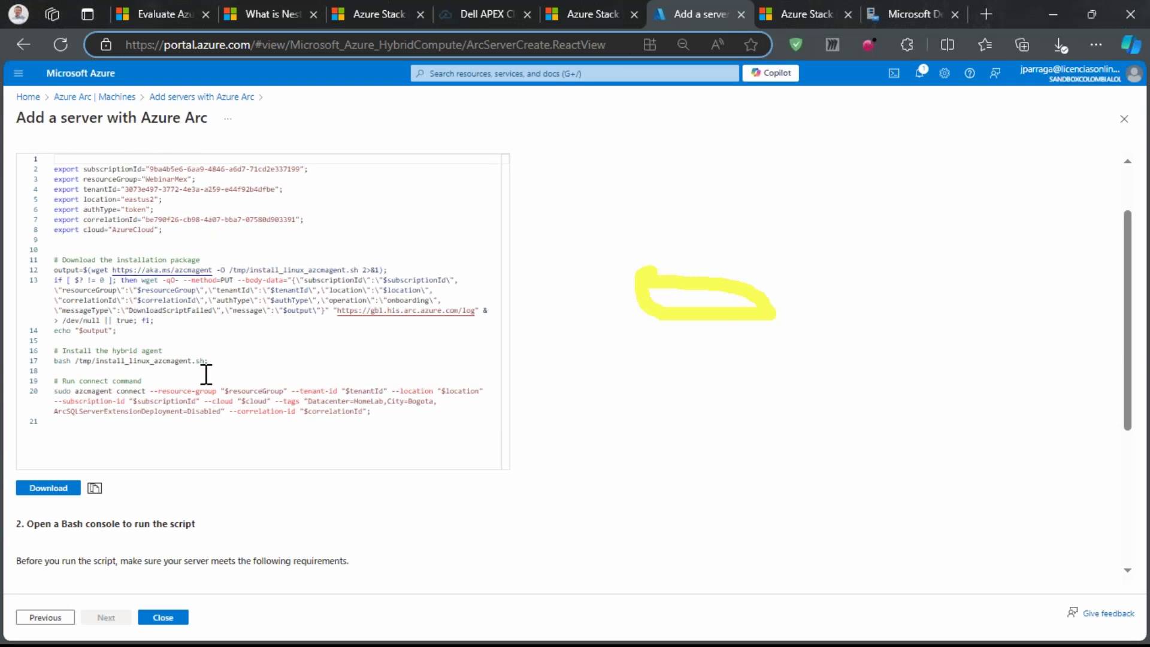
scroll(203, 441, up, 2)
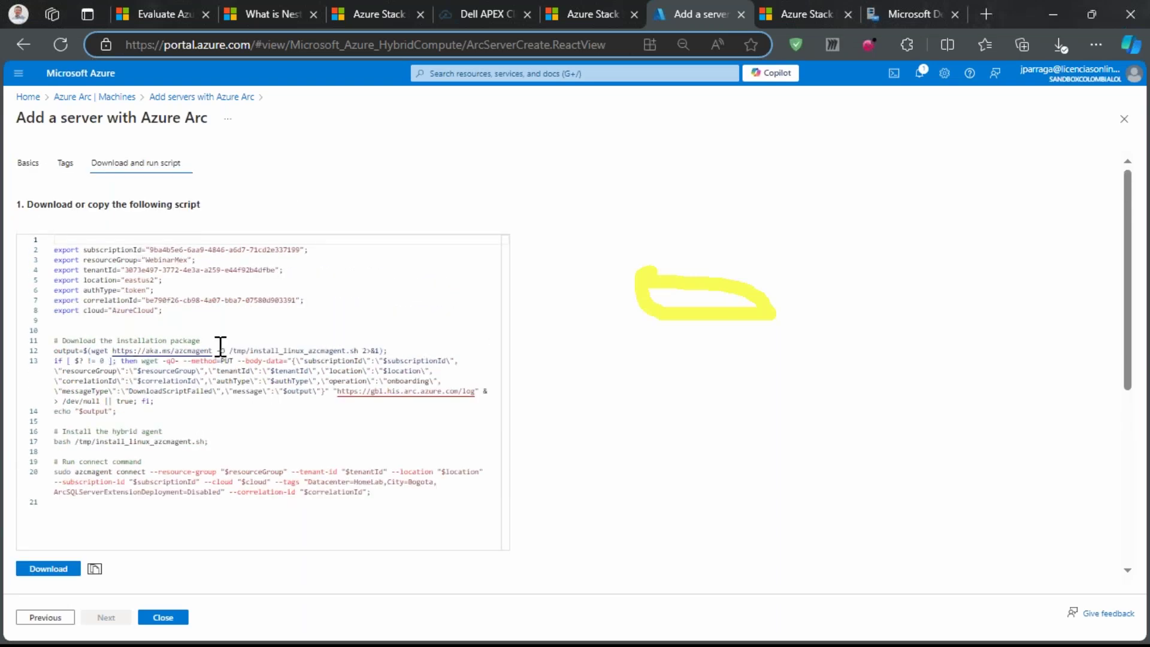
Switch back to the arcwebinar terminal and create an empty file named arcscript.sh with touch
scroll(221, 344, down, 5)
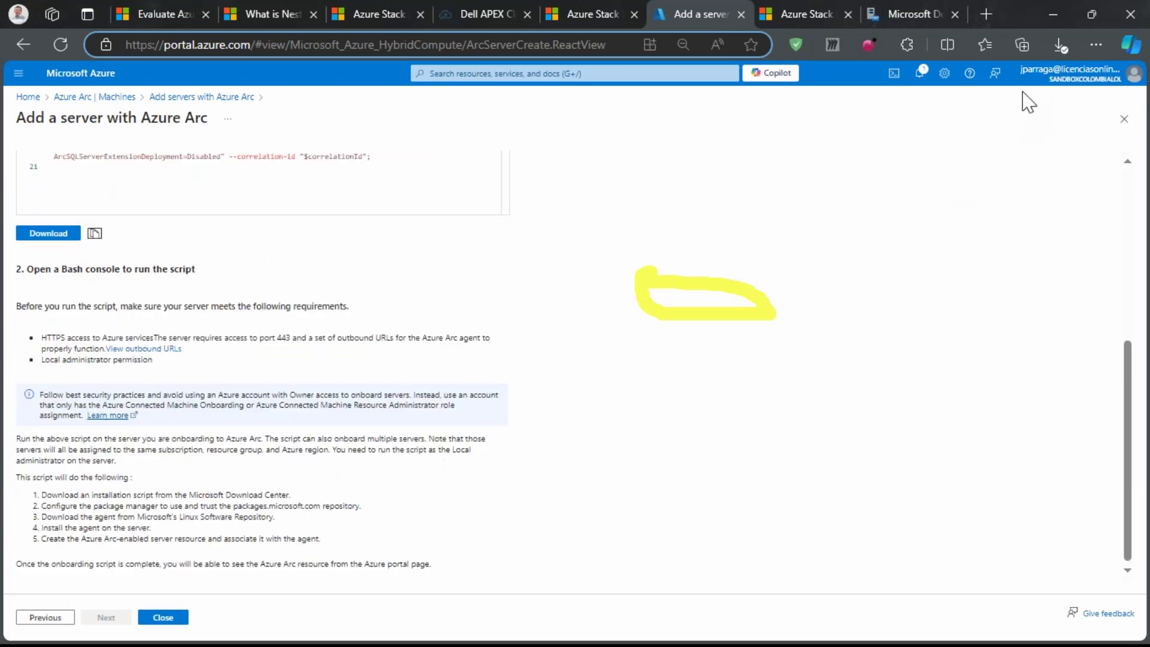
click(1053, 14)
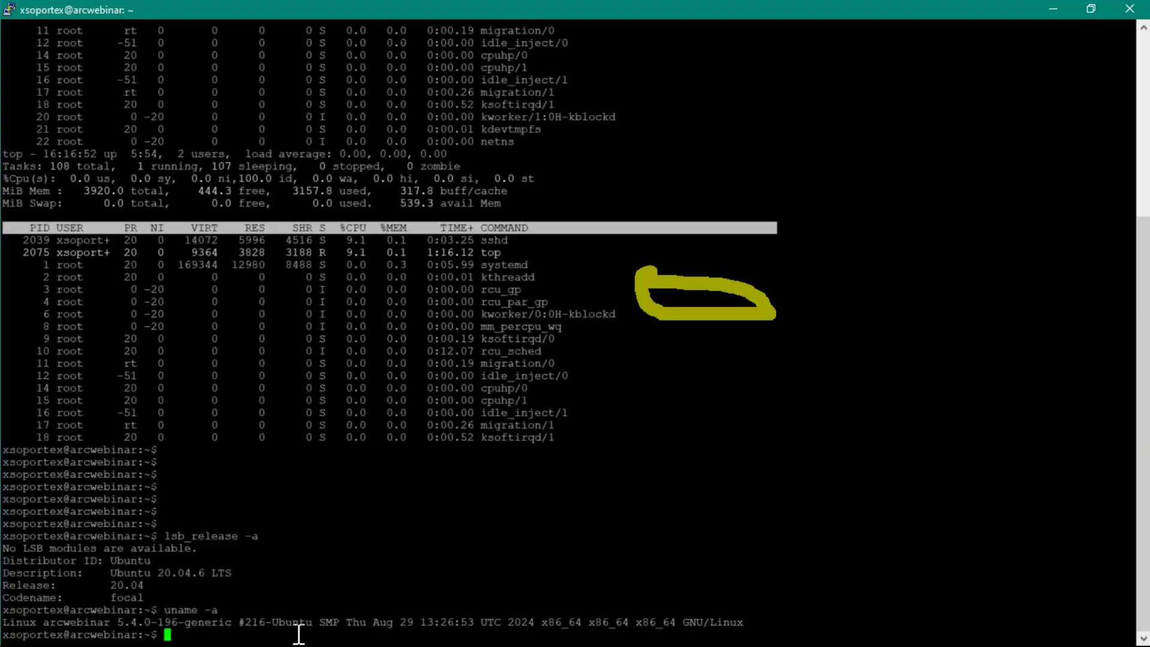
text(touch arcscript.sh)
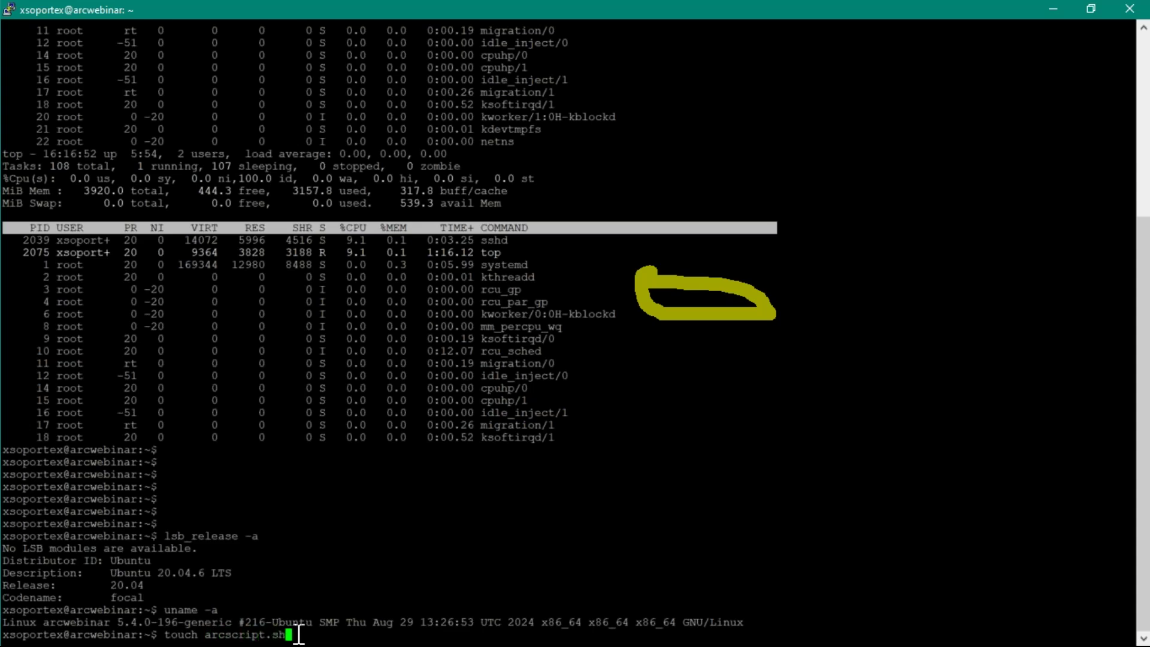
key(Return)
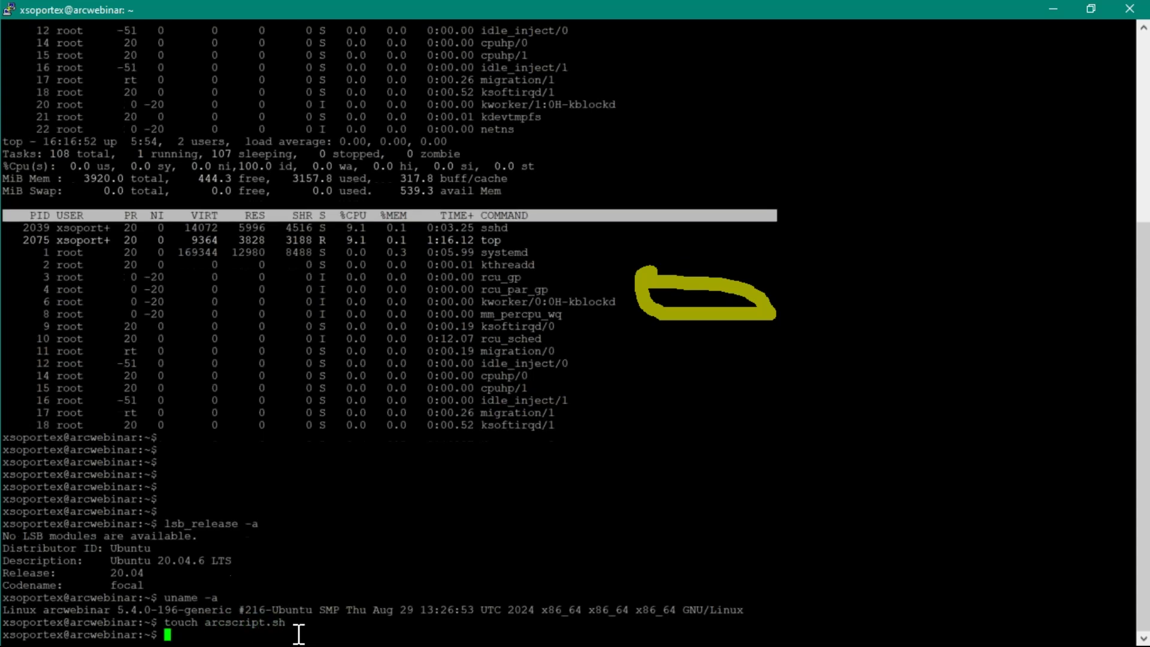
Open arcscript.sh in the vi editor by reusing the previous command
key(Up)
key(Left)
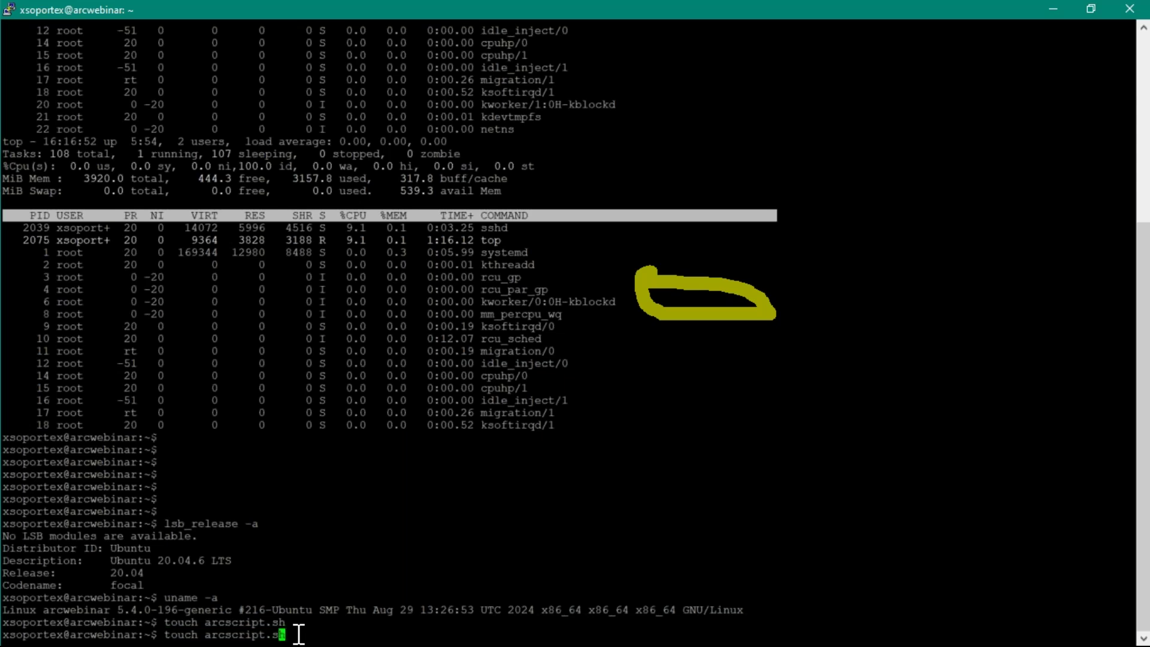
key(Left)
key(Left)
key(Left)
key(Left)
key(Left)
key(Left)
key(Left)
key(Left)
key(Left)
key(Left)
key(Left)
key(BackSpace)
key(BackSpace)
key(BackSpace)
key(BackSpace)
key(BackSpace)
key(BackSpace)
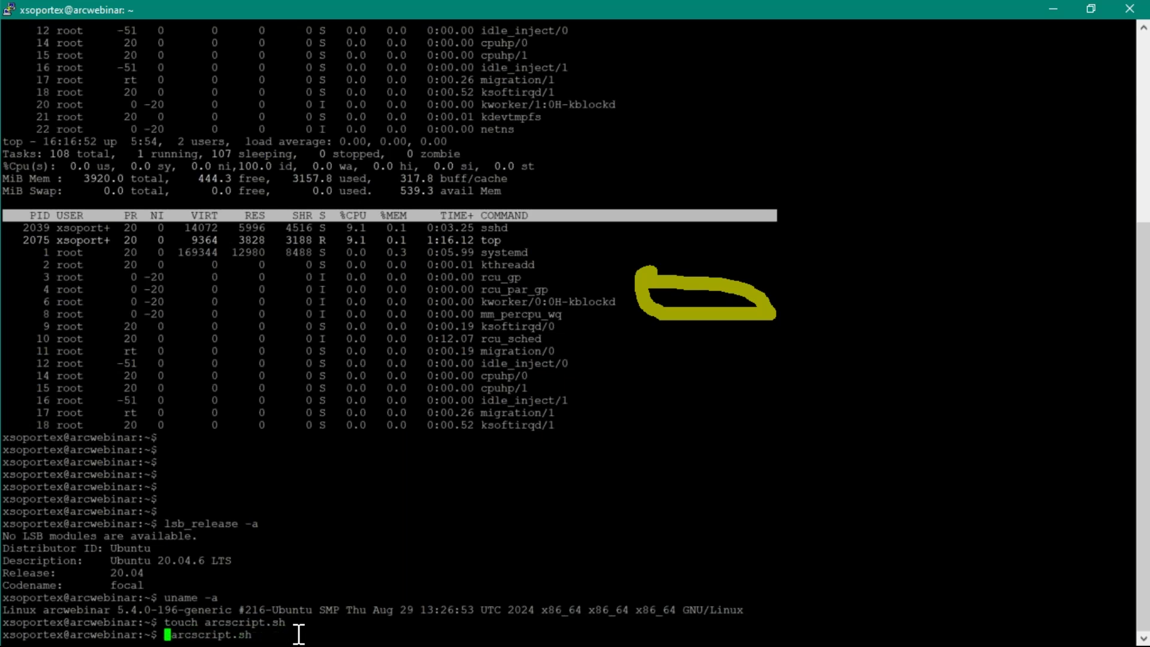
text(vi)
key(Return)
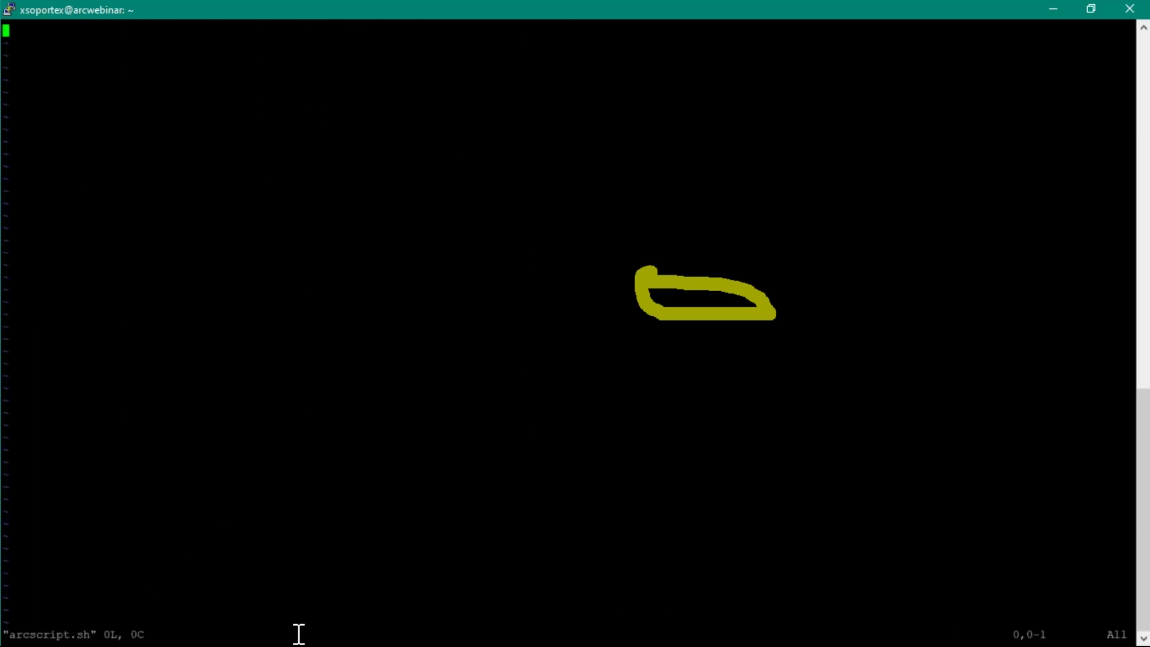
Enter insert mode in vi and paste the copied Azure Arc onboarding script into arcscript.sh
key(i)
key(Return)
key(Return)
key(i)
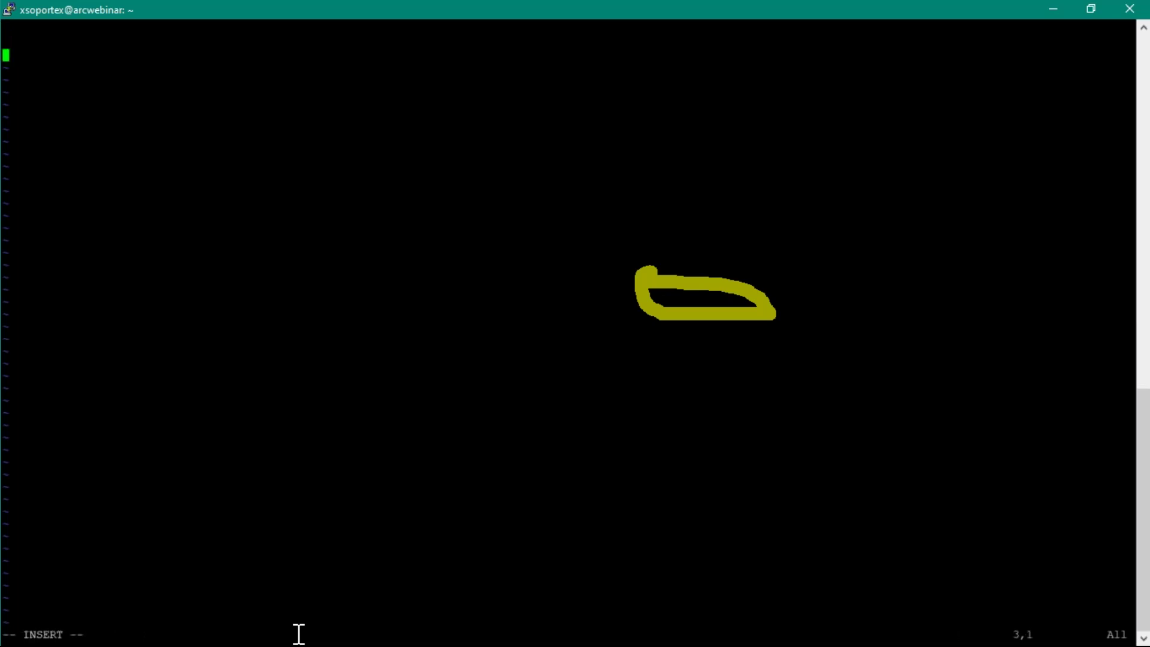
right_click(609, 282)
Delete the blank lines above the first export line, then save arcscript.sh and quit vi
key(Up)
key(Up)
key(Up)
key(Up)
key(Up)
key(Up)
key(Up)
key(Up)
key(Up)
key(Up)
key(Up)
key(Up)
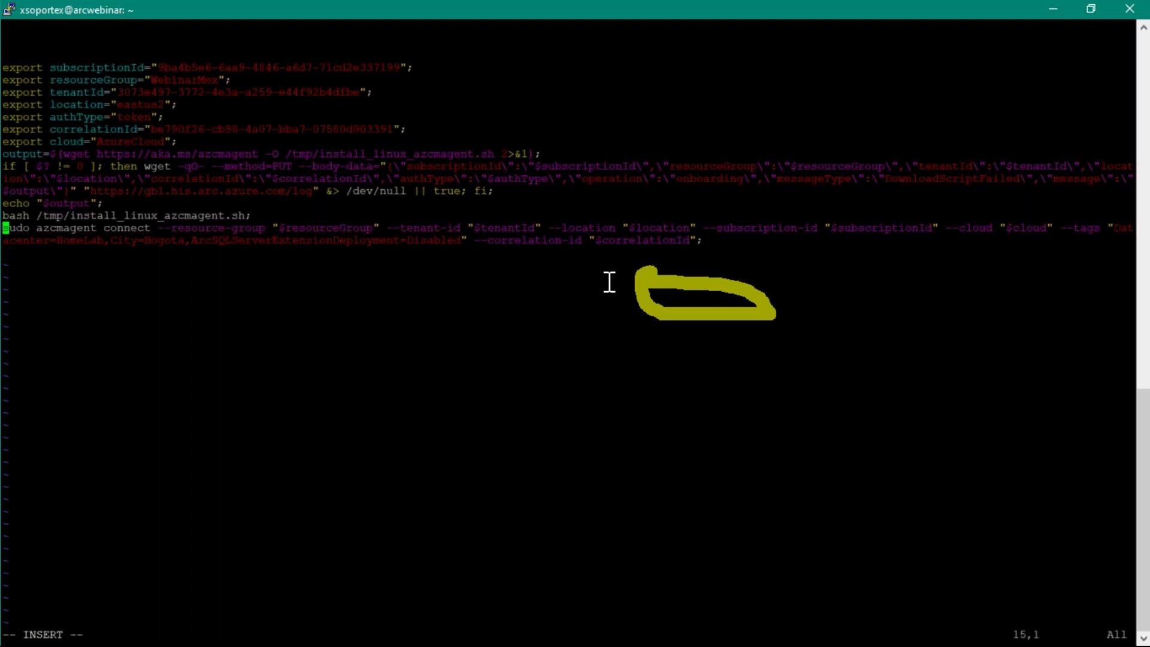
key(Up)
key(Up)
key(Up)
key(Escape)
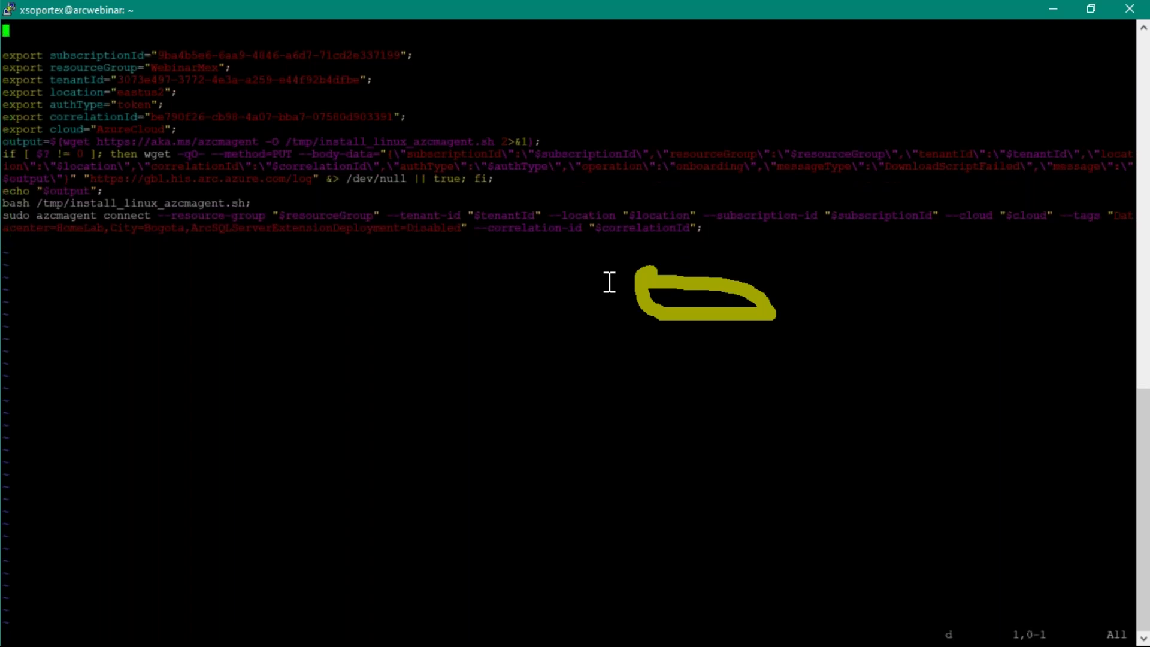
key(d)
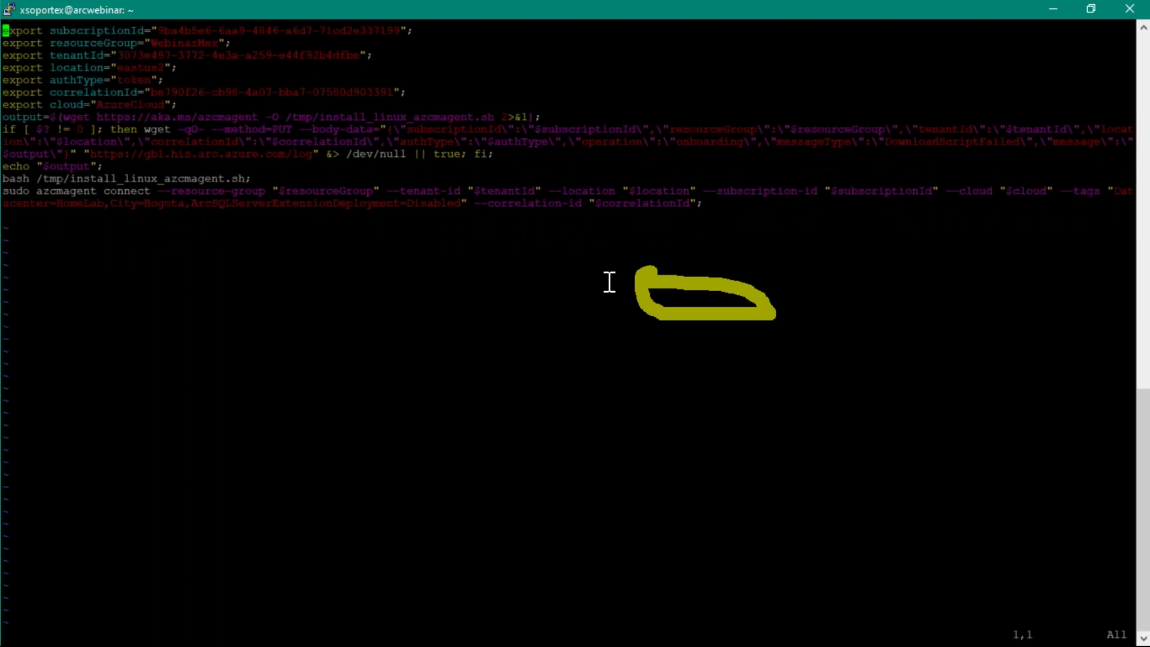
text(:wq!)
key(Return)
Print the contents of arcscript.sh with cat to check the pasted script
key(Return)
key(Return)
key(Return)
text(cat )
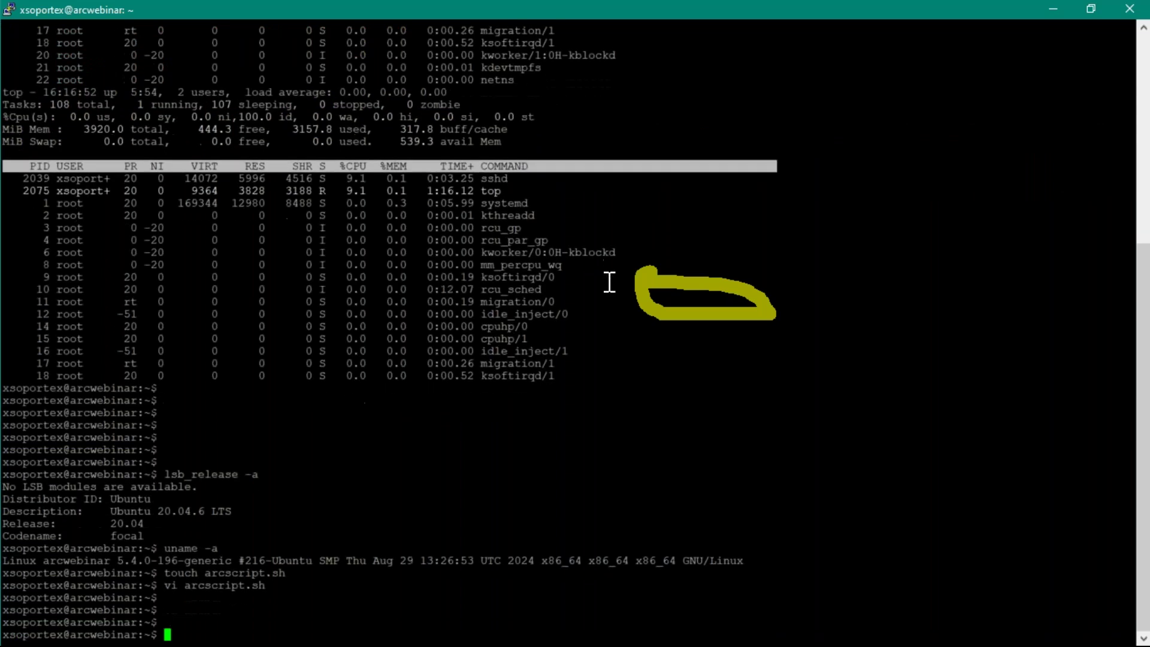
text(arc)
key(Tab)
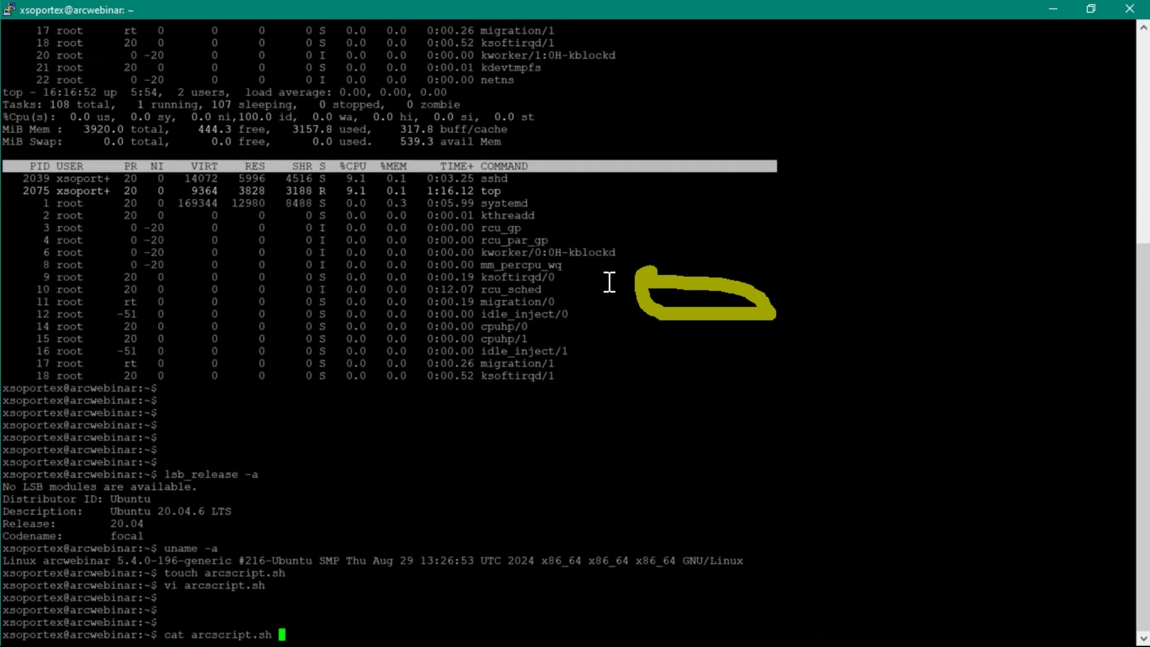
key(Return)
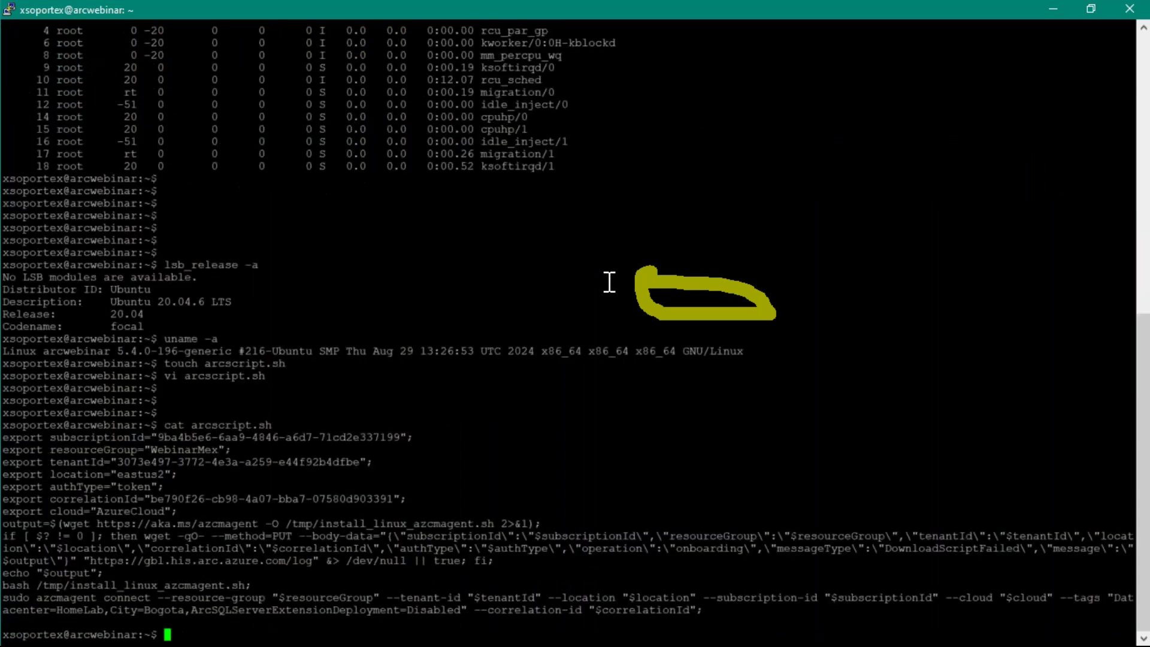
Run ls -ld on arcscript.sh to check its file permissions
text(ls -ld arc)
key(Tab)
key(Return)
Set the permissions of arcscript.sh to 777 with chmod and list them again with ls -ld
text(chmod 777)
text( arc)
key(Tab)
key(Return)
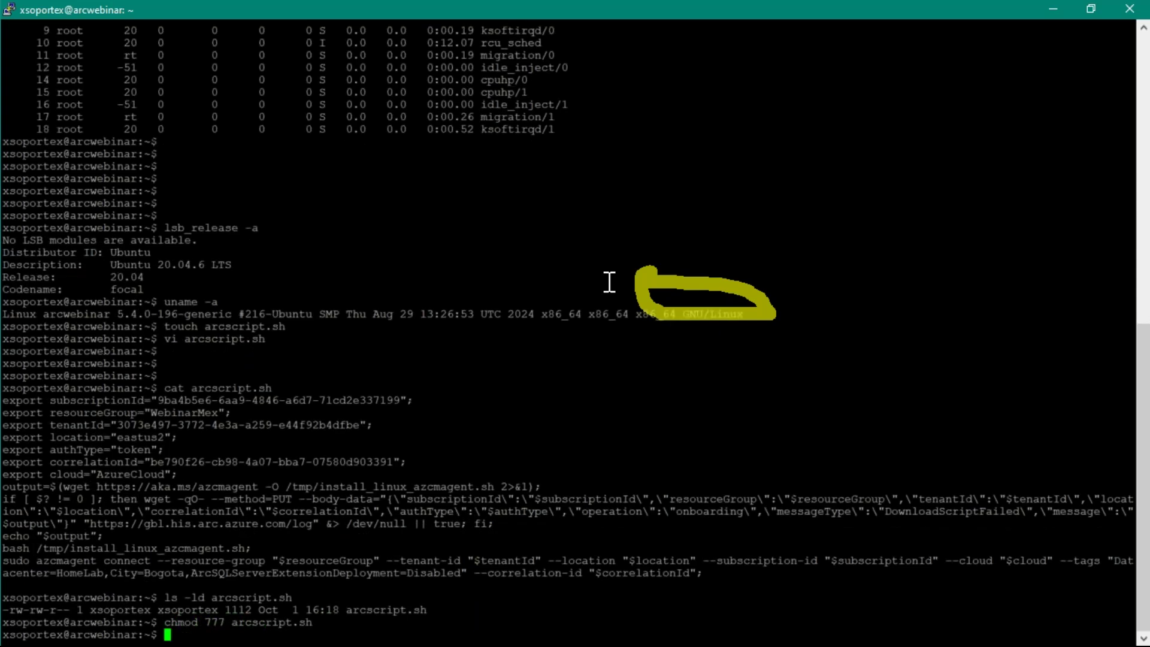
text(ls -ld arc)
key(Tab)
key(Return)
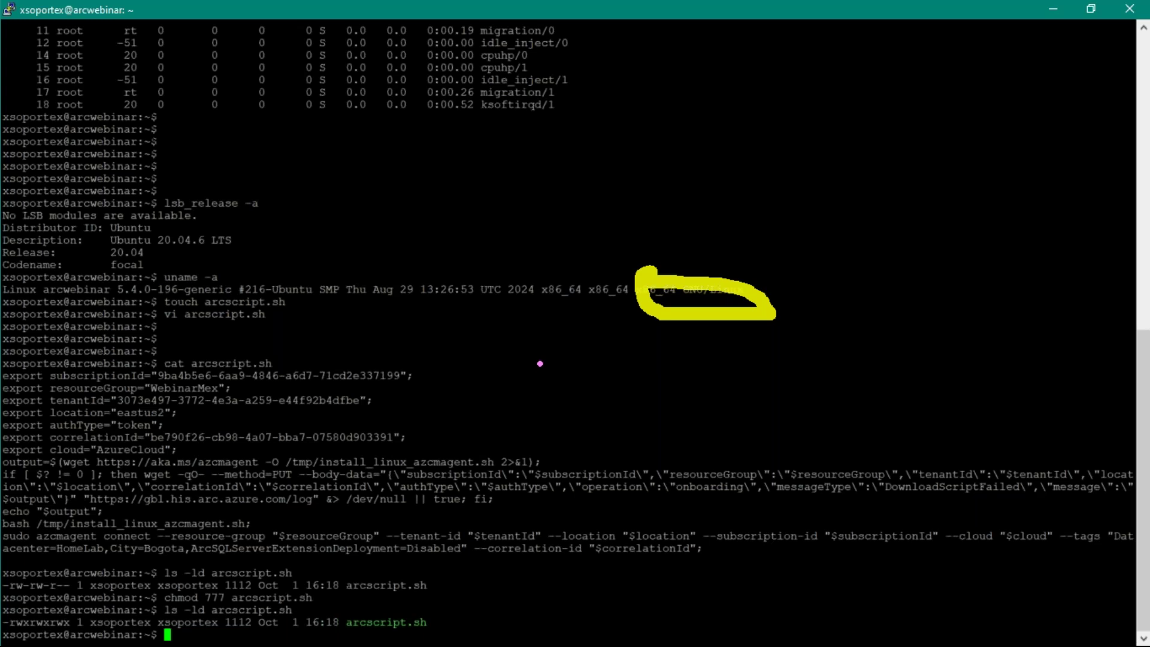
drag(340, 605, 439, 638)
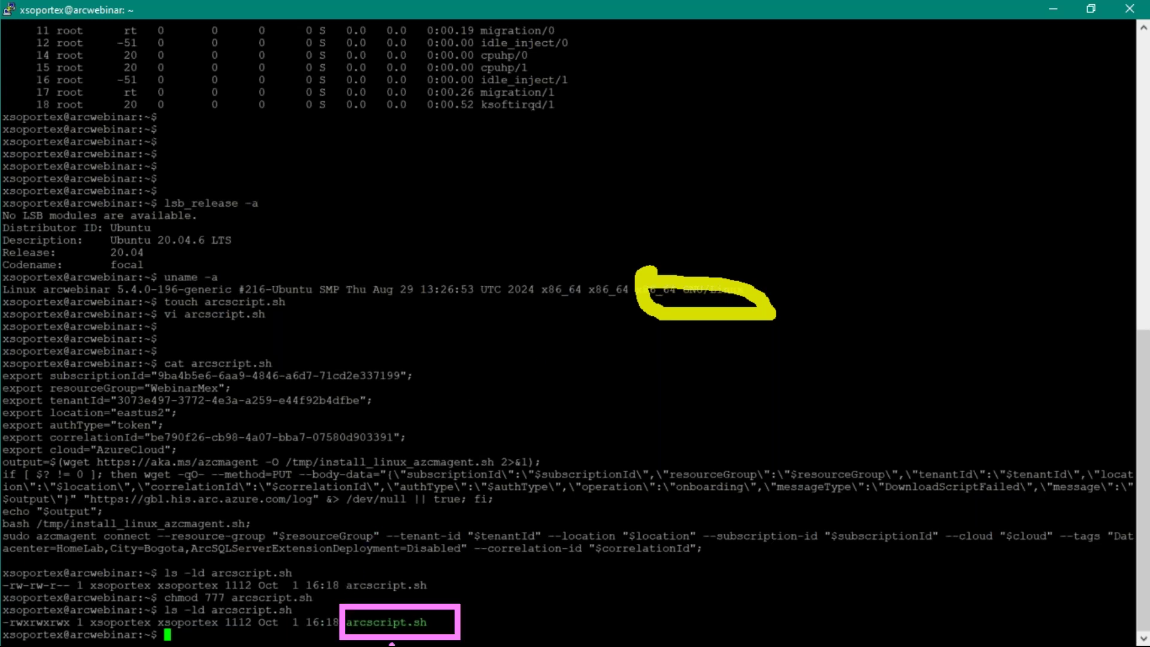
Run arcscript.sh with sh and enter the sudo password to start the Azure Arc agent installation
text(sh )
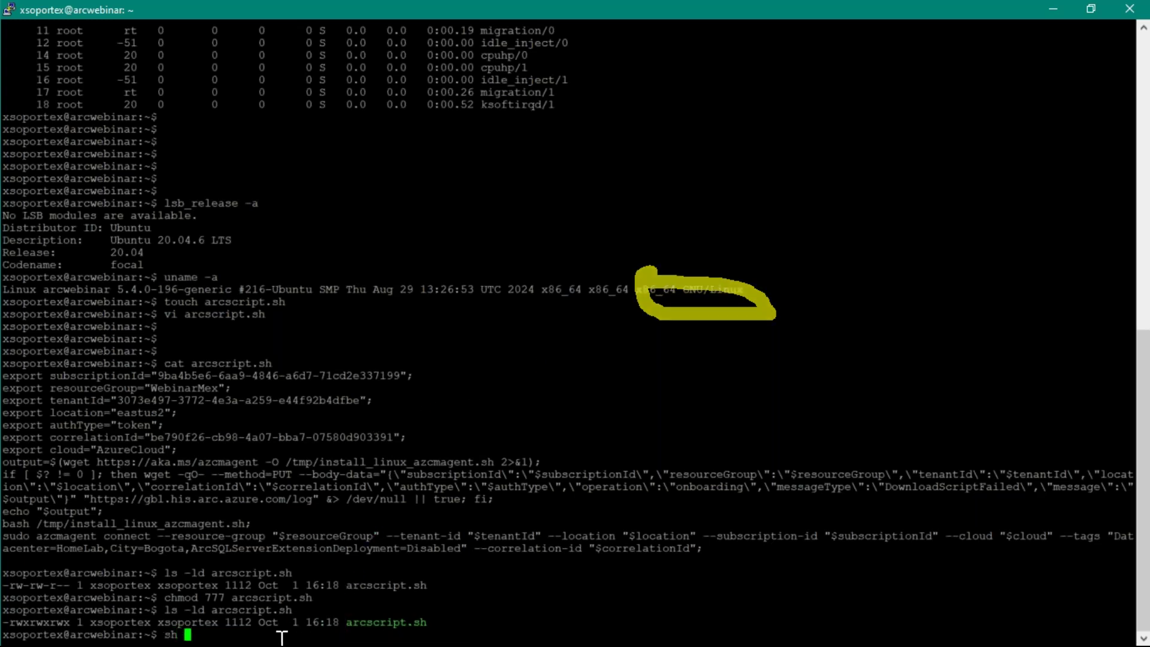
text(arcscript.sh)
key(Return)
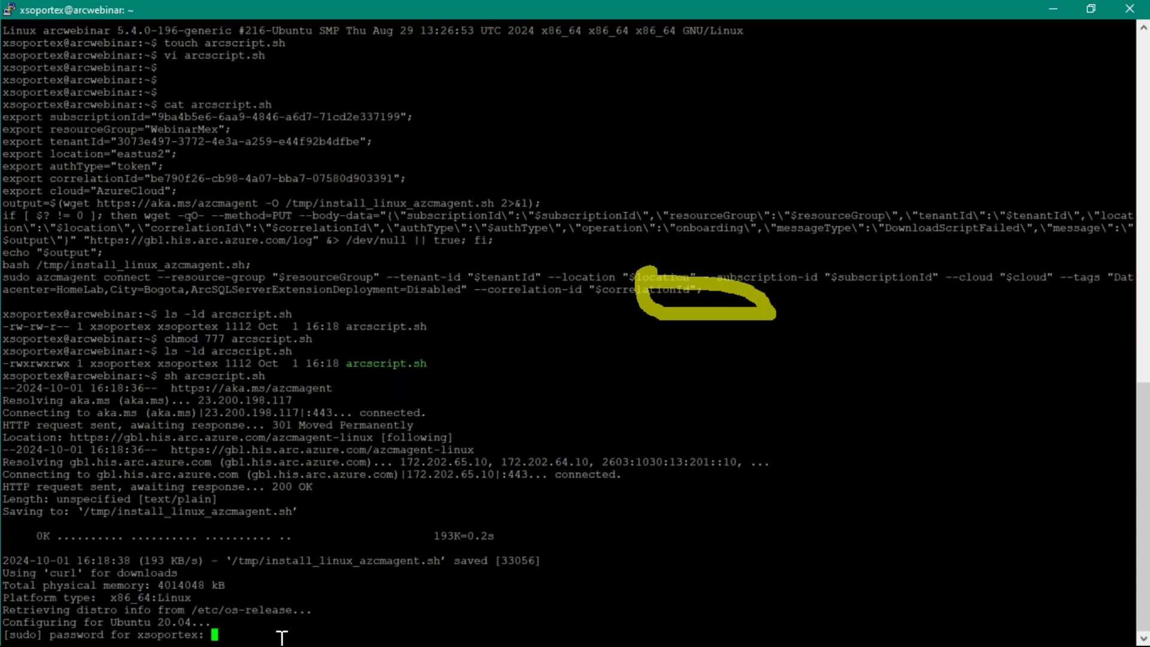
key(Return)
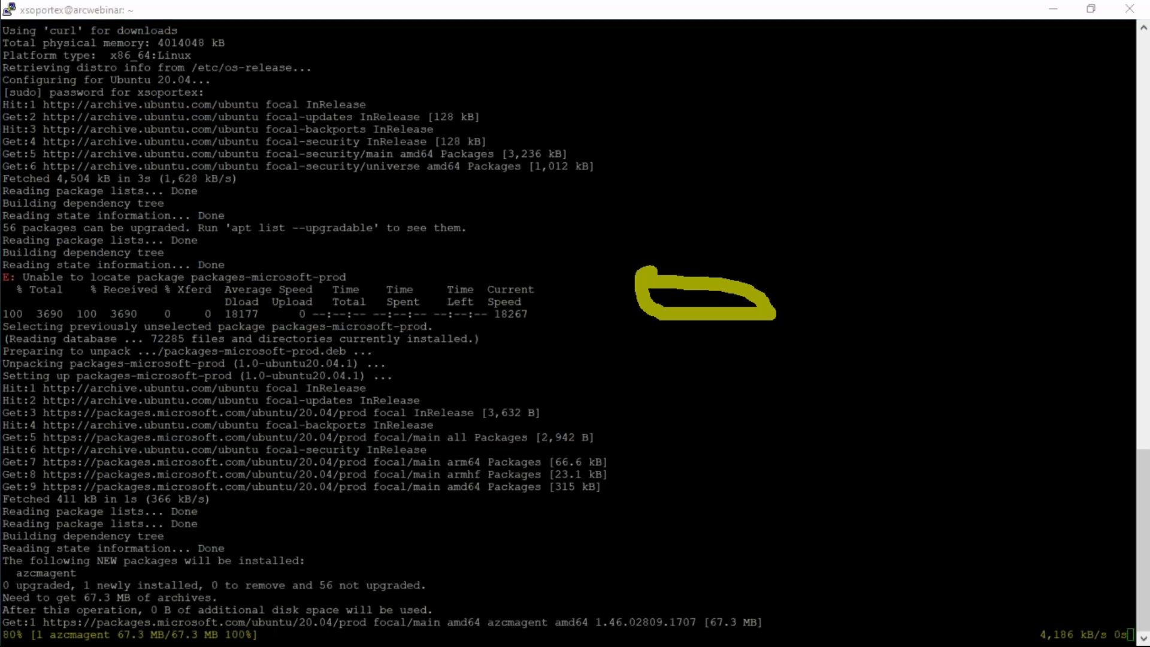
Switch to the Azure portal, open the Azure Arc machines list, and examine arclinux-homelab's Defender extension, monitoring extension and update status
key(alt+Tab)
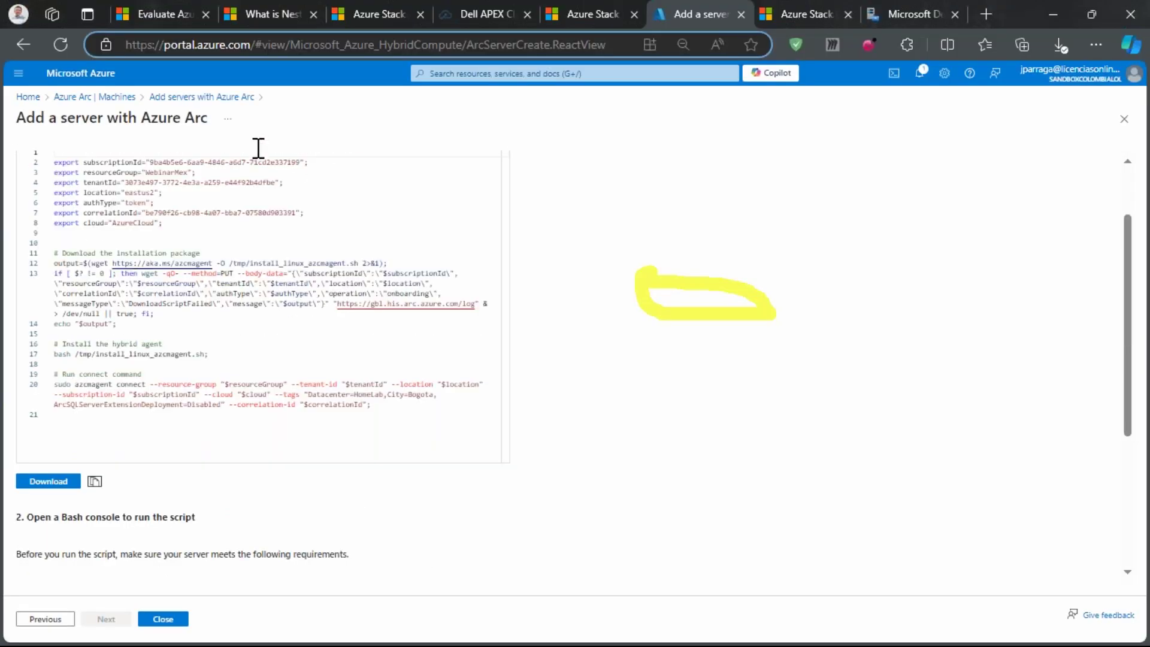
click(105, 98)
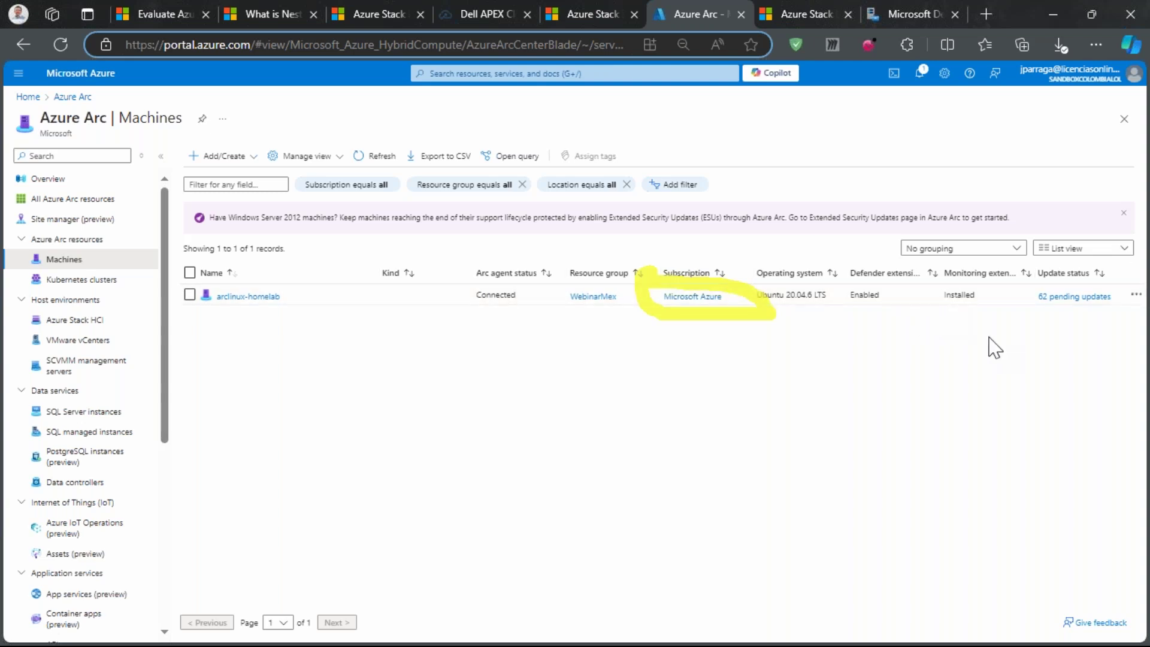
mouse_move(821, 245)
mouse_down()
mouse_move(1021, 330)
mouse_move(1148, 321)
mouse_up()
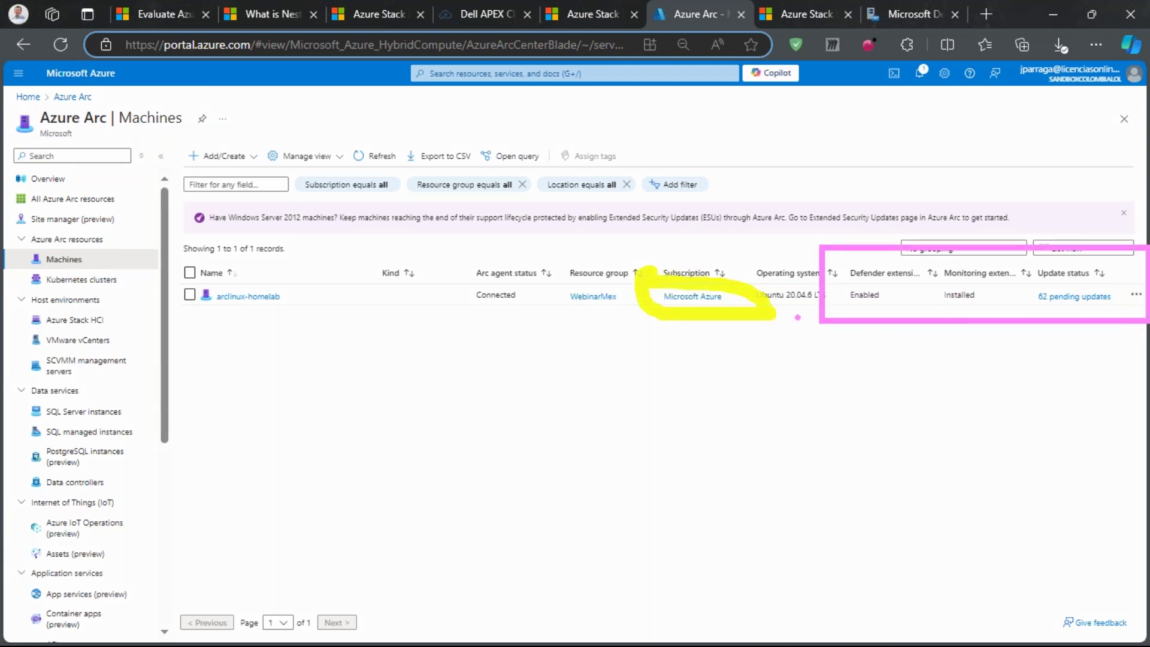
drag(795, 318, 618, 405)
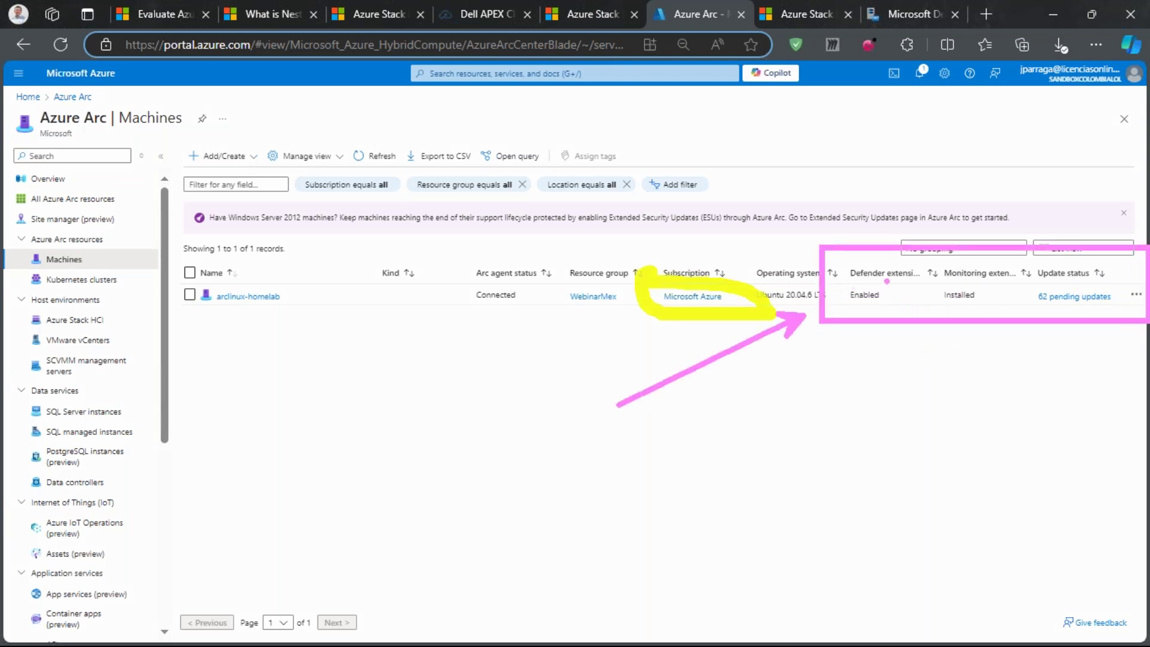
drag(844, 285, 899, 307)
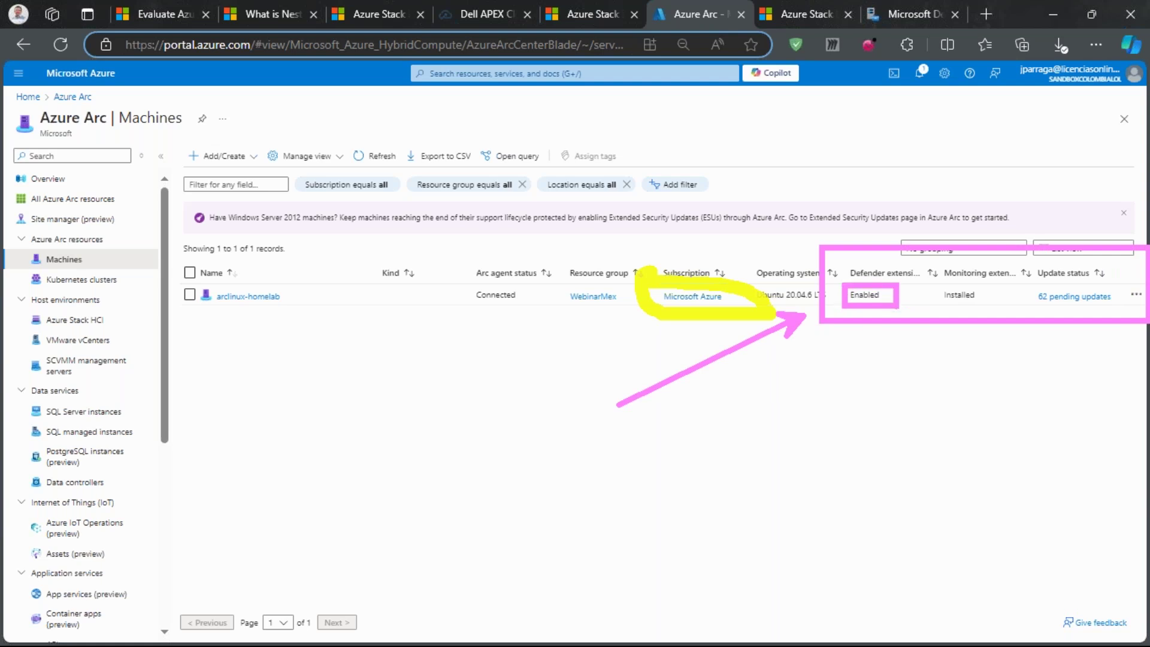
mouse_move(943, 281)
mouse_down()
mouse_move(953, 306)
mouse_move(942, 279)
mouse_up()
drag(959, 326, 895, 378)
mouse_move(1115, 259)
mouse_down()
mouse_move(1120, 285)
mouse_move(1124, 260)
mouse_up()
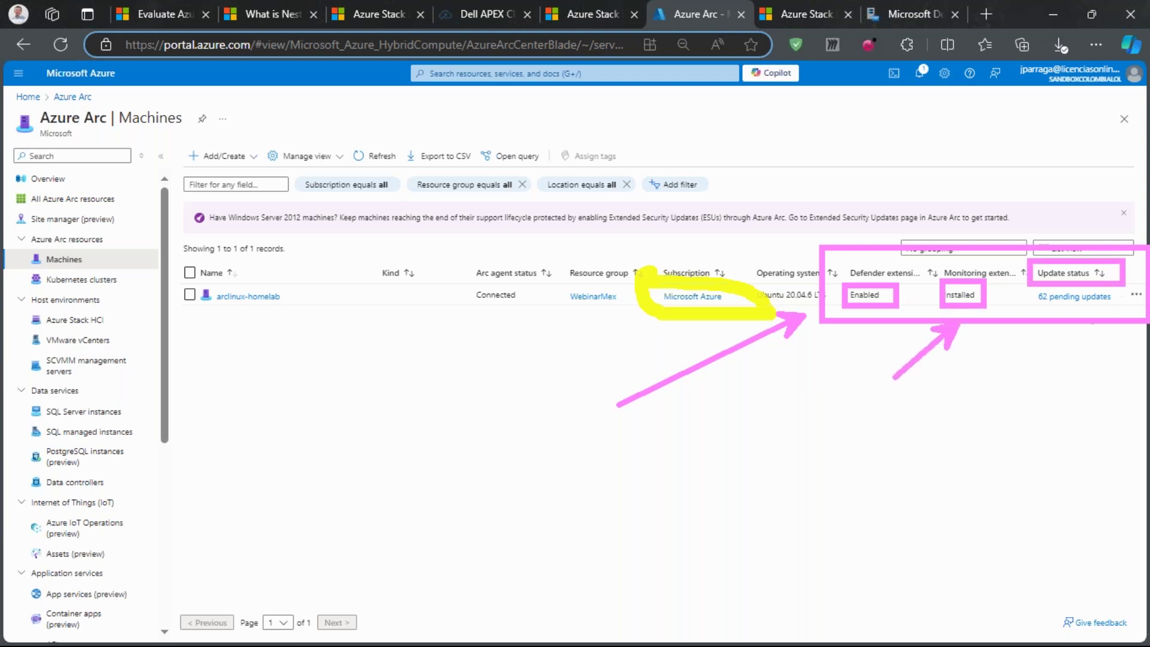
drag(1067, 310, 1021, 418)
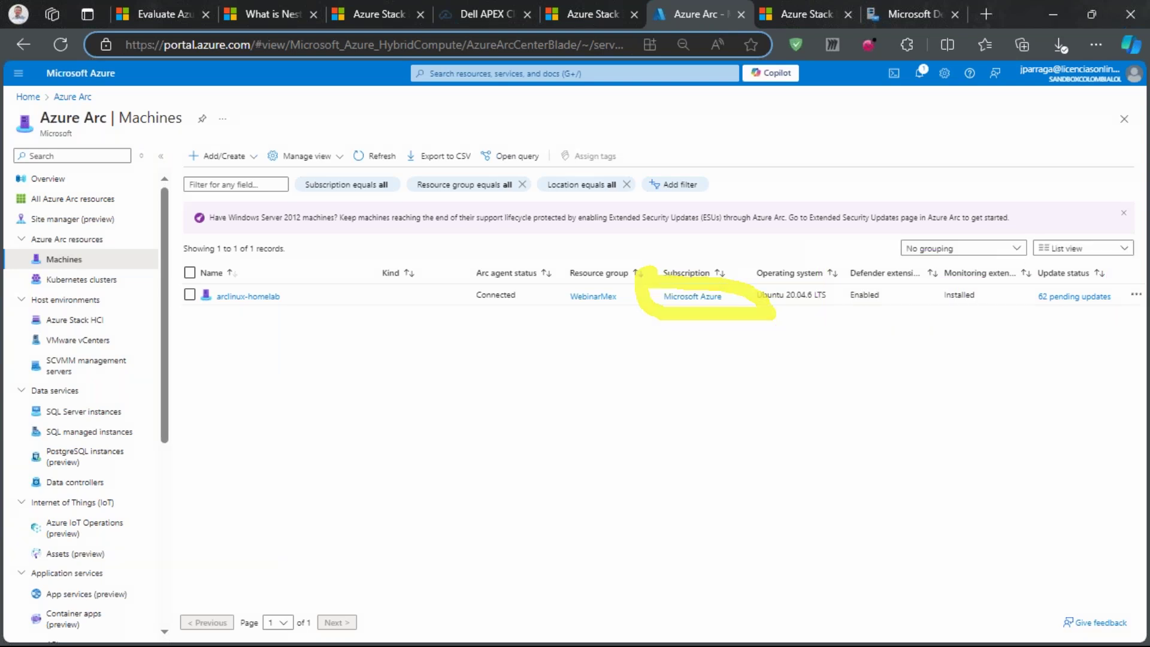
Browse the first three pages of arclinux-homelab's pending updates, then open its update settings
click(1095, 297)
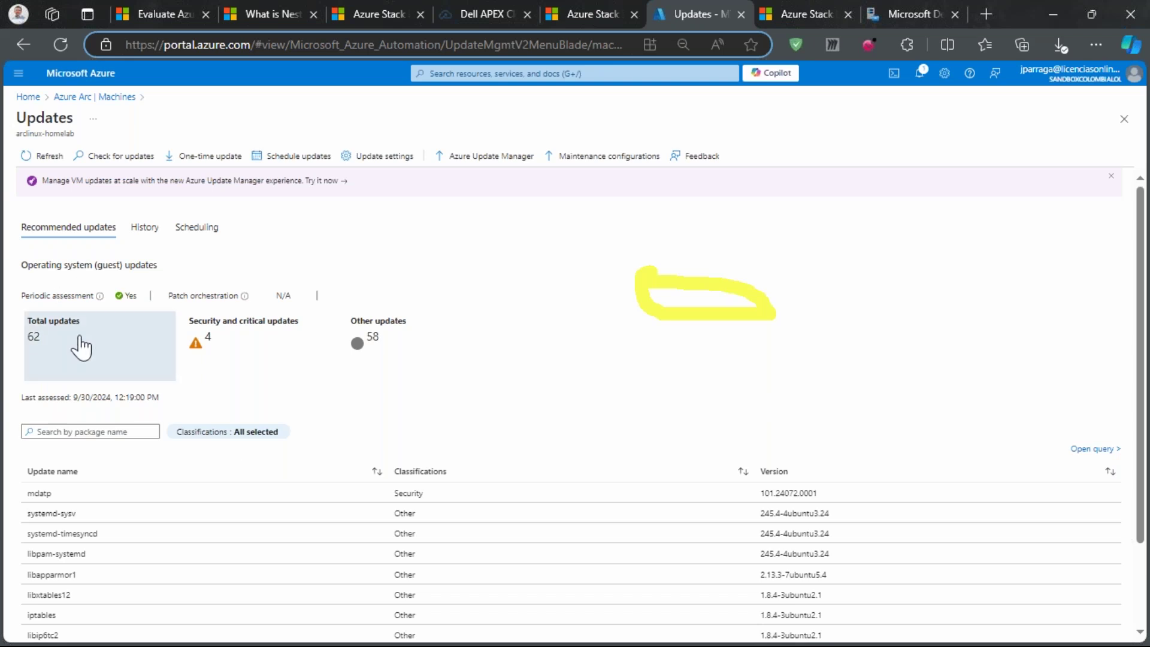
scroll(80, 346, down, 3)
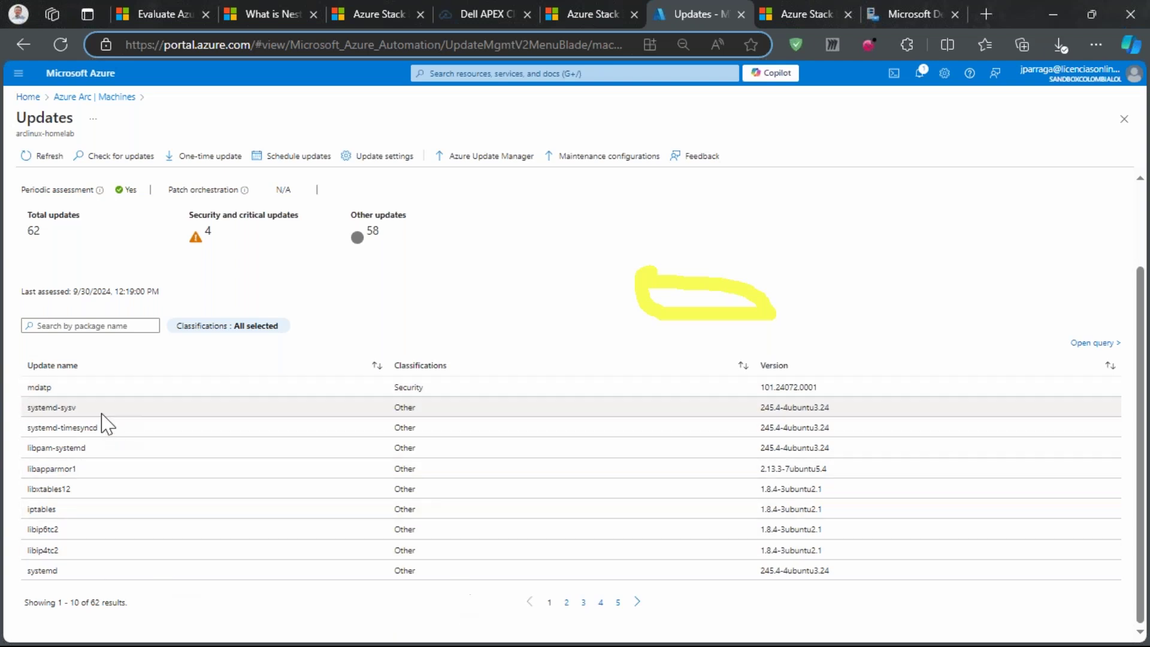
click(567, 602)
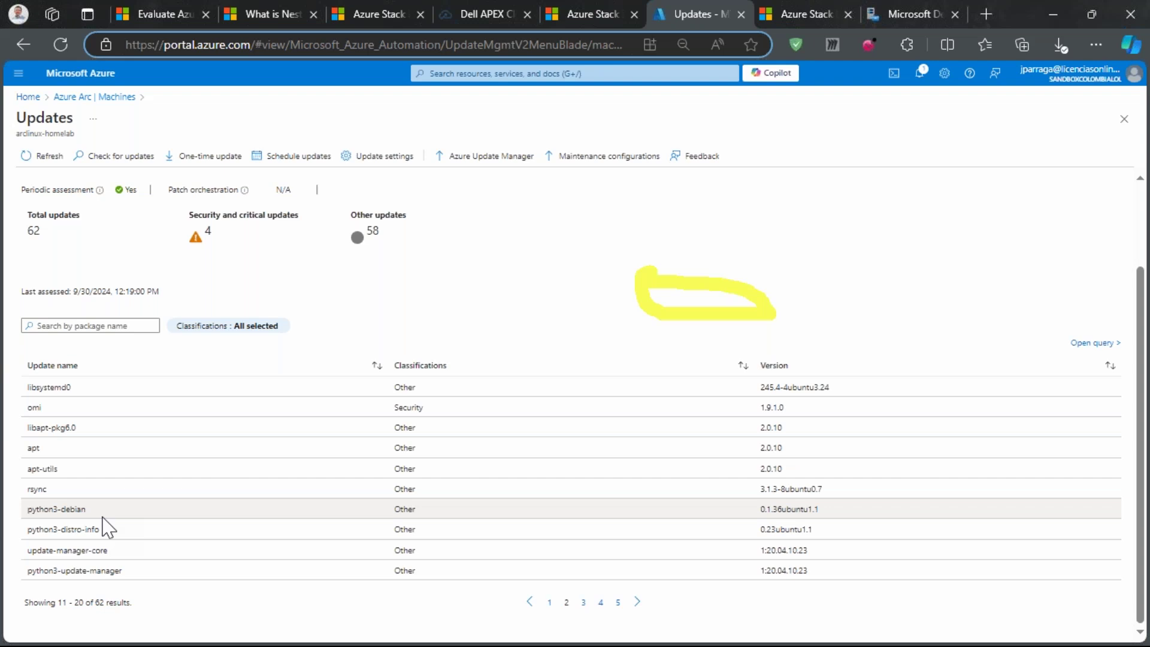
click(584, 603)
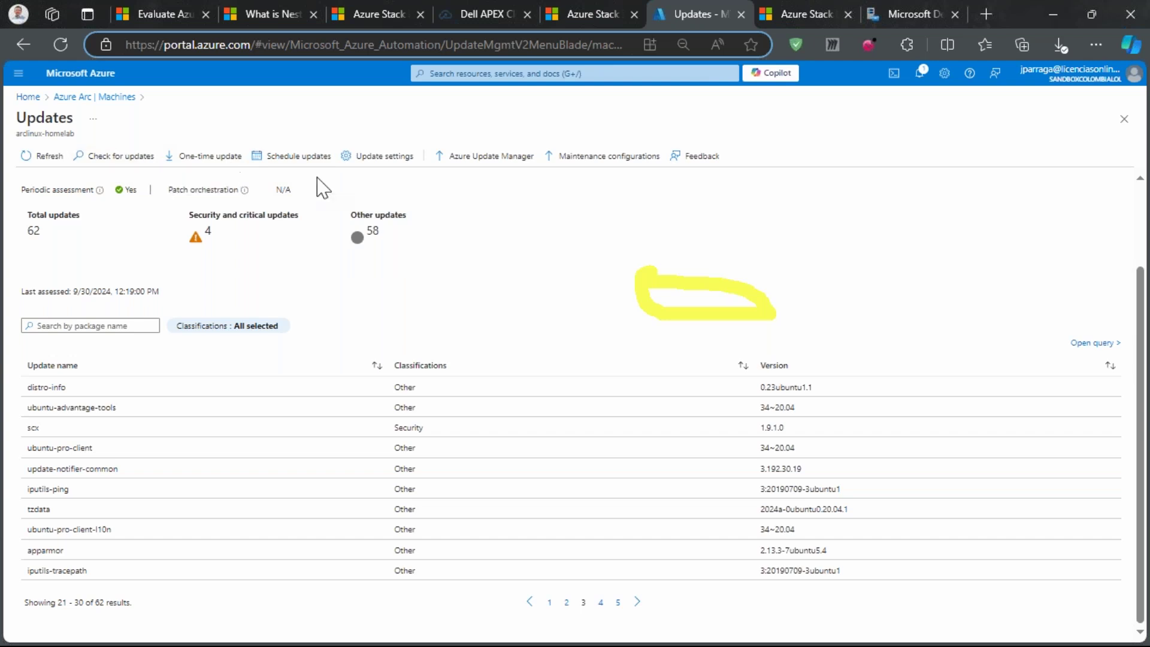
click(397, 170)
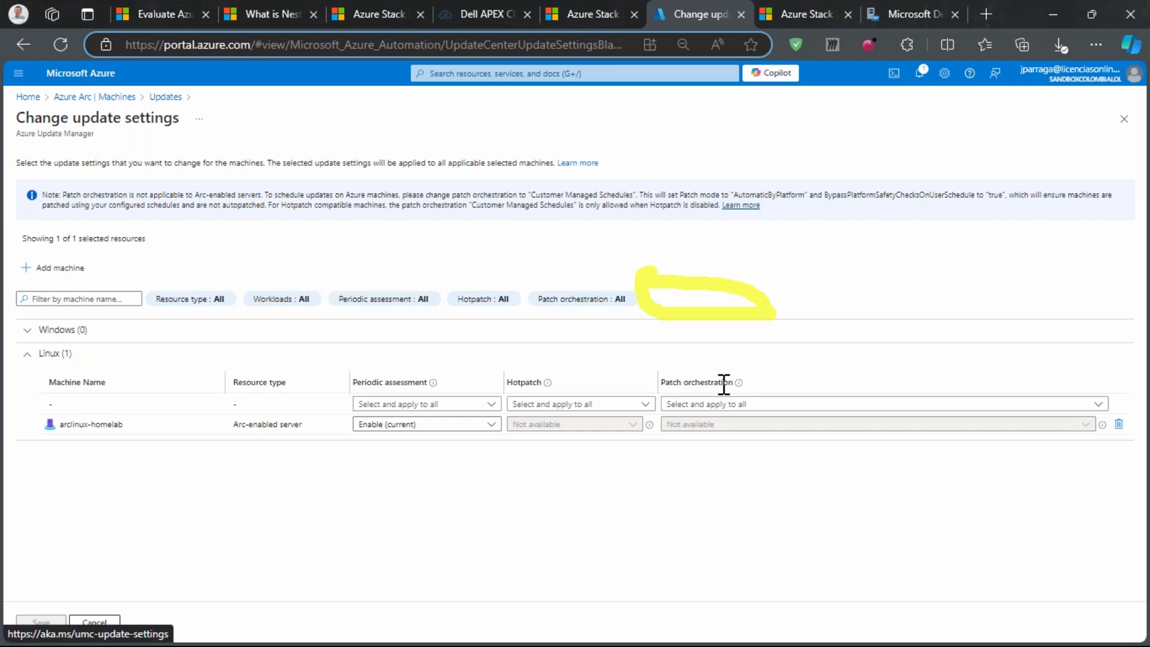
Copy the device login address from the terminal output and open it in a new browser tab
click(1064, 15)
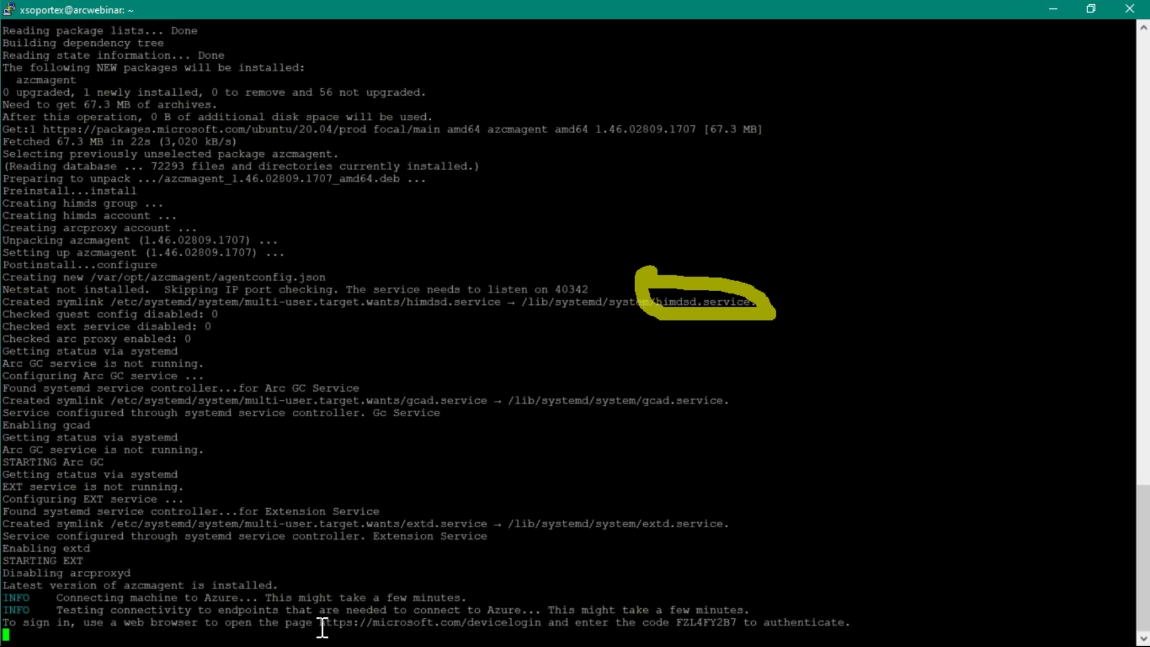
drag(319, 622, 541, 623)
key(ctrl+c)
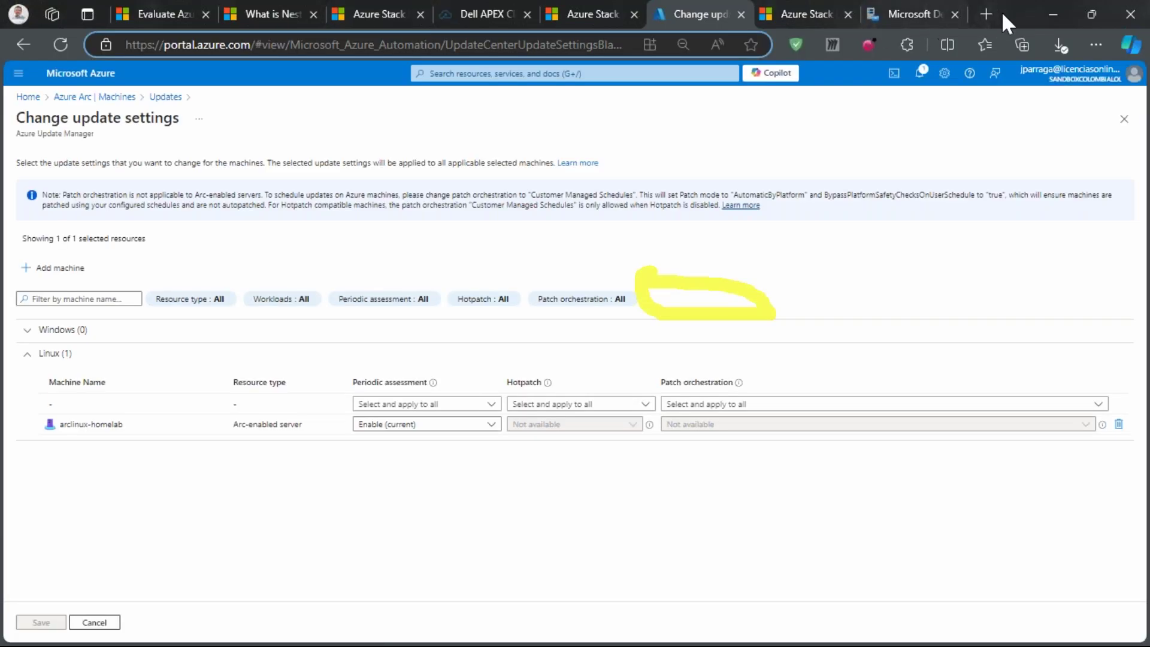
click(983, 15)
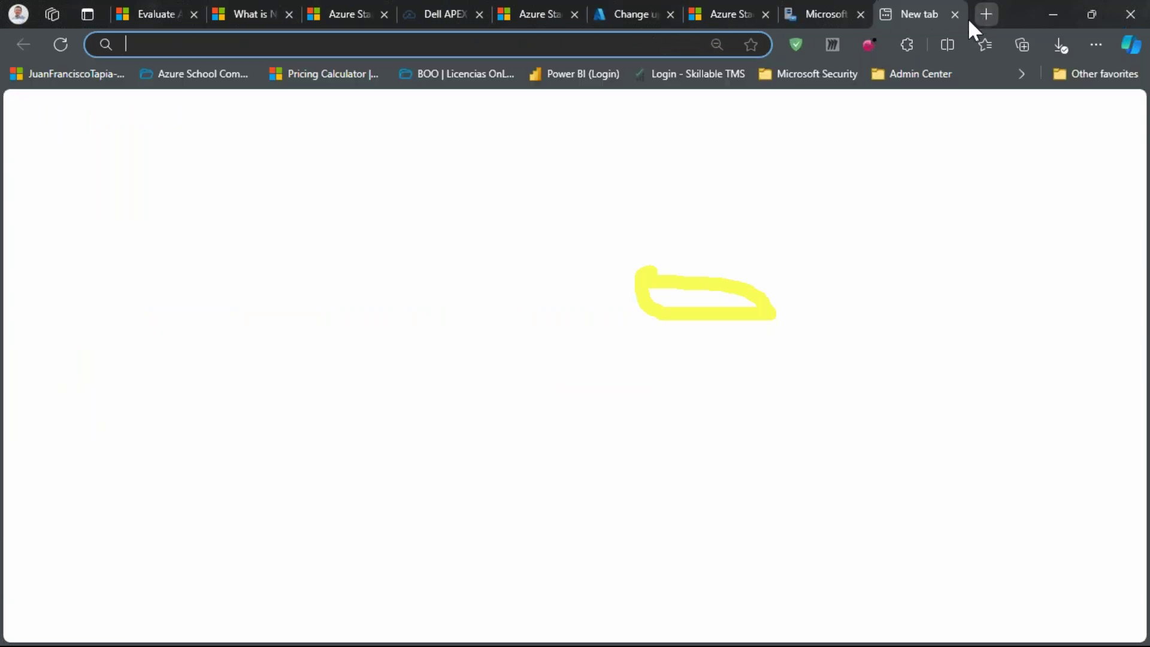
click(542, 39)
key(ctrl+v)
key(Return)
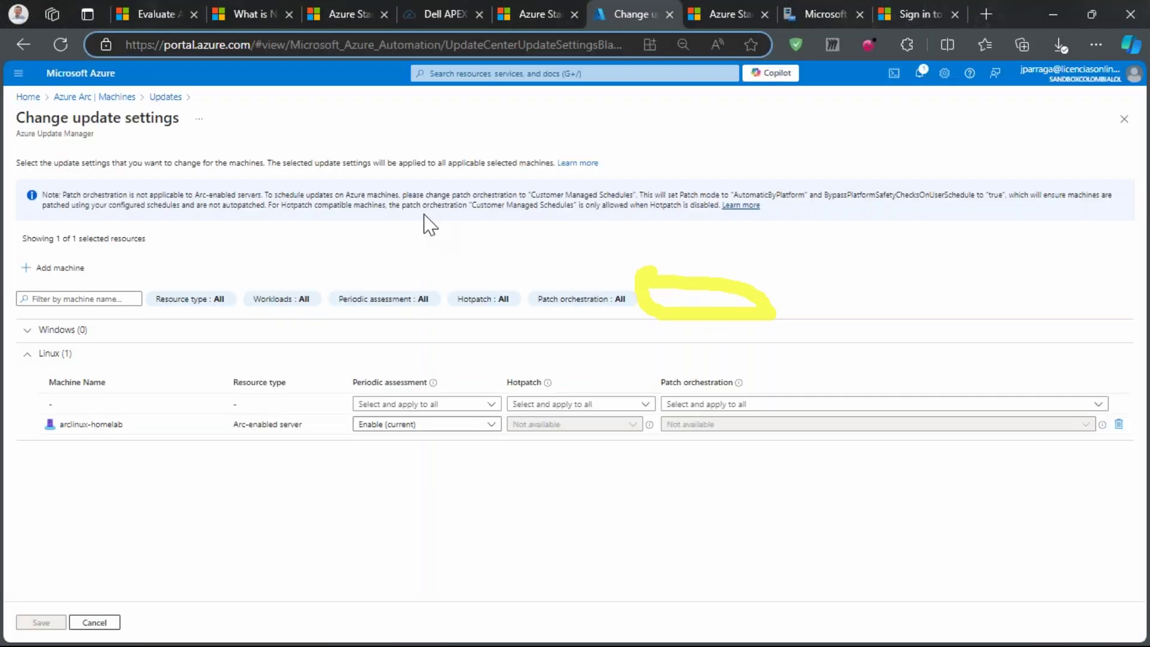
Copy the authentication code from the terminal and enter it on the Microsoft device sign-in page
key(alt+Tab)
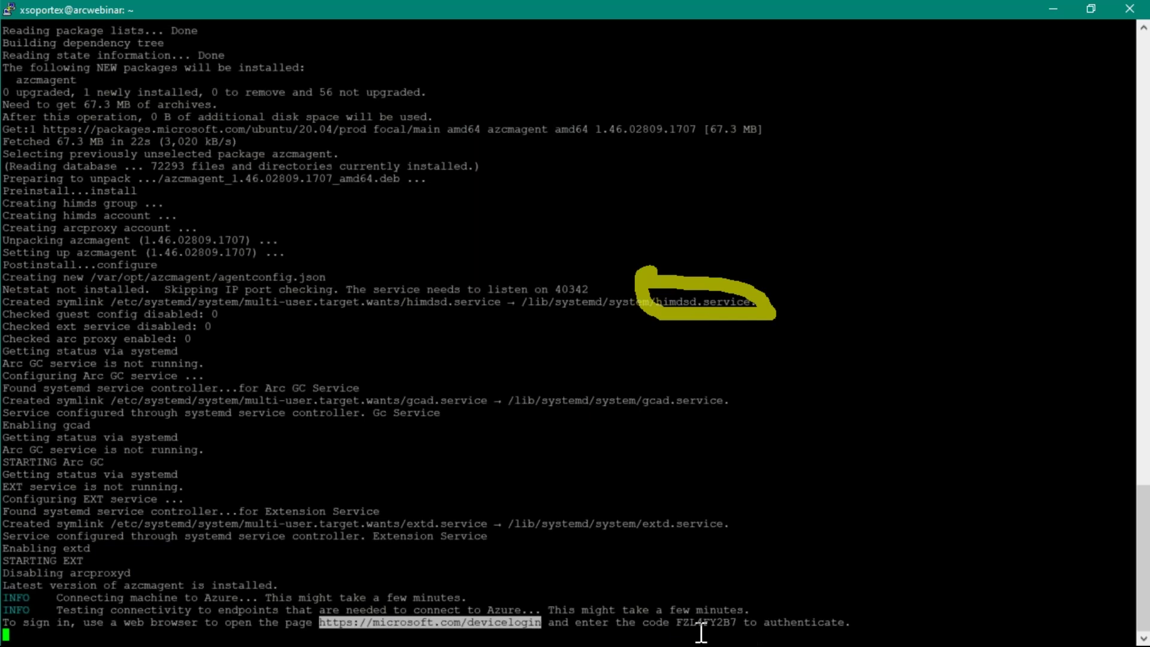
drag(678, 624, 738, 623)
click(1053, 10)
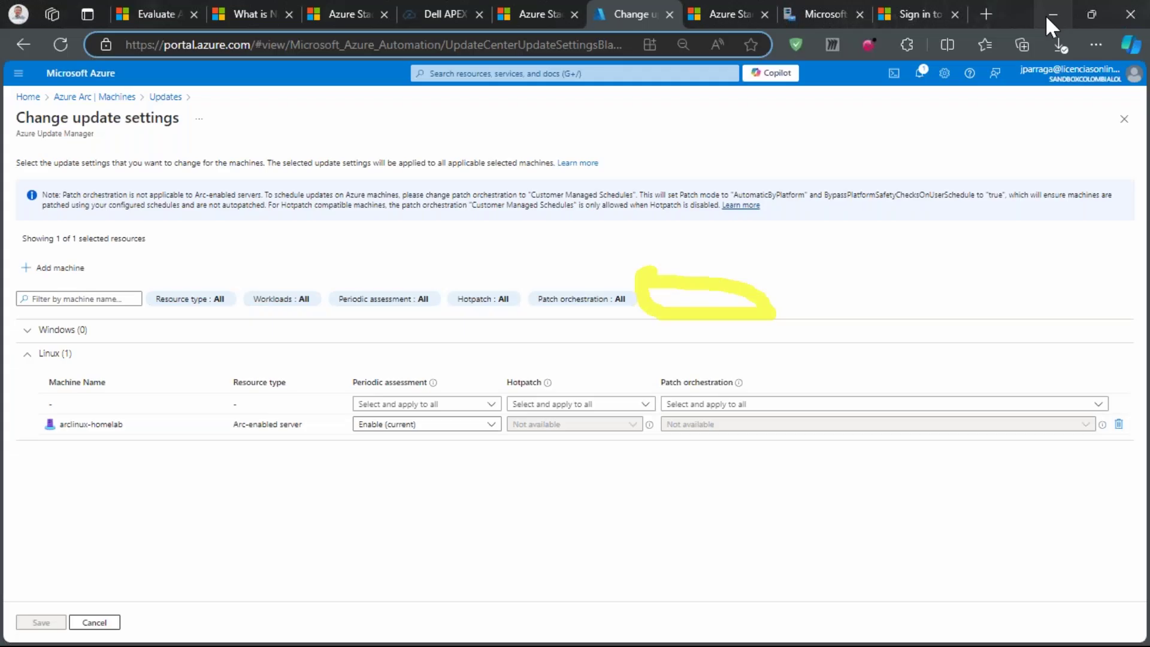
click(889, 5)
click(521, 367)
text(FZL4FY2B7)
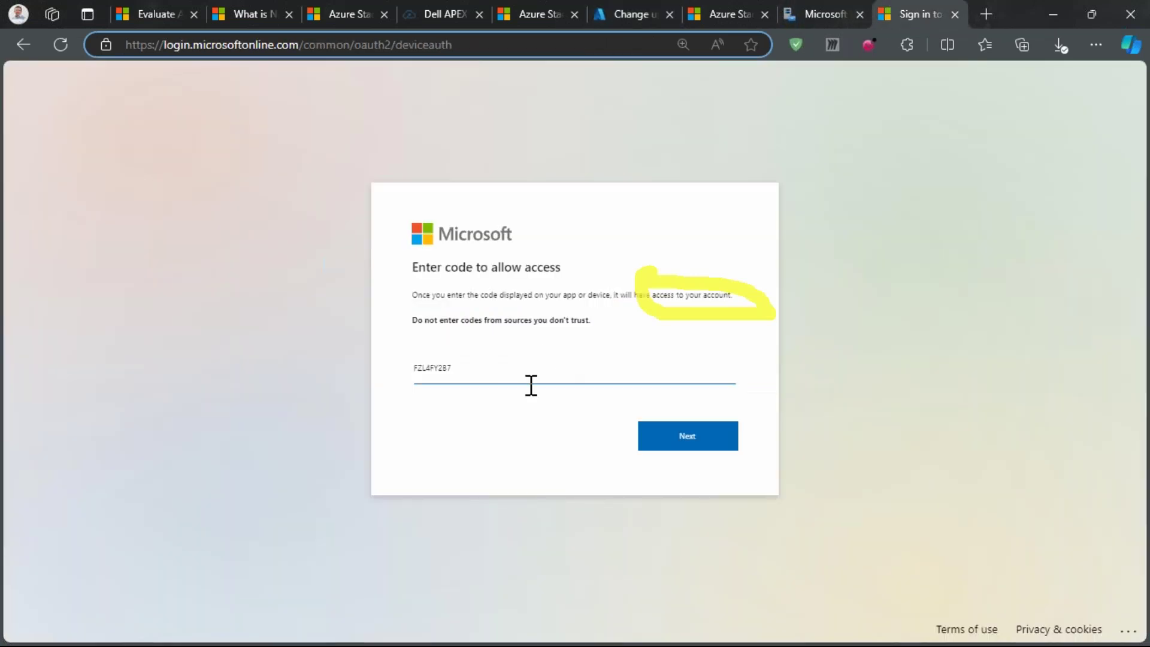
Submit the code, pick the already signed-in account, and approve the sign-in to Azure Connected Machine Agent
click(702, 449)
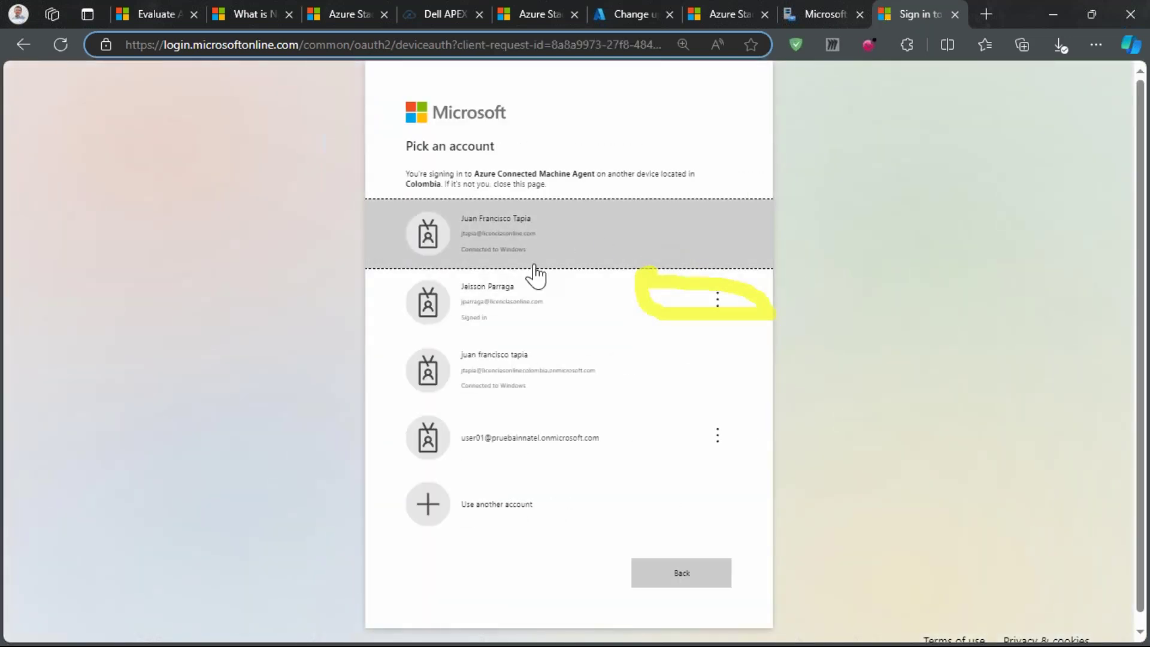
click(524, 298)
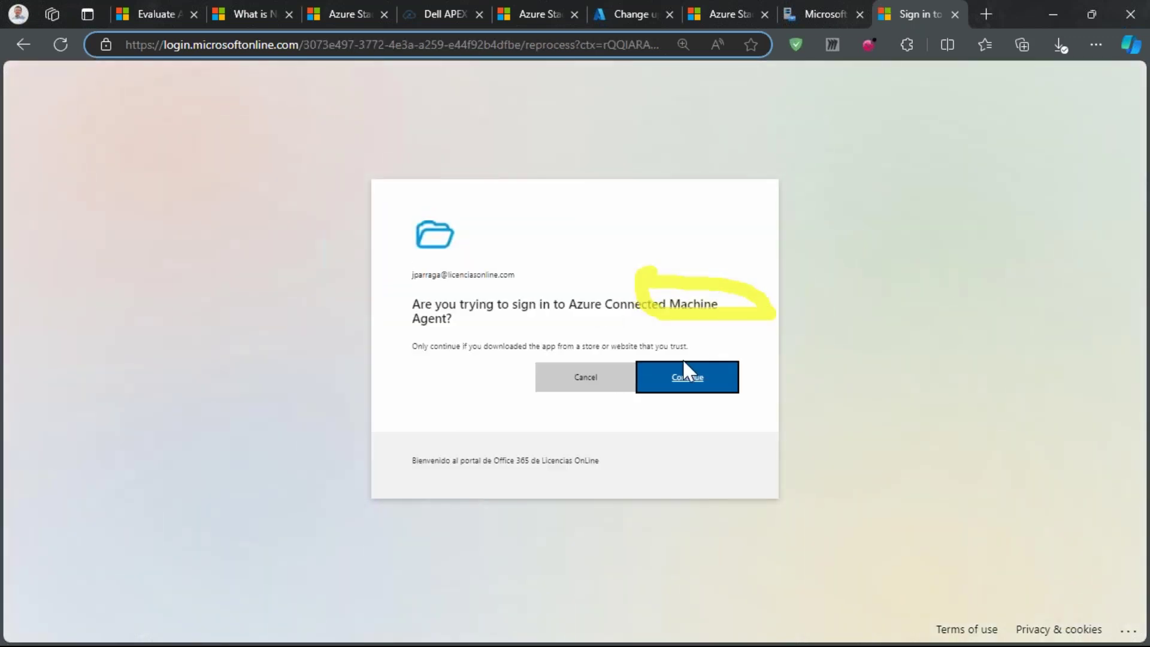
click(684, 364)
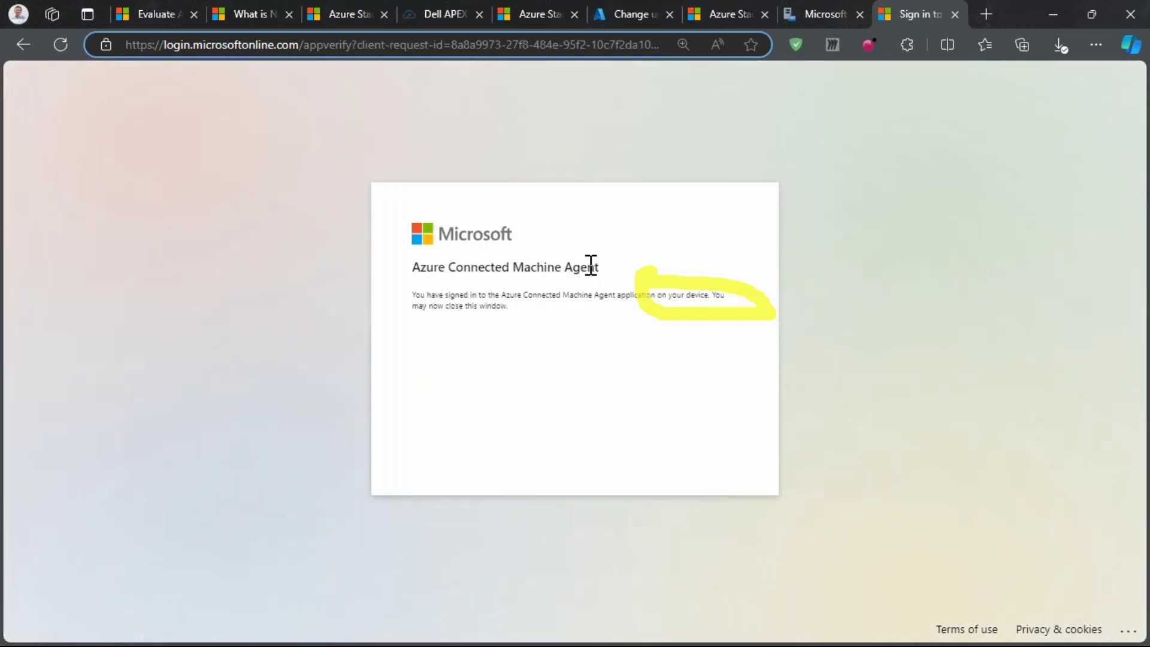
Return to the Azure Arc machines list in the Azure portal and refresh it
click(815, 18)
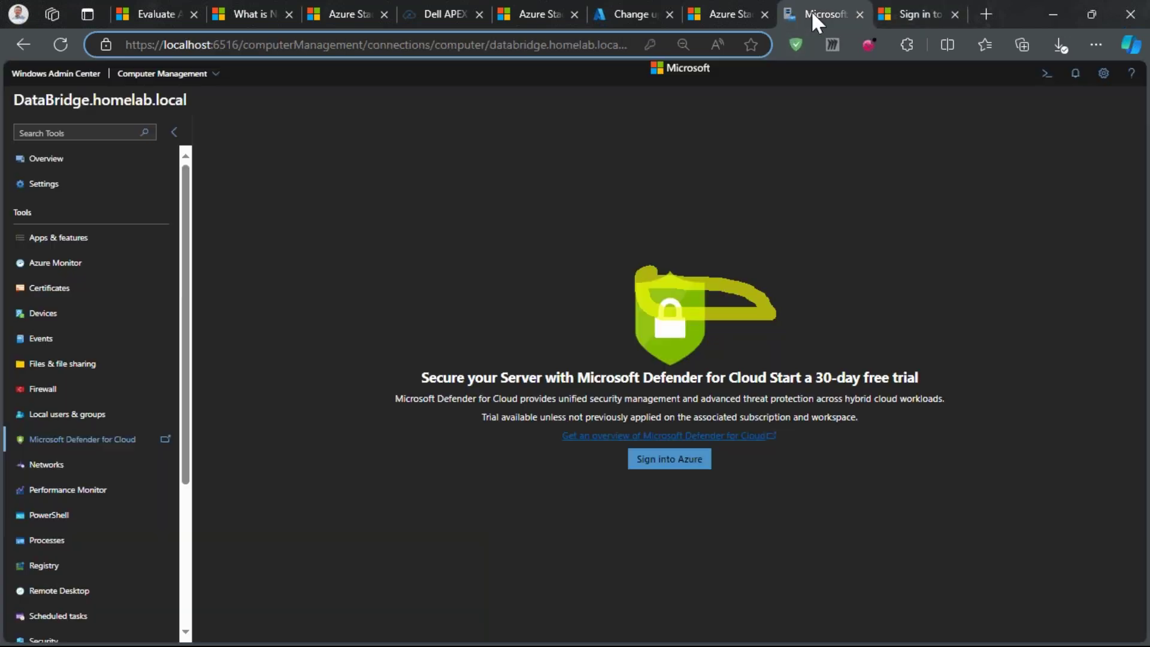
click(605, 13)
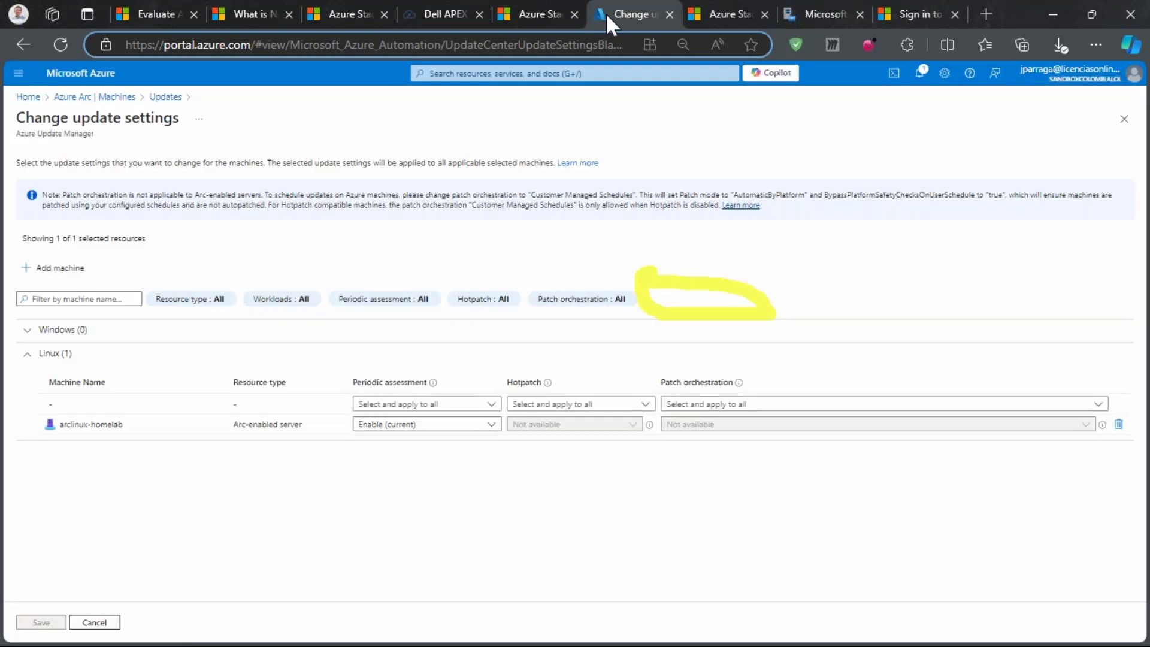
click(93, 99)
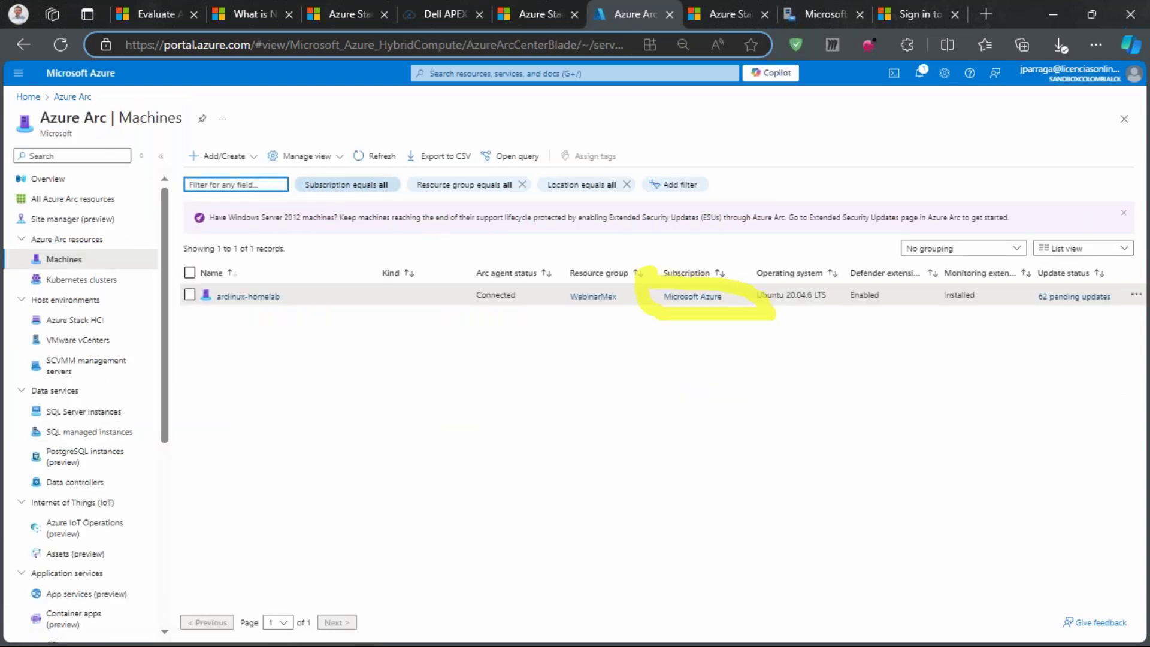
click(377, 157)
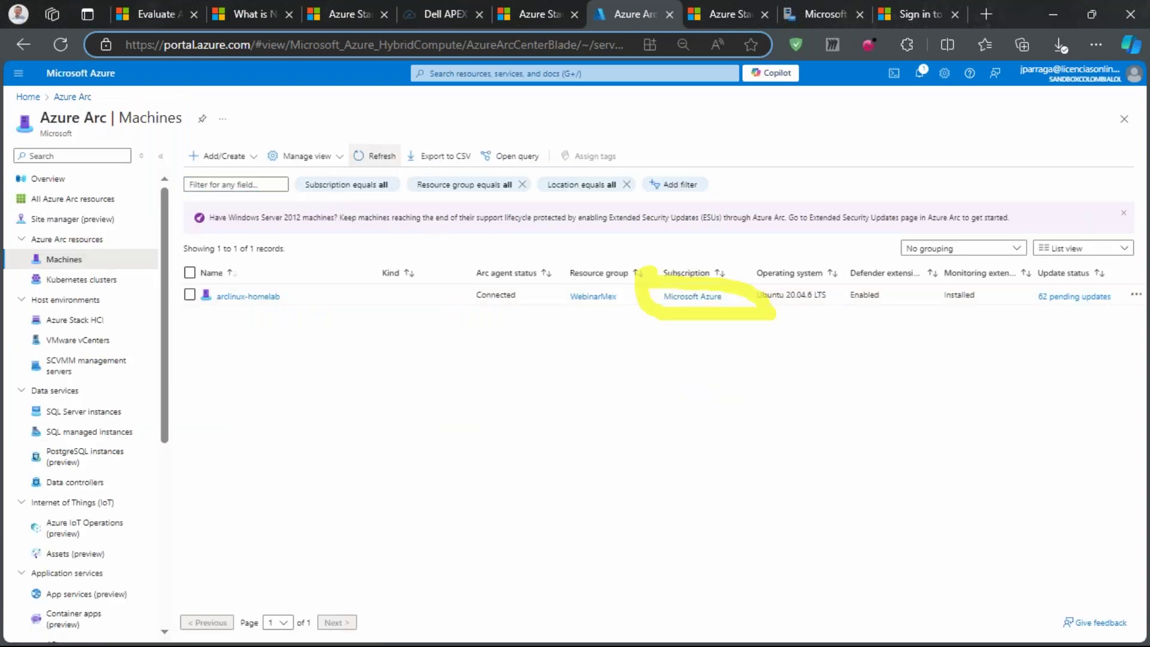
click(379, 157)
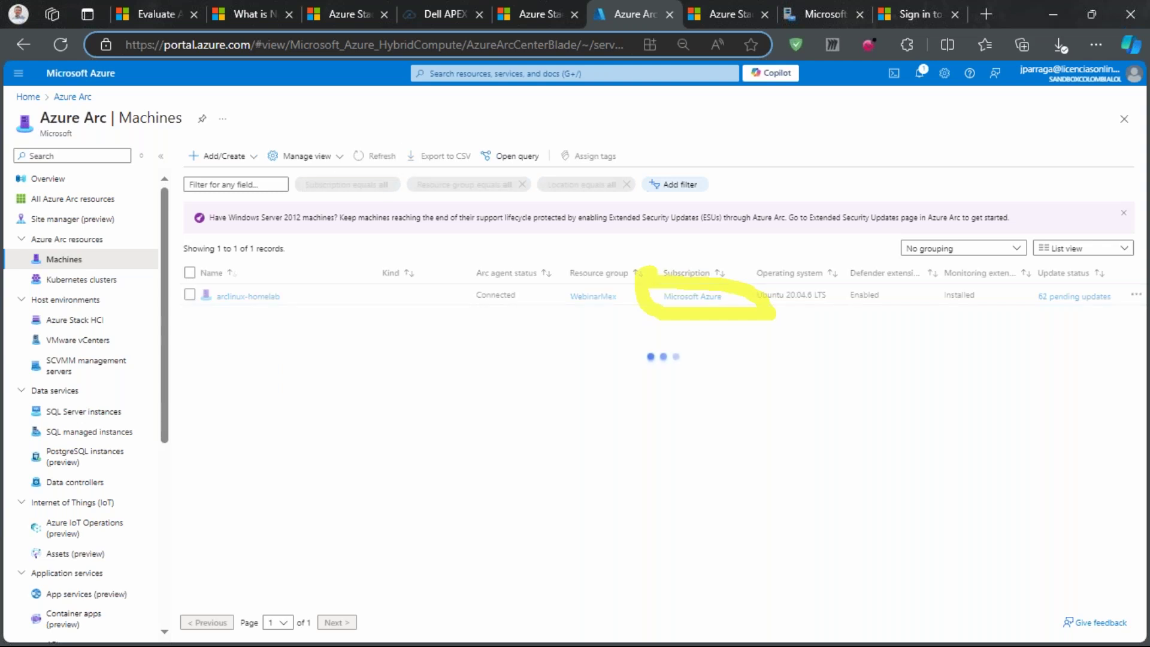
click(379, 157)
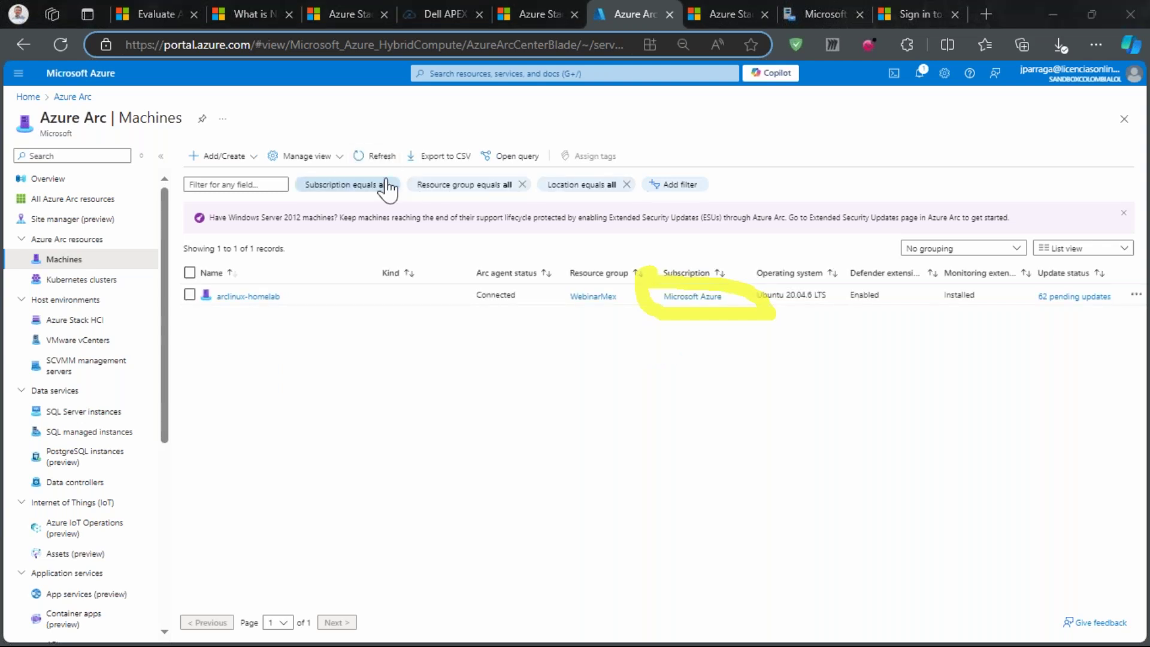
Switch to the terminal and examine the final connection status of the Azure Arc script
key(alt+Tab)
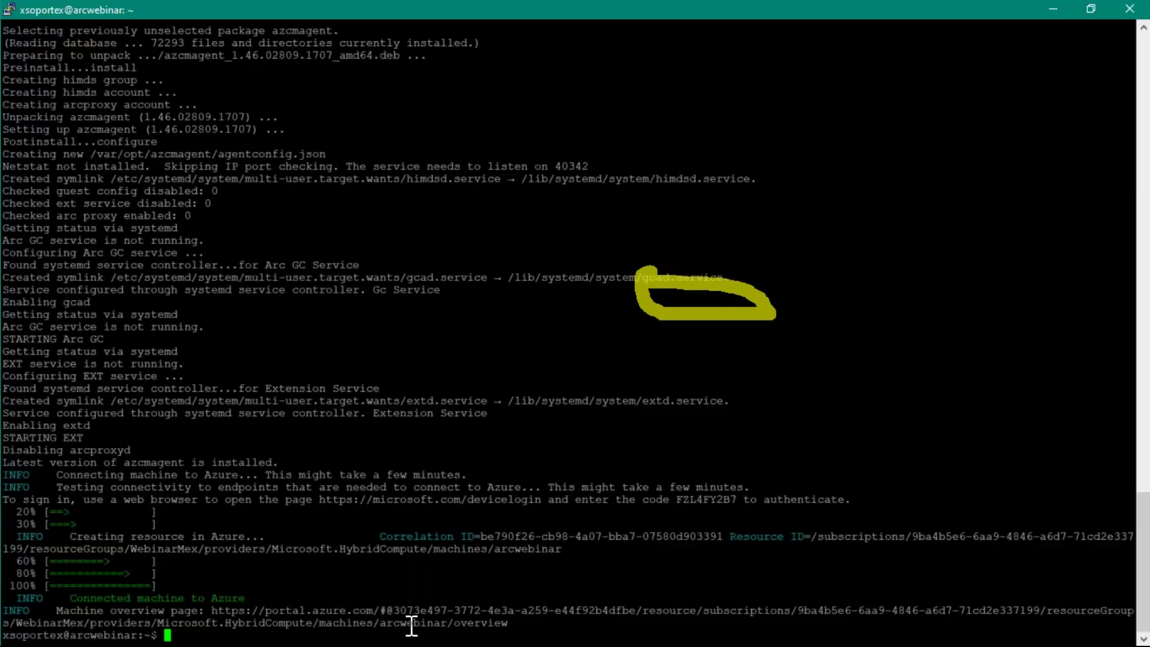
drag(67, 597, 244, 595)
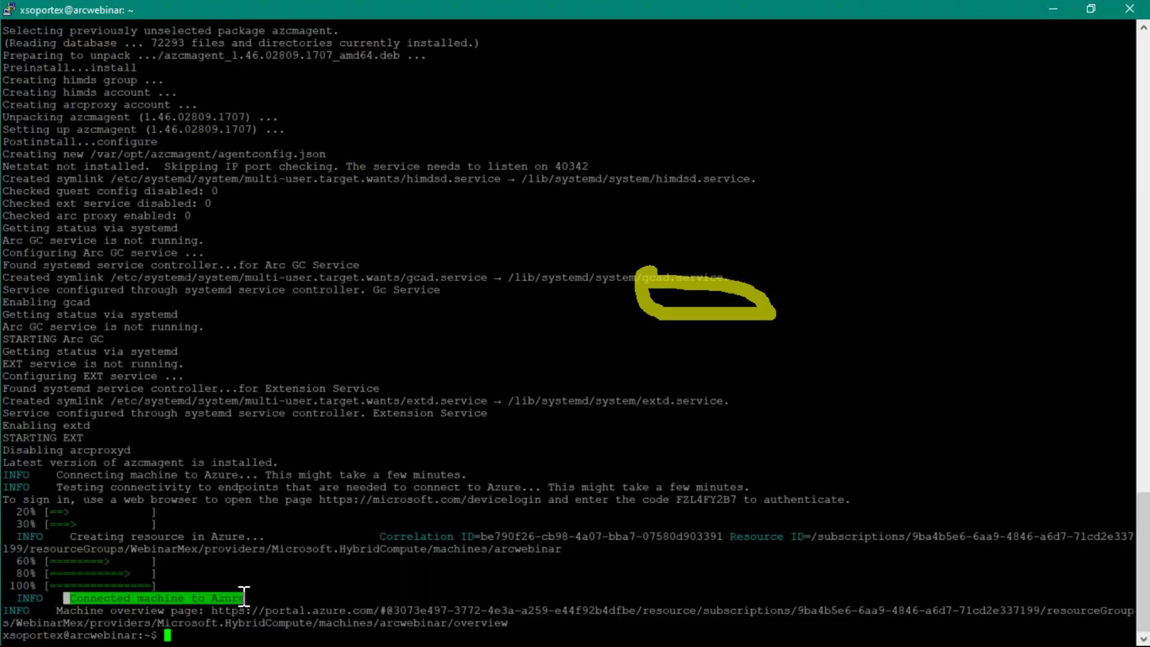
mouse_move(37, 580)
mouse_down()
mouse_move(269, 587)
mouse_move(37, 596)
mouse_up()
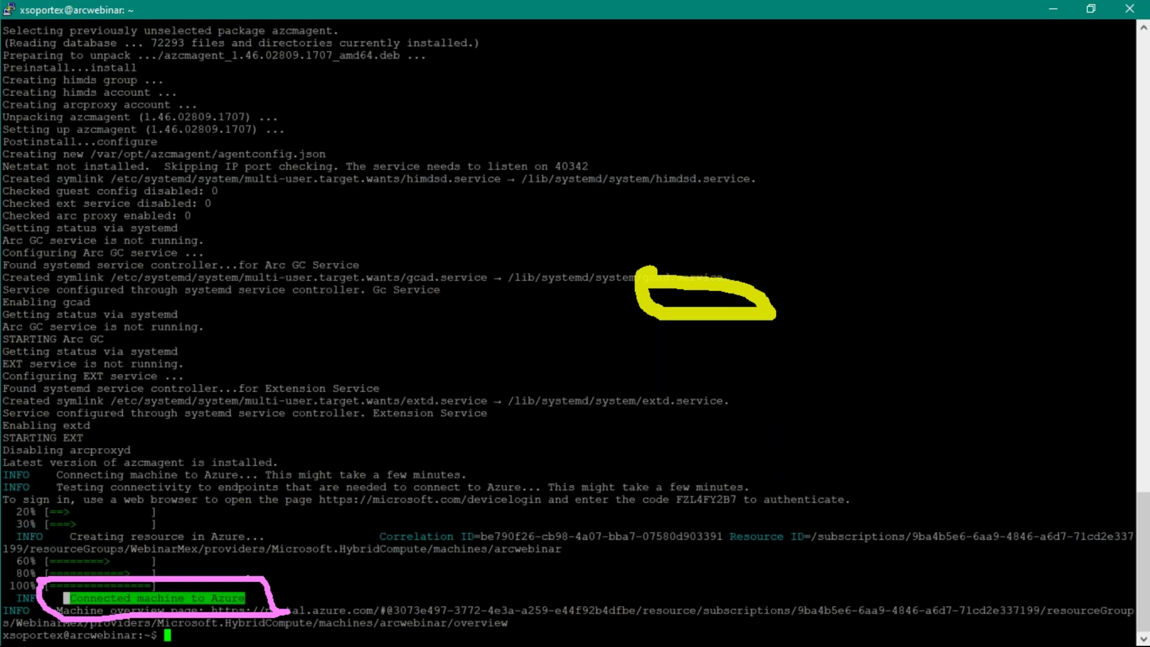
key(Escape)
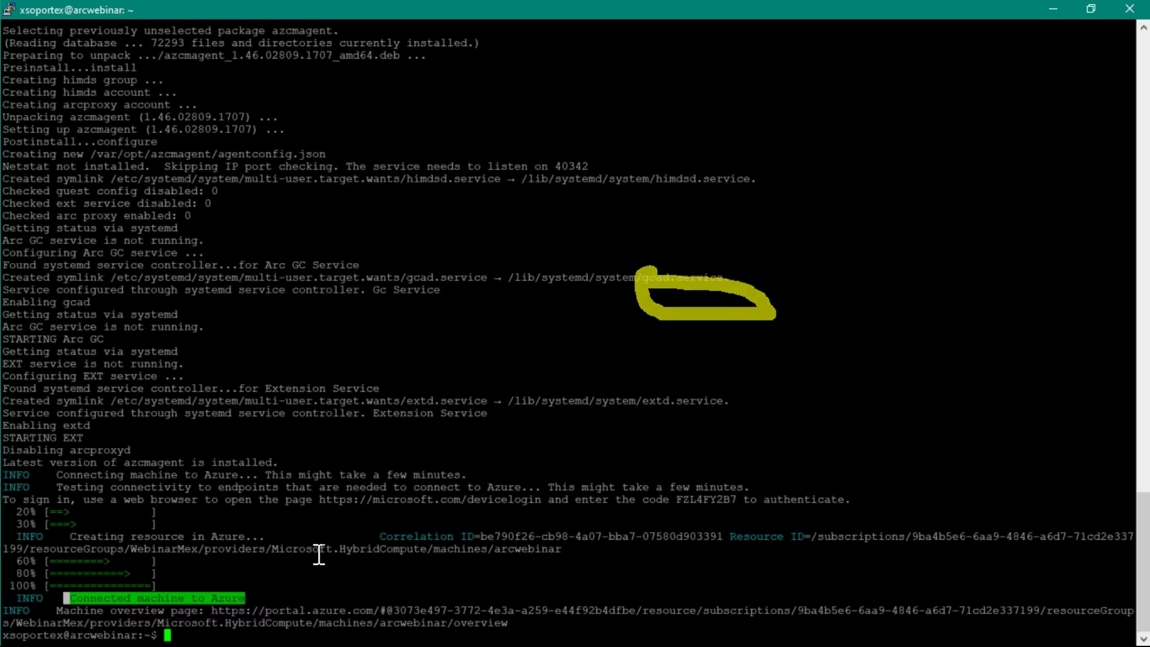
key(ctrl+2)
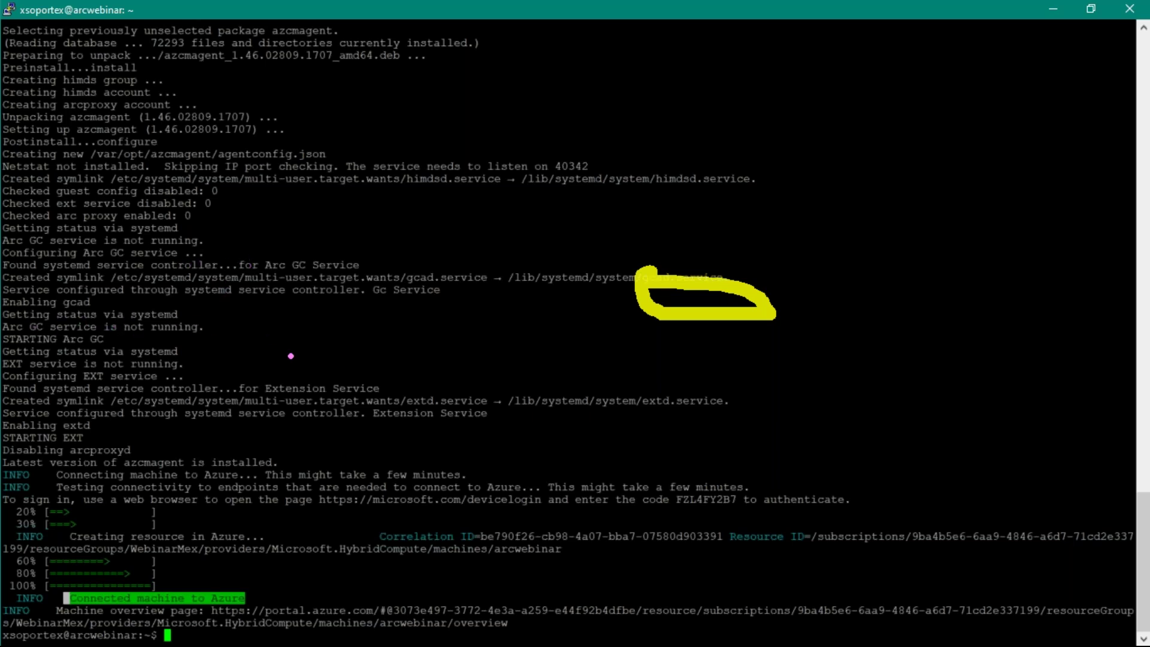
Examine the machine overview page address in the script output and run hostname to check the server's name
drag(214, 611, 818, 613)
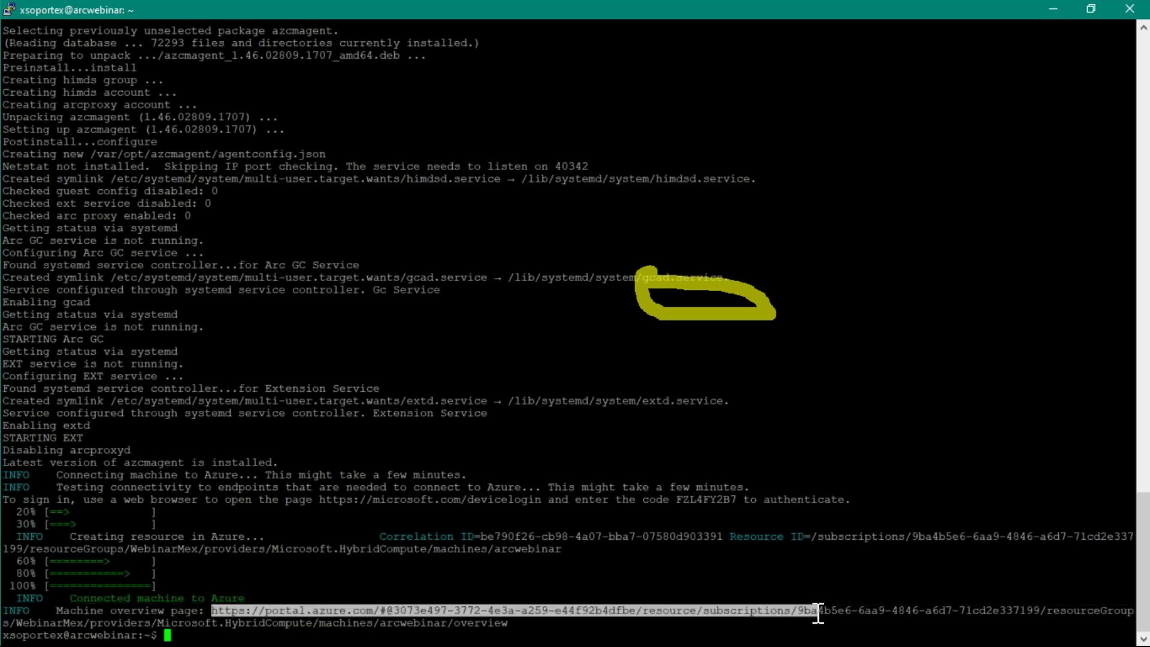
drag(819, 613, 310, 628)
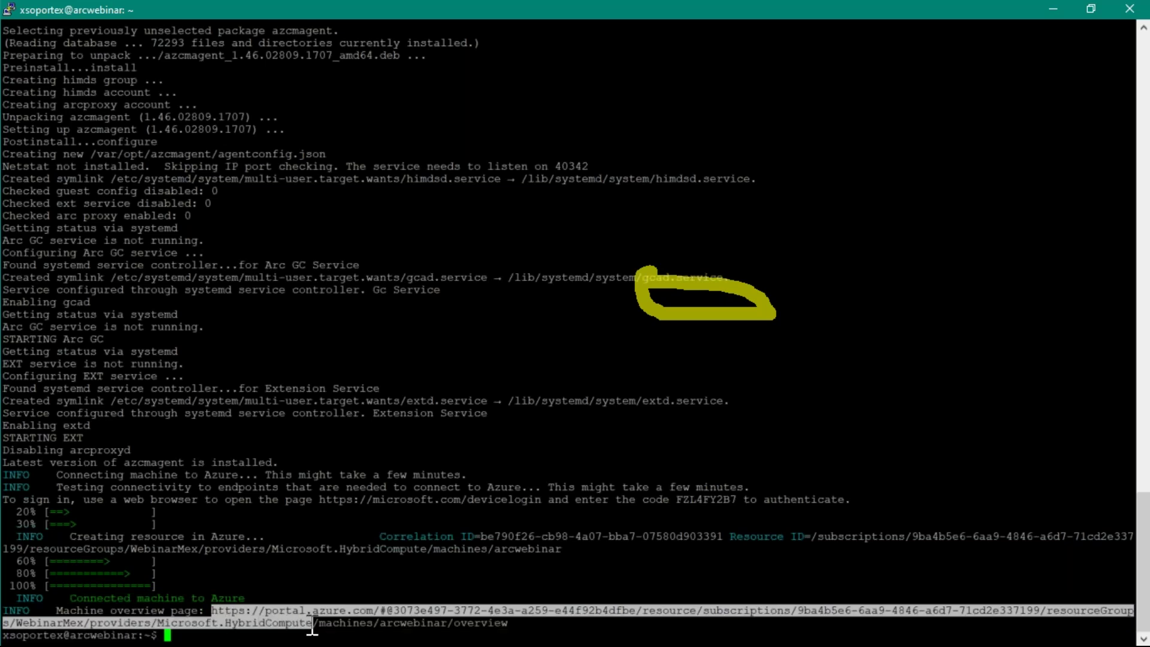
drag(312, 628, 393, 629)
click(390, 635)
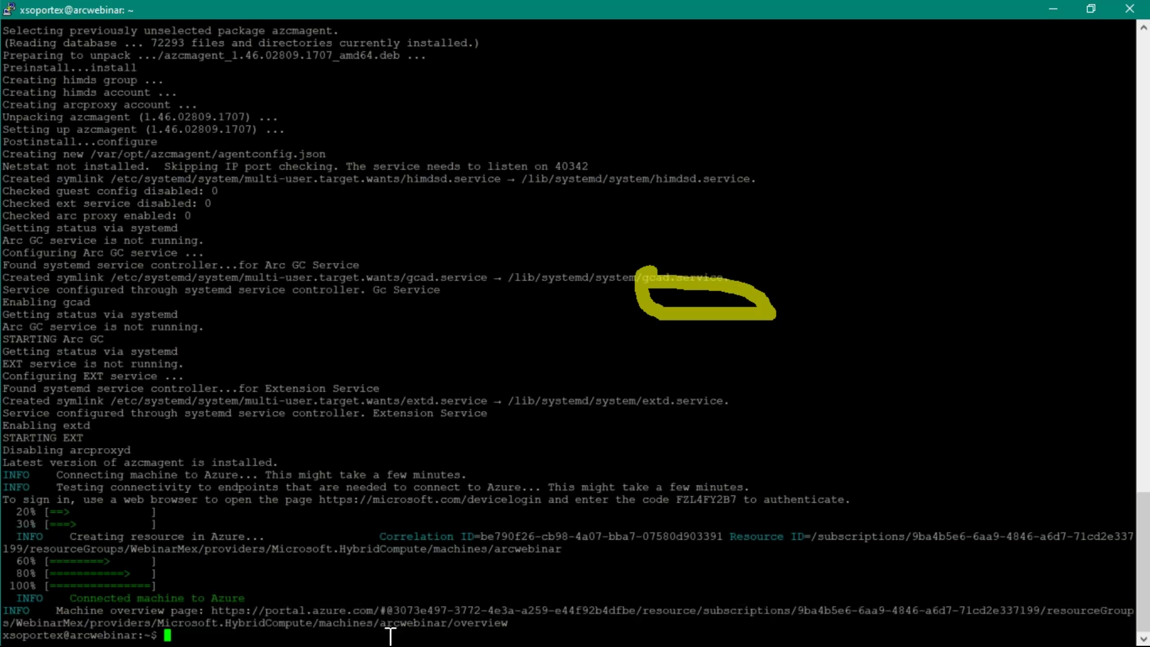
text(hostname)
key(Return)
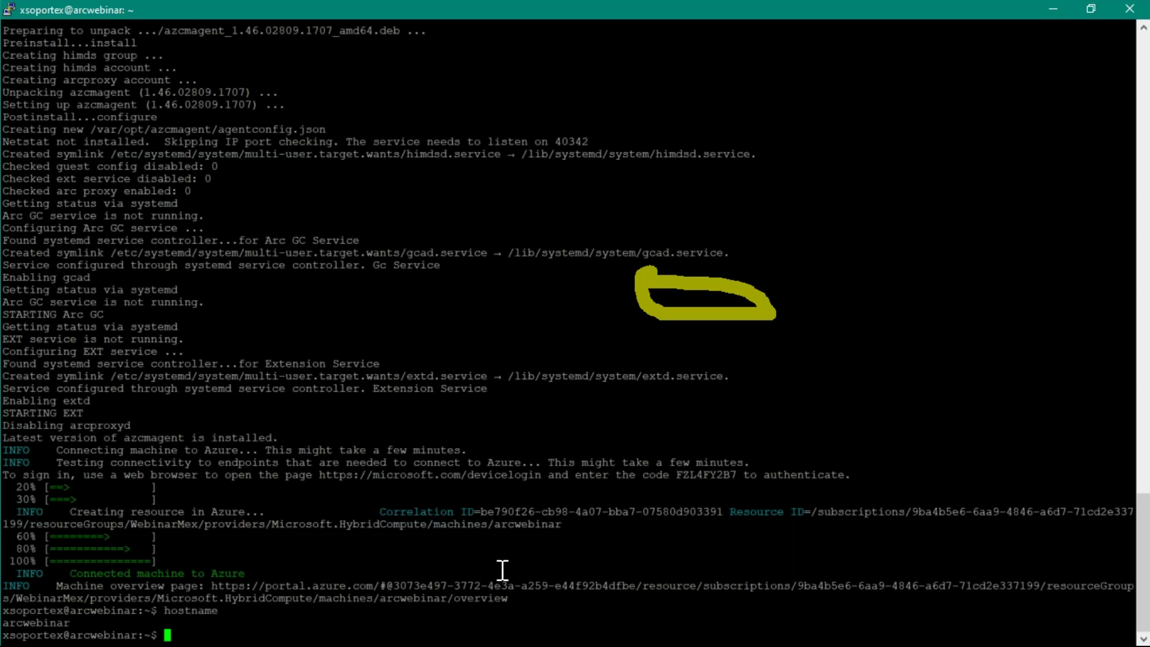
Switch to the Azure portal, refresh the Azure Arc machines list, and open arcwebinar to examine its overview and capabilities
click(1053, 8)
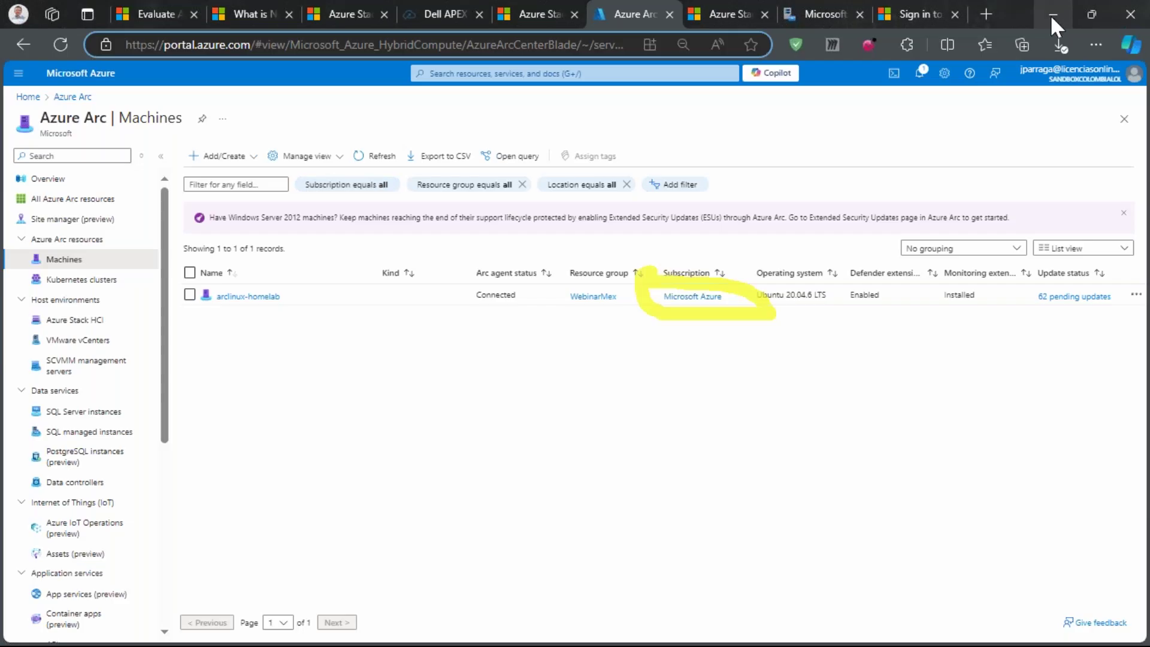
click(376, 155)
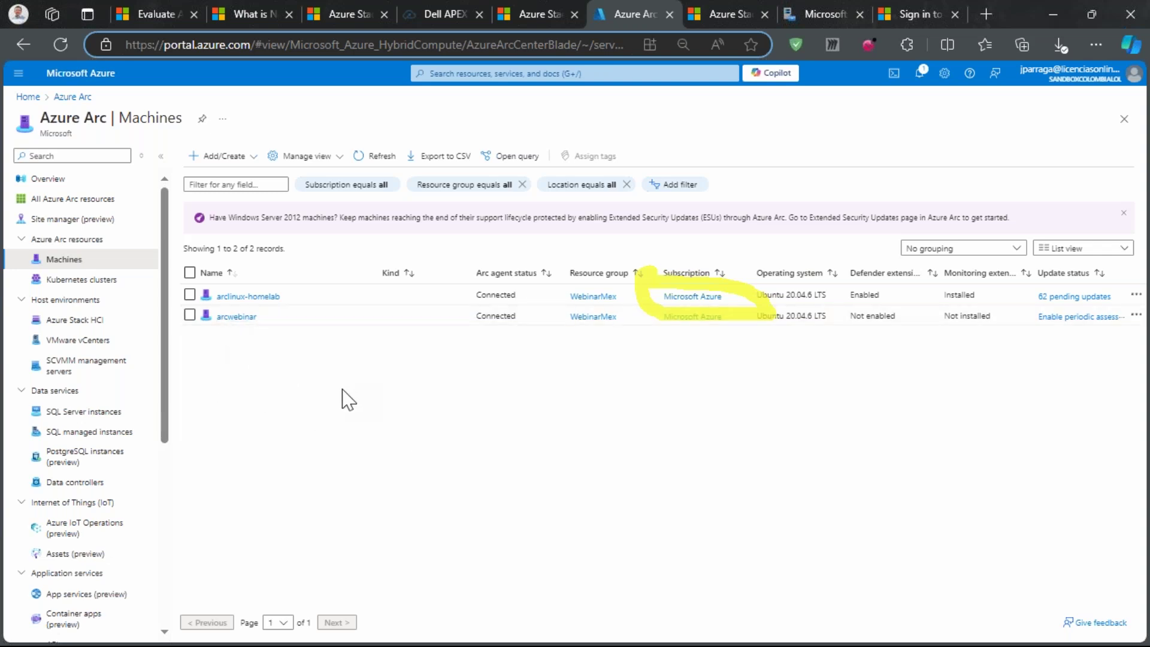
click(249, 318)
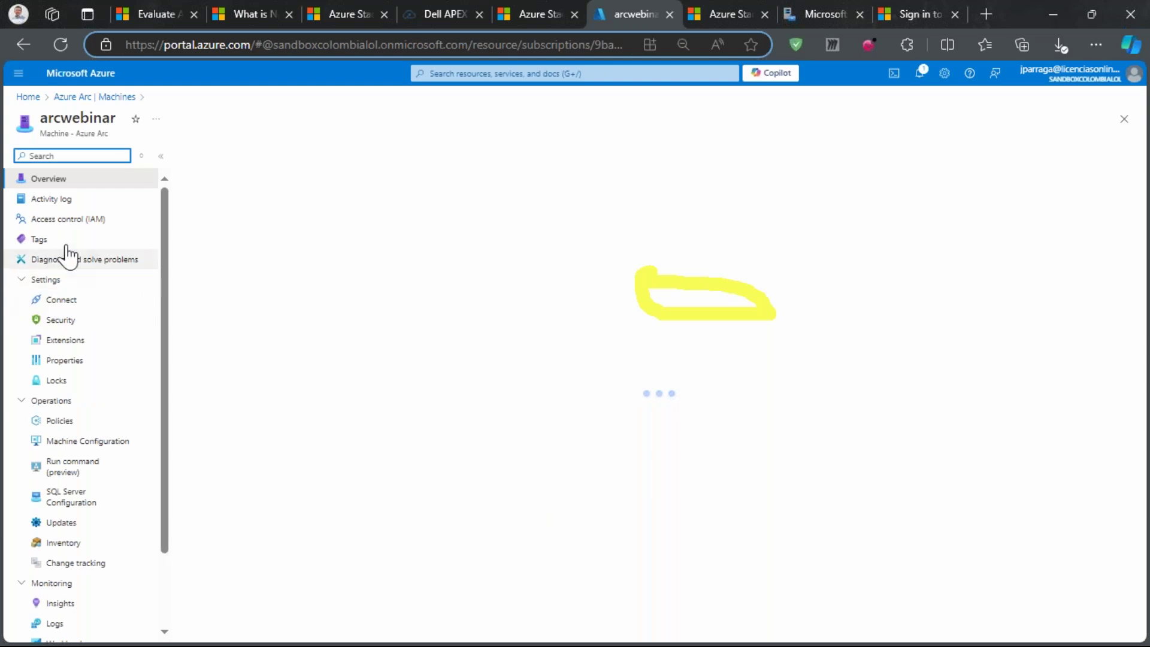
scroll(89, 262, down, 2)
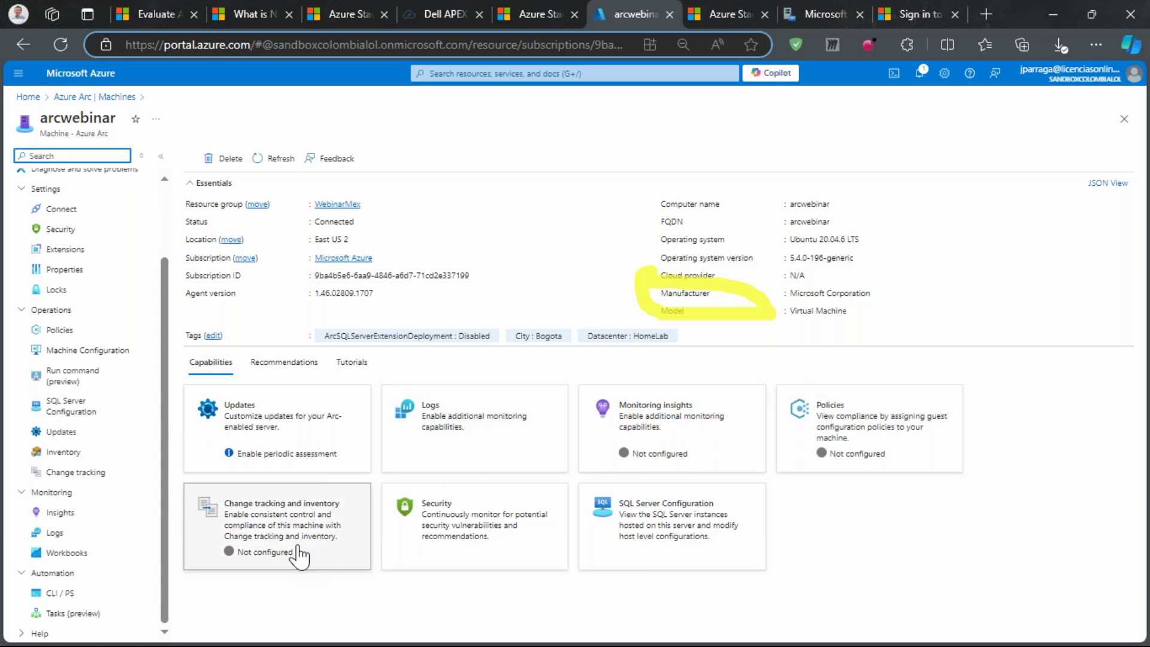
Open the Logs capability of arcwebinar and dismiss the Log Analytics welcome page and the Queries hub
click(420, 455)
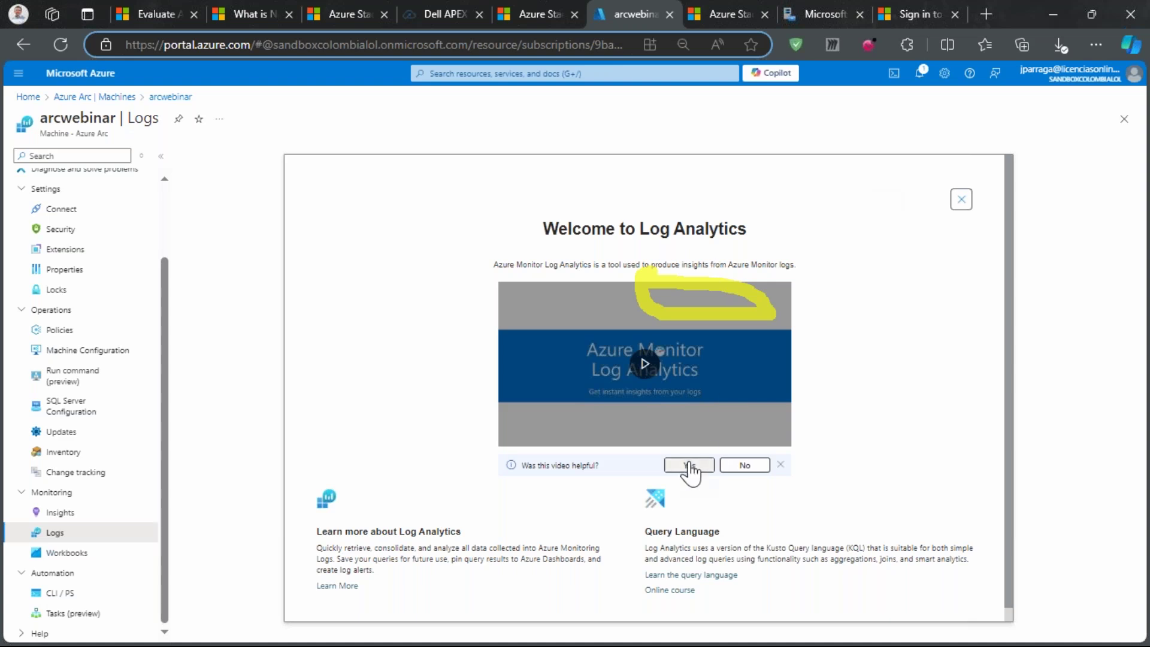
click(962, 200)
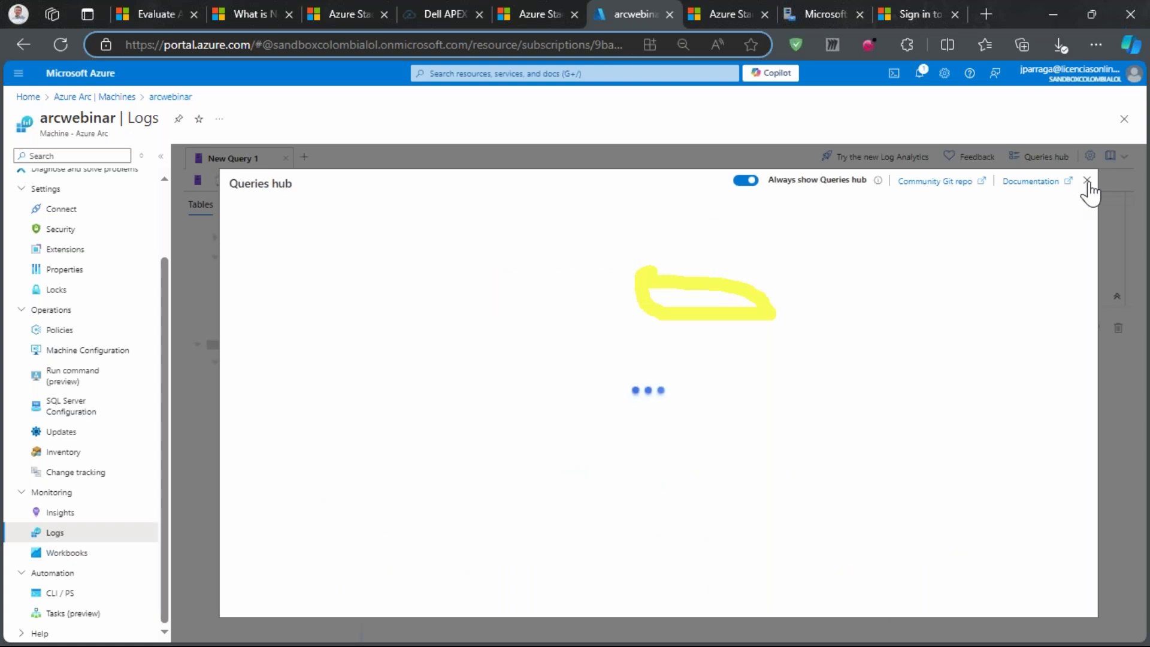
click(1087, 181)
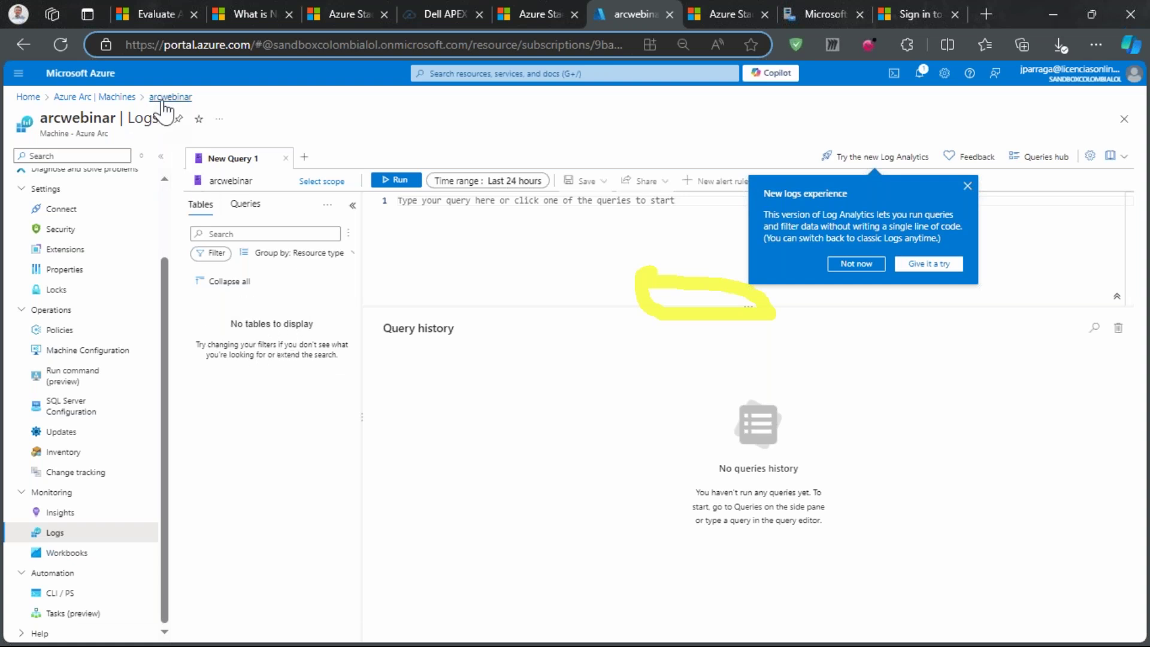
Return to the Azure Arc machines list, open arclinux-homelab, and view its activity log
click(102, 97)
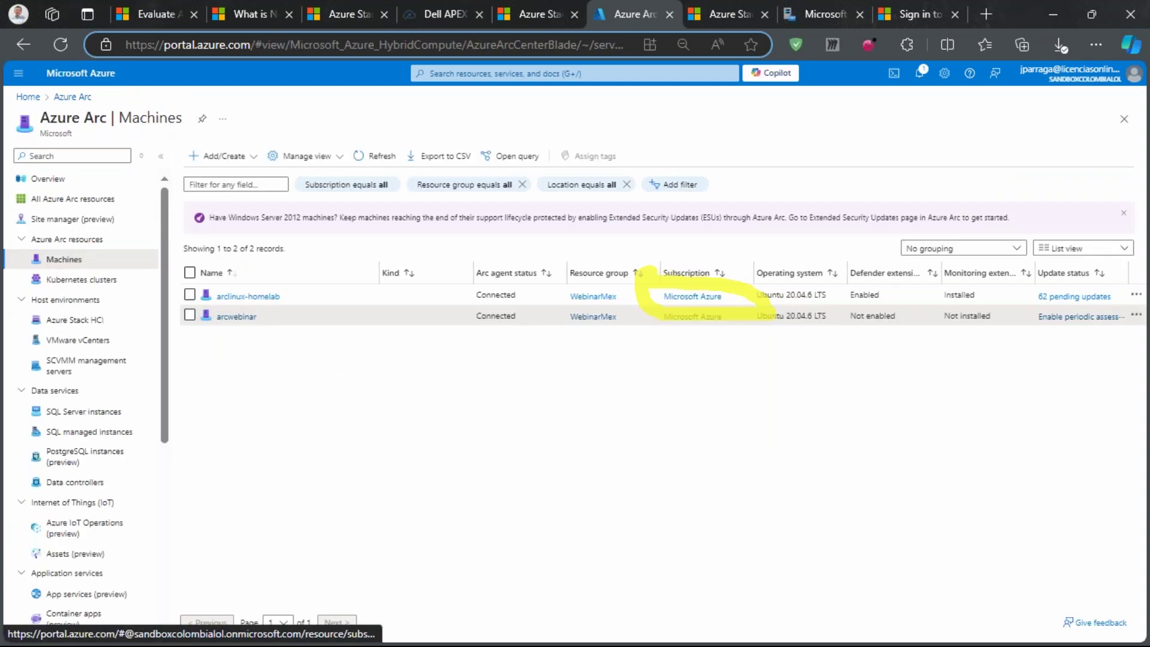
click(261, 294)
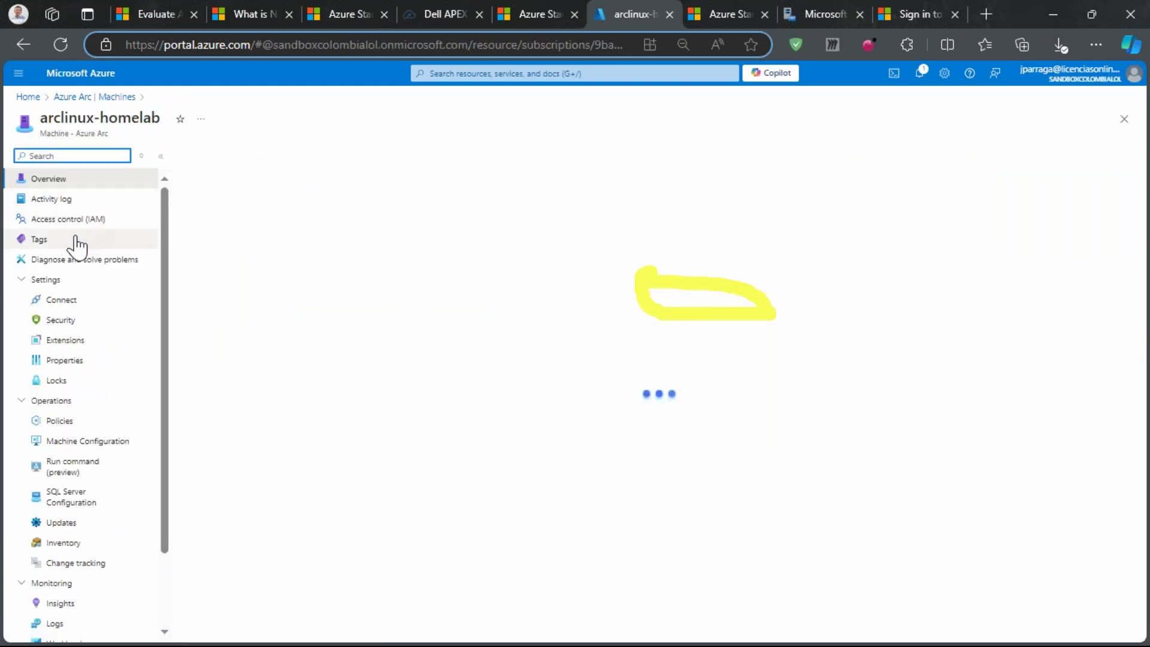
click(52, 199)
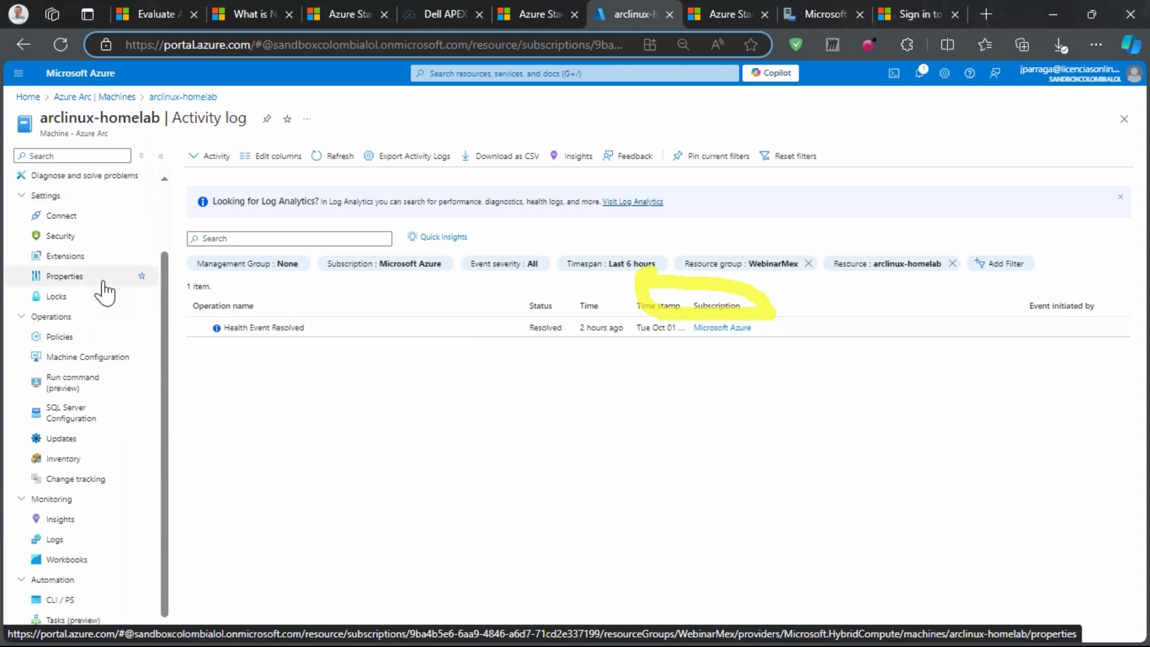
Open the Logs page of arclinux-homelab and dismiss the Queries hub
scroll(102, 360, down, 2)
click(55, 534)
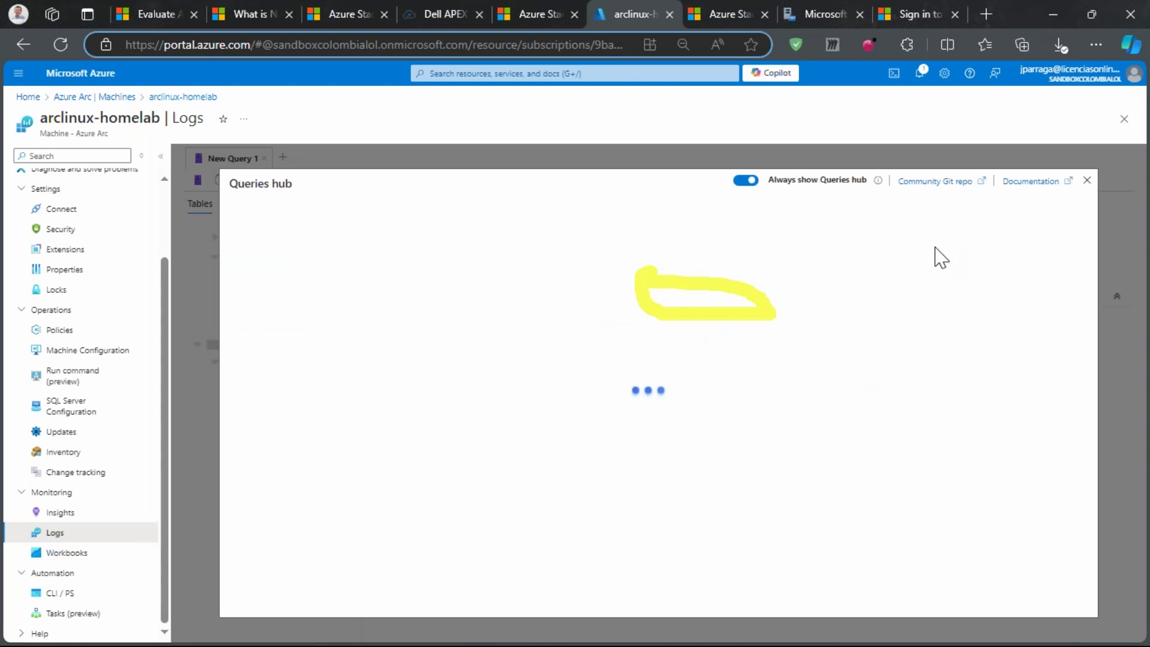
click(1088, 180)
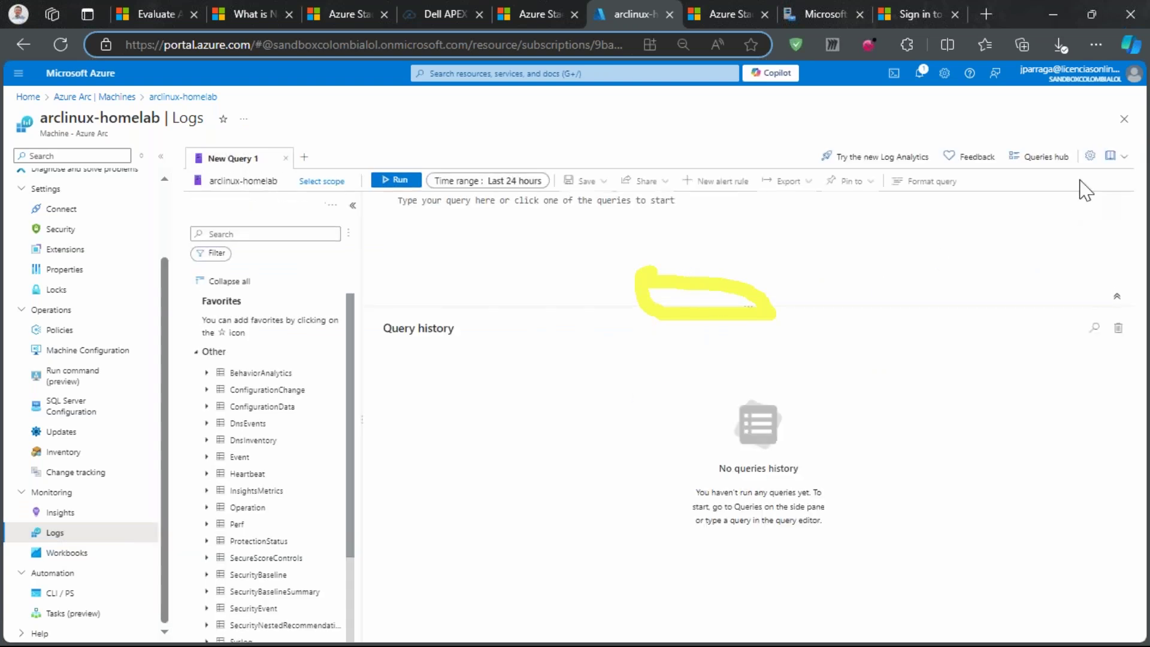
Examine the available log tables and the columns of the Event table
scroll(288, 384, down, 3)
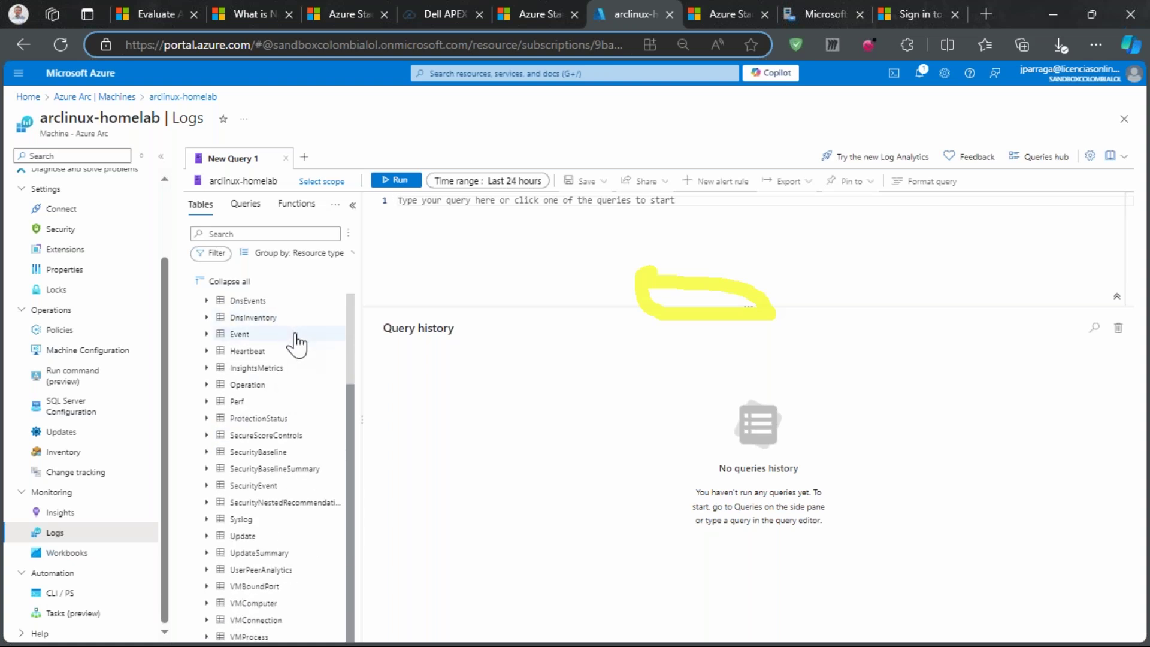
scroll(306, 500, up, 2)
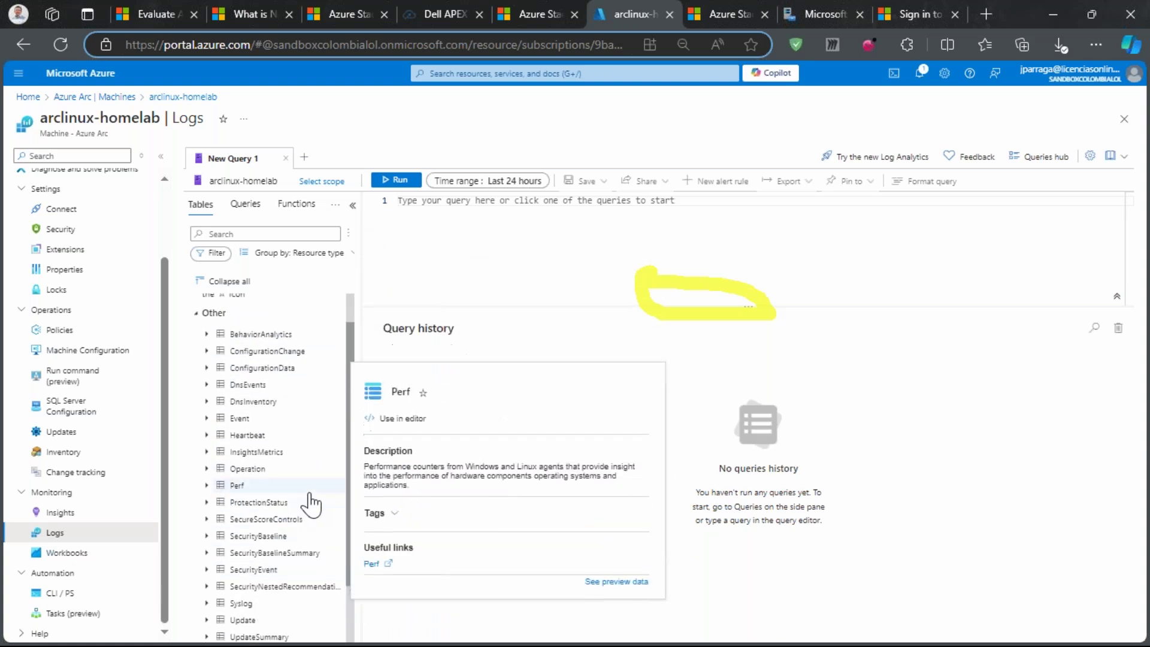
scroll(315, 468, up, 1)
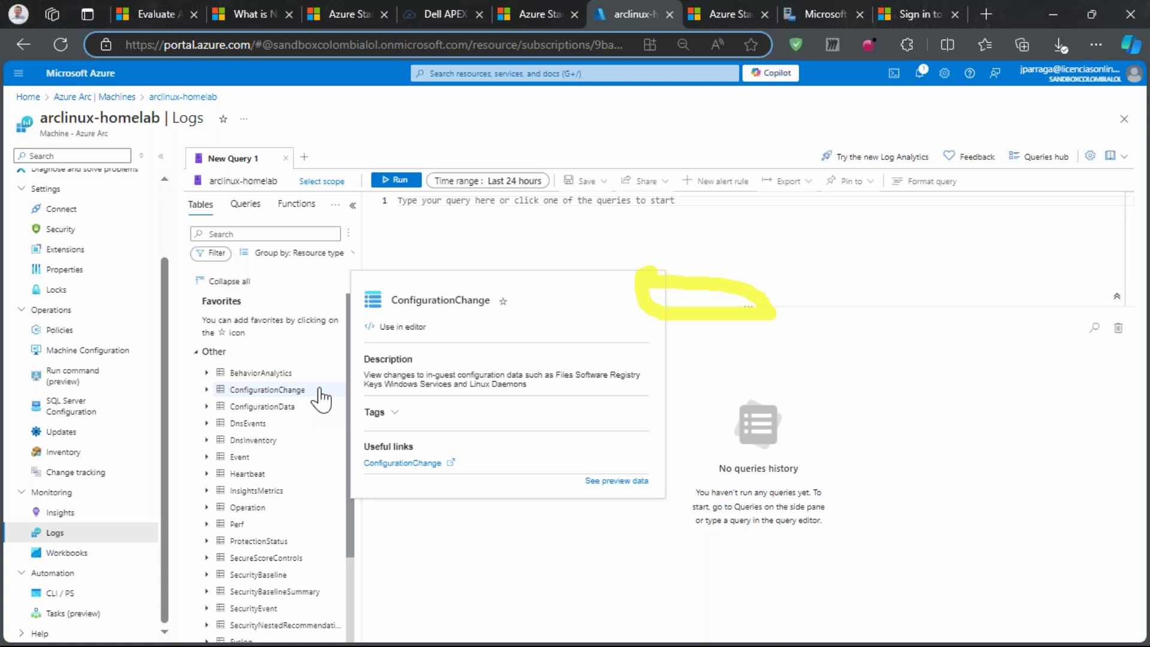
click(206, 457)
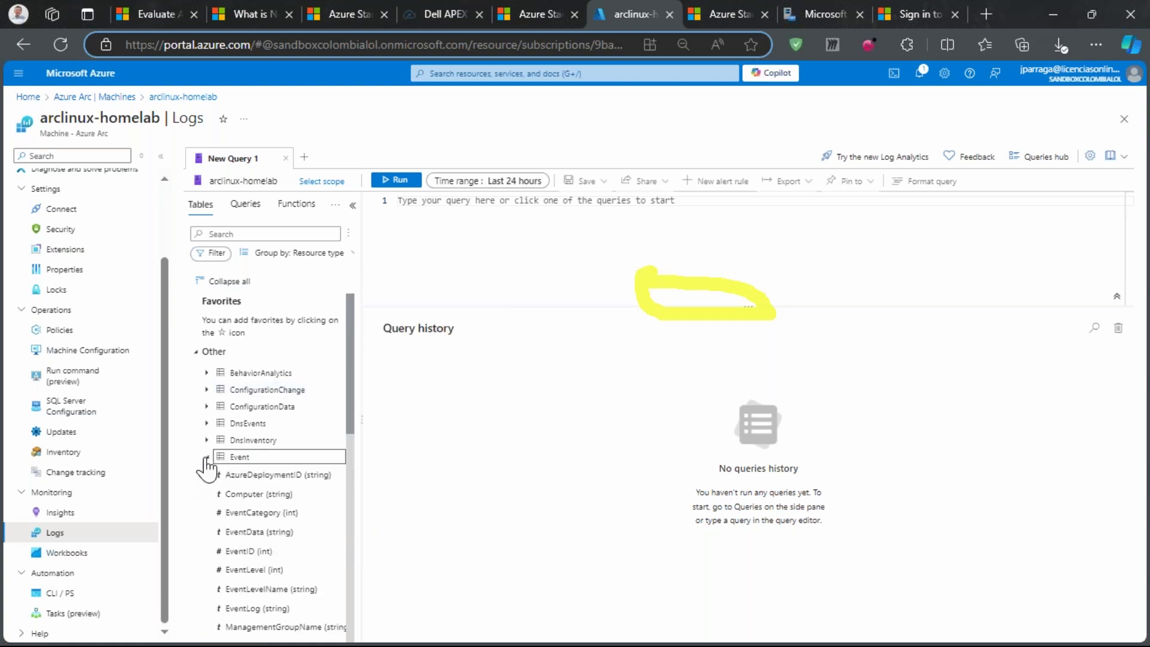
click(206, 459)
scroll(272, 528, down, 1)
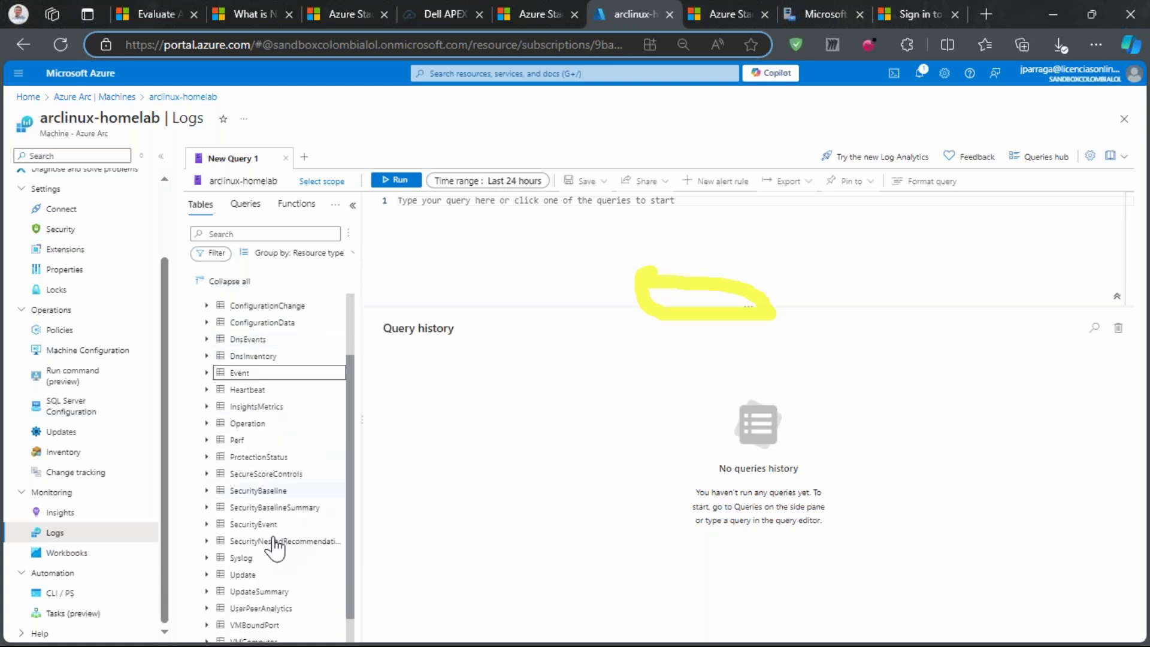
Write a SecurityEvent query and run it over the last 7 days
click(427, 206)
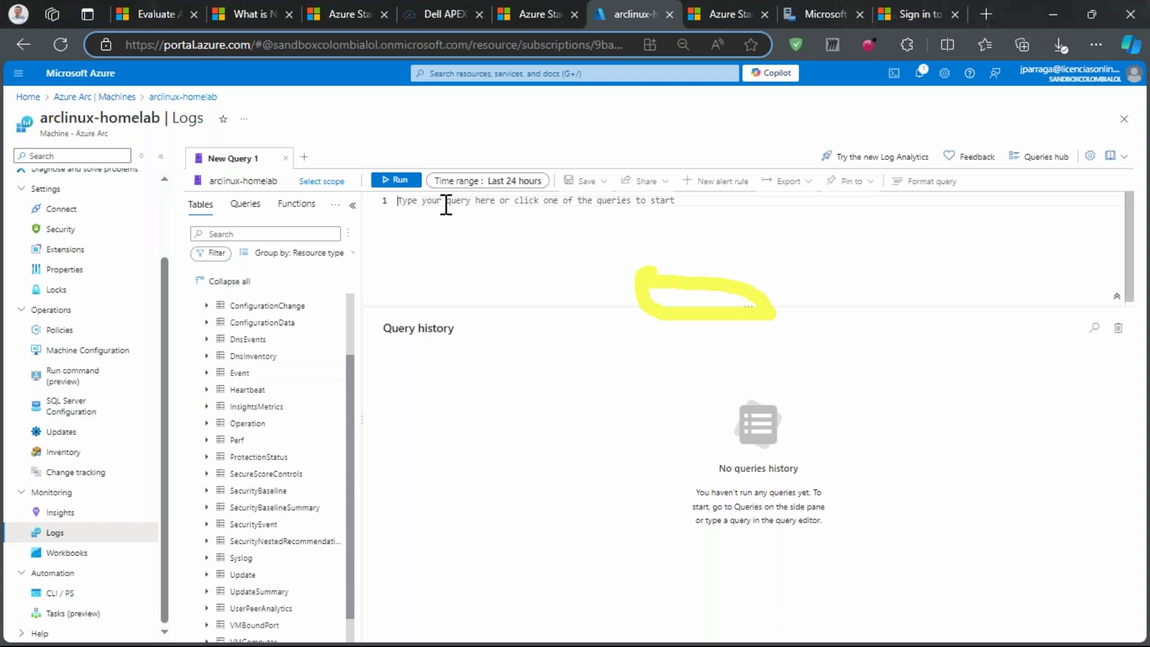
text(Sec)
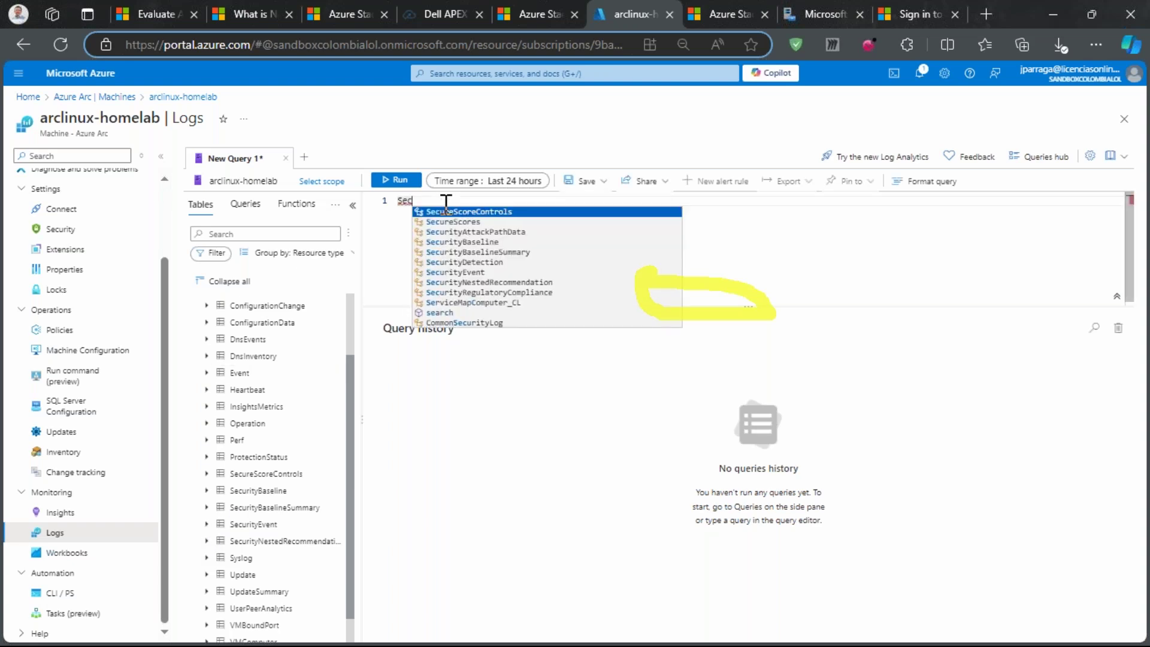
text(urityEve)
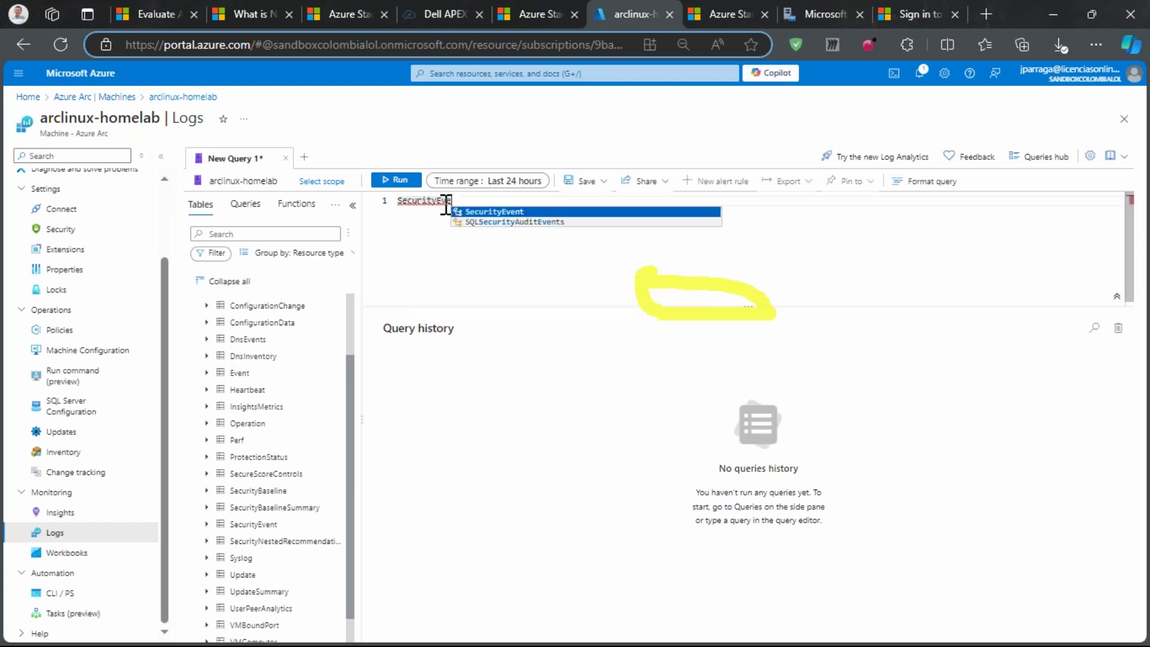
key(Return)
key(Return)
text(|)
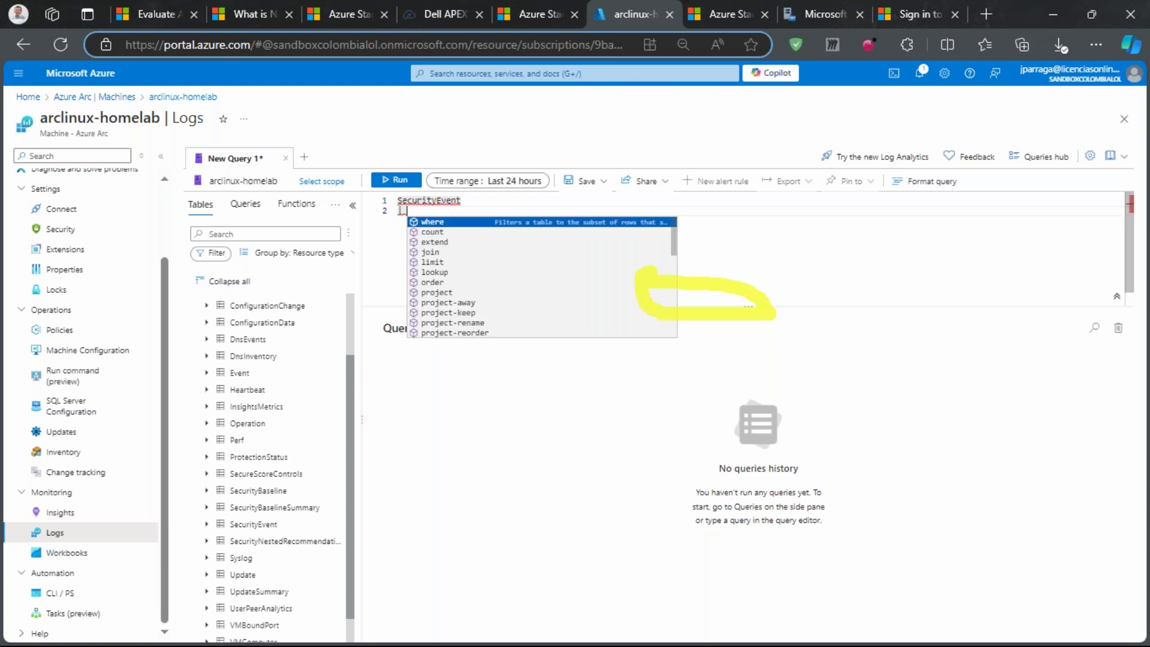
key(BackSpace)
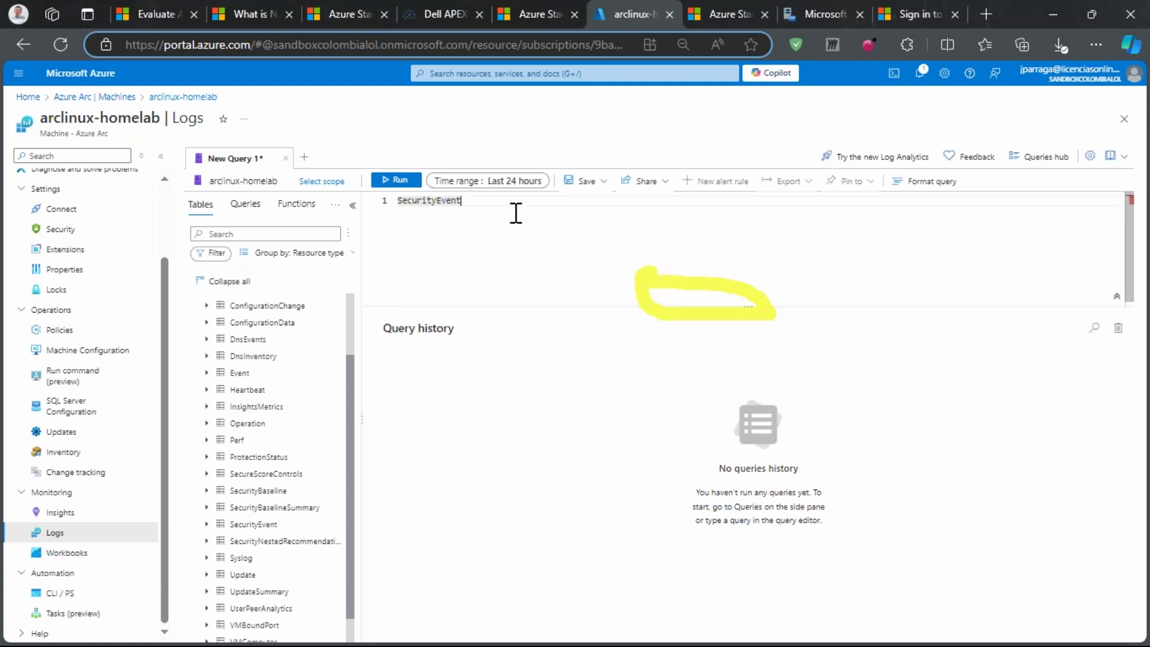
click(523, 187)
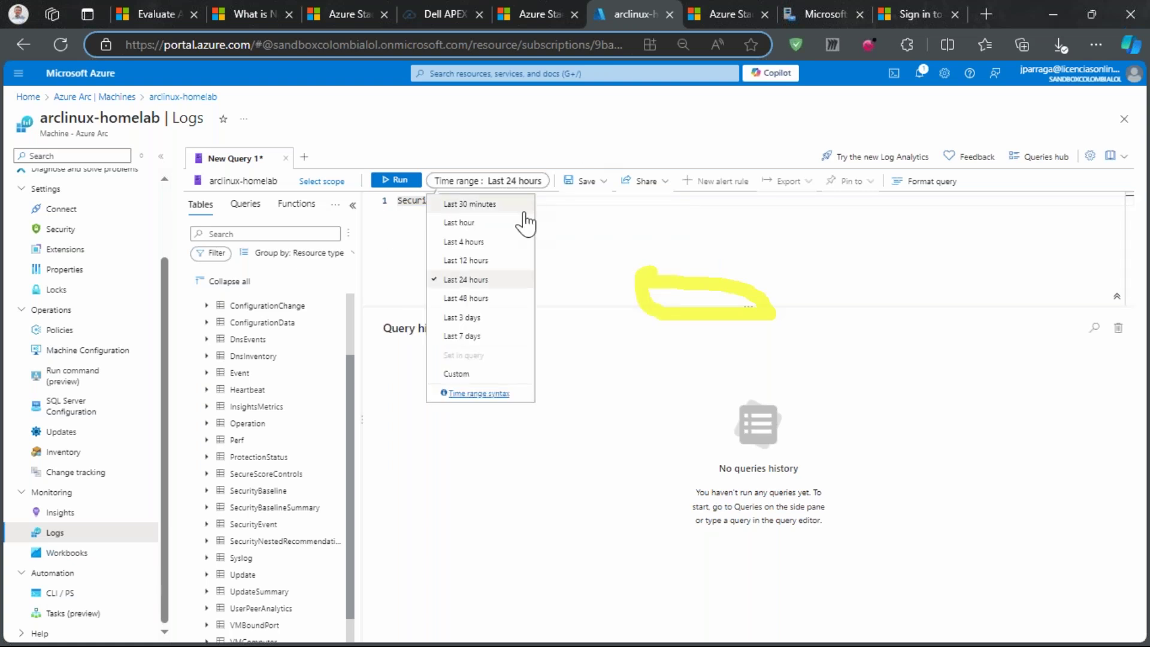
click(483, 336)
click(394, 181)
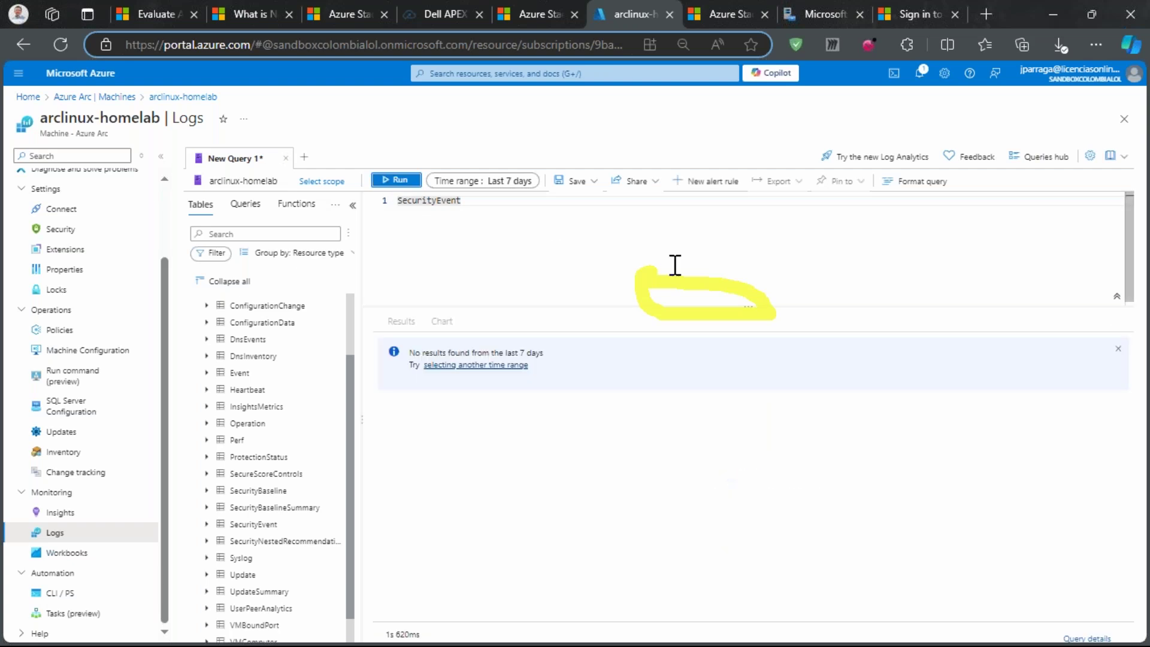
Set a custom time range from 8/1/2024 to 10/1/2024 and rerun the SecurityEvent query
click(517, 181)
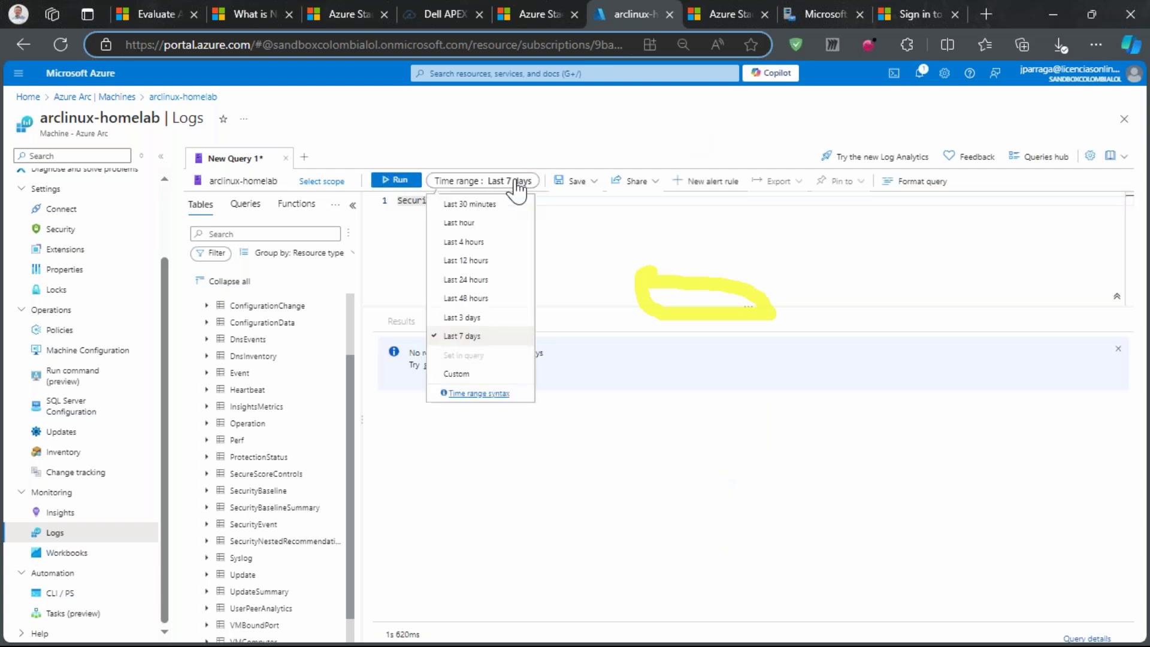
click(456, 374)
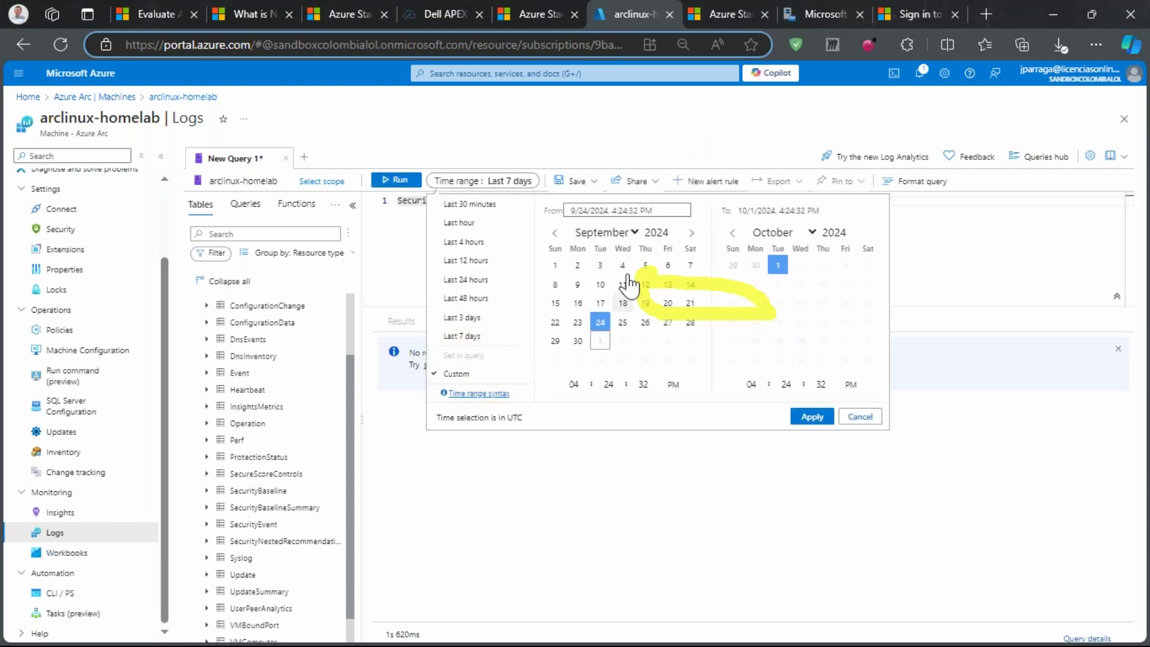
click(555, 234)
click(645, 265)
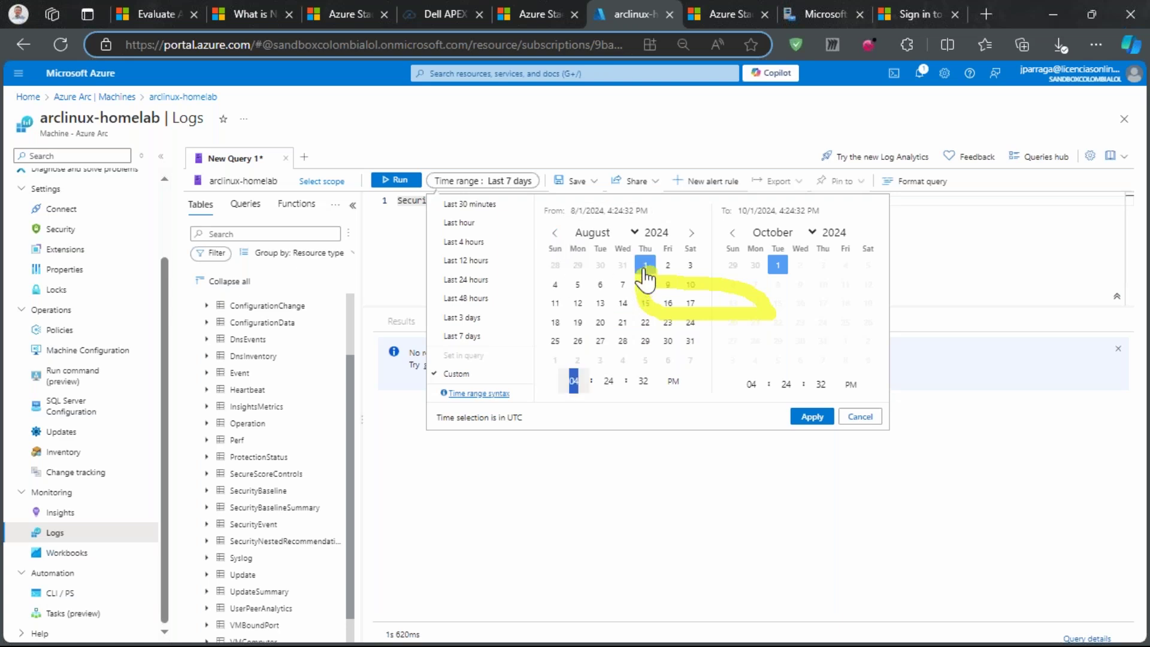
click(812, 417)
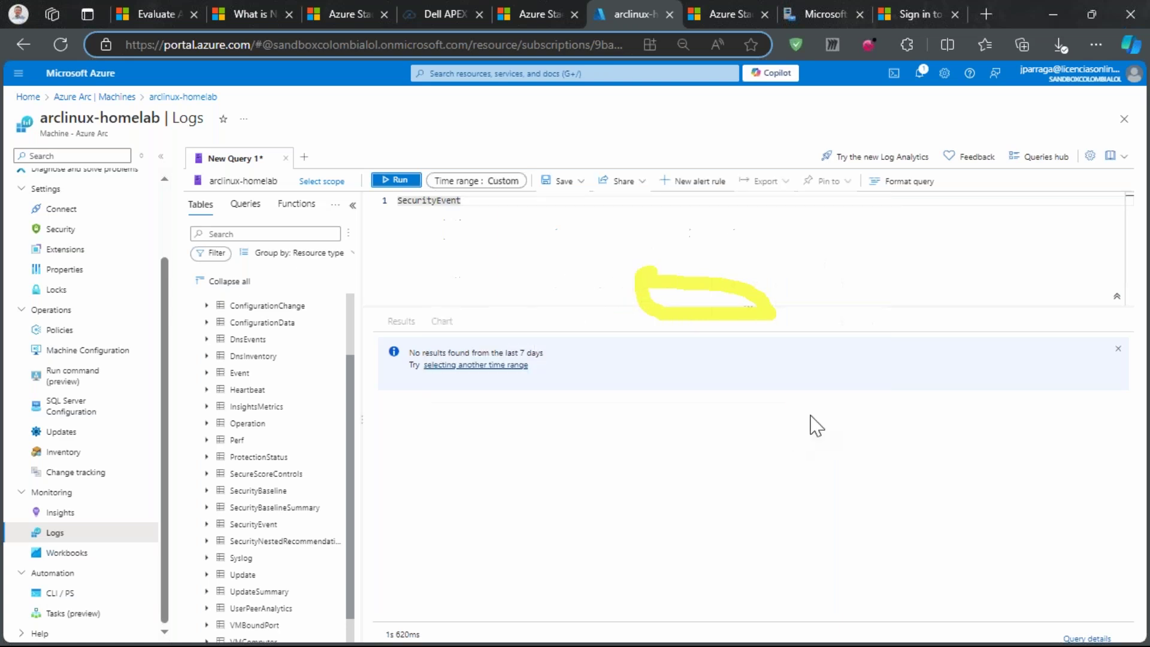
click(395, 181)
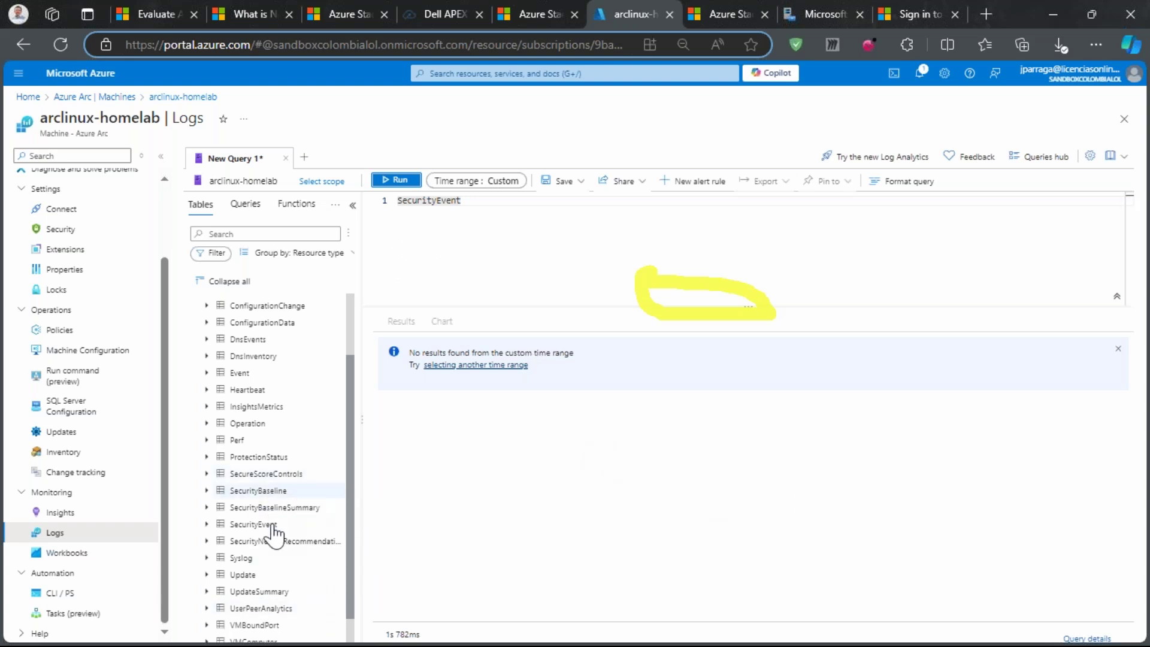
Browse the log tables again and review all columns of the Event table
scroll(317, 524, down, 1)
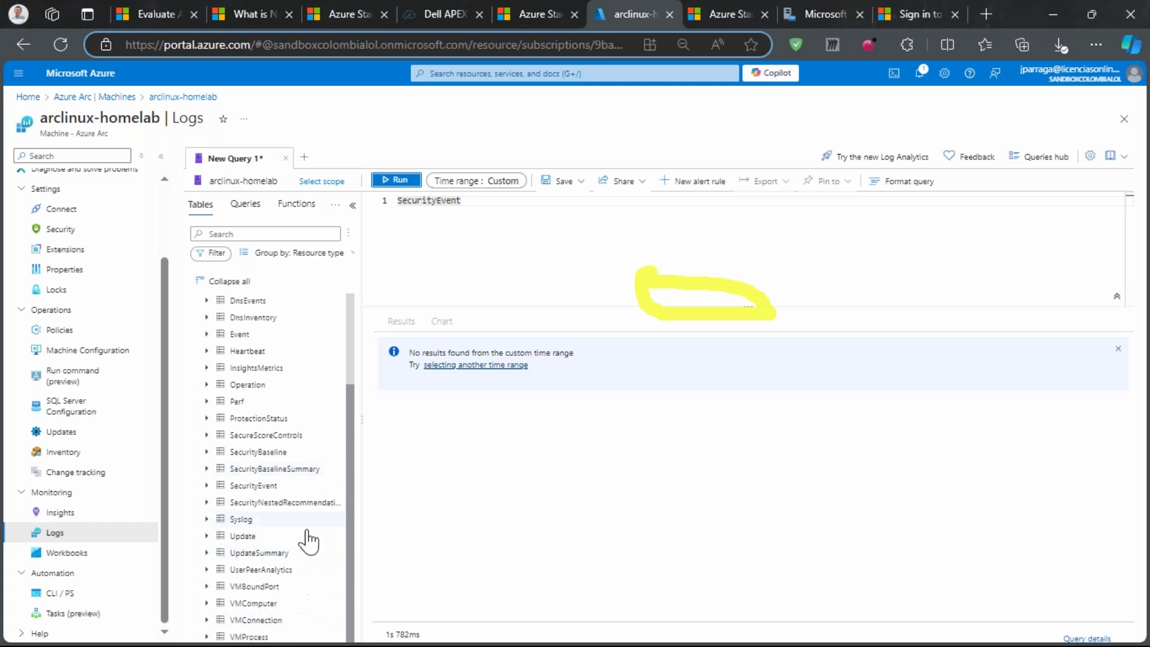
scroll(306, 531, up, 3)
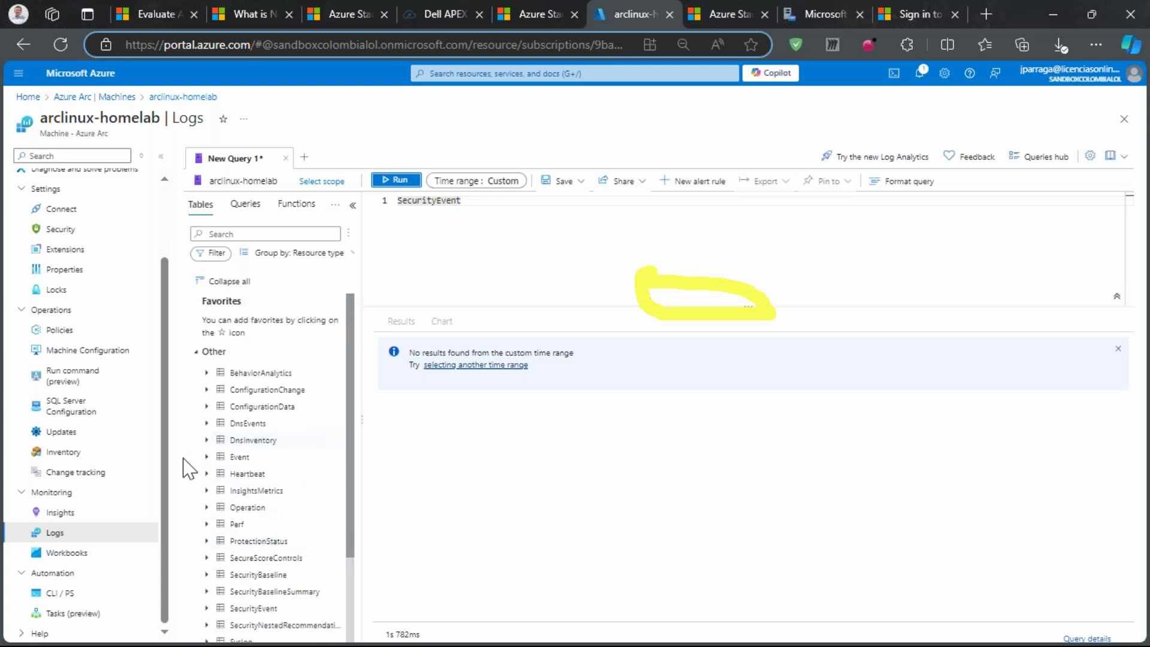
click(208, 457)
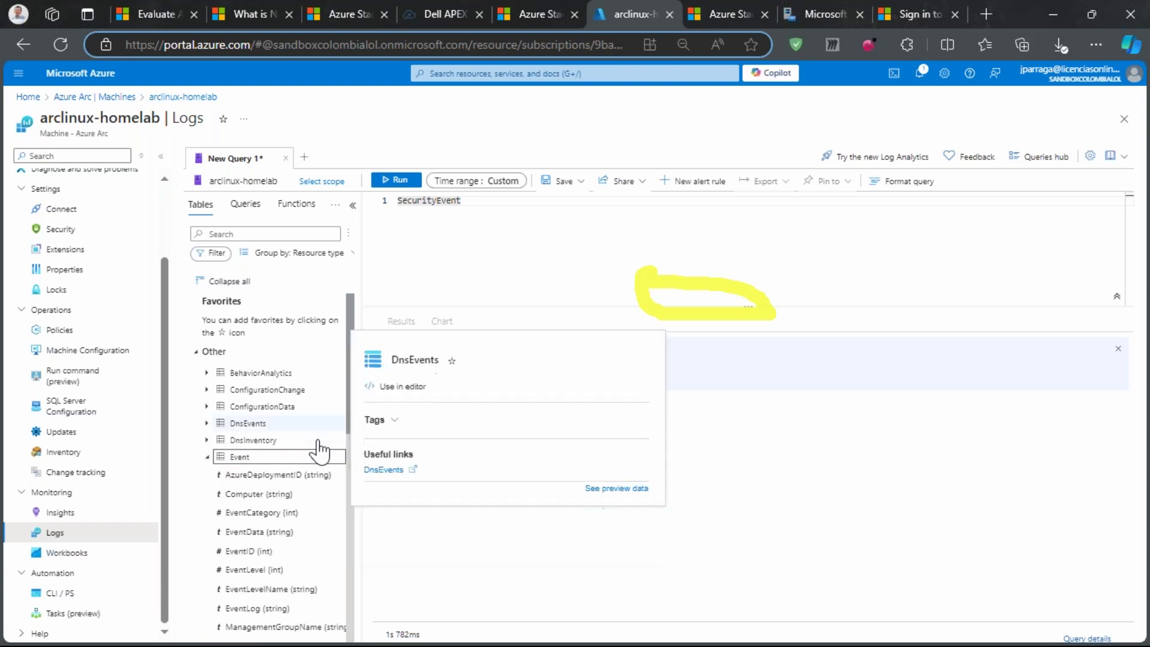
scroll(315, 449, down, 1)
scroll(309, 456, down, 1)
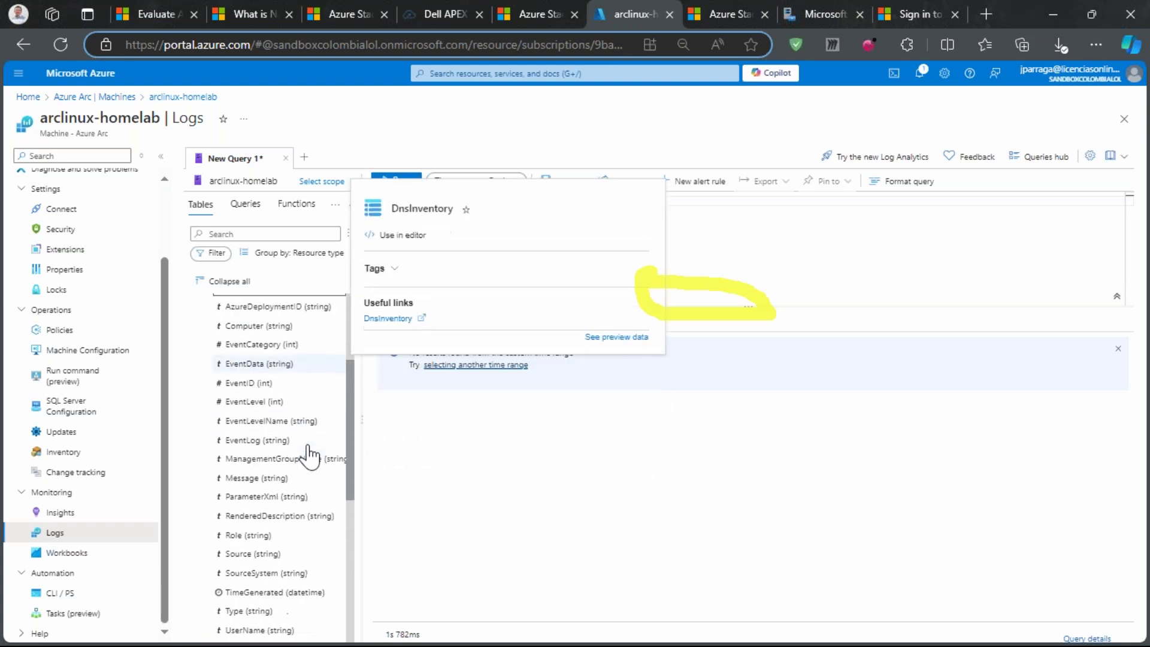
scroll(310, 456, down, 3)
scroll(302, 479, up, 5)
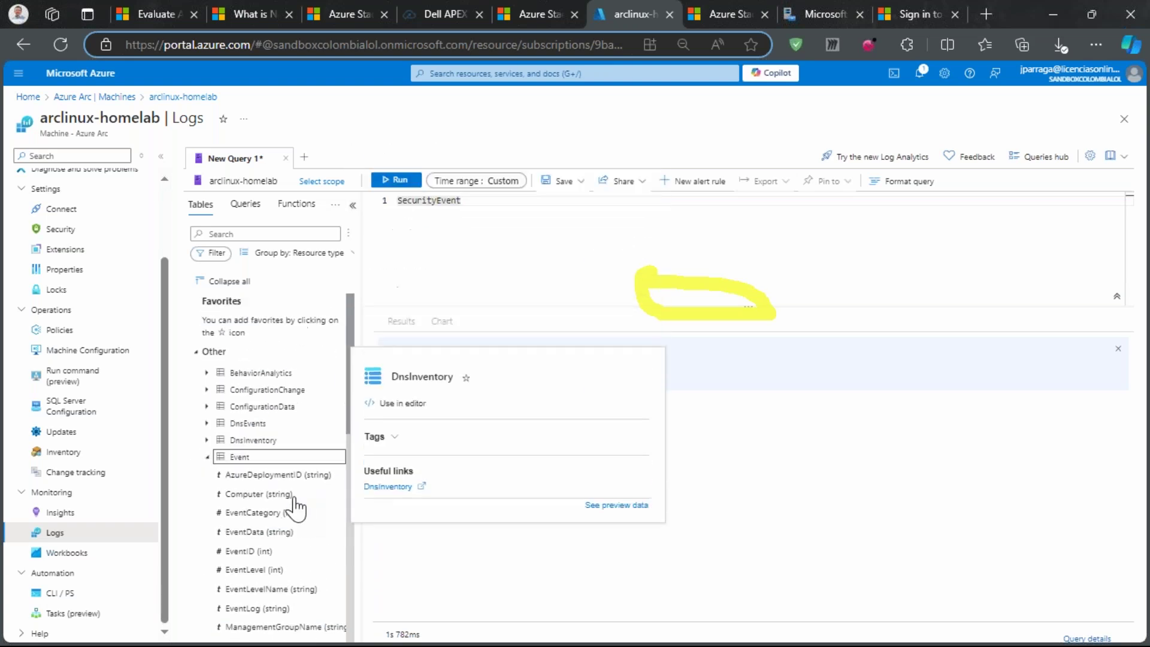
click(208, 457)
scroll(290, 442, down, 1)
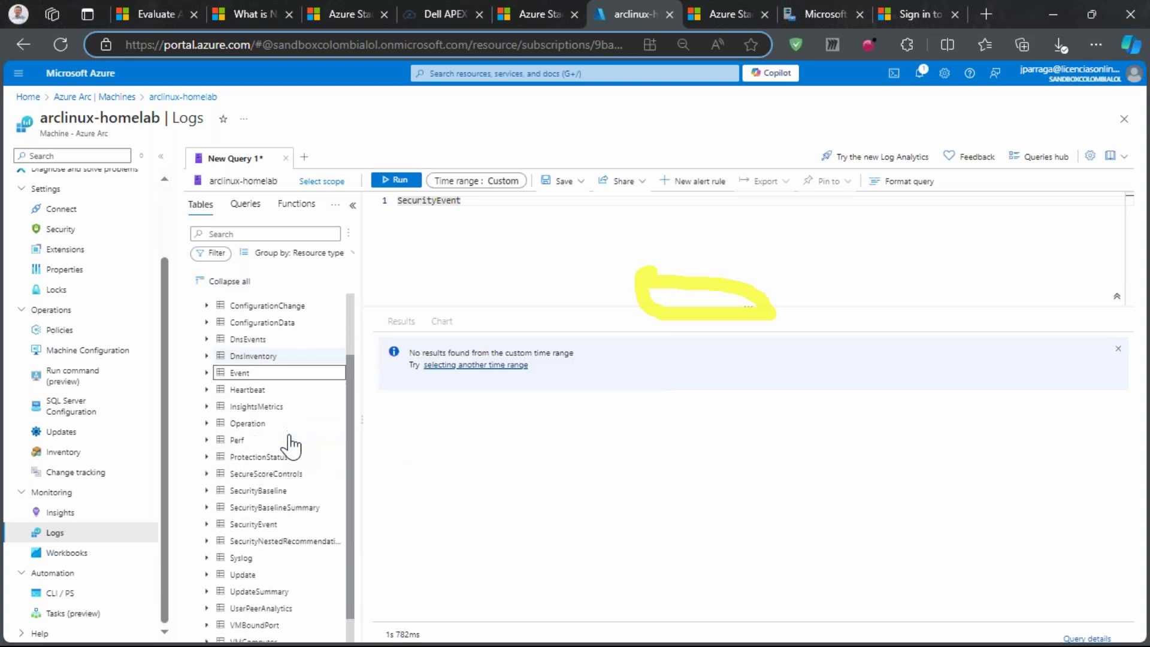
Try to run a query consisting only of the Computer column from the ProtectionStatus table, replacing SecurityEvent
click(208, 419)
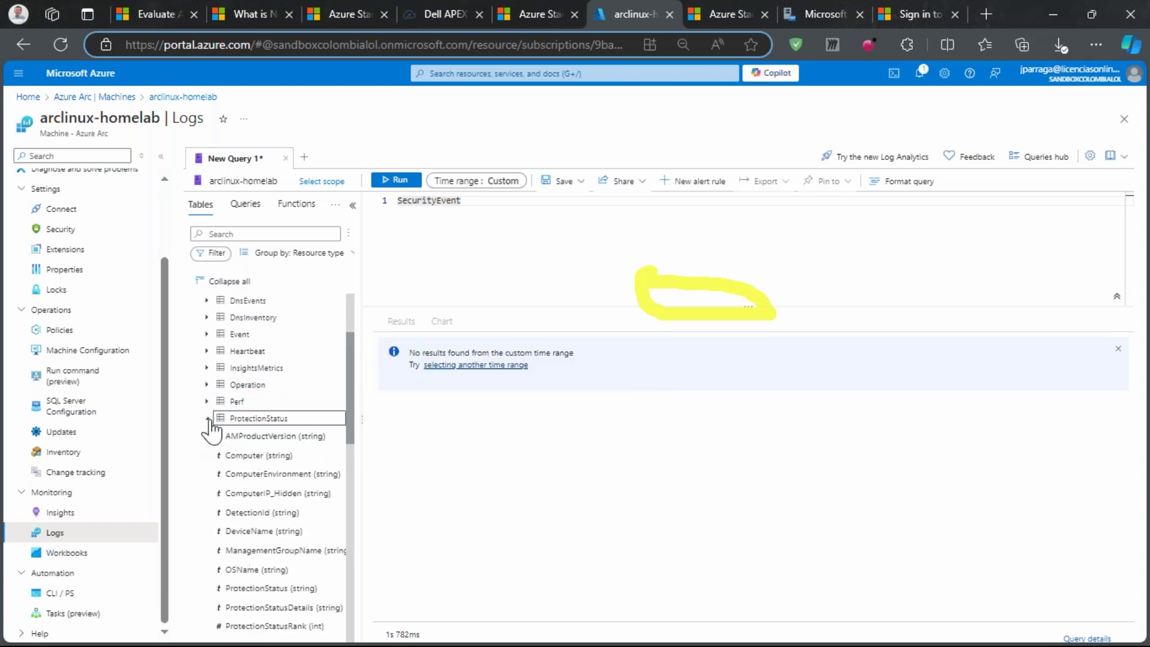
click(264, 457)
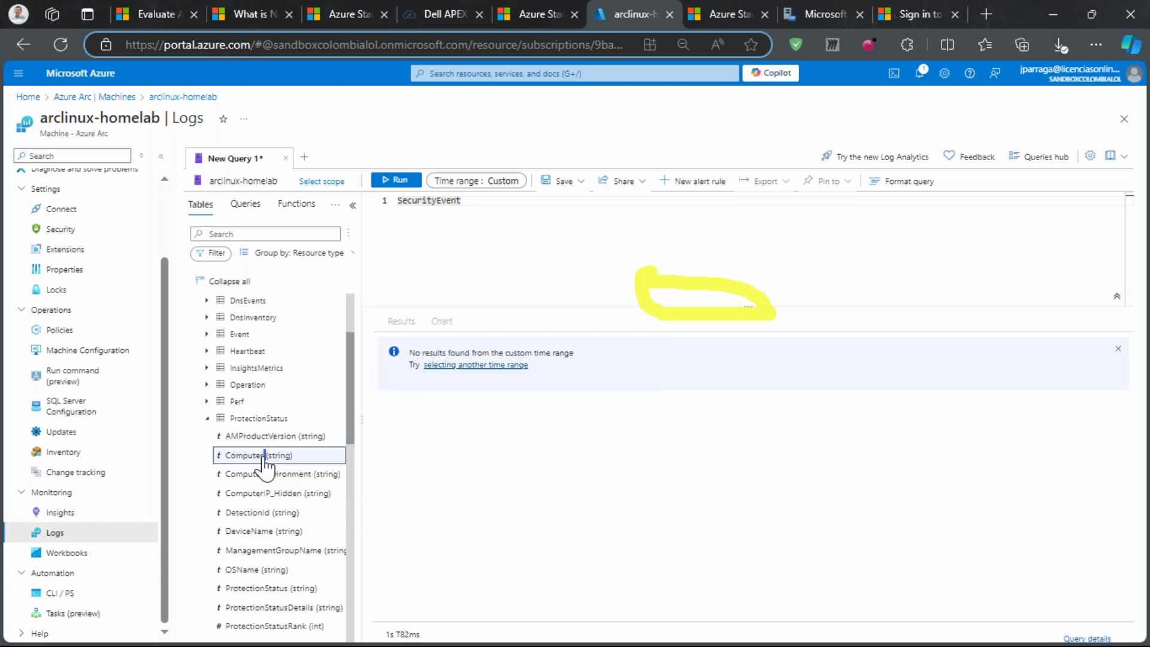
double_click(265, 457)
key(BackSpace)
key(BackSpace)
key(BackSpace)
key(BackSpace)
key(BackSpace)
key(BackSpace)
key(BackSpace)
key(BackSpace)
key(BackSpace)
key(BackSpace)
key(BackSpace)
key(BackSpace)
key(BackSpace)
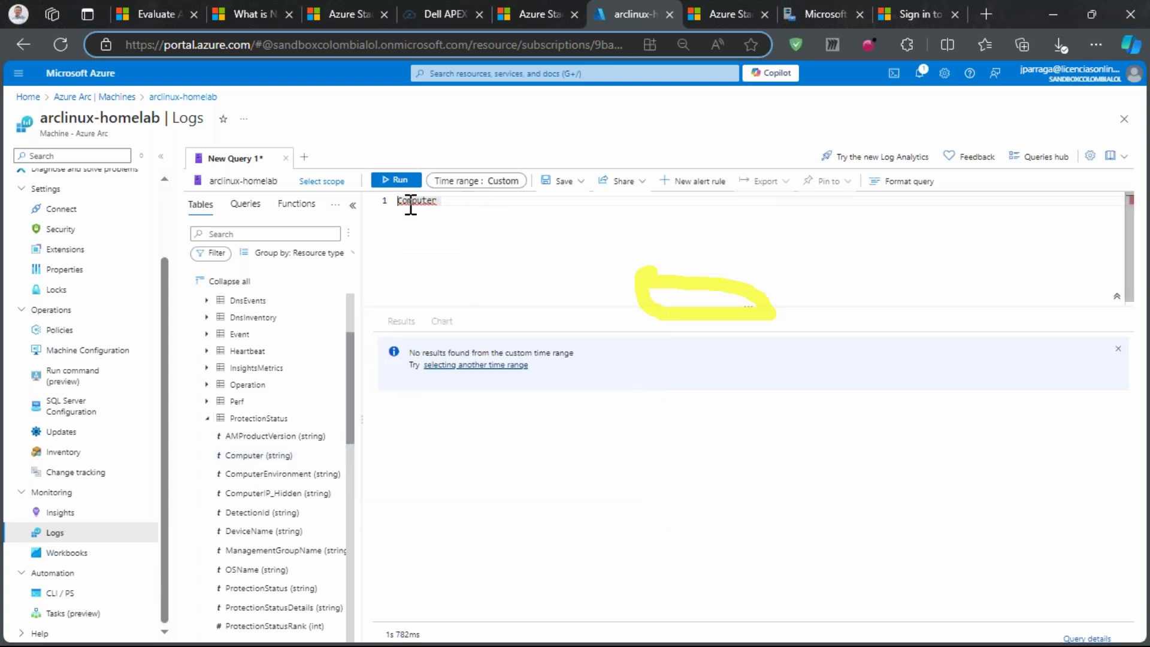
click(398, 180)
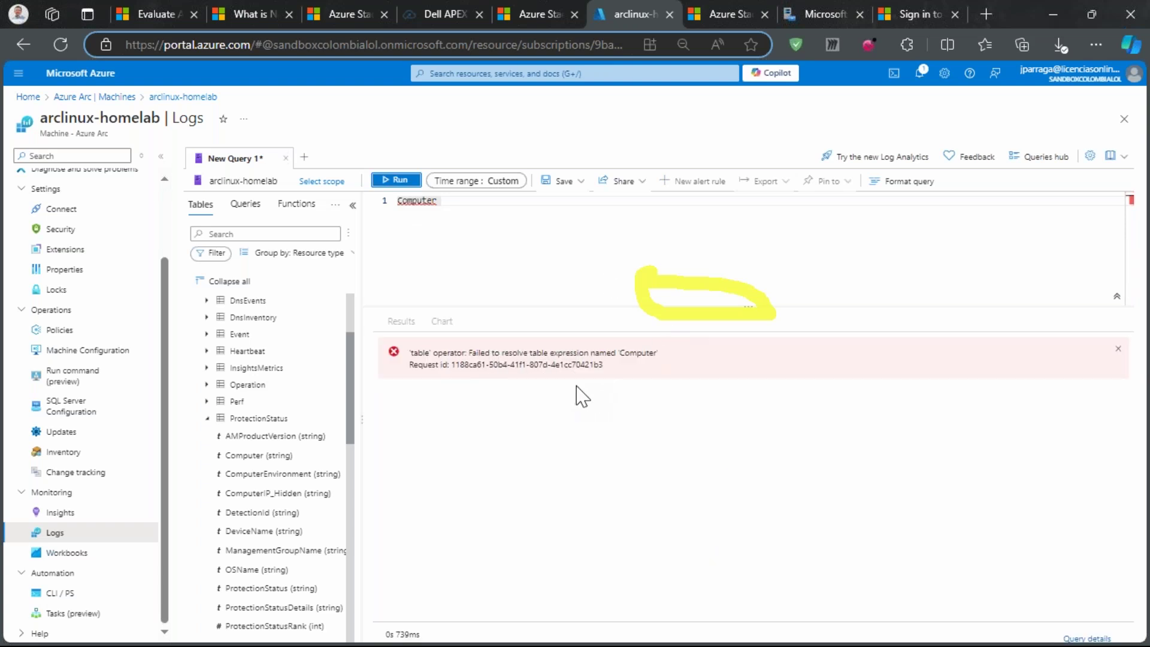
Collapse the ProtectionStatus table and show the predefined queries grouped by topic
click(207, 418)
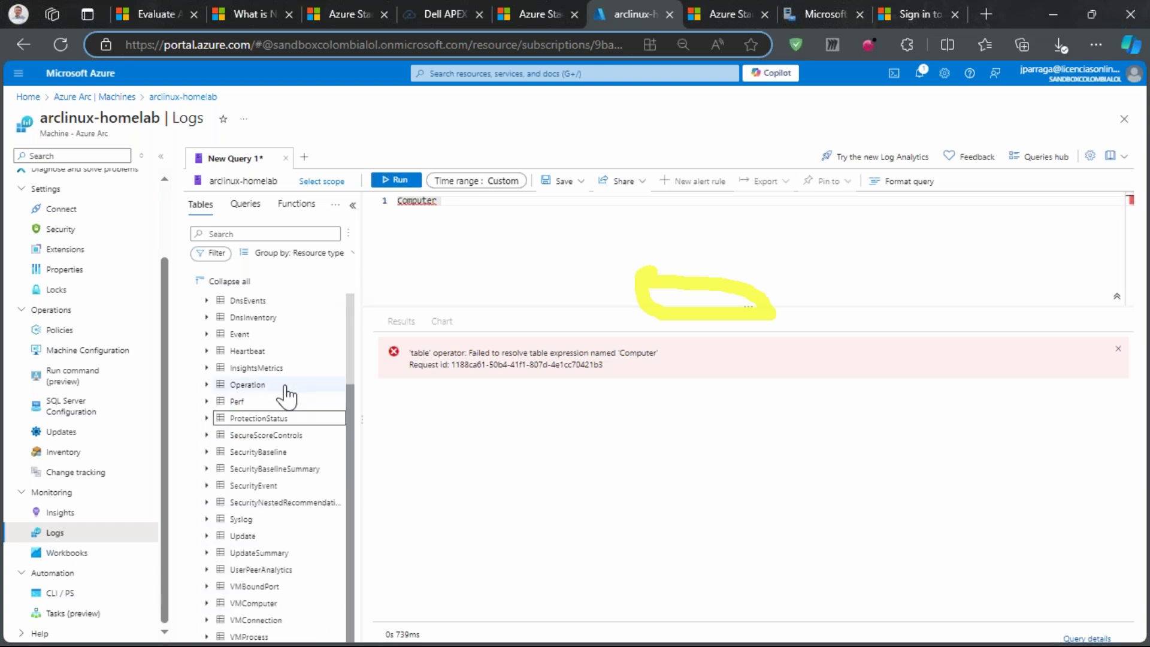
click(241, 208)
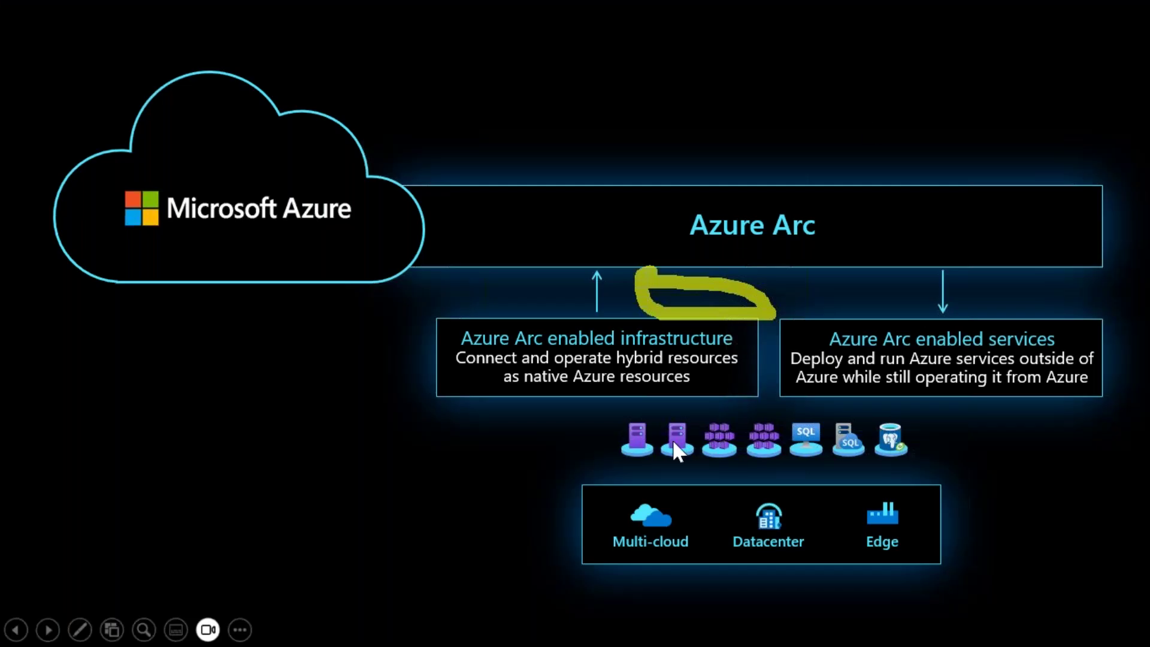
click(732, 433)
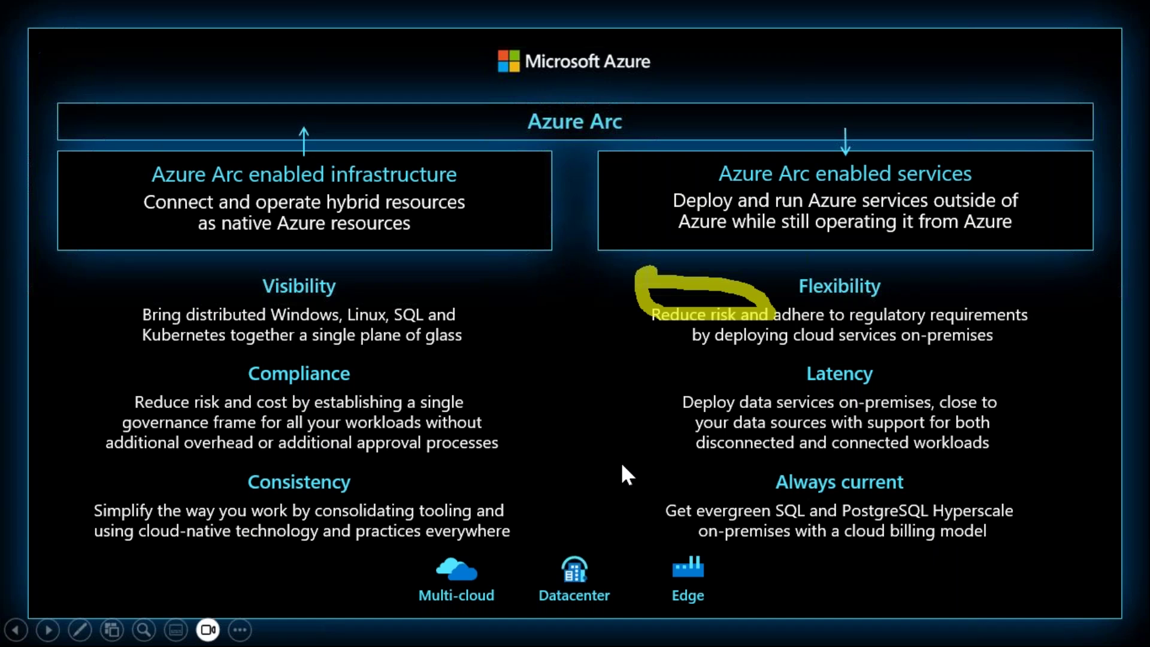
Switch back to the Azure portal and open the Security page of arclinux-homelab, discarding the unsaved query edits
key(alt+Tab)
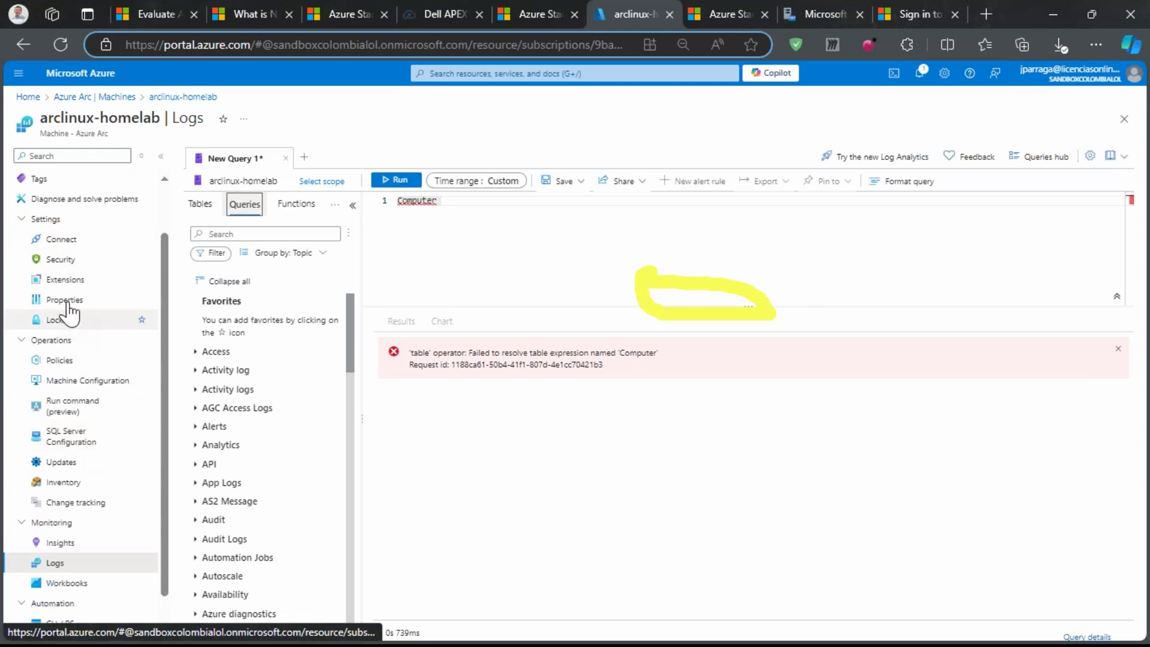
click(70, 259)
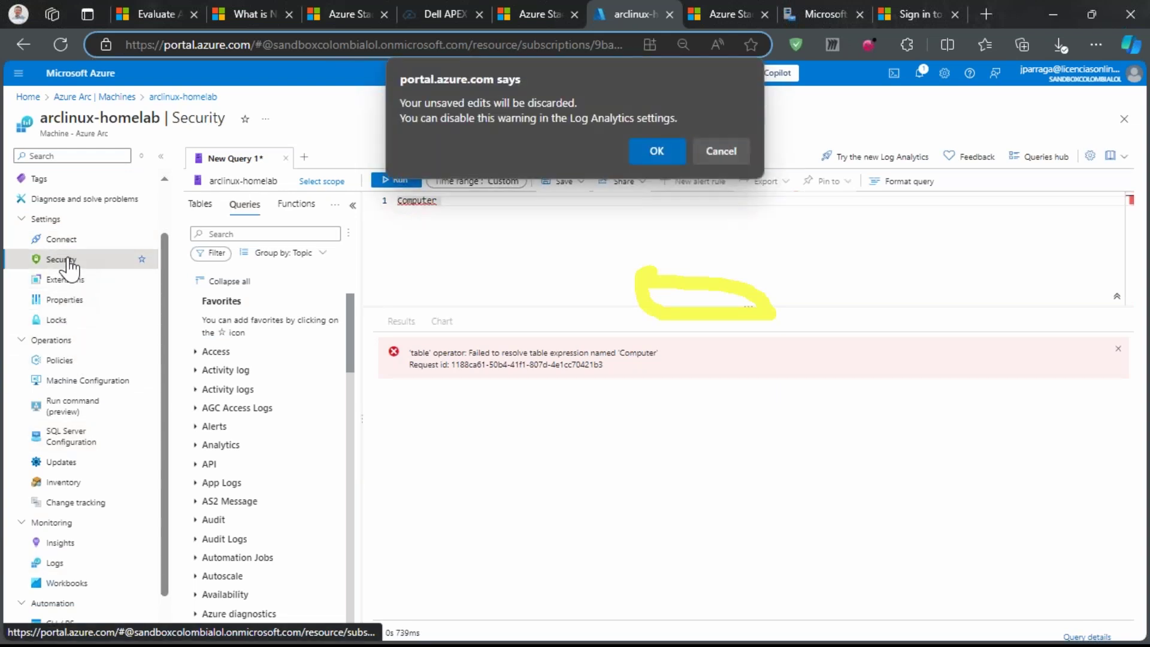
click(655, 152)
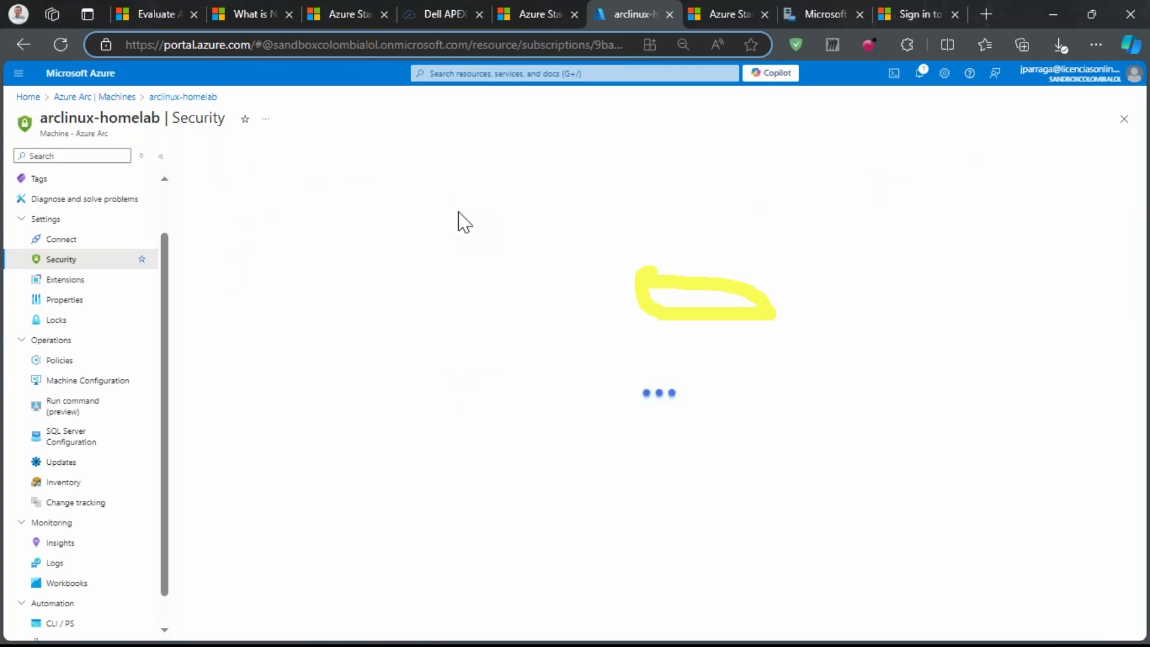
Switch to the ArcWindows remote session, look over Server Manager's local server properties and bring up OnboardingScript.ps1 in PowerShell ISE
click(1047, 9)
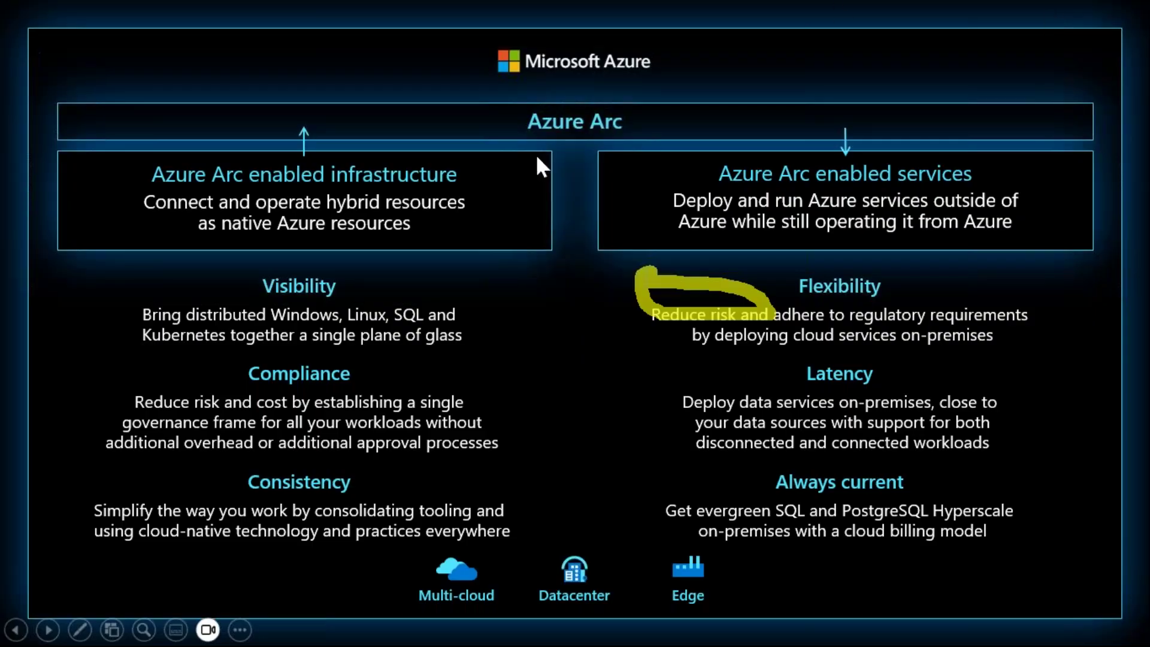
key(alt+Tab)
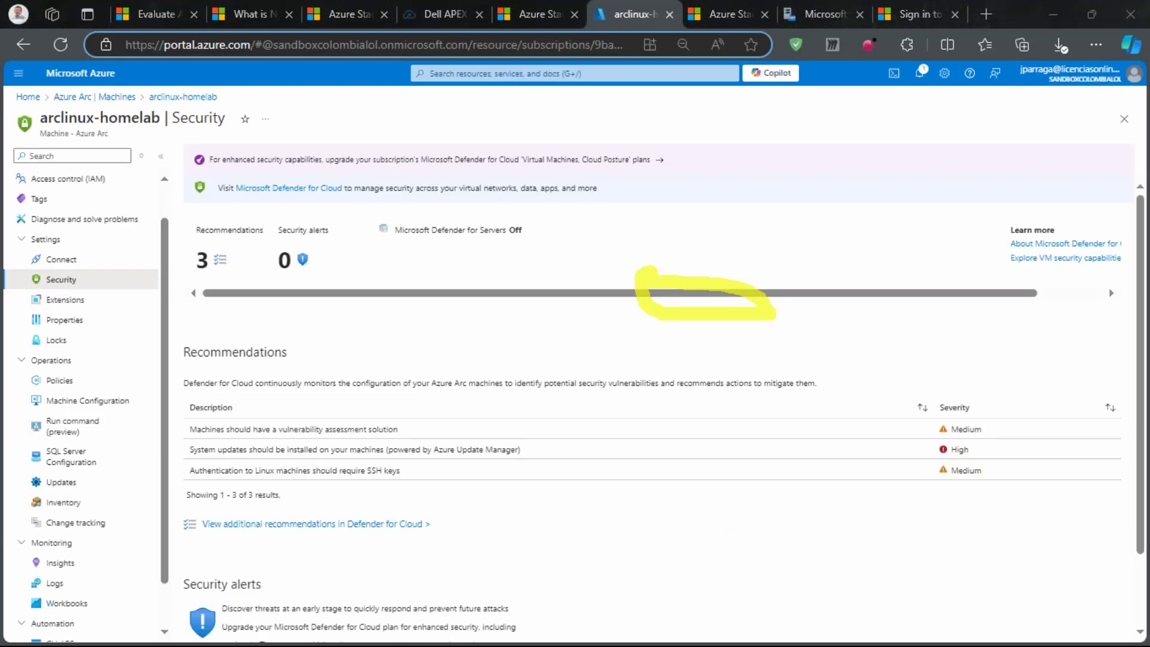
key(alt+Tab)
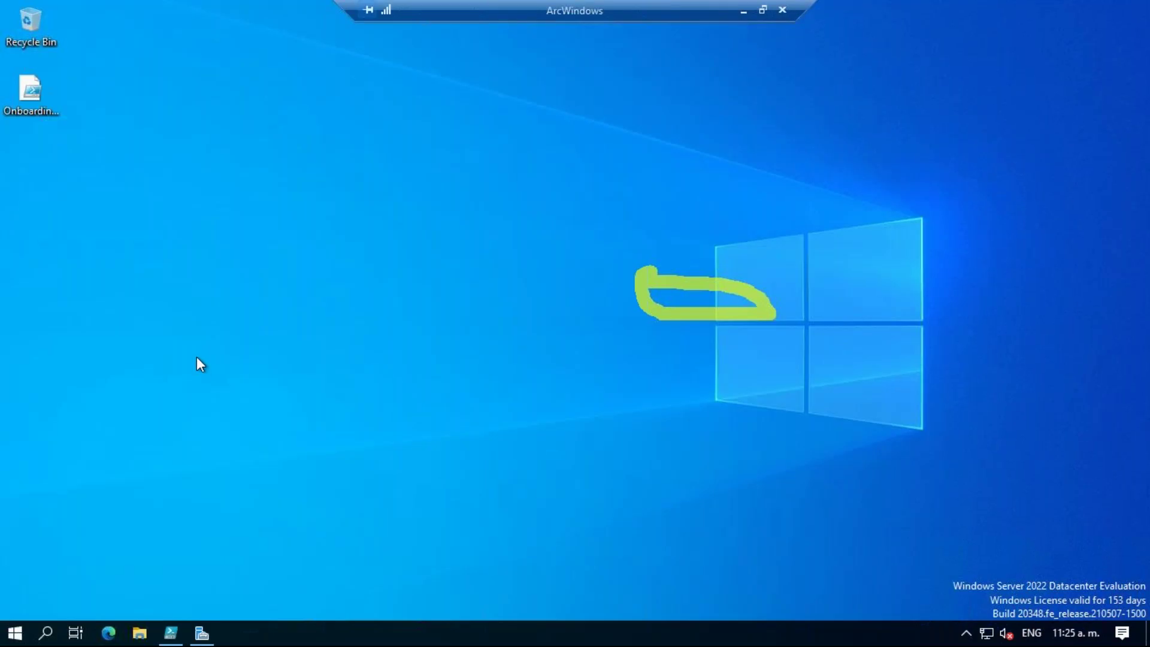
click(27, 113)
click(202, 633)
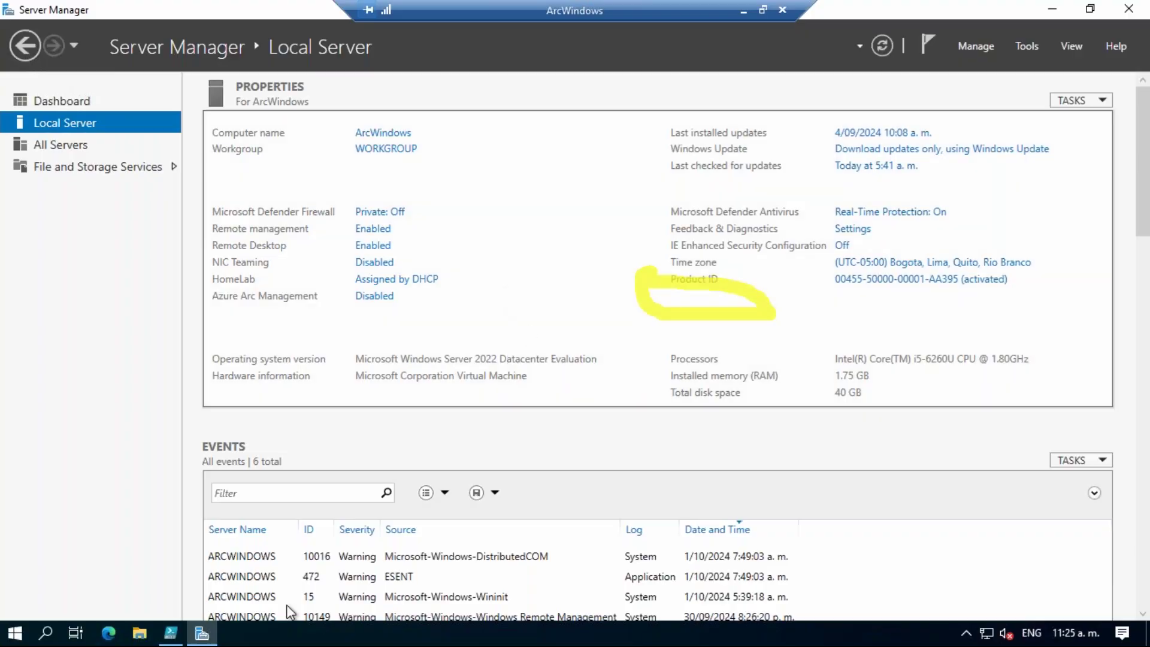
click(171, 633)
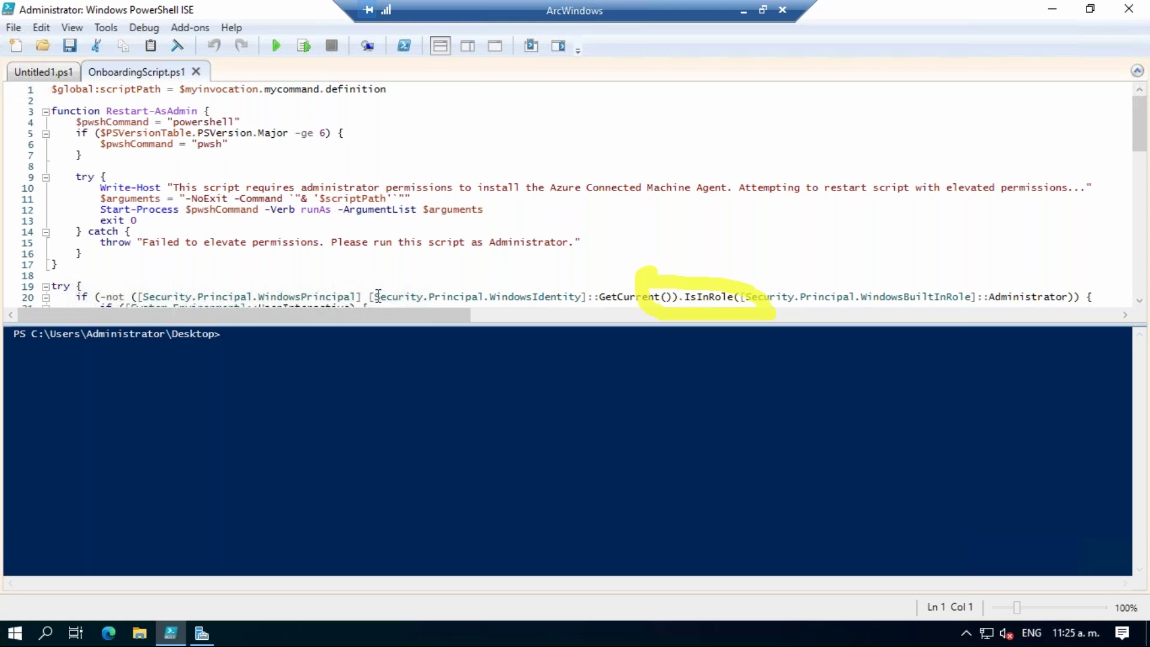
Enlarge the script pane and review the tenant, resource group and cloud variables of OnboardingScript.ps1
drag(375, 330, 349, 520)
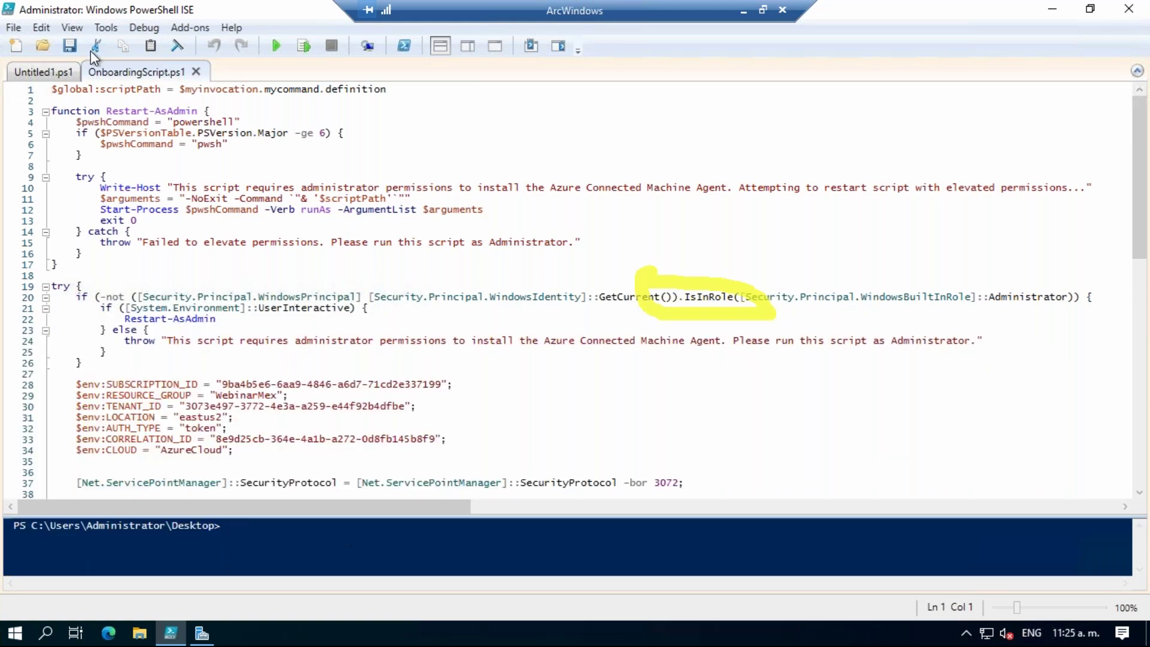
scroll(279, 361, down, 2)
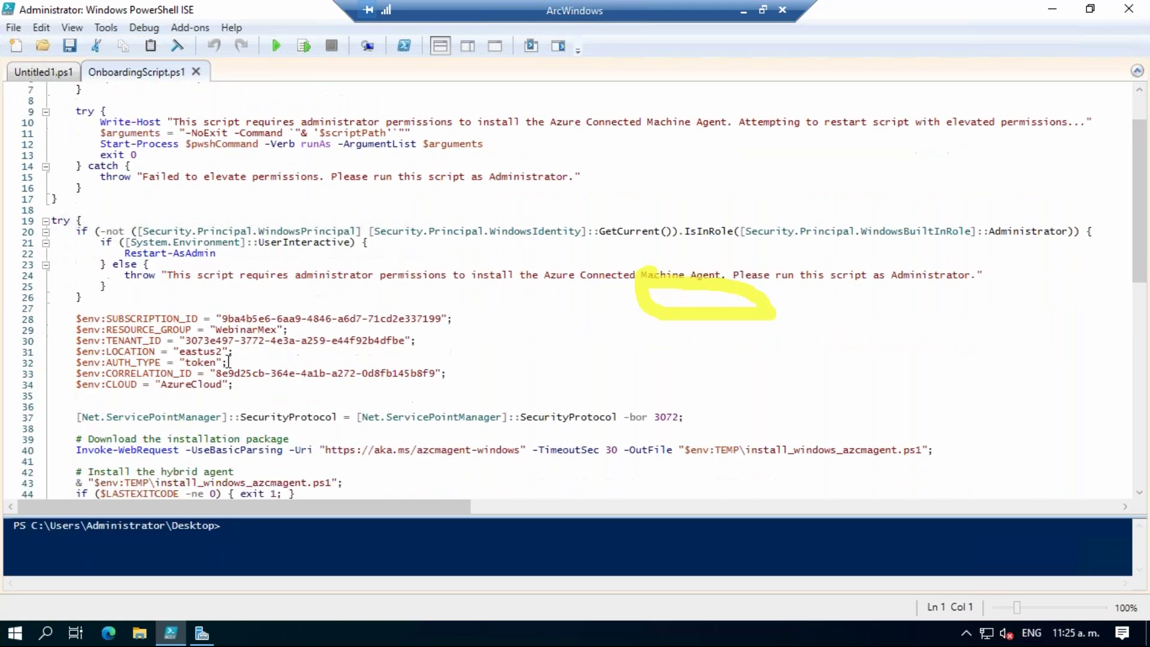
drag(107, 340, 418, 340)
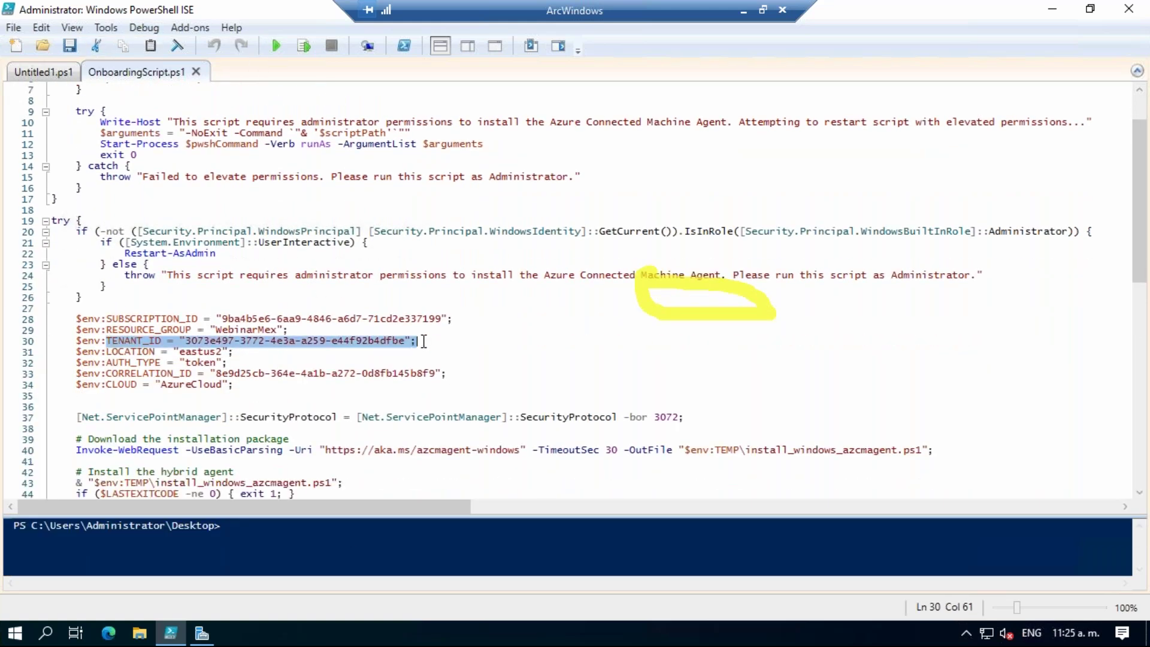
drag(171, 353, 286, 330)
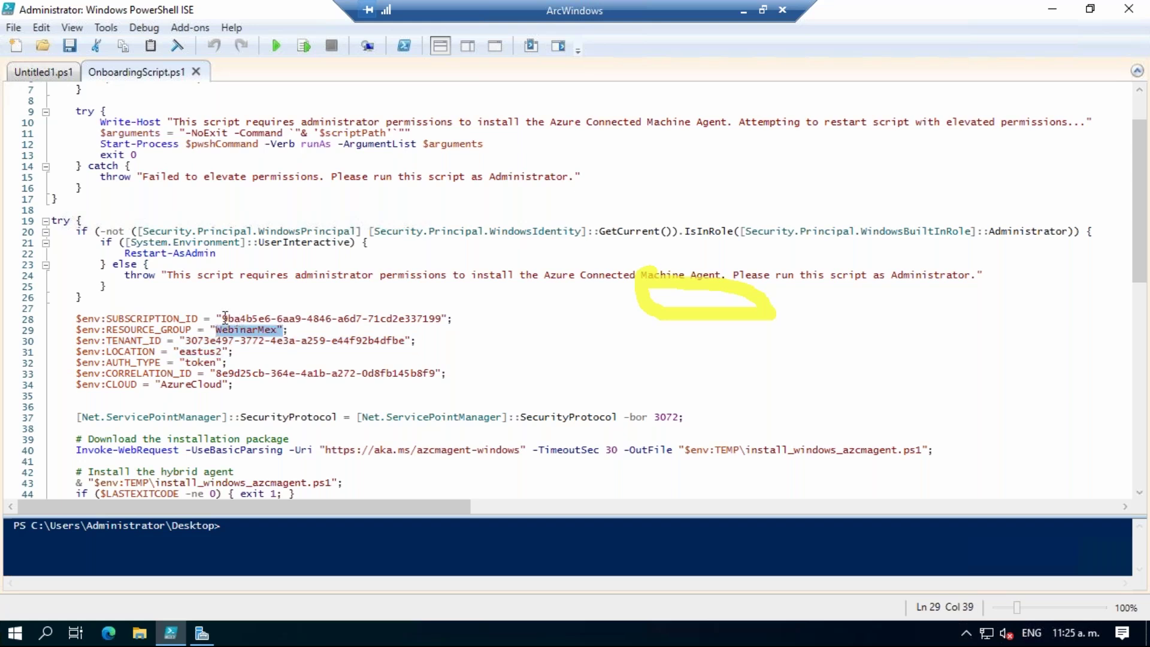
drag(245, 386, 158, 385)
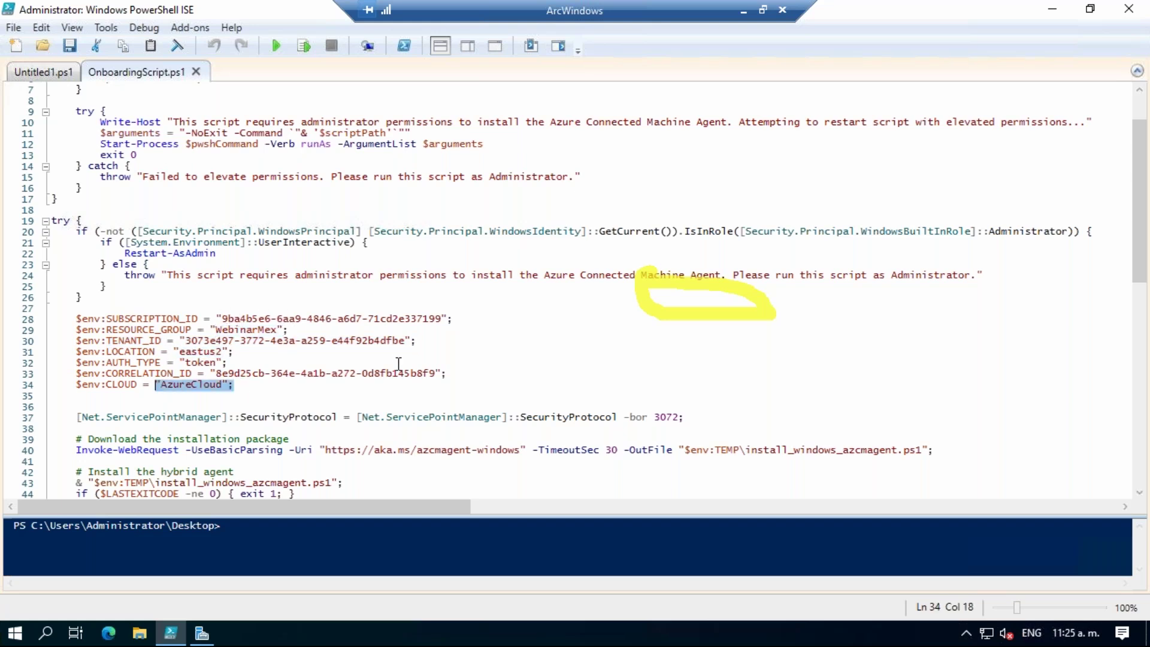
Review the script's agent download command, including its source URL and the output file install_windows_azcmagent.ps1
scroll(371, 400, down, 2)
drag(312, 385, 463, 386)
click(419, 384)
click(483, 388)
double_click(483, 388)
drag(697, 385, 748, 387)
drag(950, 382, 845, 383)
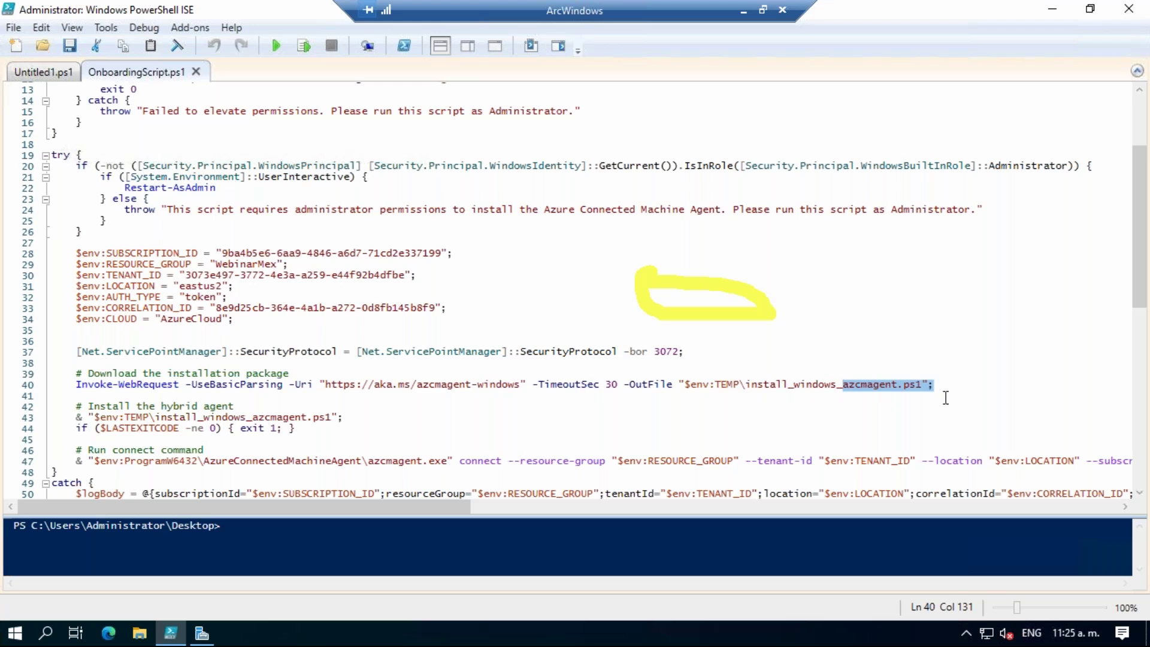
scroll(969, 368, down, 3)
scroll(963, 375, up, 4)
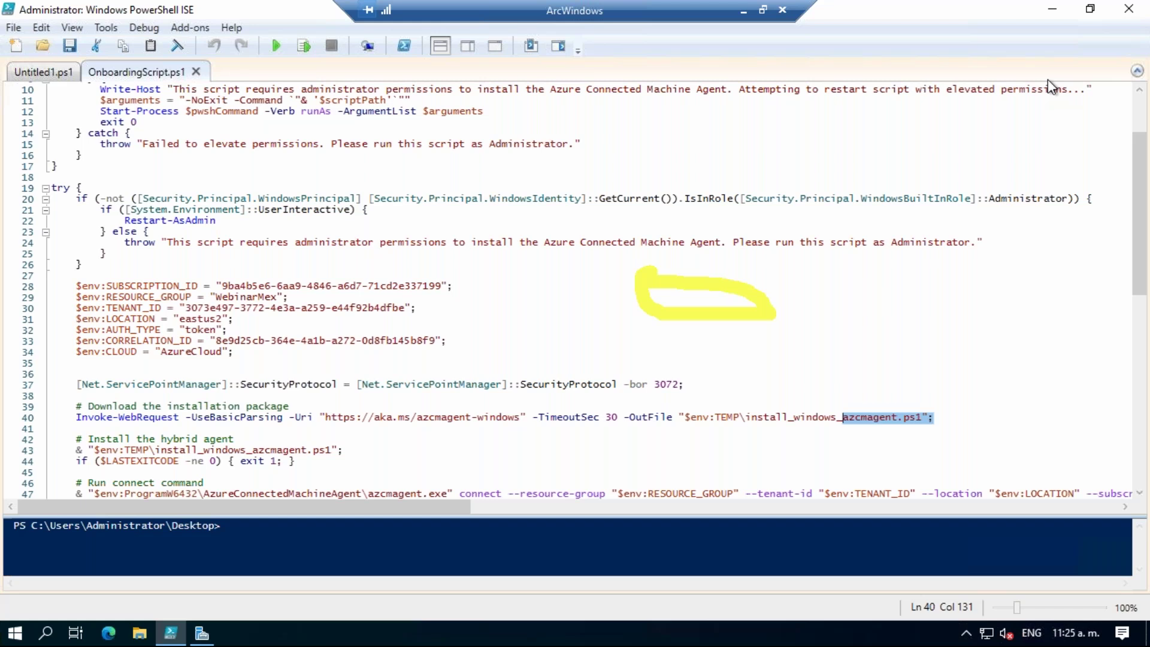
Switch to Server Manager and go through the Add Roles and Features Wizard for ArcWindows as far as the feature selection
click(202, 633)
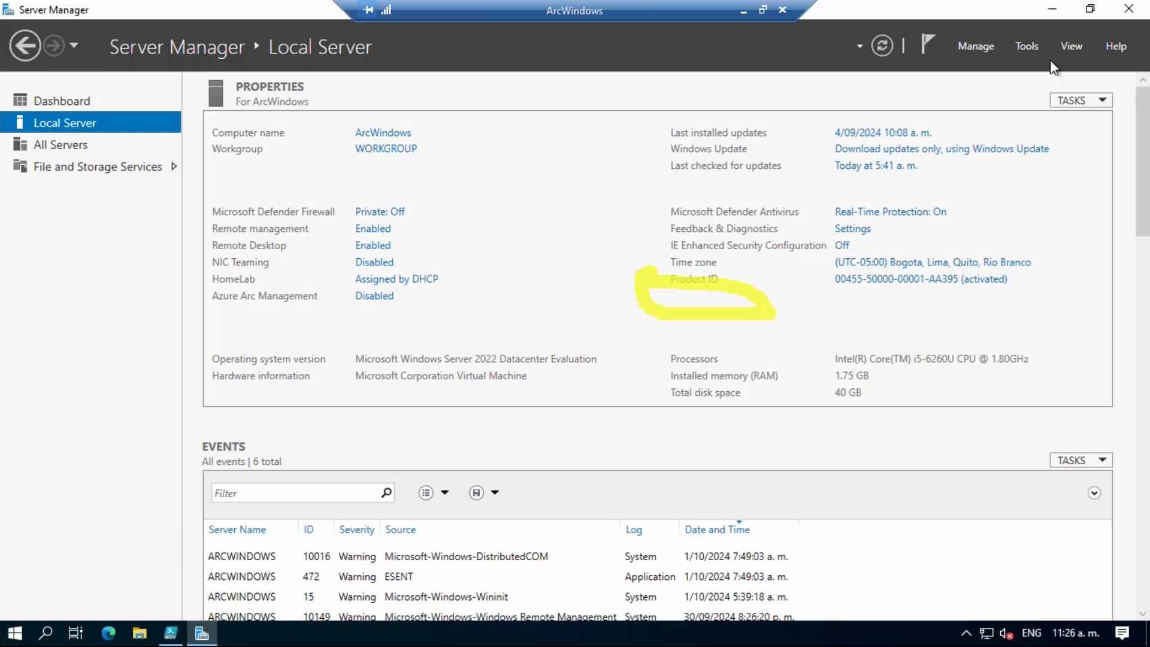
click(987, 48)
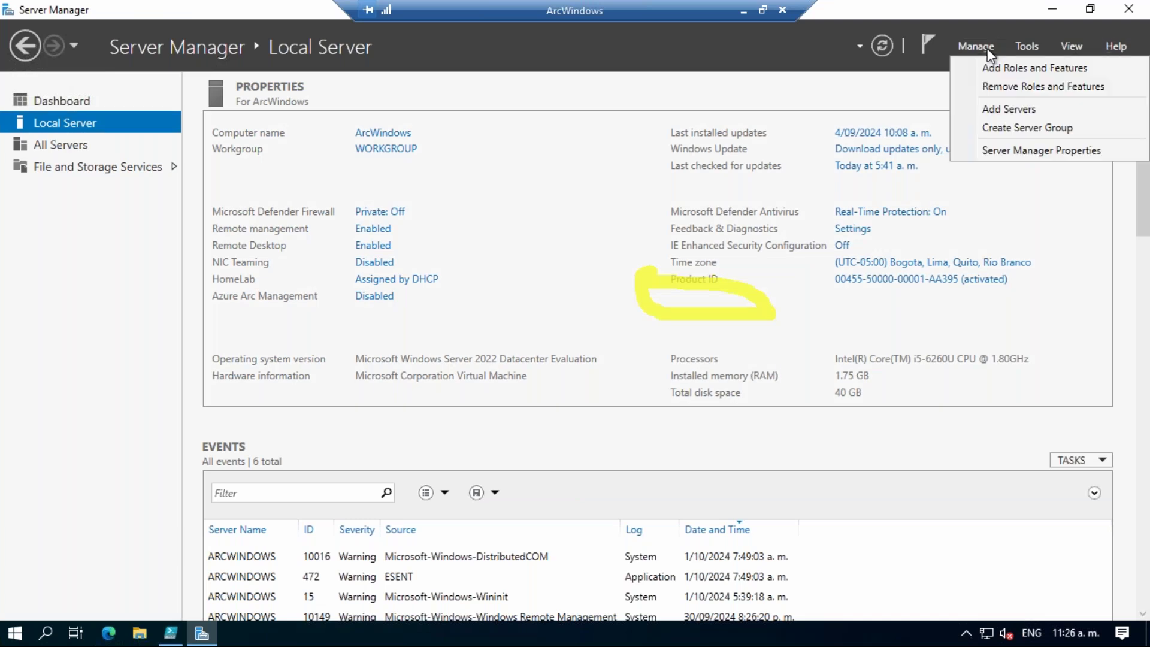
click(991, 63)
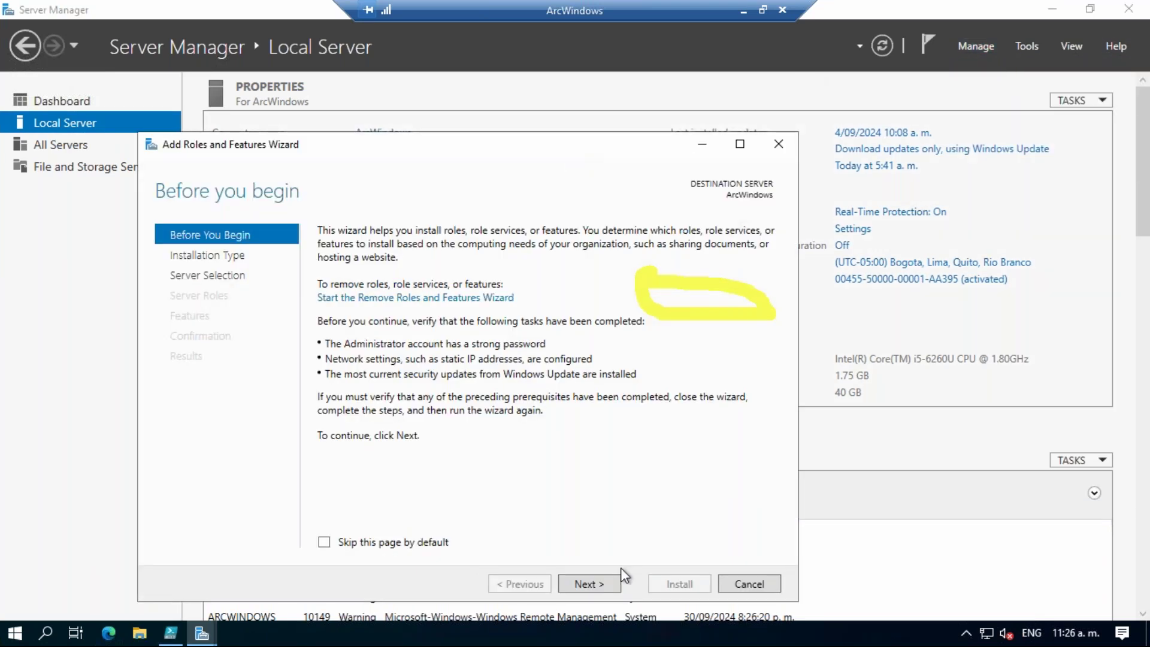
click(594, 591)
click(600, 584)
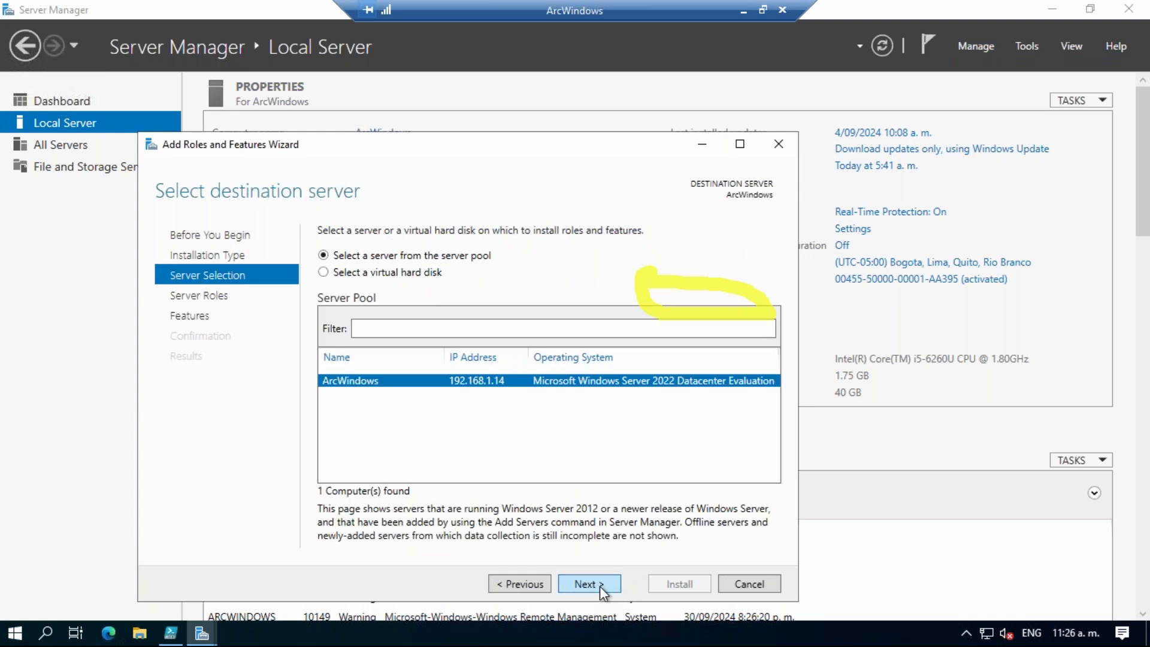
click(603, 587)
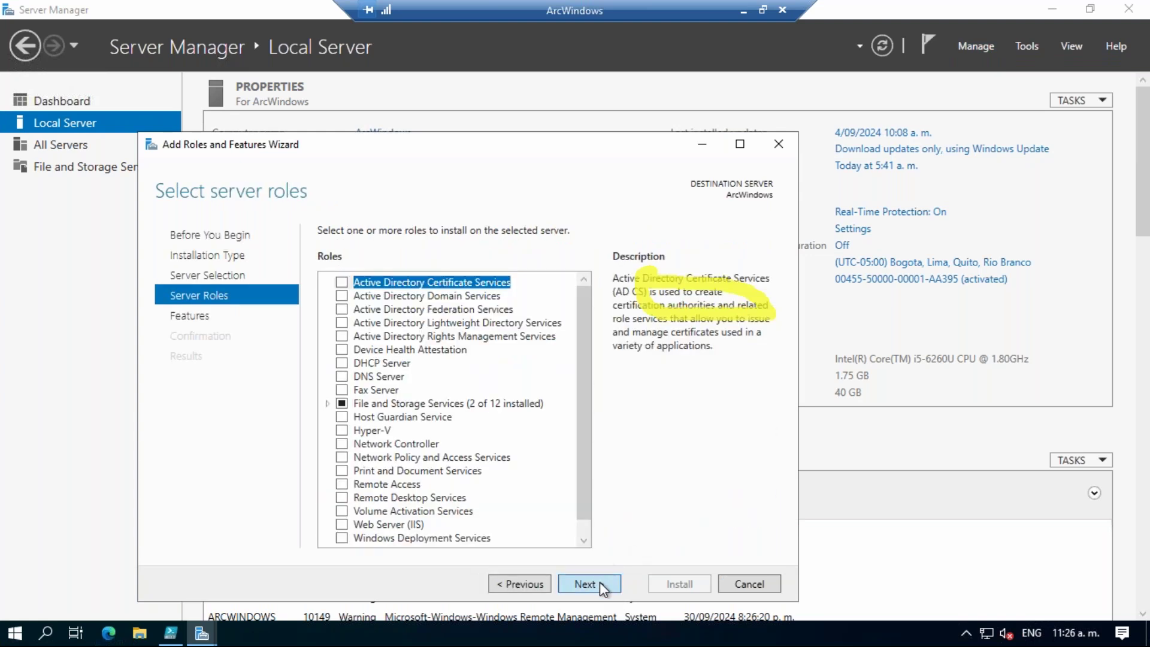
click(600, 585)
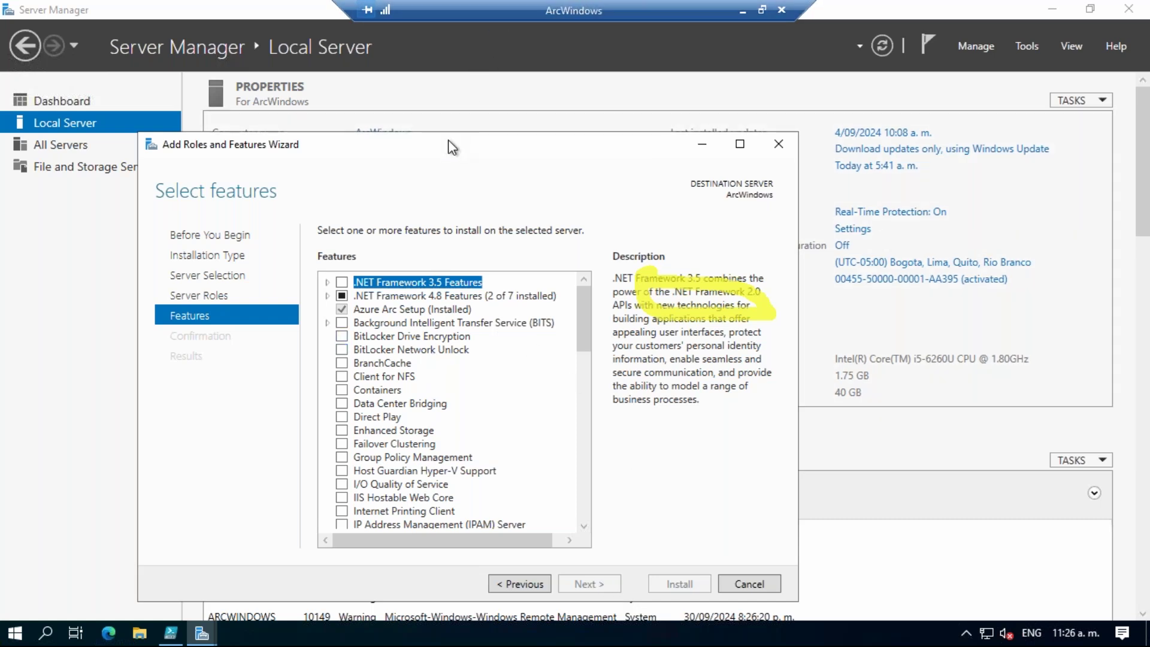
Read the description of the Azure Arc Setup feature, then cancel the wizard without installing anything
click(442, 310)
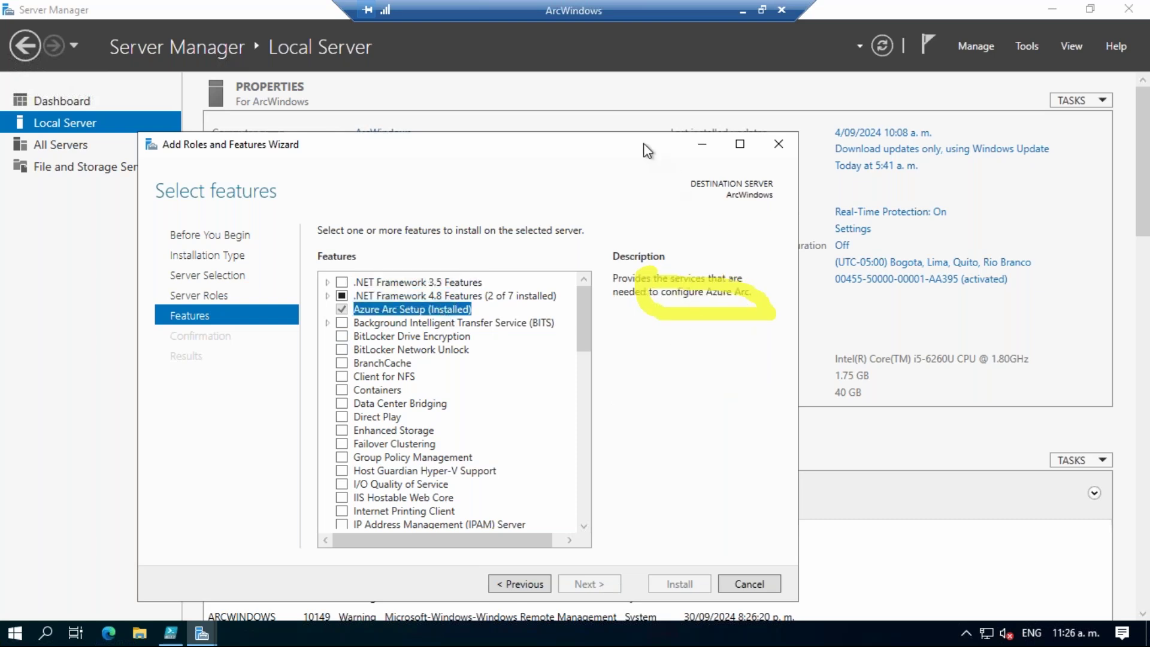
drag(622, 141, 477, 109)
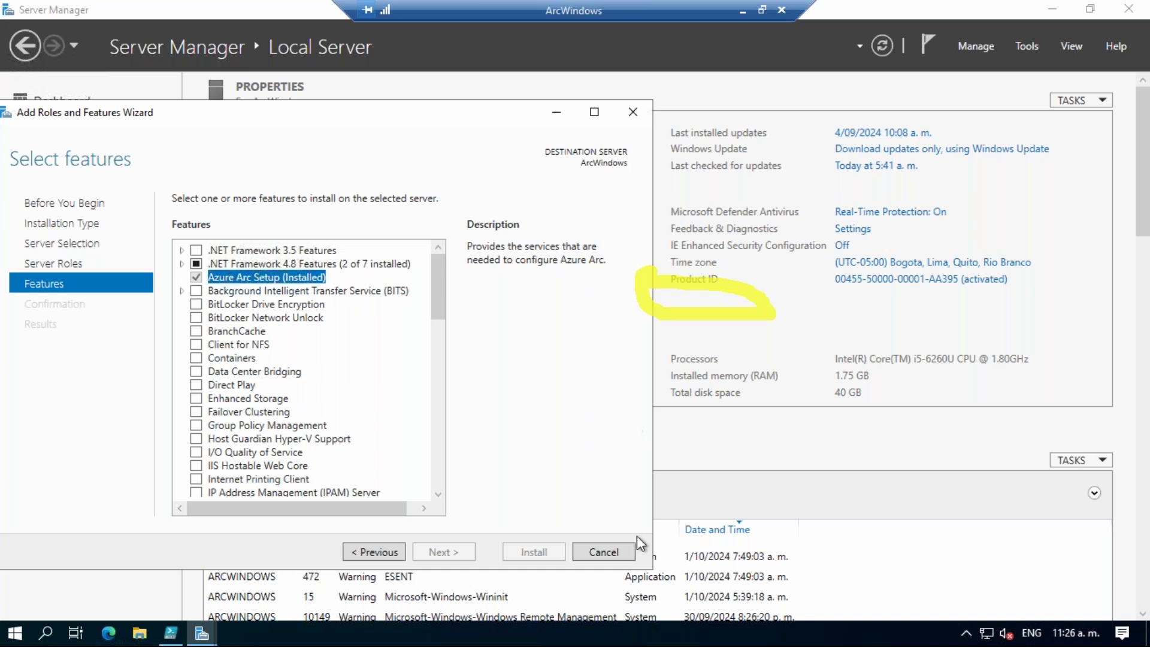
click(621, 556)
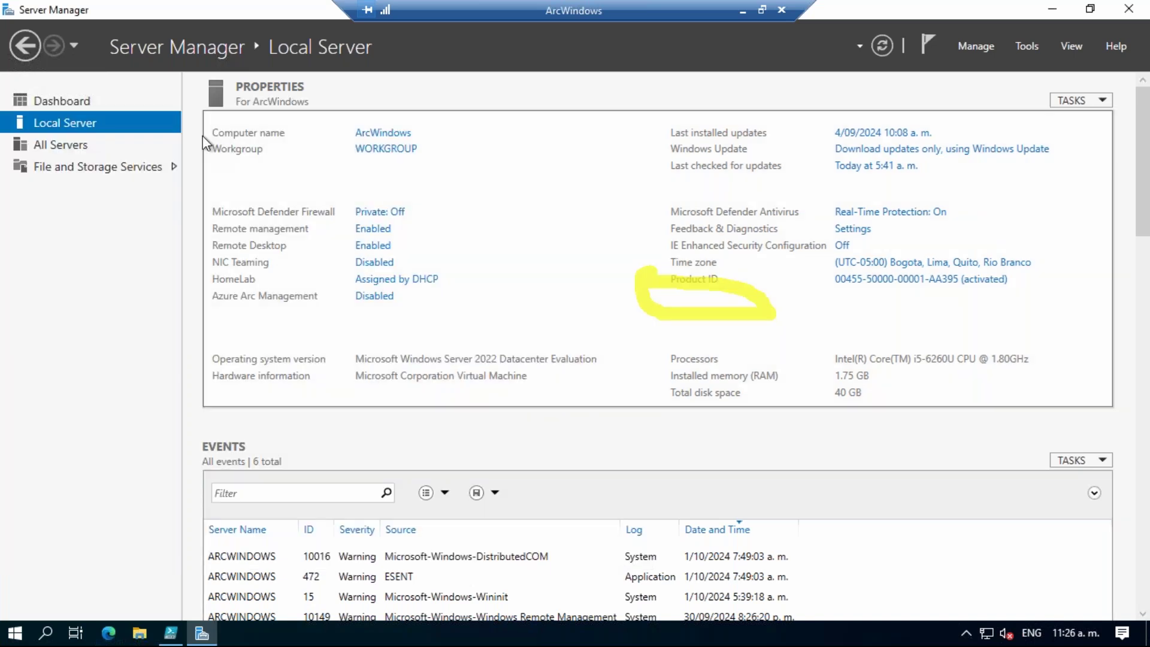
View the Server Manager dashboard, close Server Manager and restart it as administrator
click(66, 98)
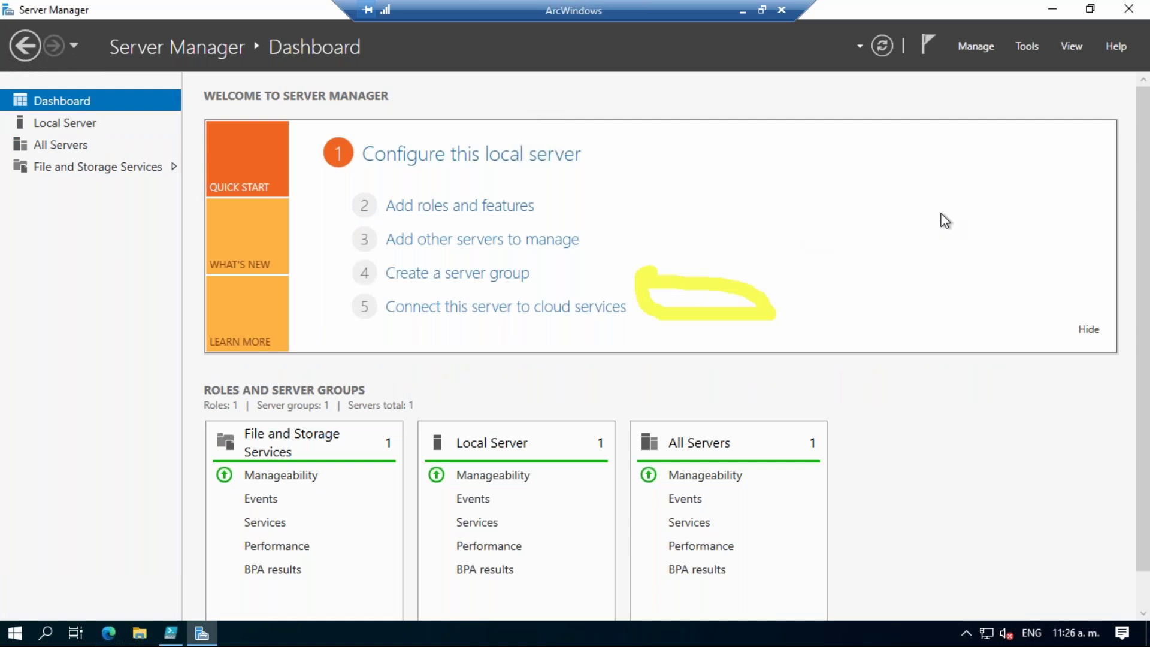
click(1129, 8)
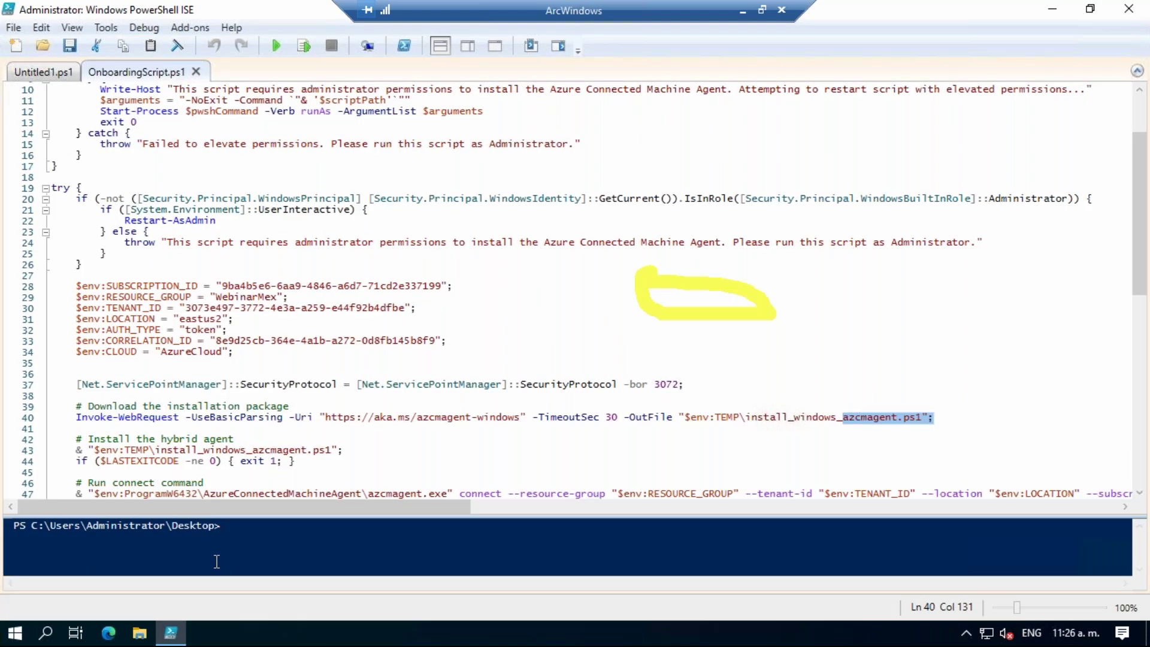
click(21, 640)
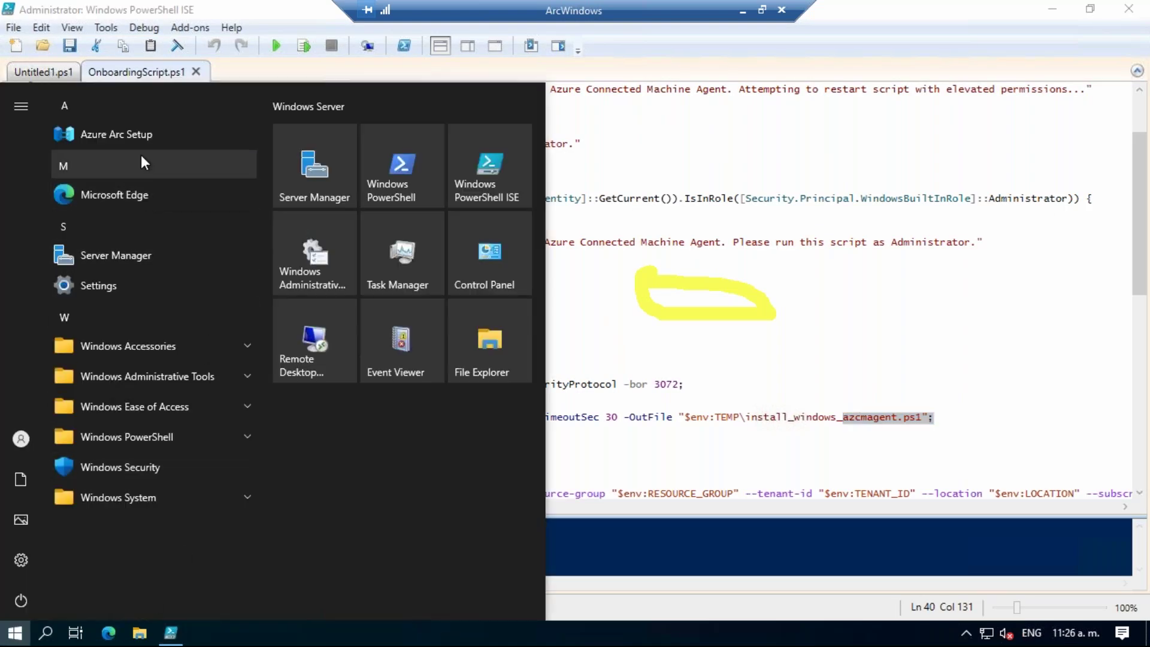
right_click(299, 190)
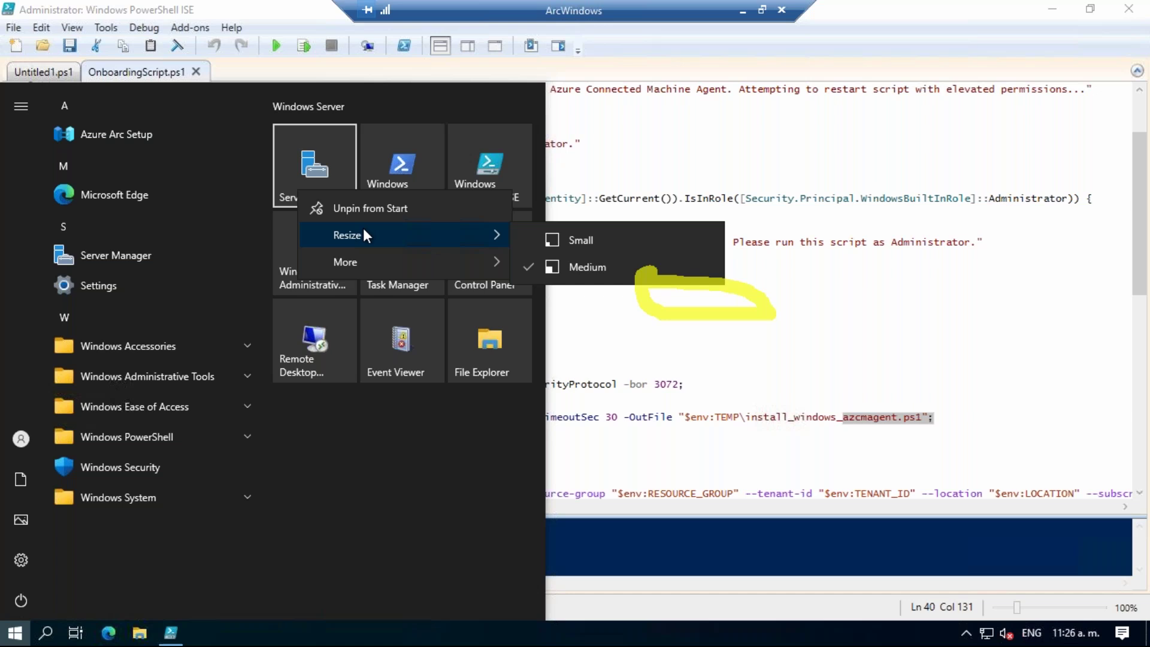
mouse_move(365, 262)
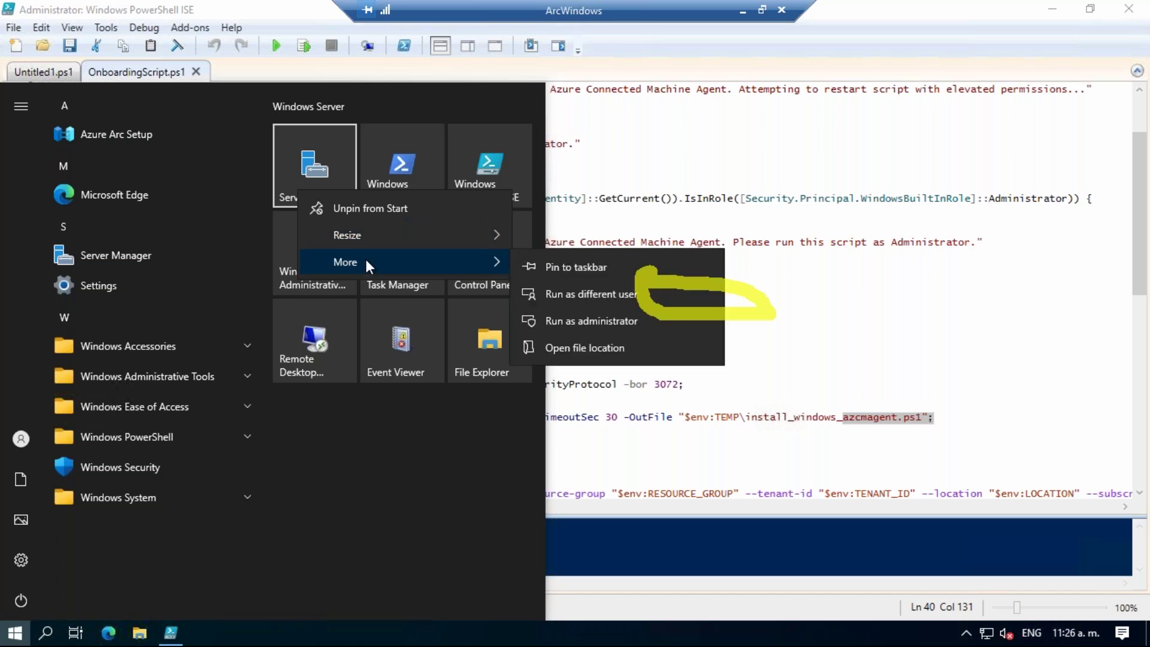
click(641, 315)
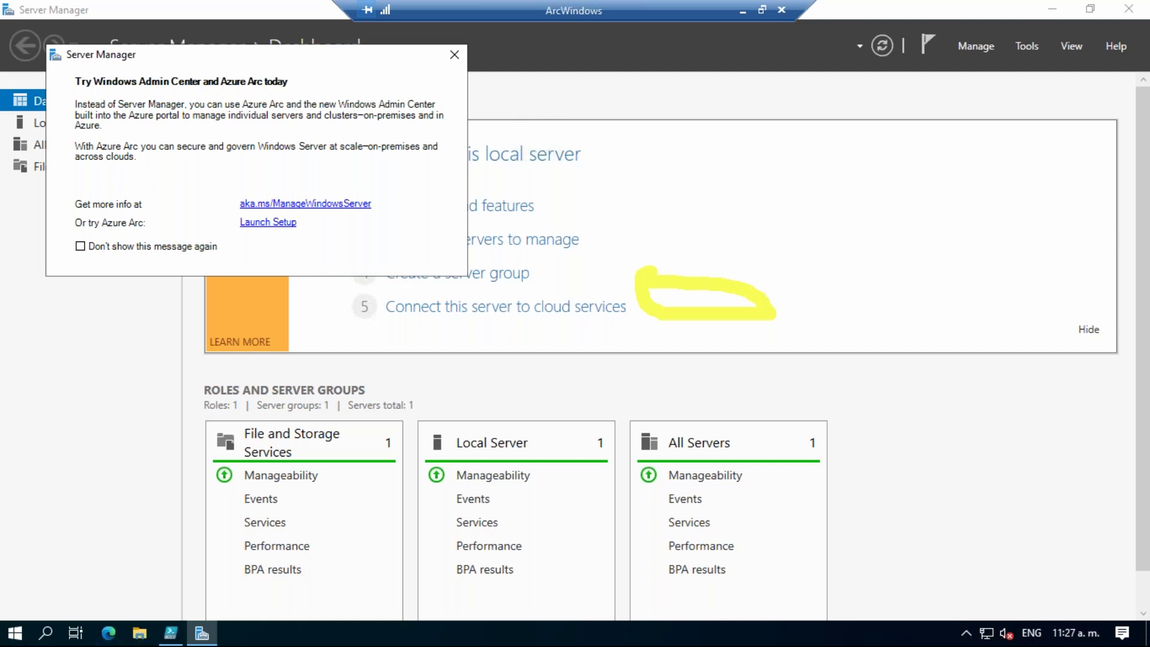
Launch Azure Arc Setup from Server Manager's Windows Admin Center and Azure Arc message, putting away the browser window that covers it
click(270, 223)
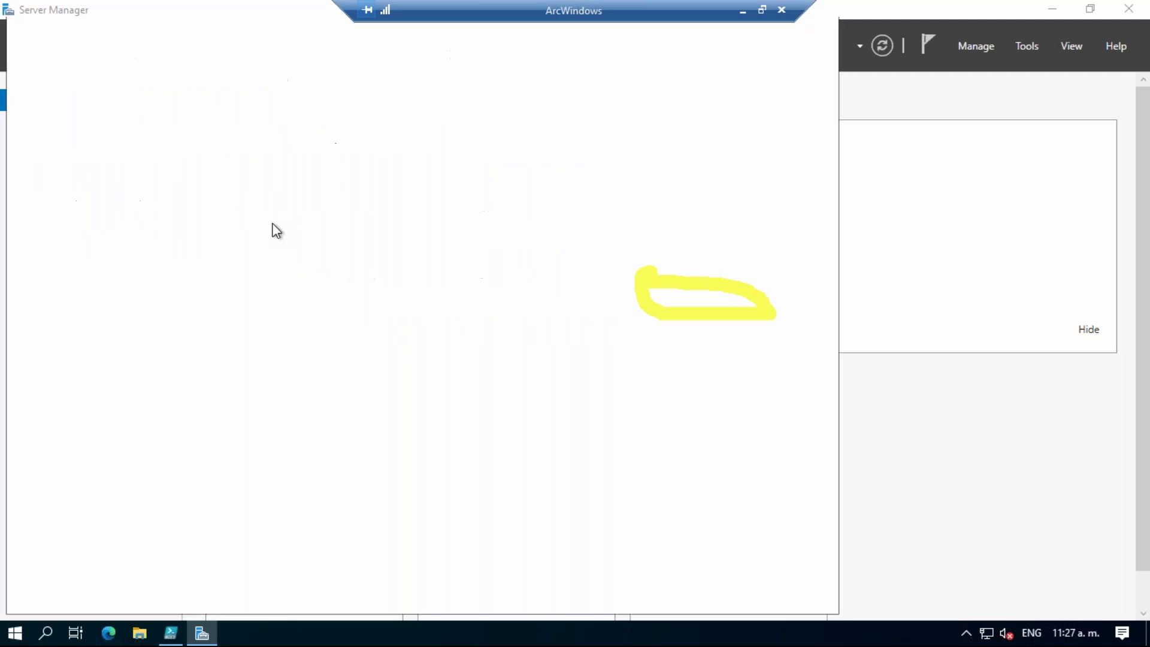
click(747, 35)
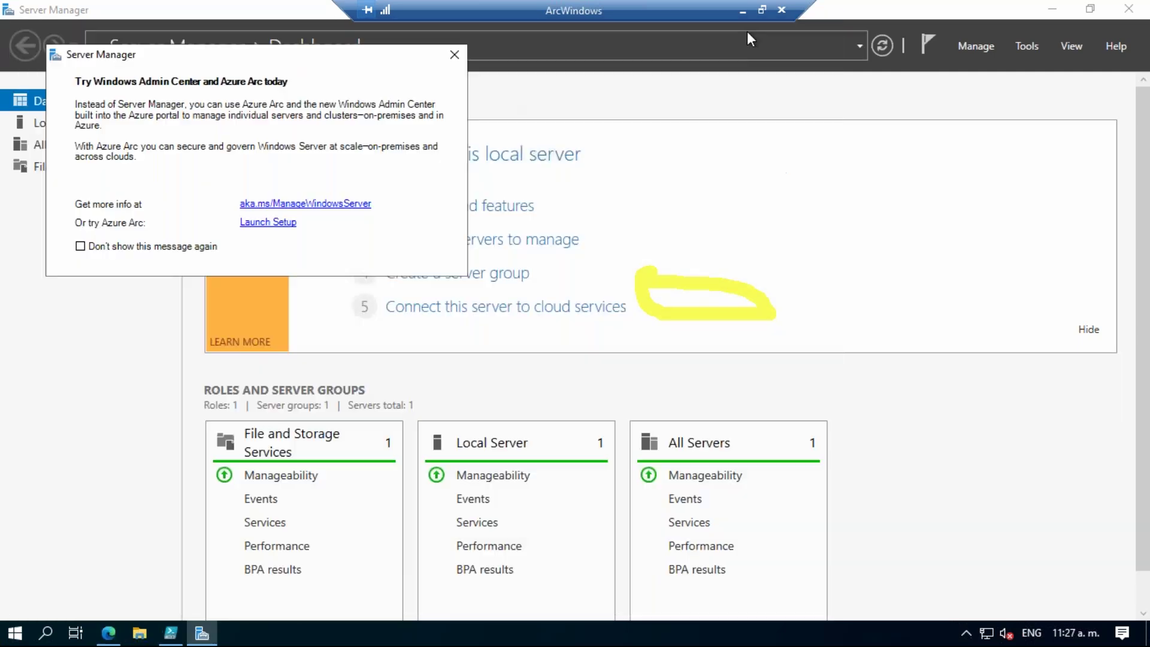
click(262, 223)
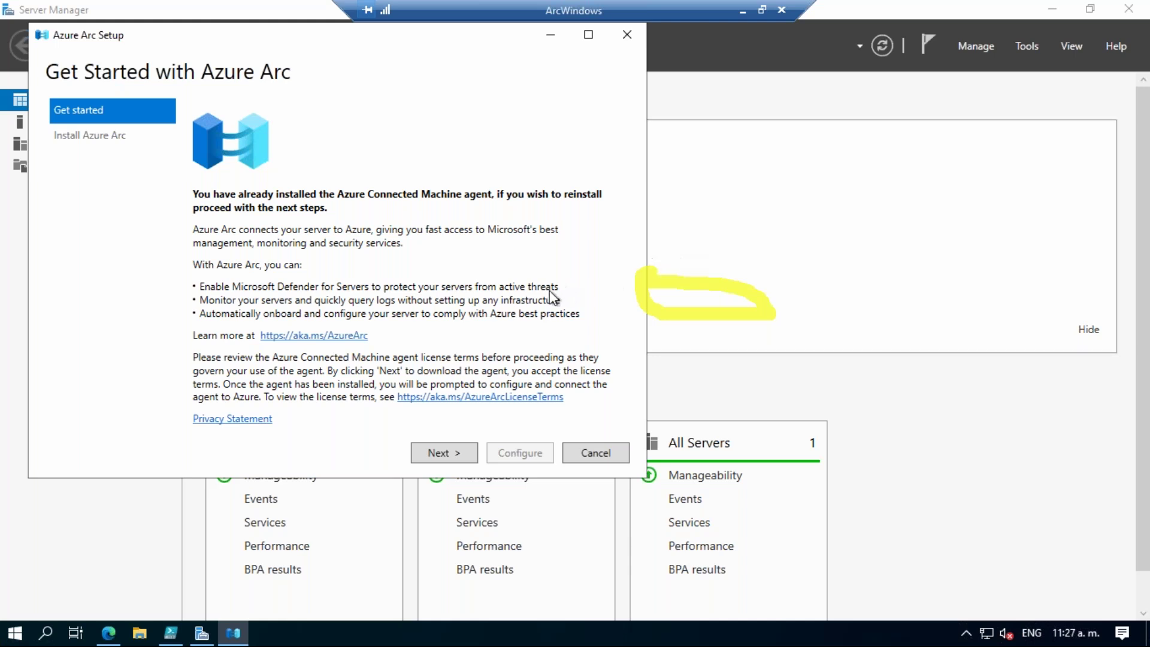
Reinstall the Azure Connected Machine agent and start its configuration, advancing to the Azure sign-in page
click(452, 455)
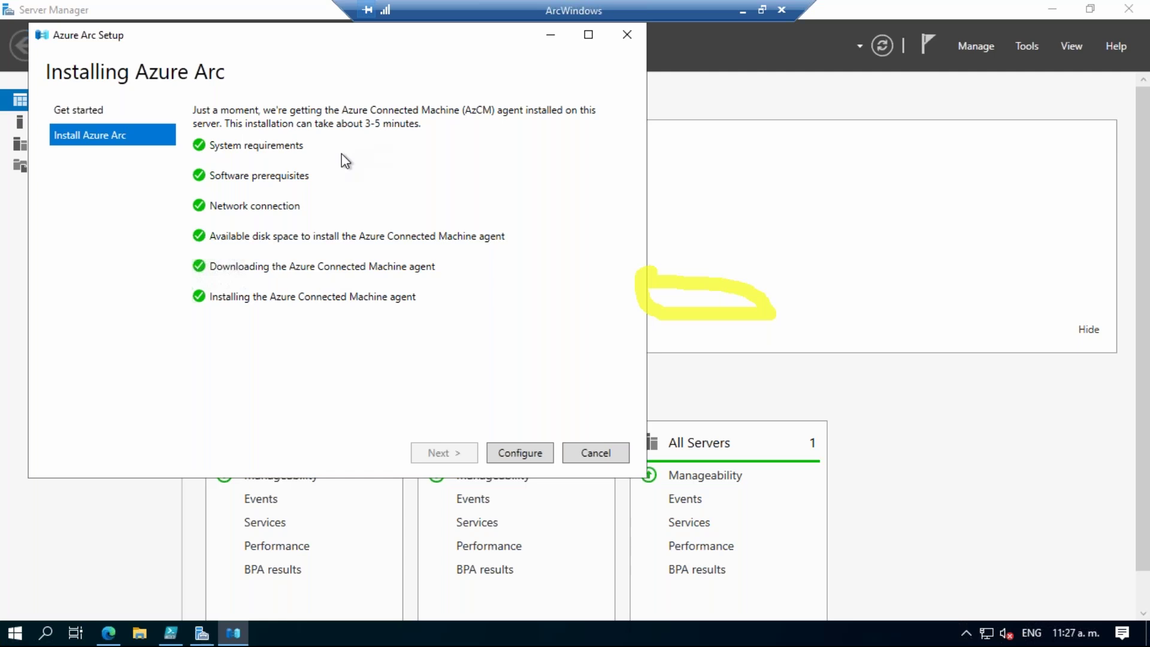
click(519, 454)
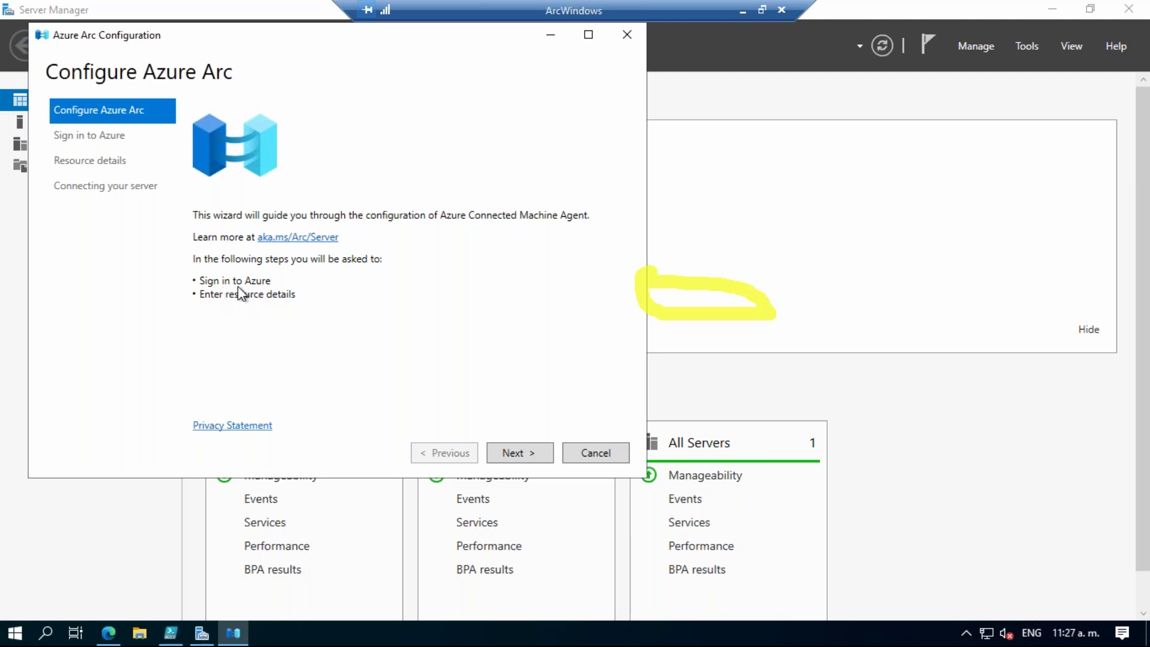
click(539, 452)
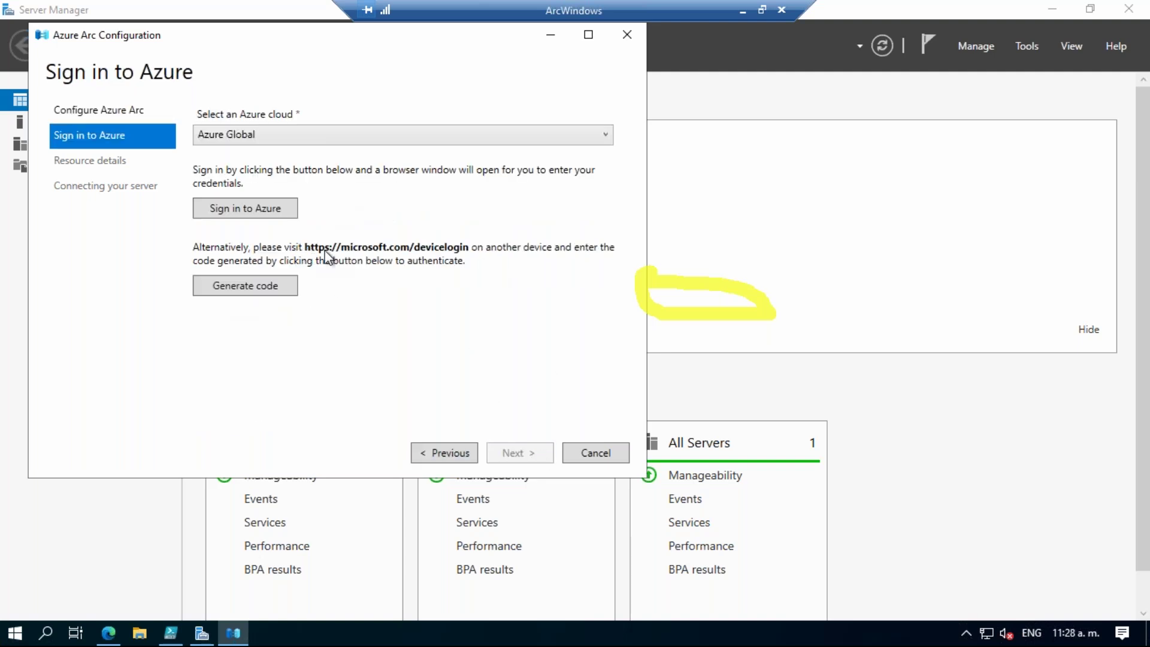
click(106, 636)
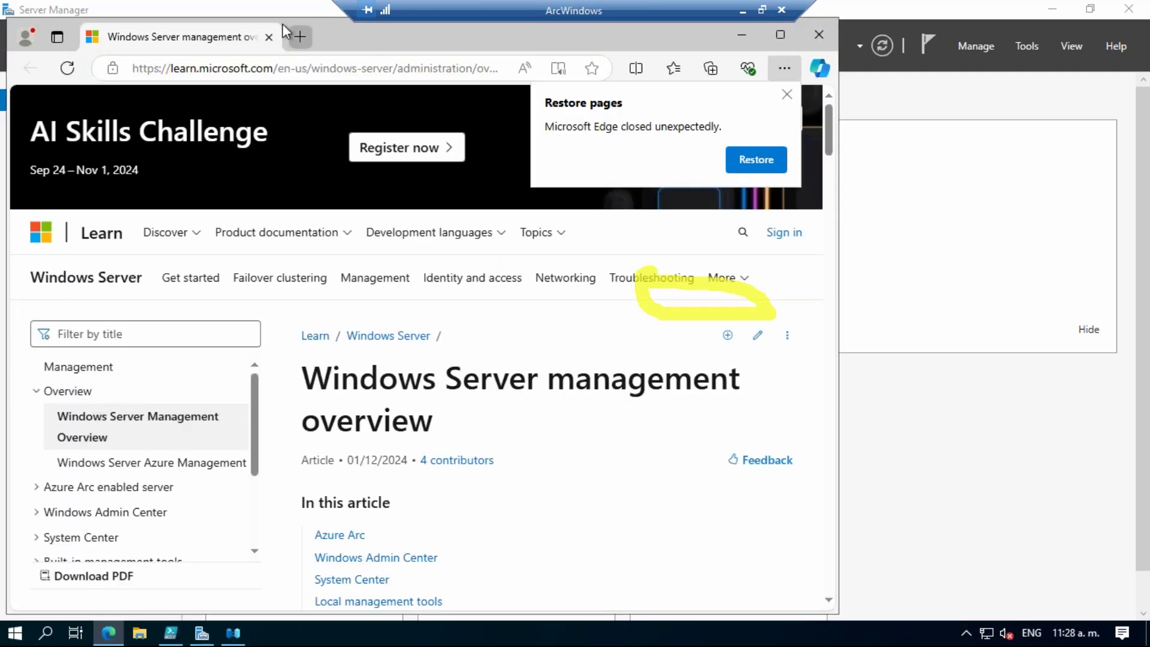
drag(361, 33, 405, 74)
double_click(446, 108)
click(446, 107)
double_click(446, 108)
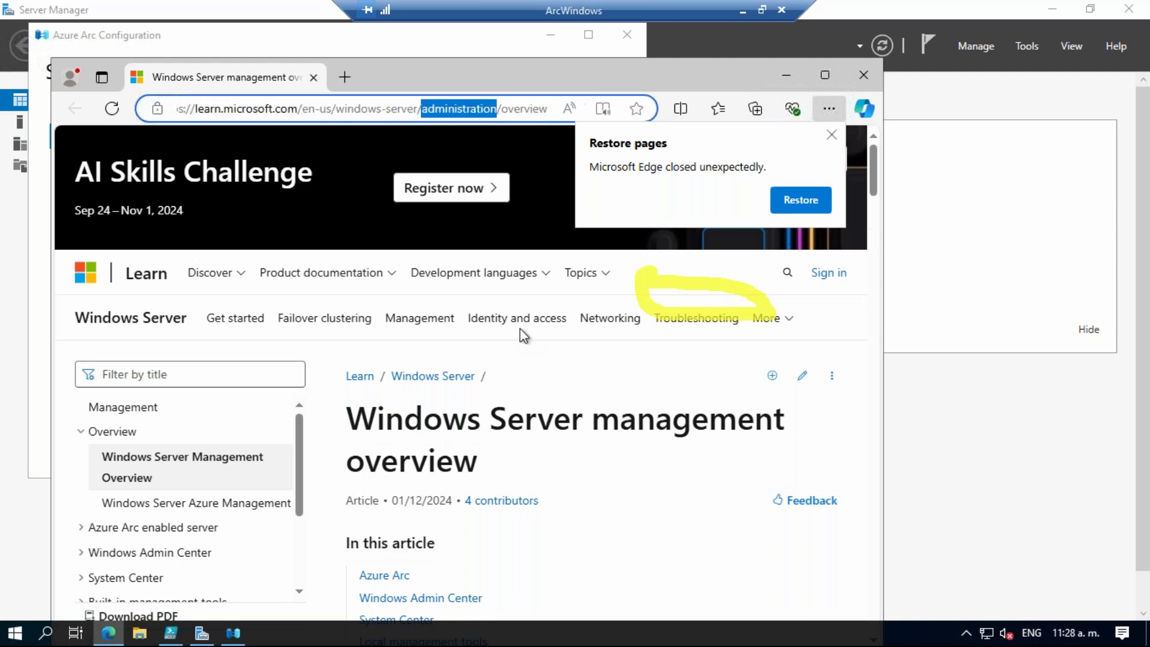
scroll(459, 518, down, 4)
click(461, 347)
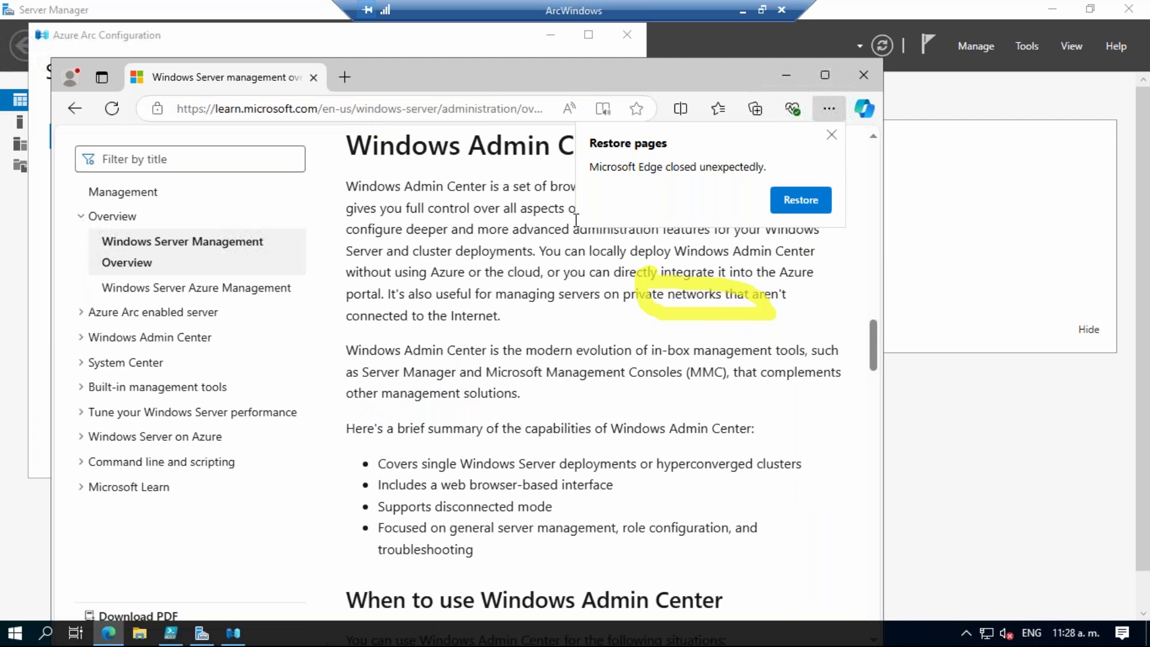
click(402, 108)
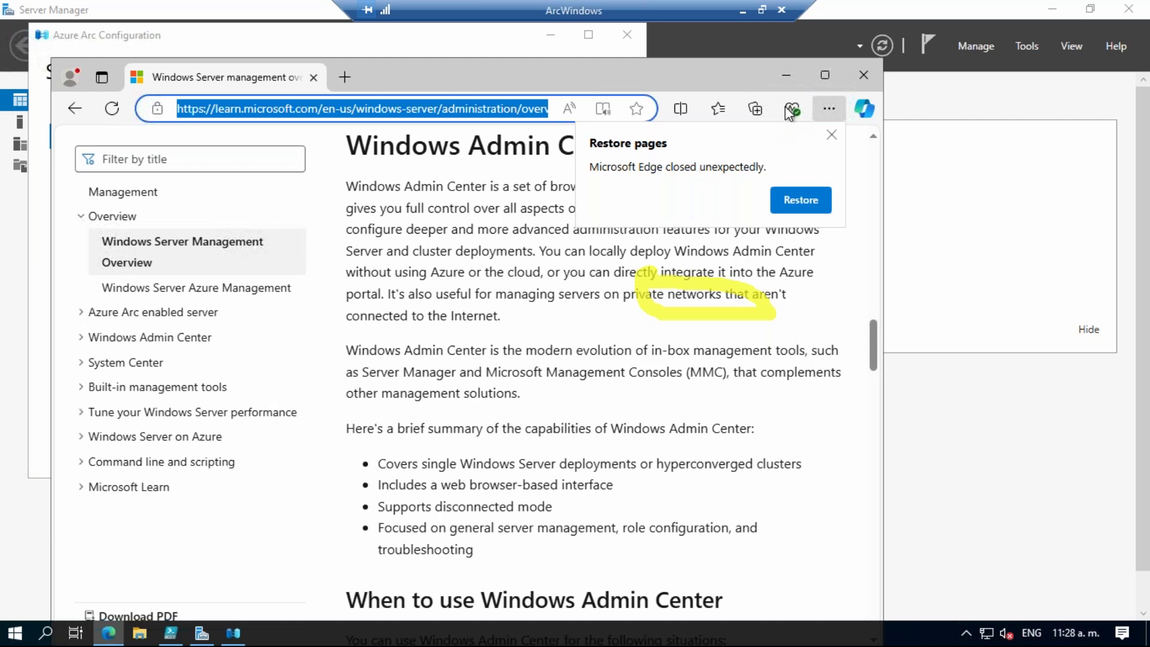
click(862, 75)
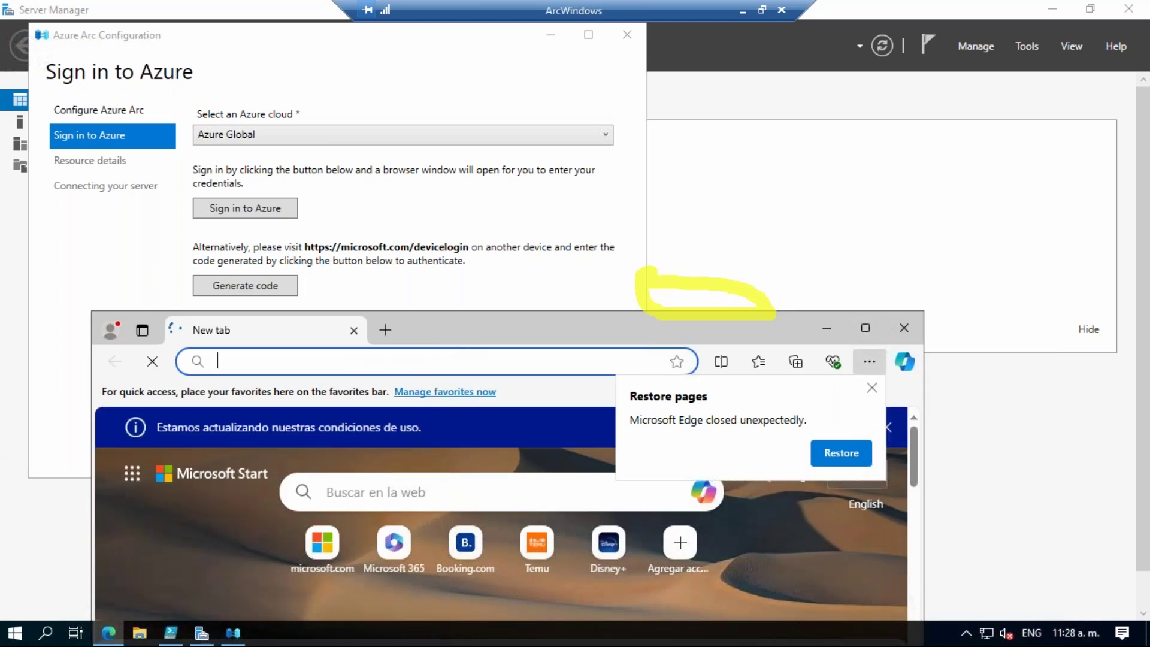
text(h)
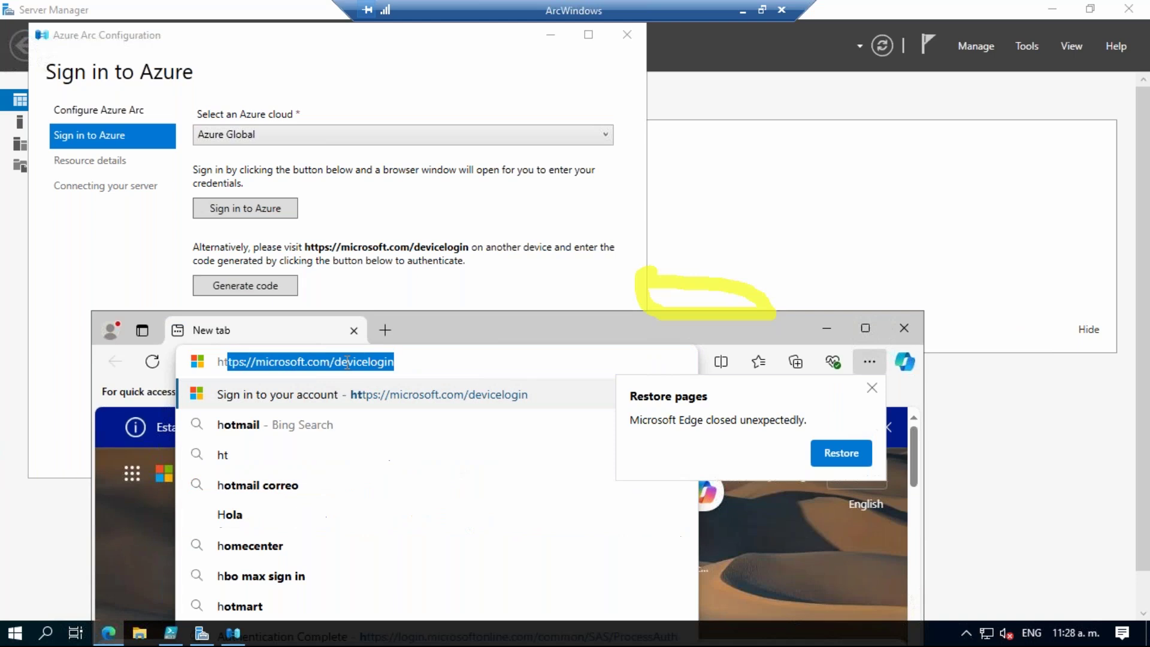
text(ttps)
key(Right)
key(Return)
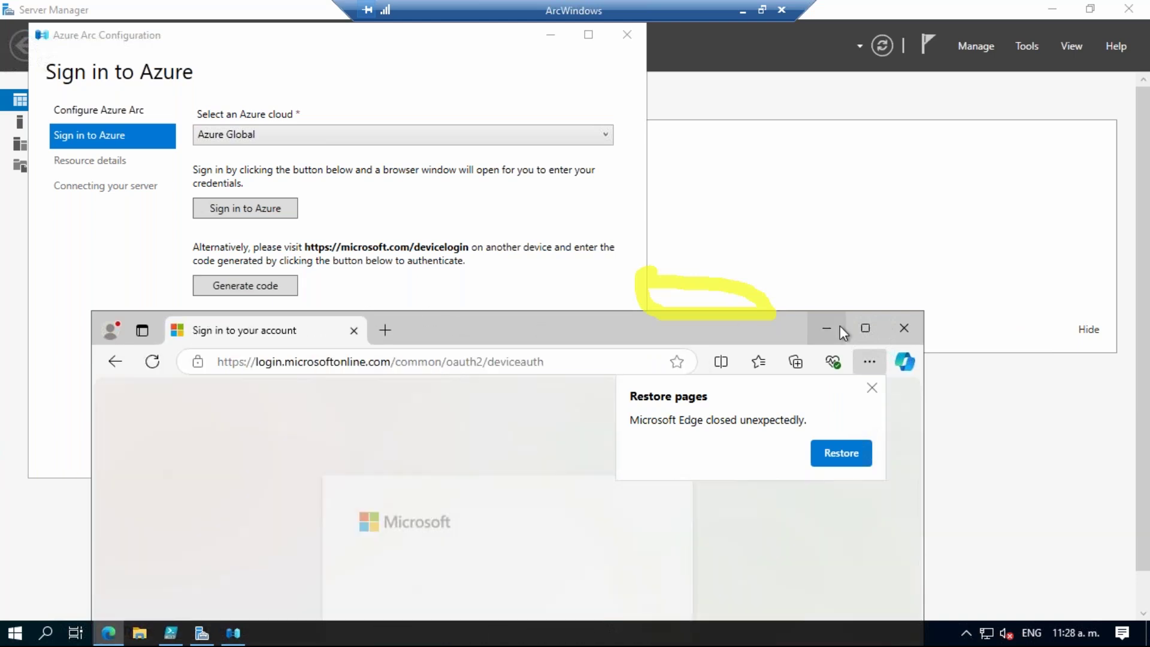
Generate and copy the device code in Azure Arc Configuration, and submit it on the maximized device login page, reaching the account sign-in form
click(832, 327)
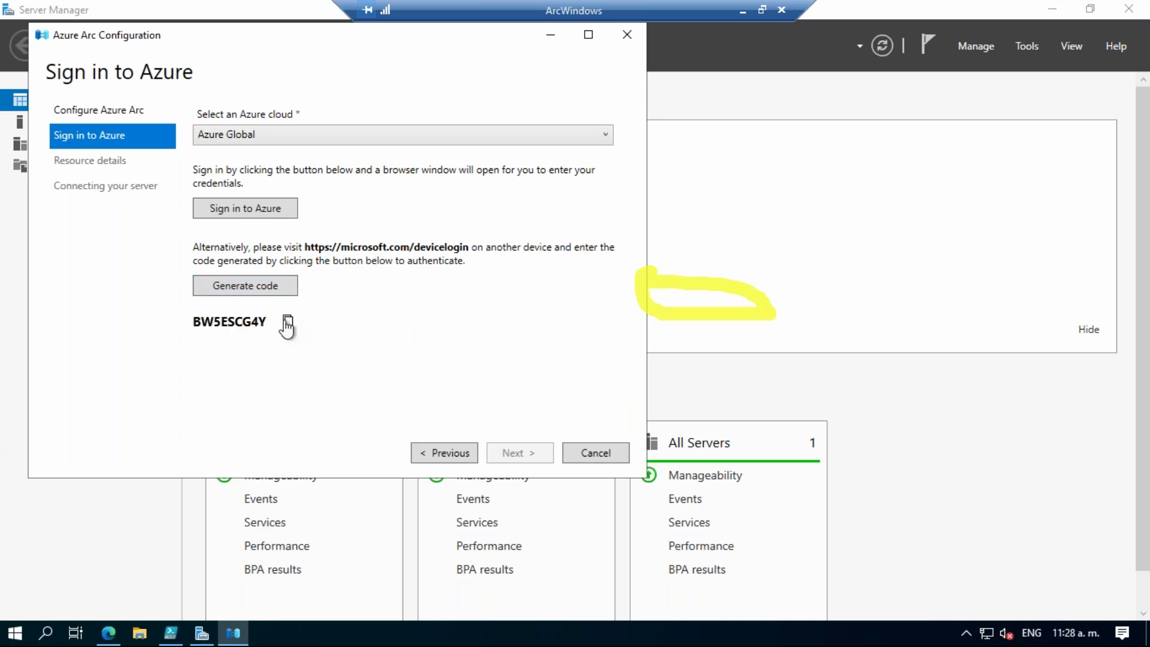
click(288, 321)
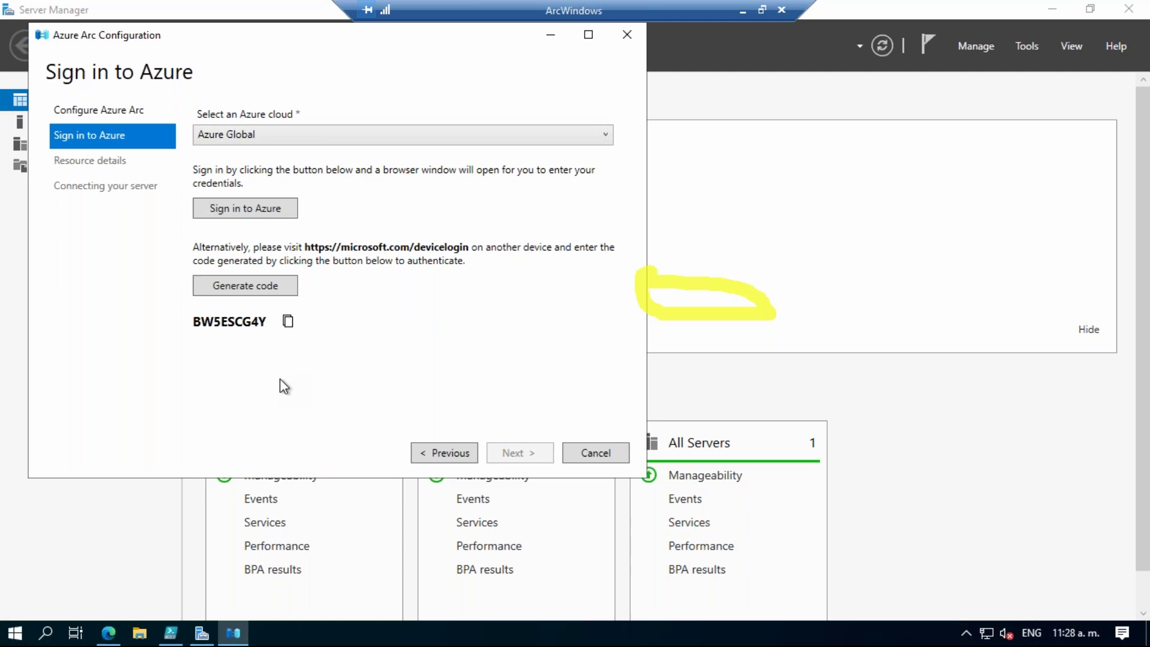
click(109, 634)
click(876, 325)
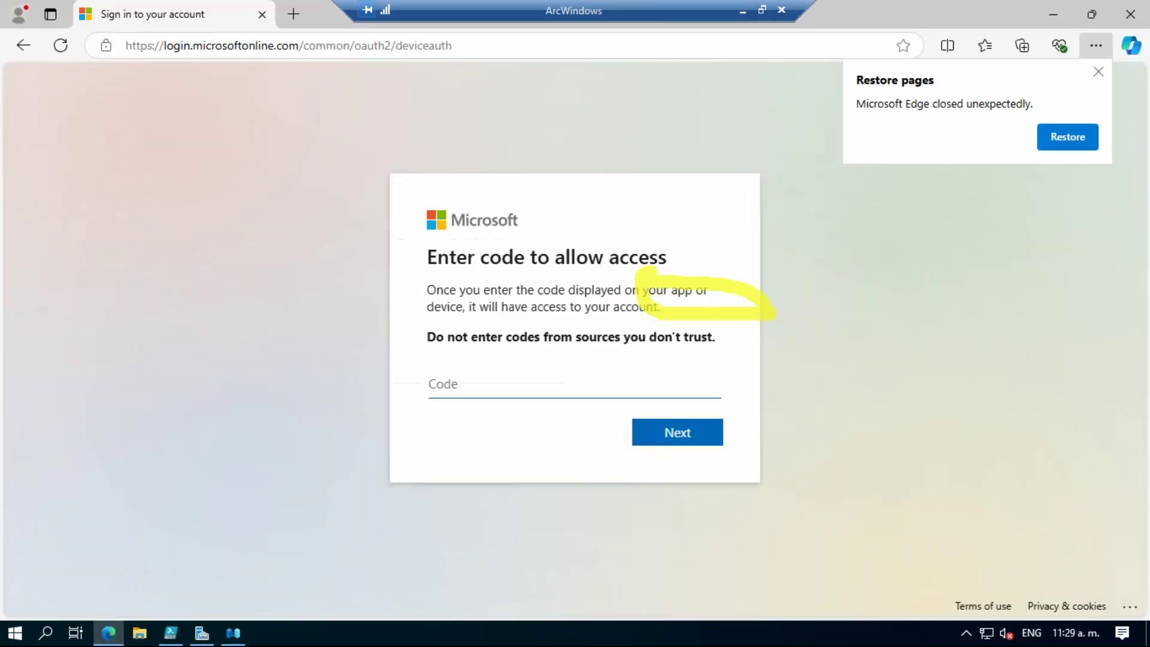
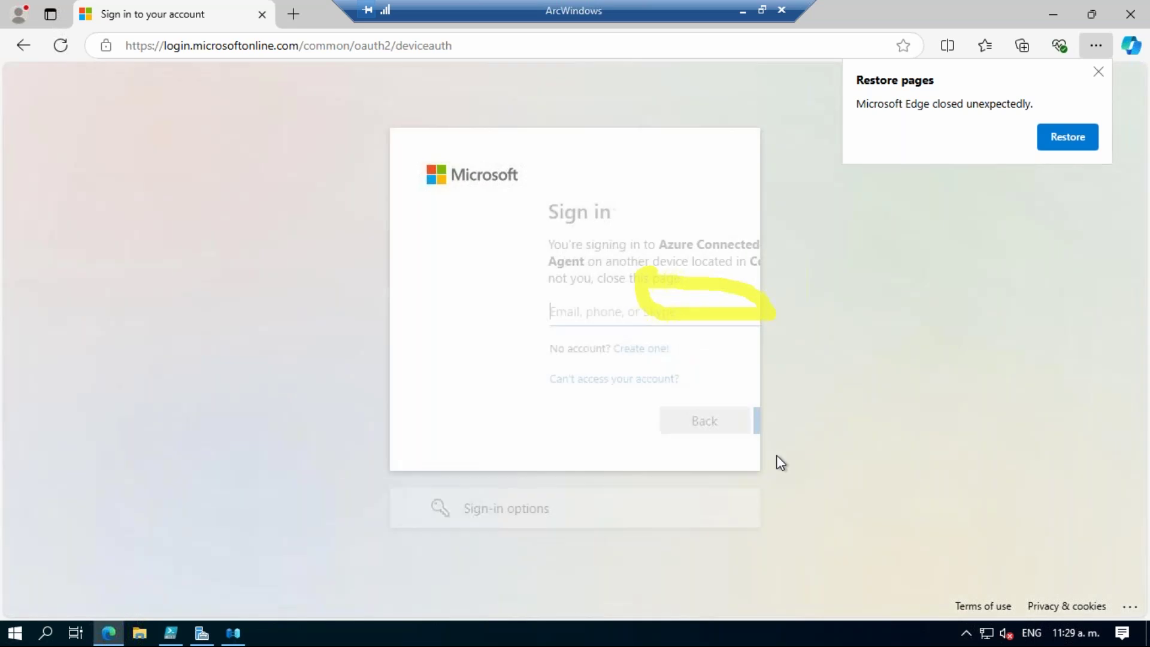
click(511, 312)
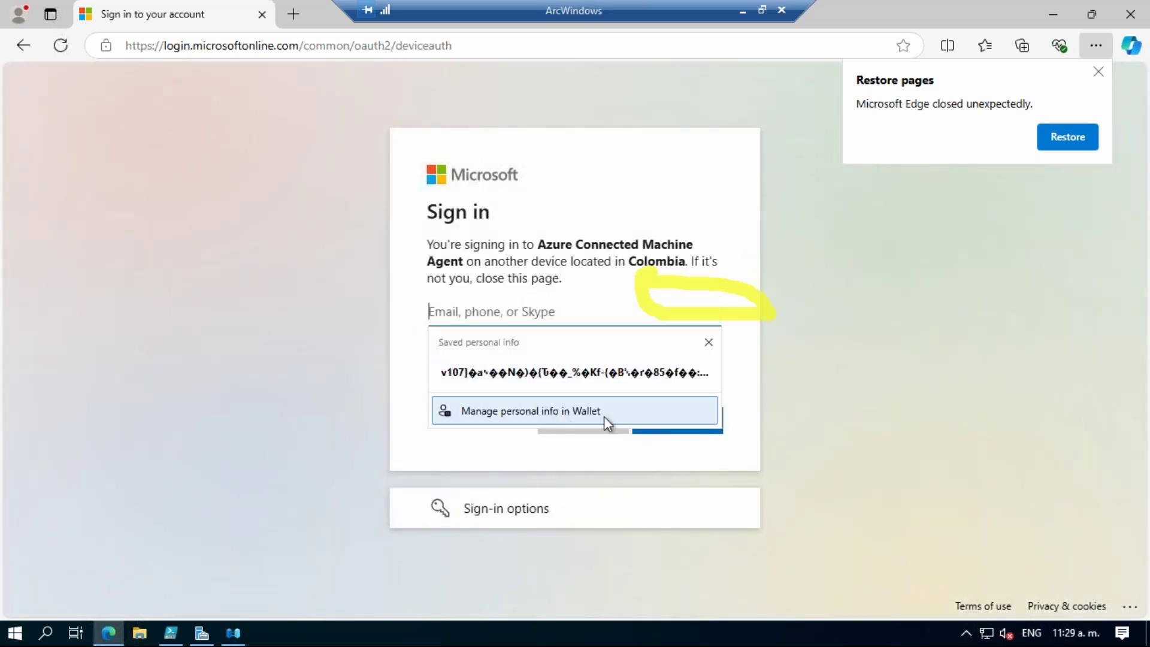
click(770, 413)
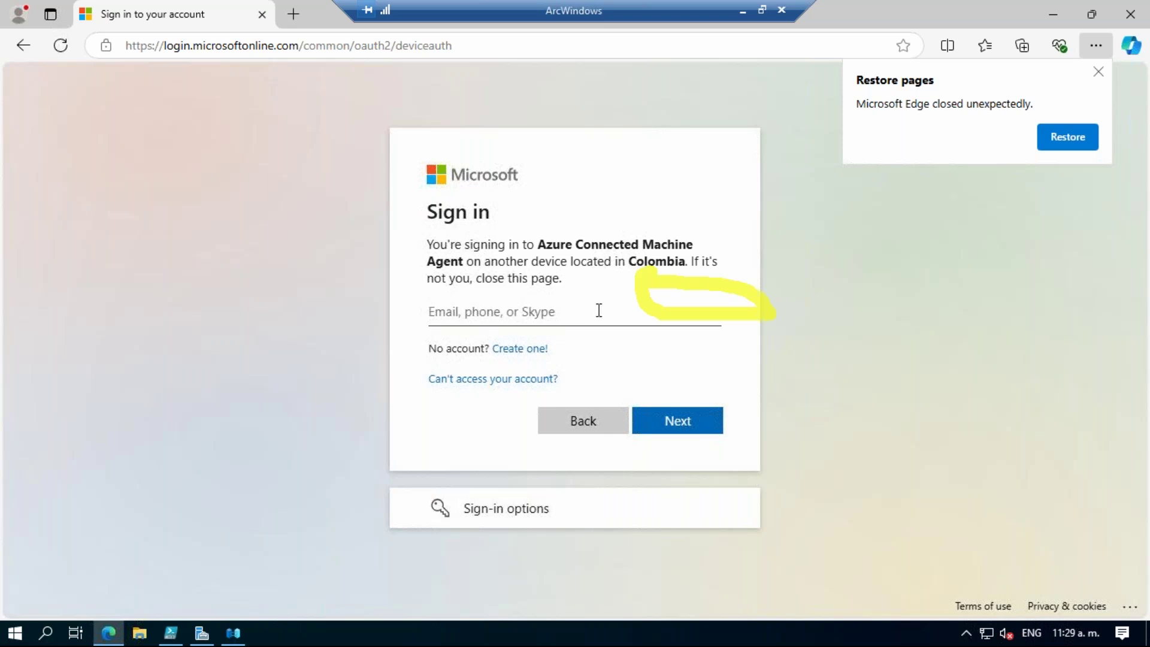
Switch to the Azure portal, open the update settings of arcwebinar from the Azure Arc machines list, and set its periodic assessment to Enable
click(745, 11)
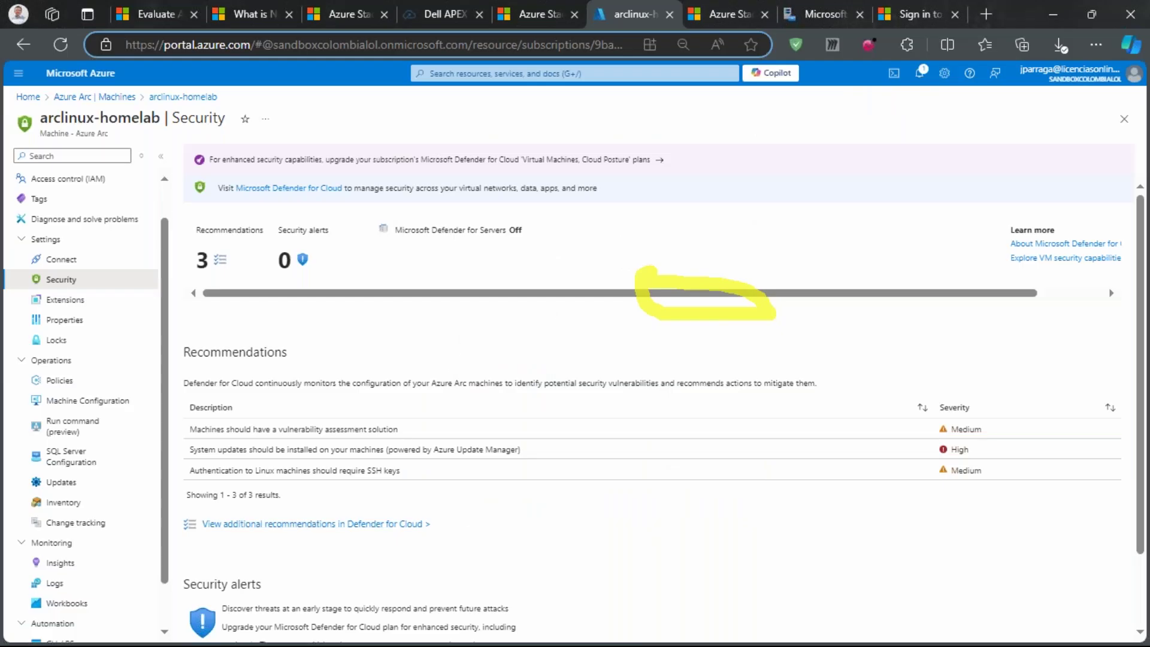
click(120, 98)
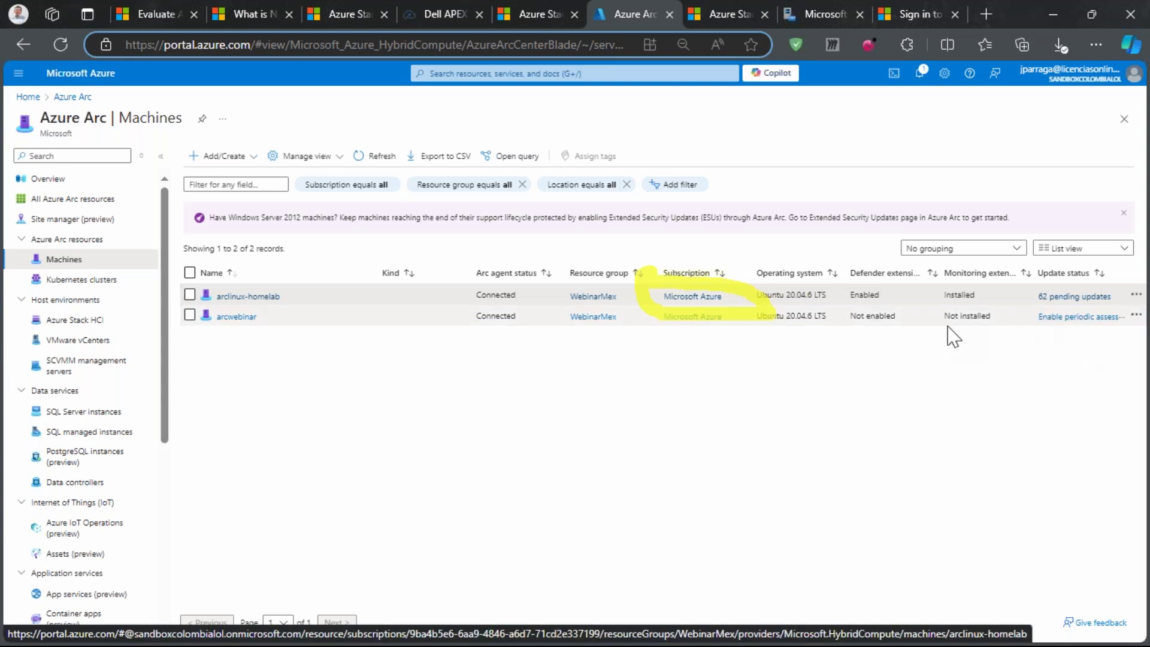
click(1056, 318)
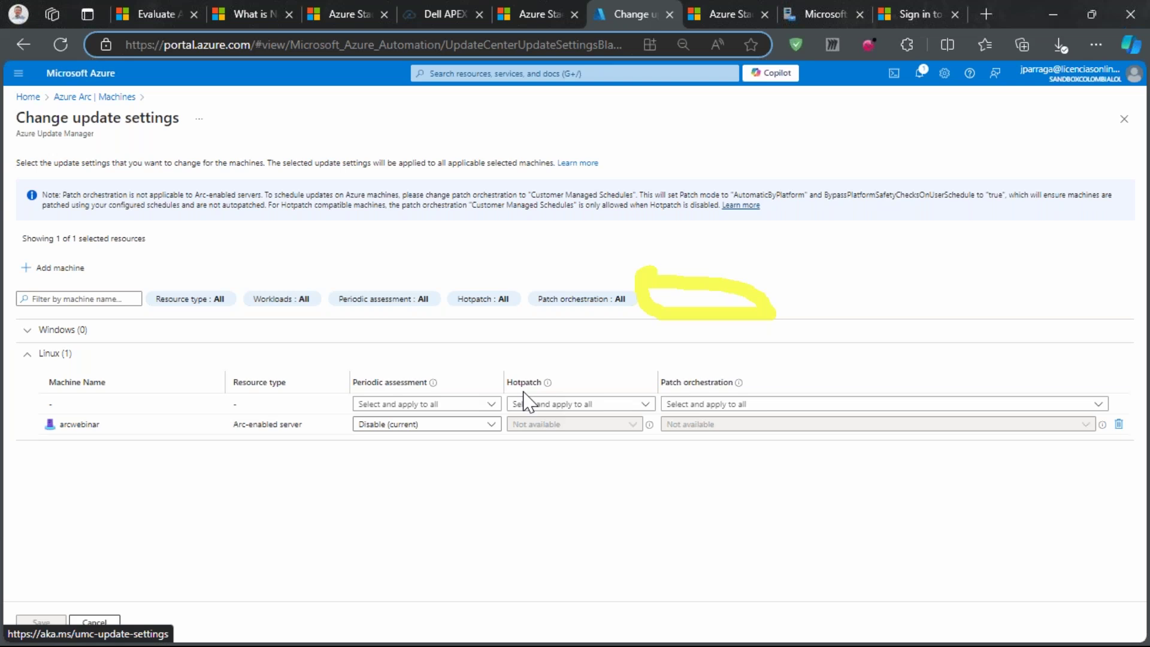
click(489, 425)
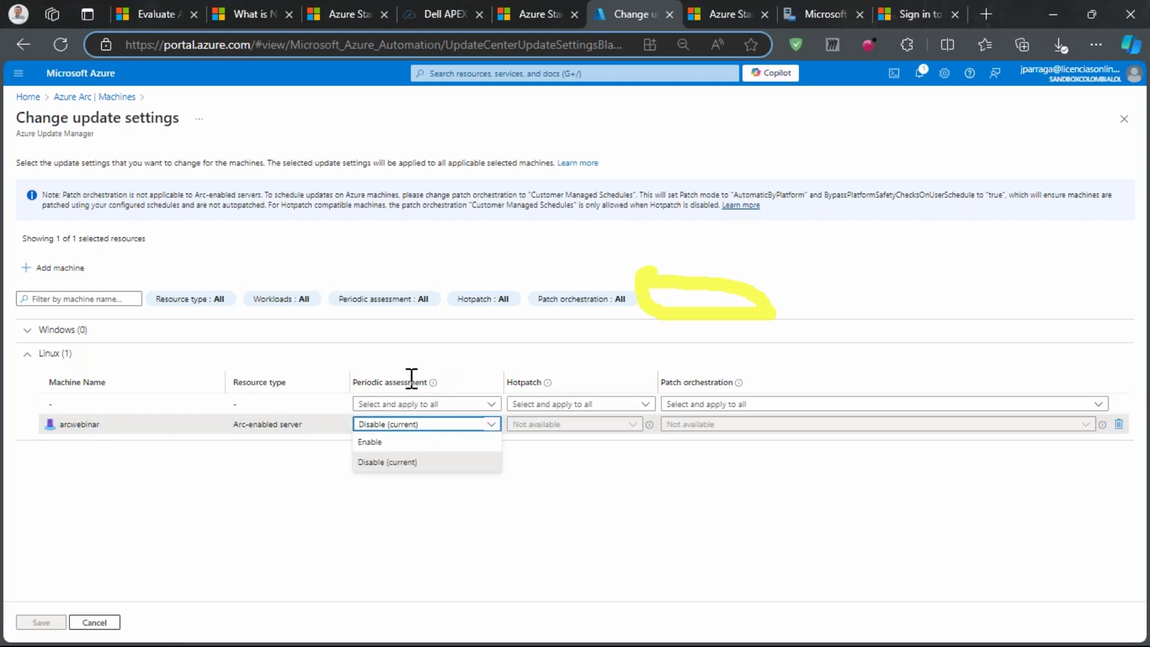
click(407, 444)
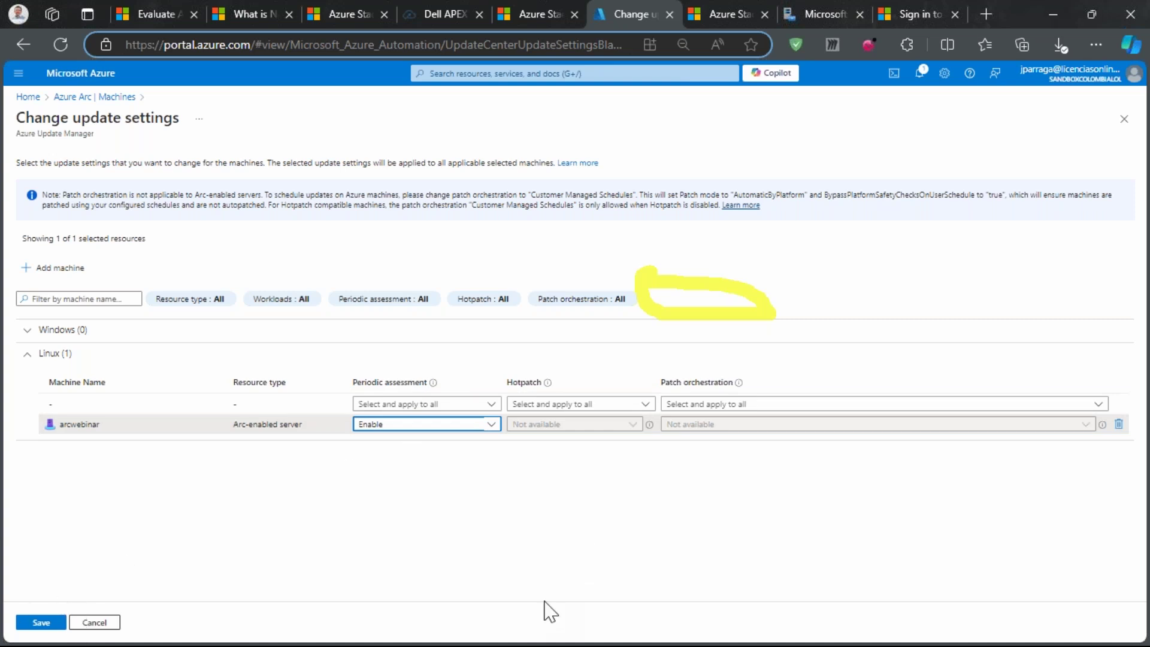
Try applying Hotpatch Enable and Customer Managed Schedules patch orchestration to all Linux machines, and save the update settings
click(562, 404)
click(561, 405)
click(545, 406)
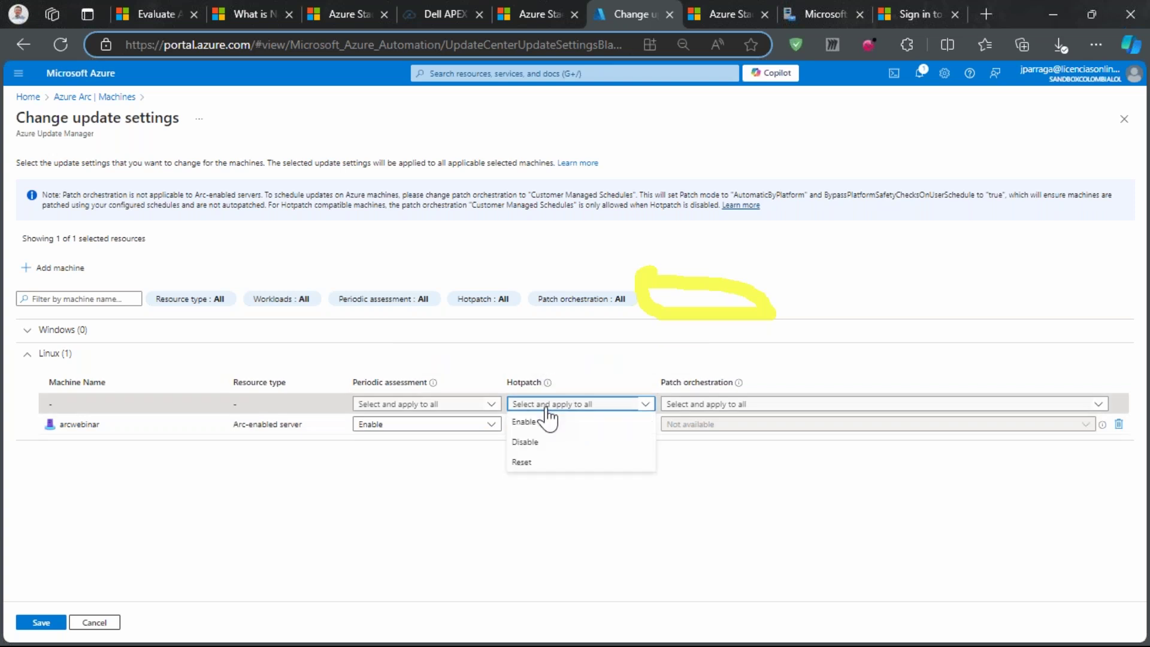
click(530, 427)
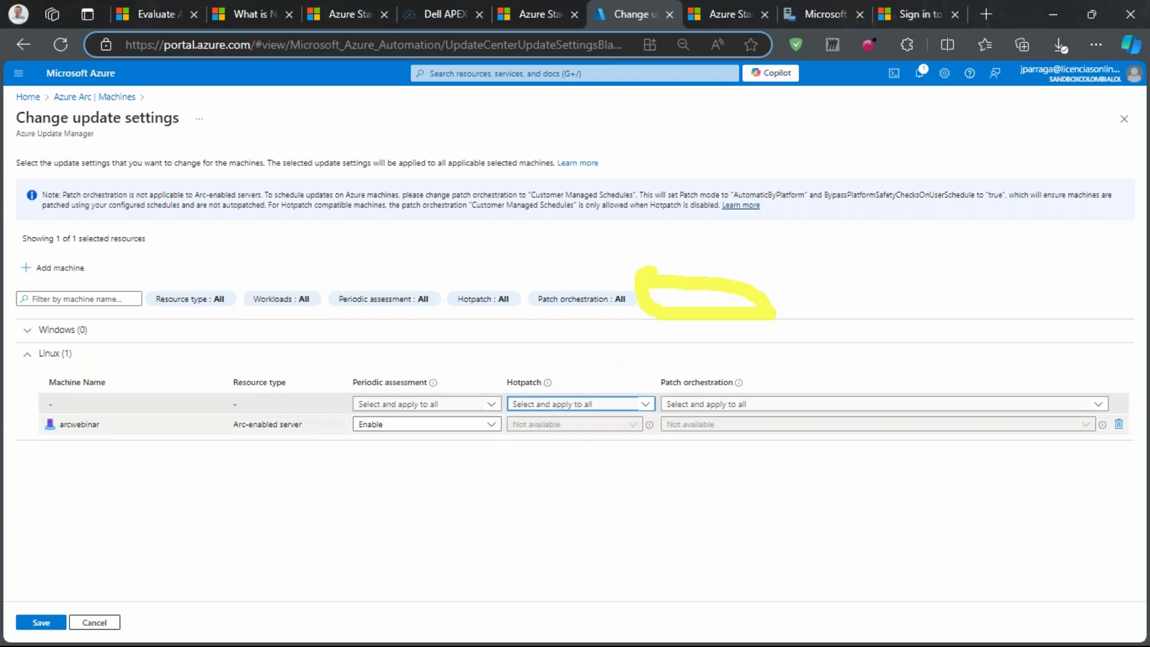
click(718, 405)
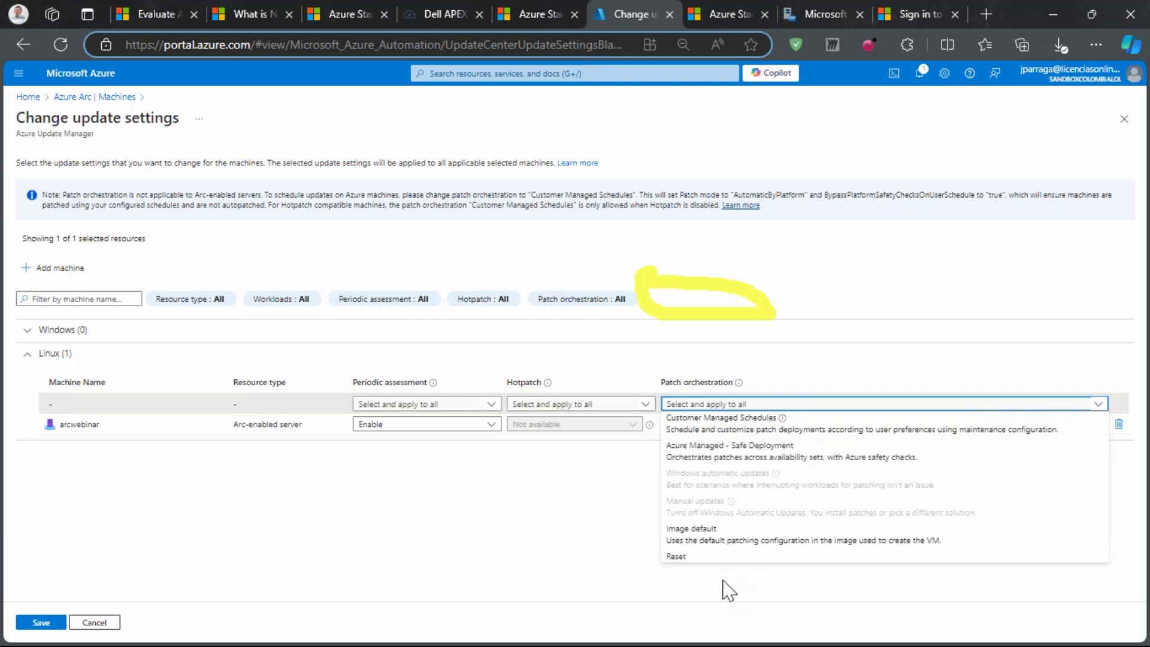
click(728, 421)
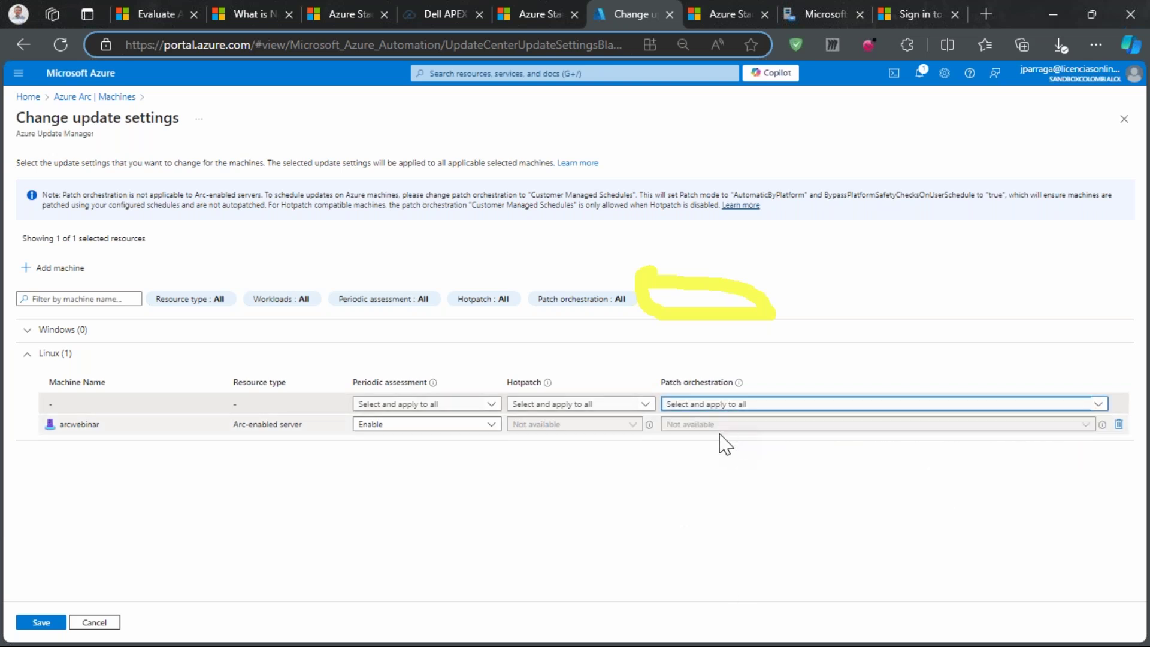
click(41, 622)
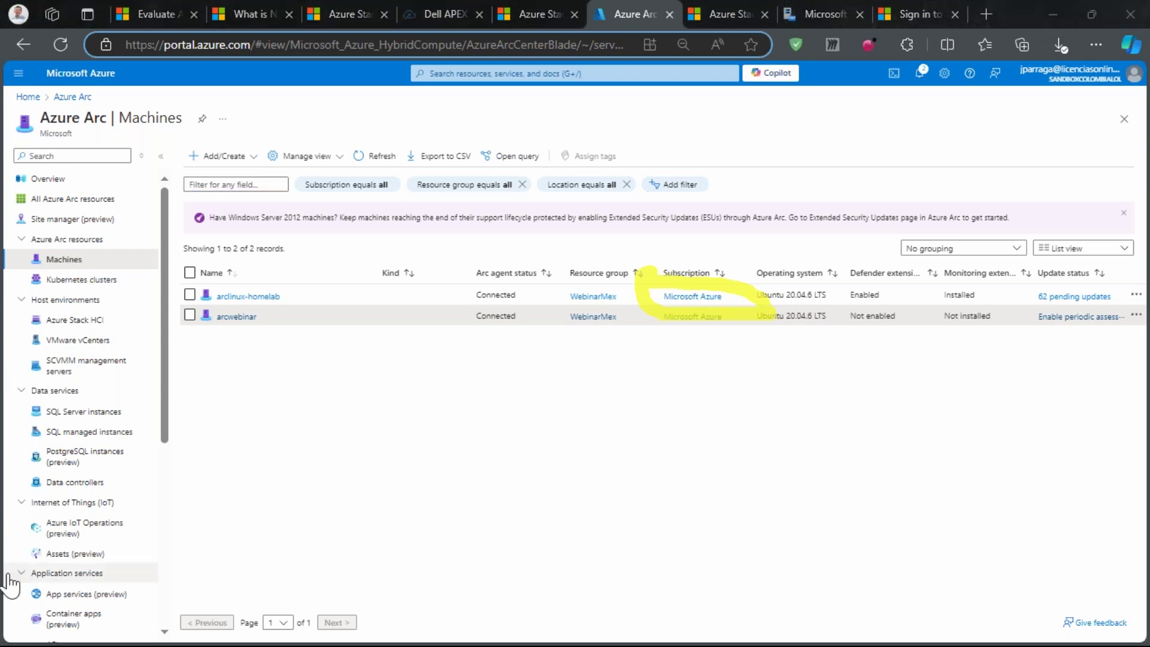
drag(701, 296, 785, 317)
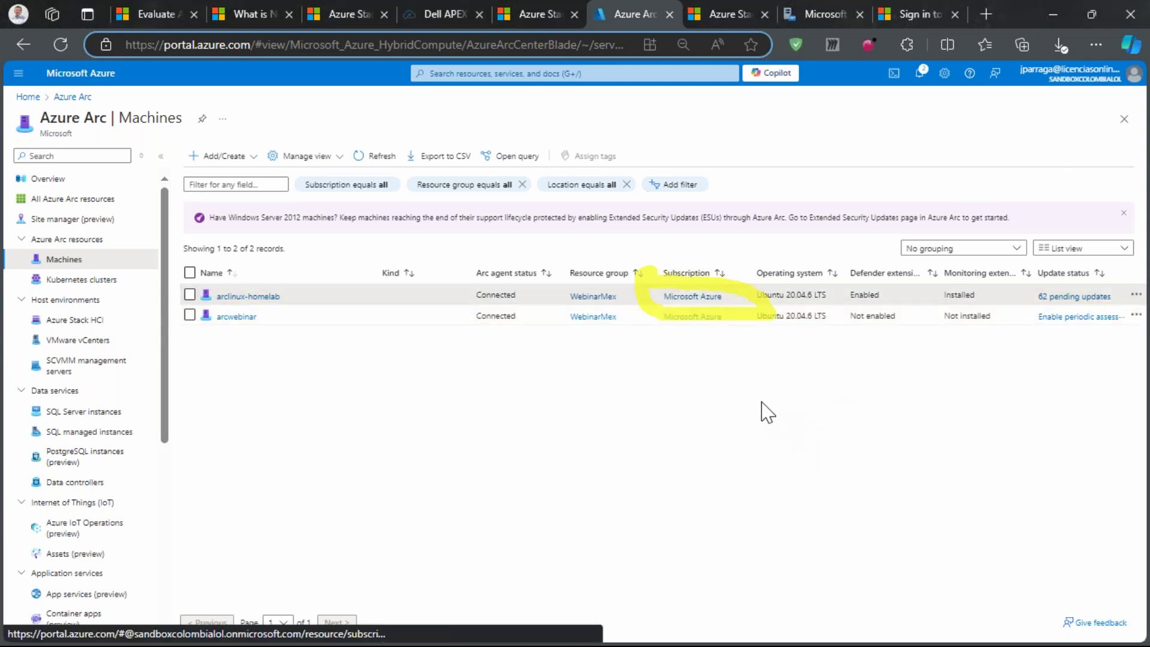